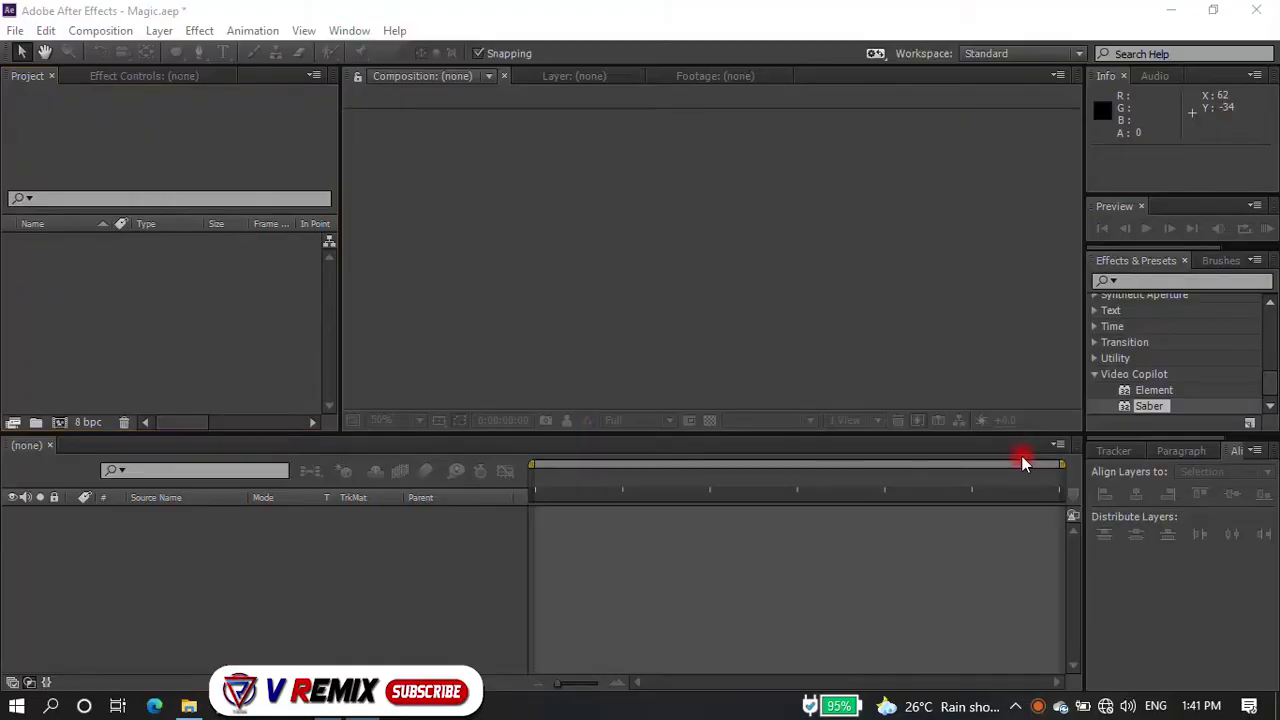
- Bring up the Project panel context menu to create a new composition
right_click(222, 290)
- Create Comp 1 and Comp 2 as HDTV 1080 29.97 compositions
left_click(248, 302)
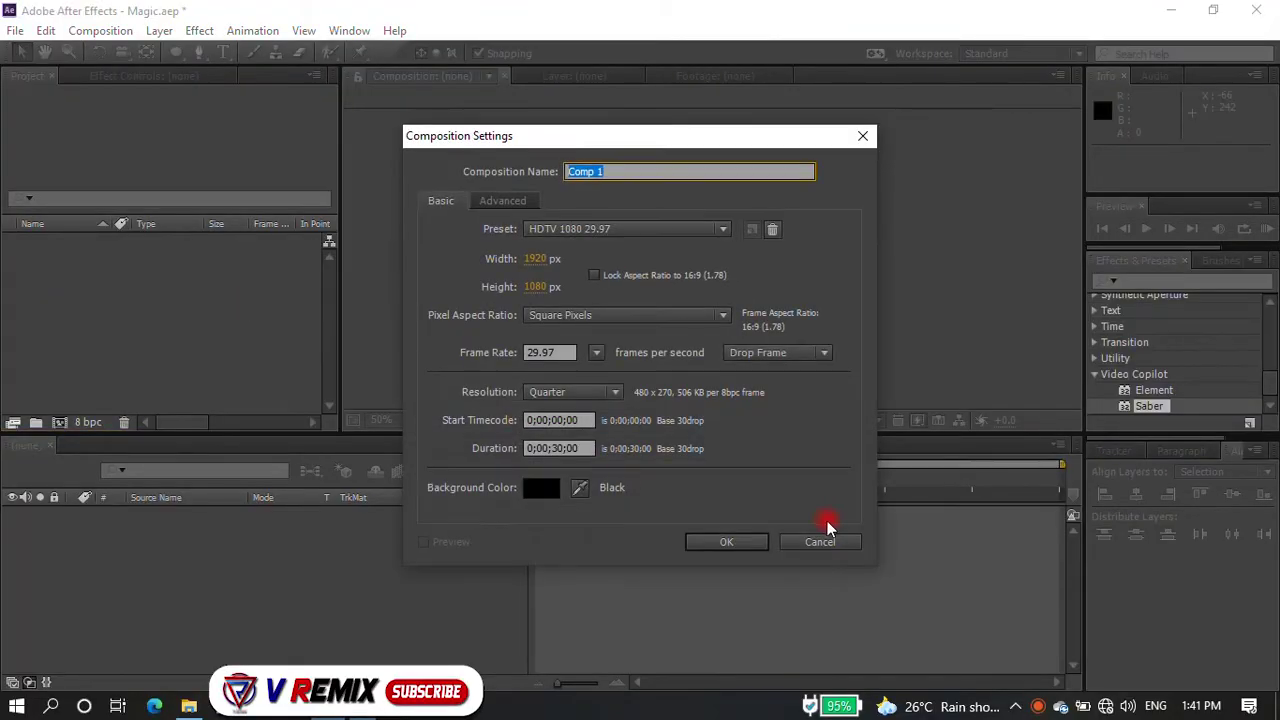
left_click(723, 537)
right_click(192, 309)
left_click(269, 313)
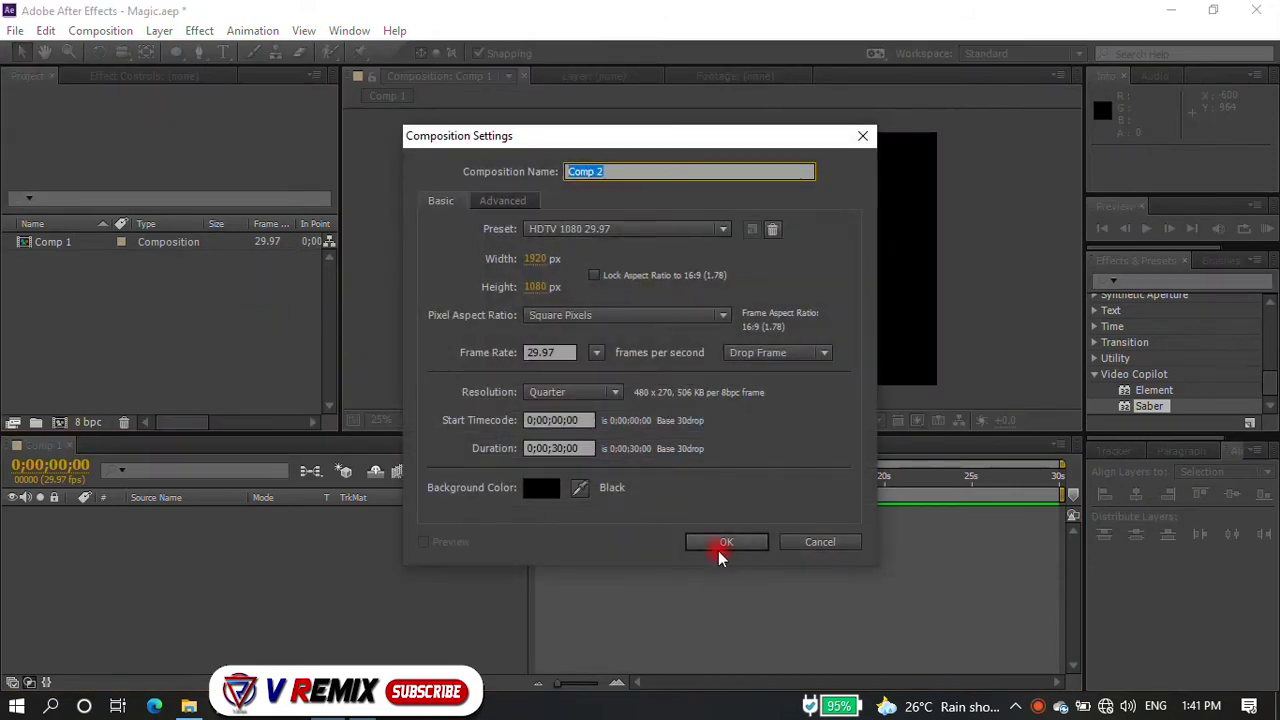
left_click(722, 541)
- Draw a five-point star outline in Comp 2 with the Star Tool and thicken its stroke
left_click(292, 502)
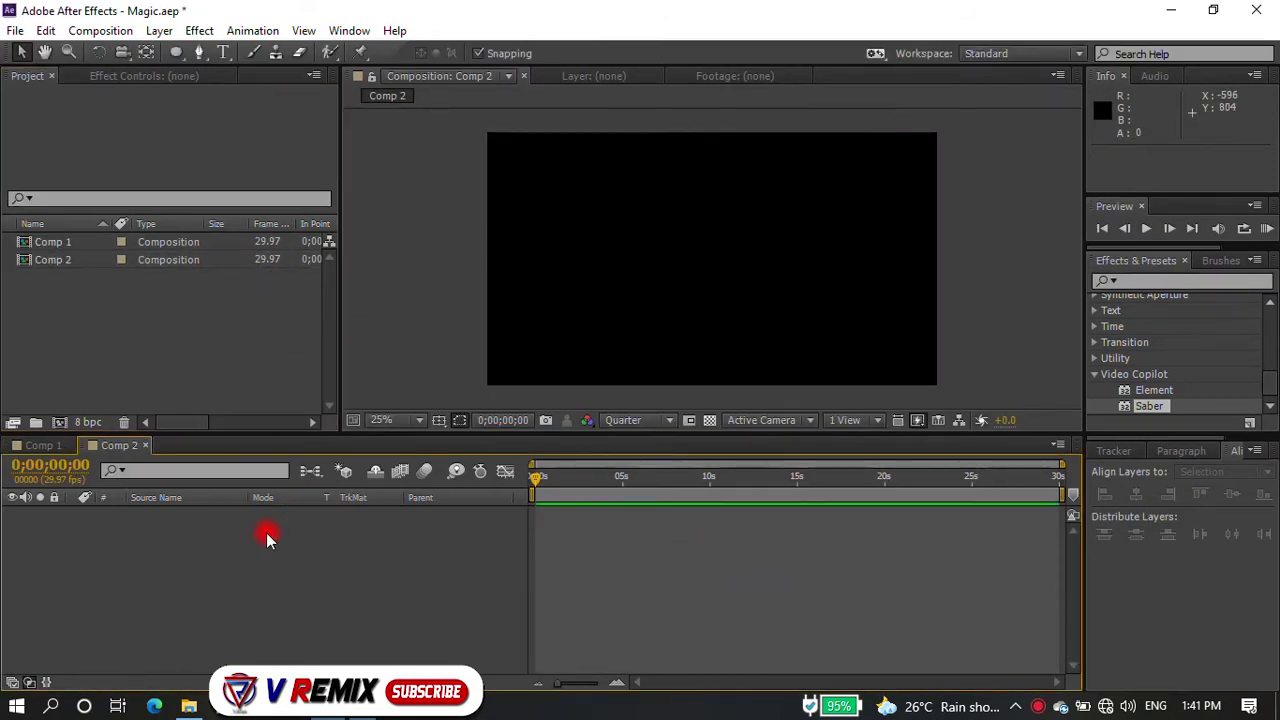
left_click(176, 54)
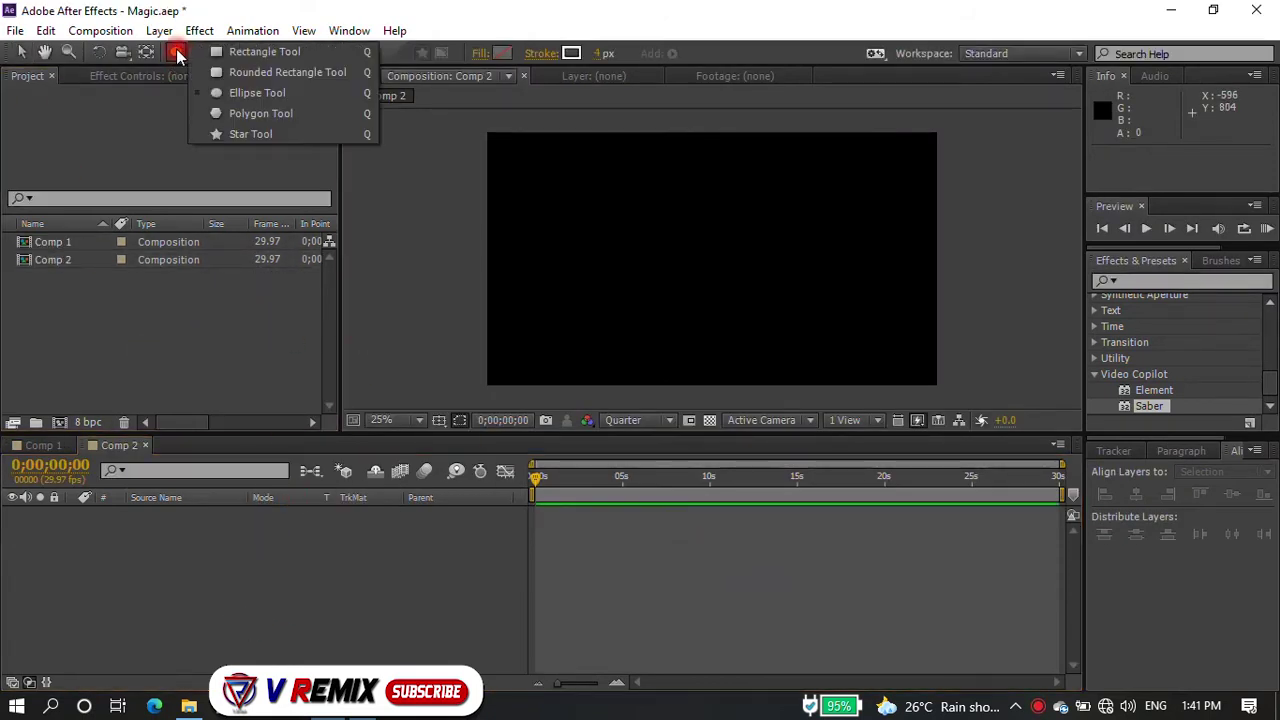
left_click(250, 133)
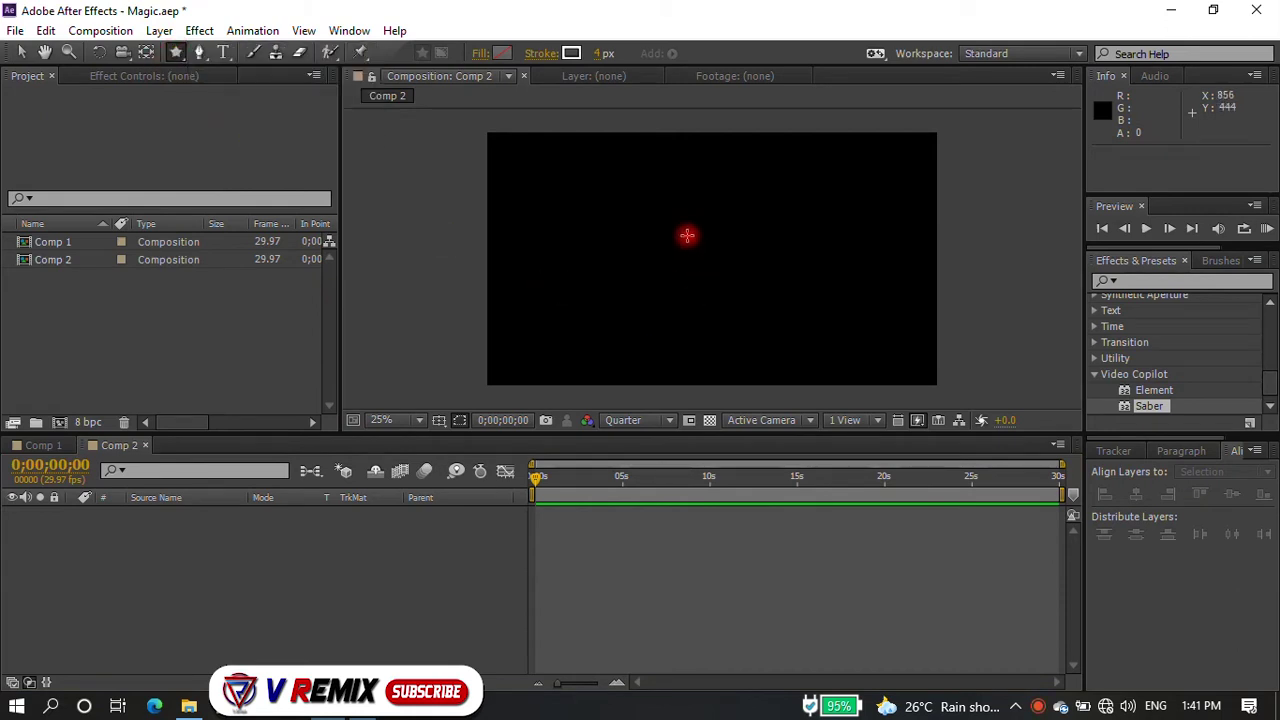
left_click_drag(687, 236, 734, 300)
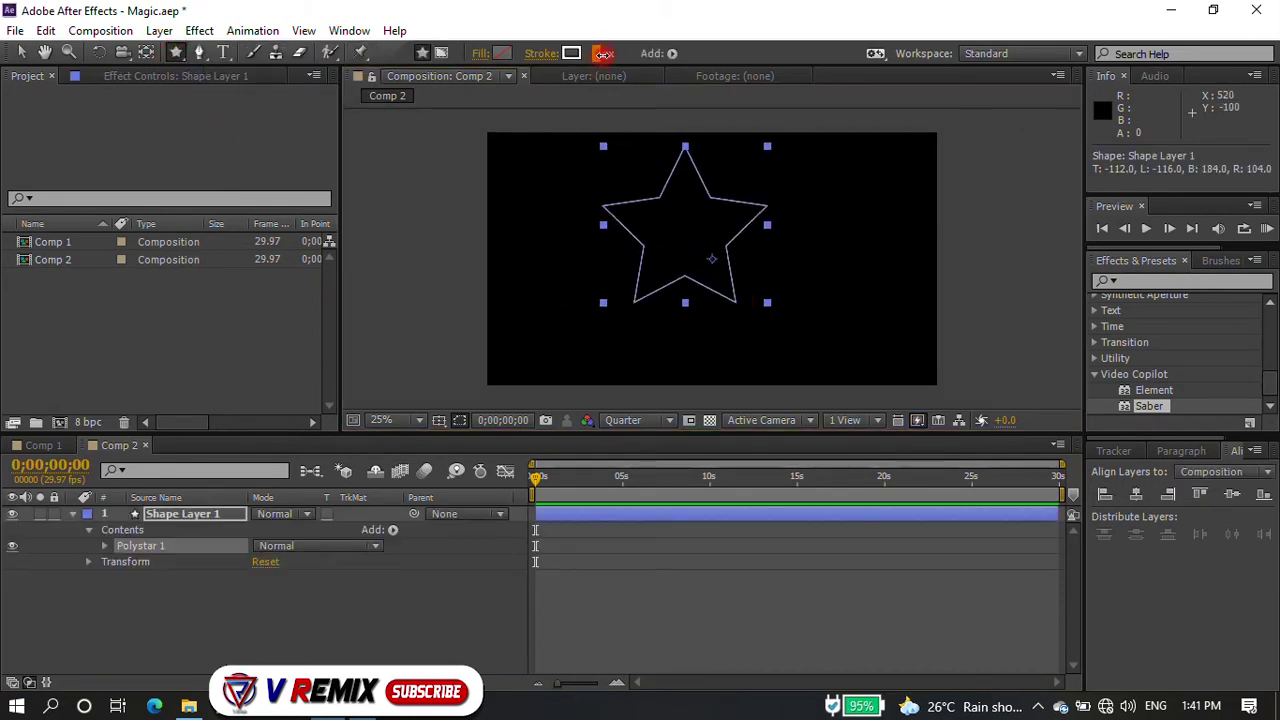
left_click_drag(604, 54, 611, 66)
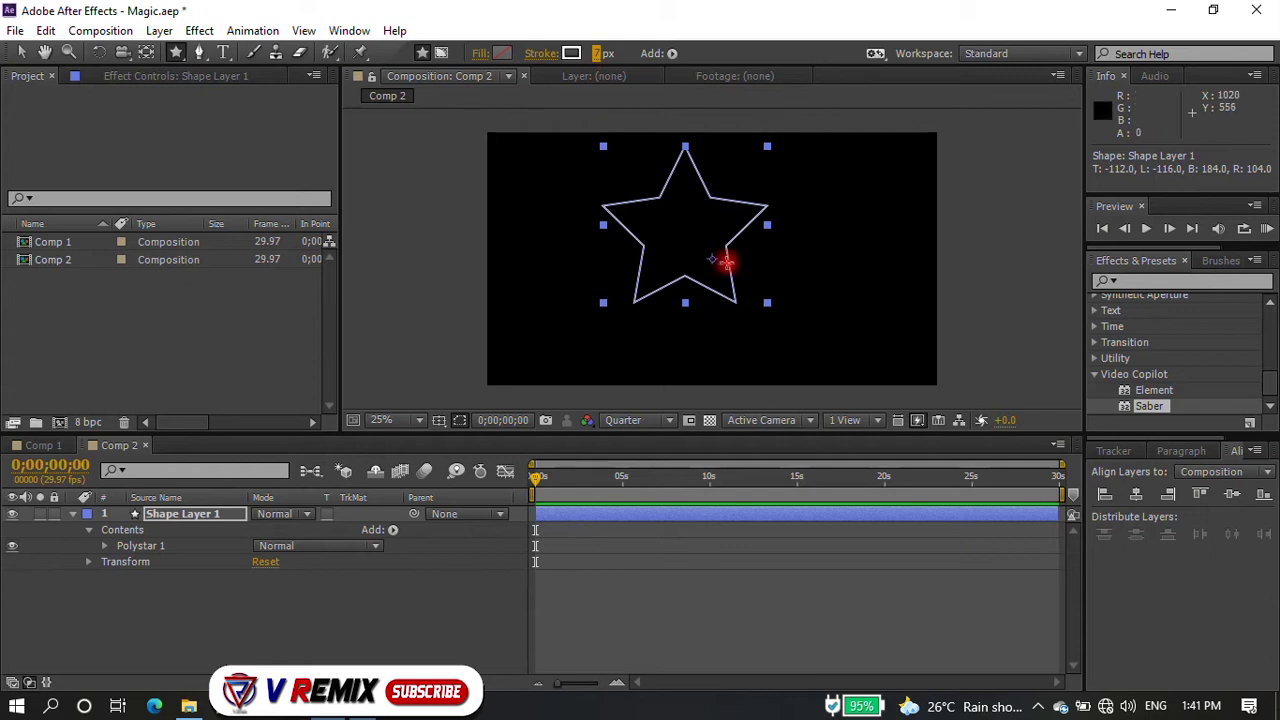
left_click(147, 52)
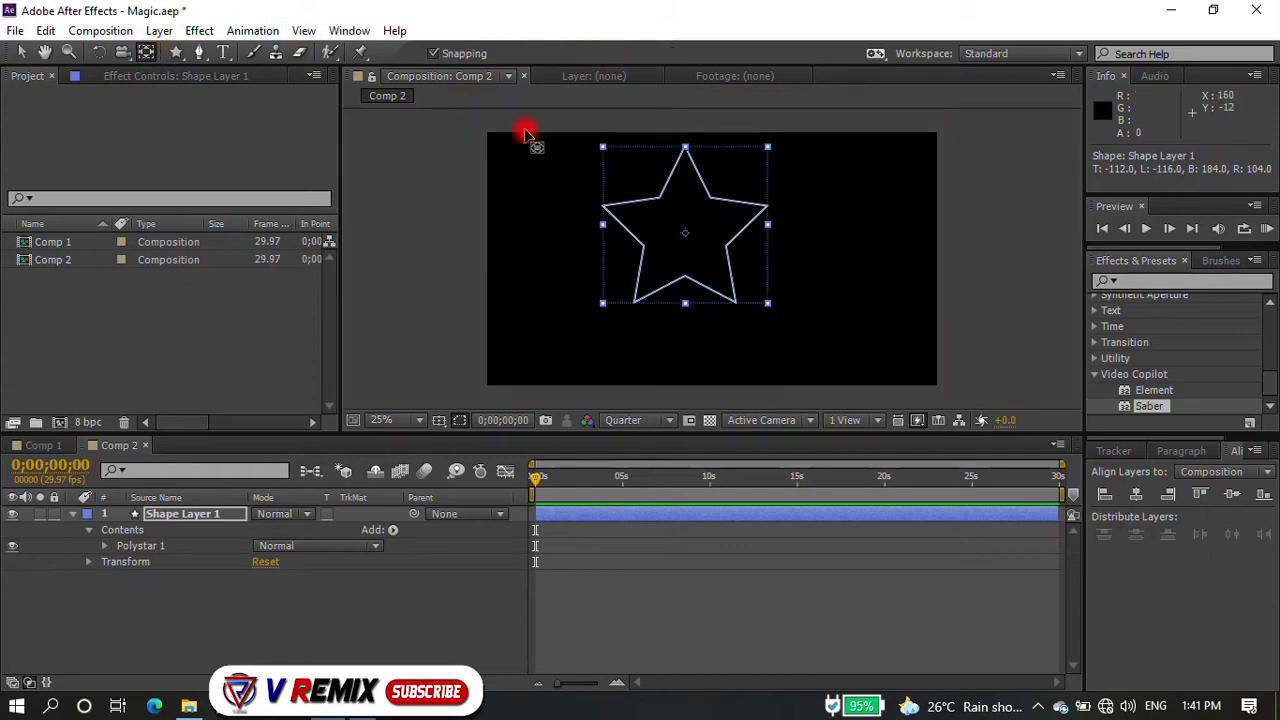
- Make Polystar Path 1 a rounded 8-point octagon with 46% inner roundness and a wider inner radius
left_click(101, 546)
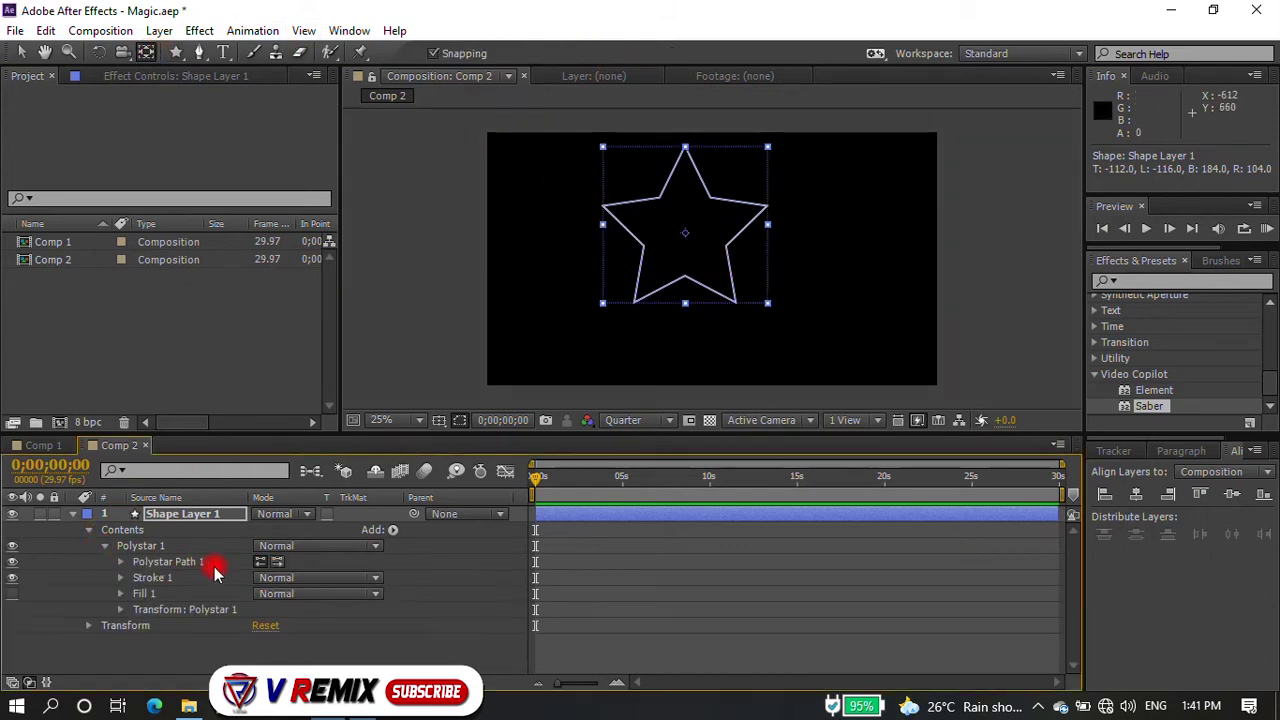
left_click(118, 562)
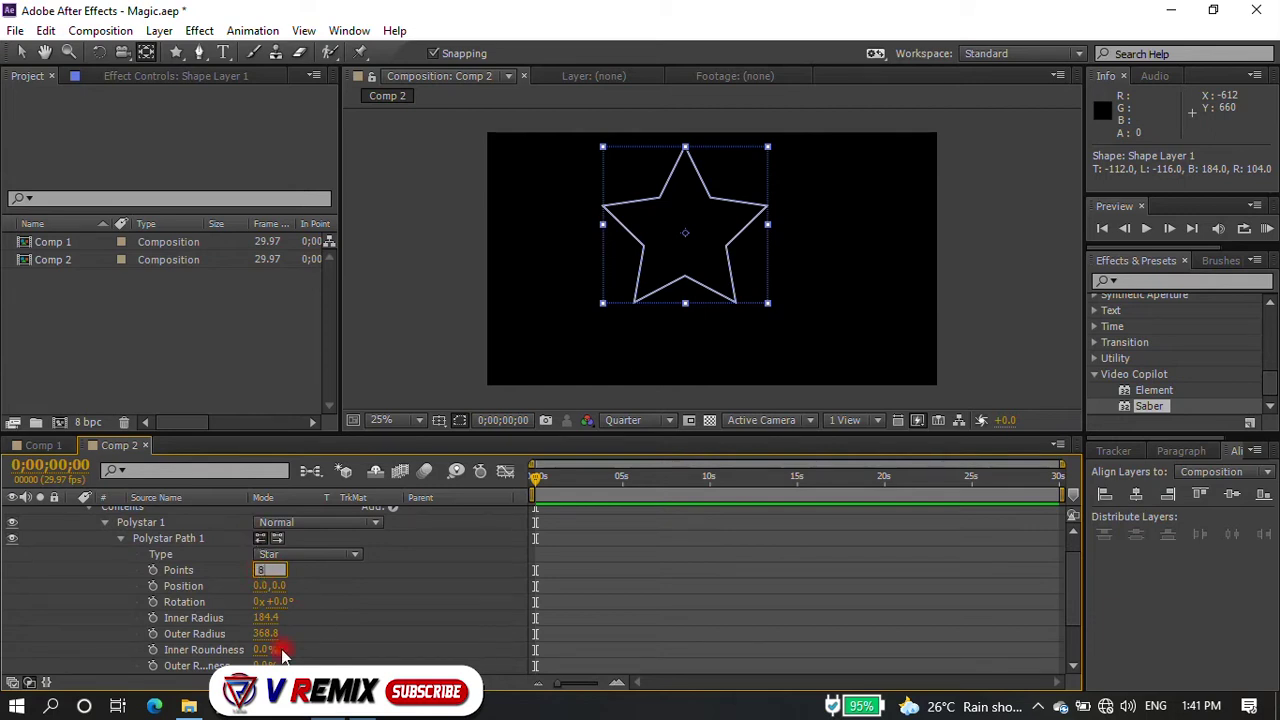
mouse_move(265, 650)
left_mouse_down()
mouse_move(288, 648)
mouse_move(94, 586)
left_mouse_up()
key("ctrl+z")
left_click_drag(250, 618, 420, 635)
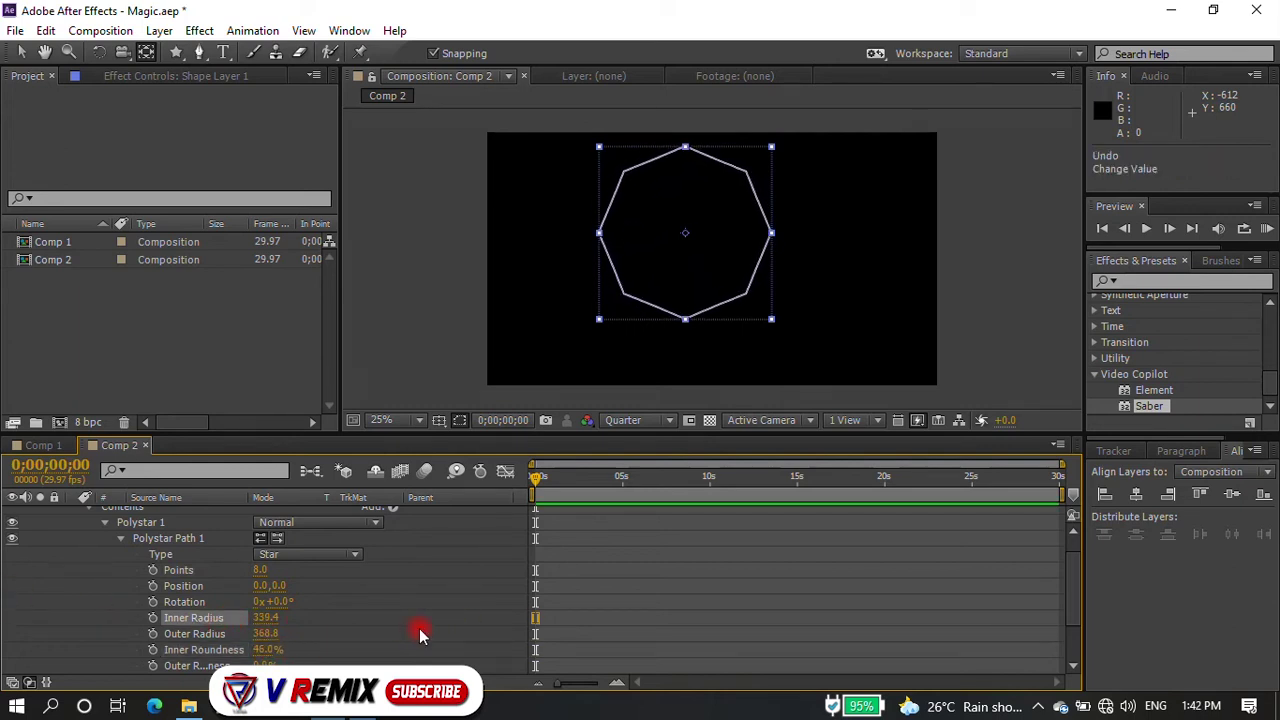
- Duplicate it into Polystar Path 2 and scrub its radii to a long-spiked 240.4/853.8 star
left_click(163, 540)
key("ctrl+d")
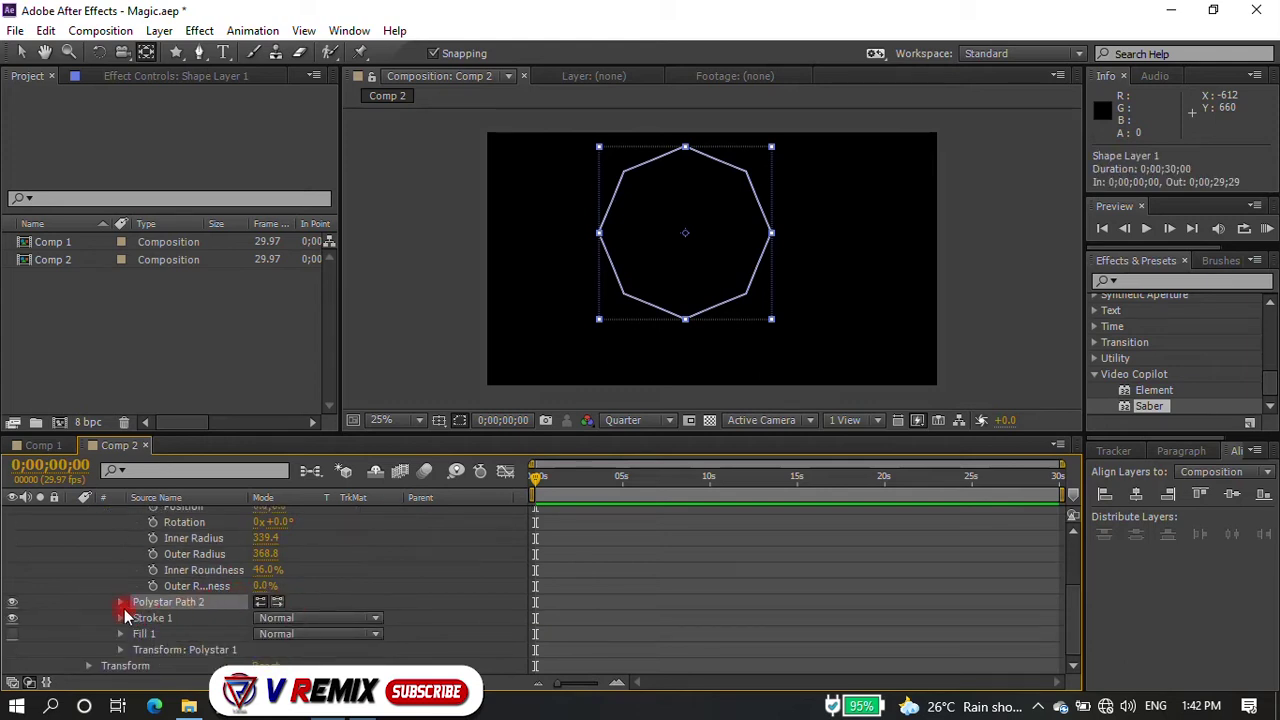
left_click(120, 602)
mouse_move(270, 597)
left_mouse_down()
mouse_move(265, 580)
mouse_move(155, 554)
left_mouse_up()
key("ctrl+z")
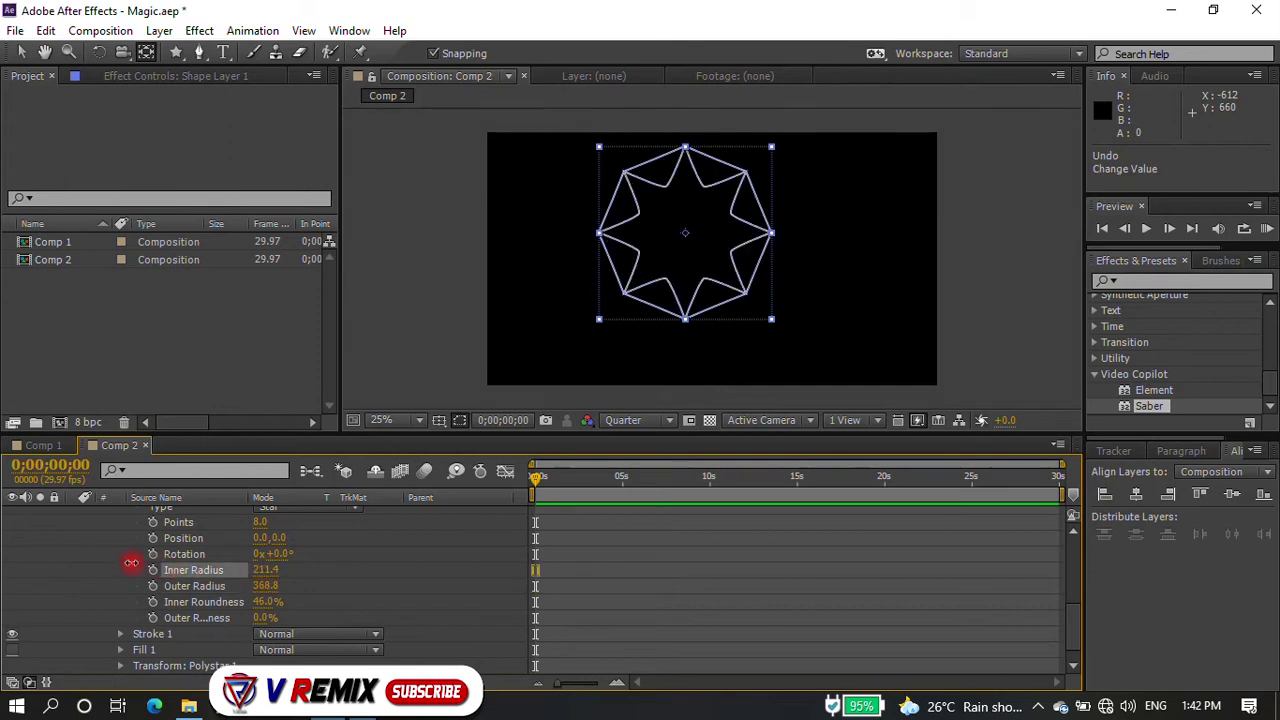
left_click_drag(270, 572, 596, 534)
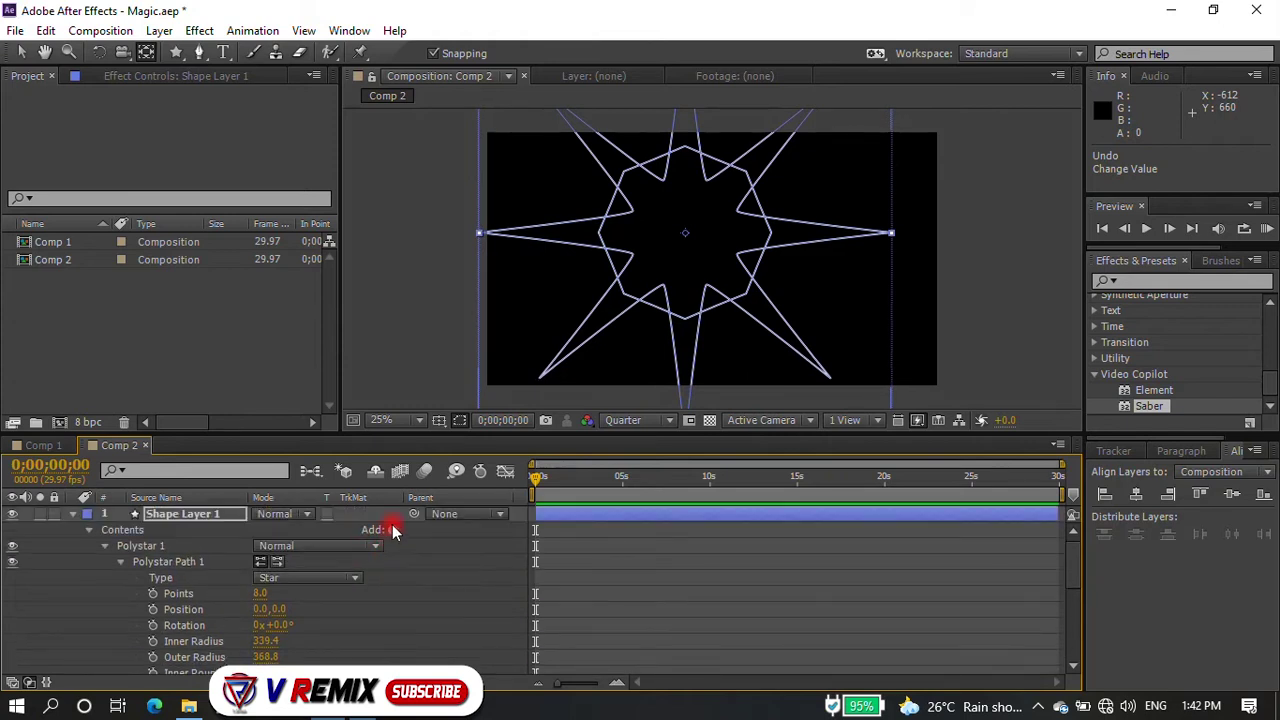
- Add a Repeater to the star shape's contents
left_click(393, 531)
left_click(478, 385)
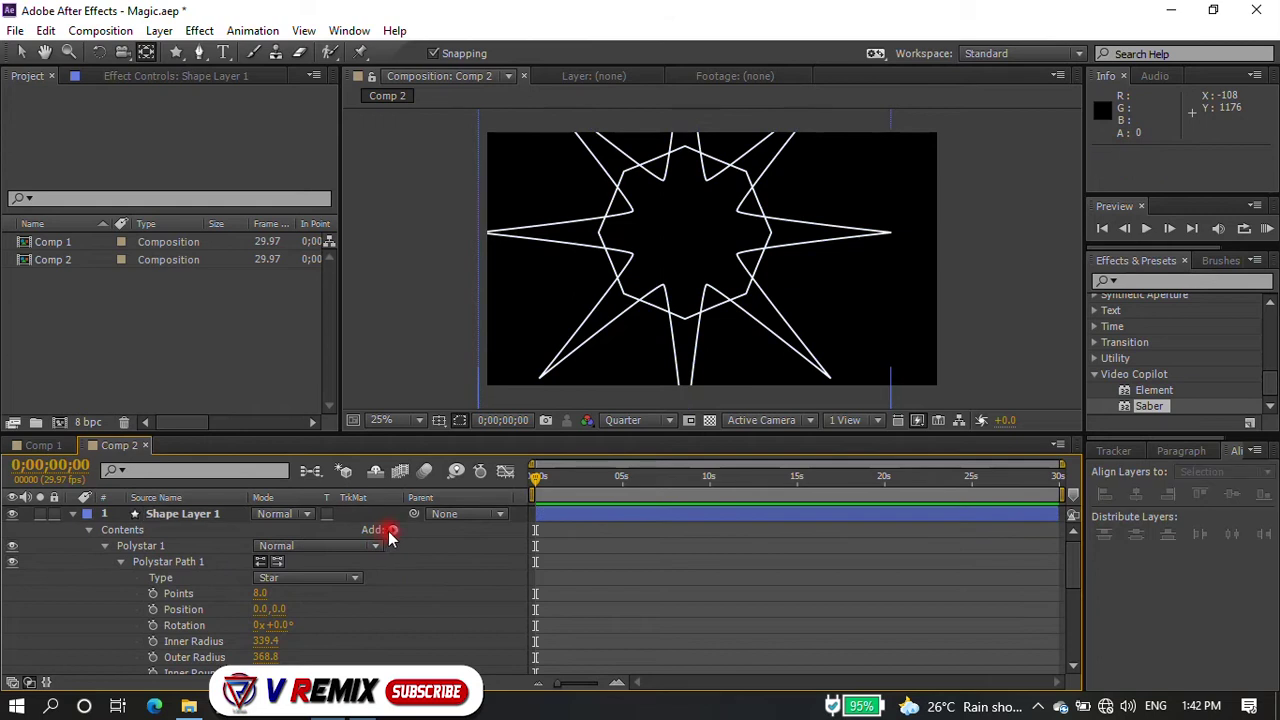
left_click(385, 537)
left_click(397, 567)
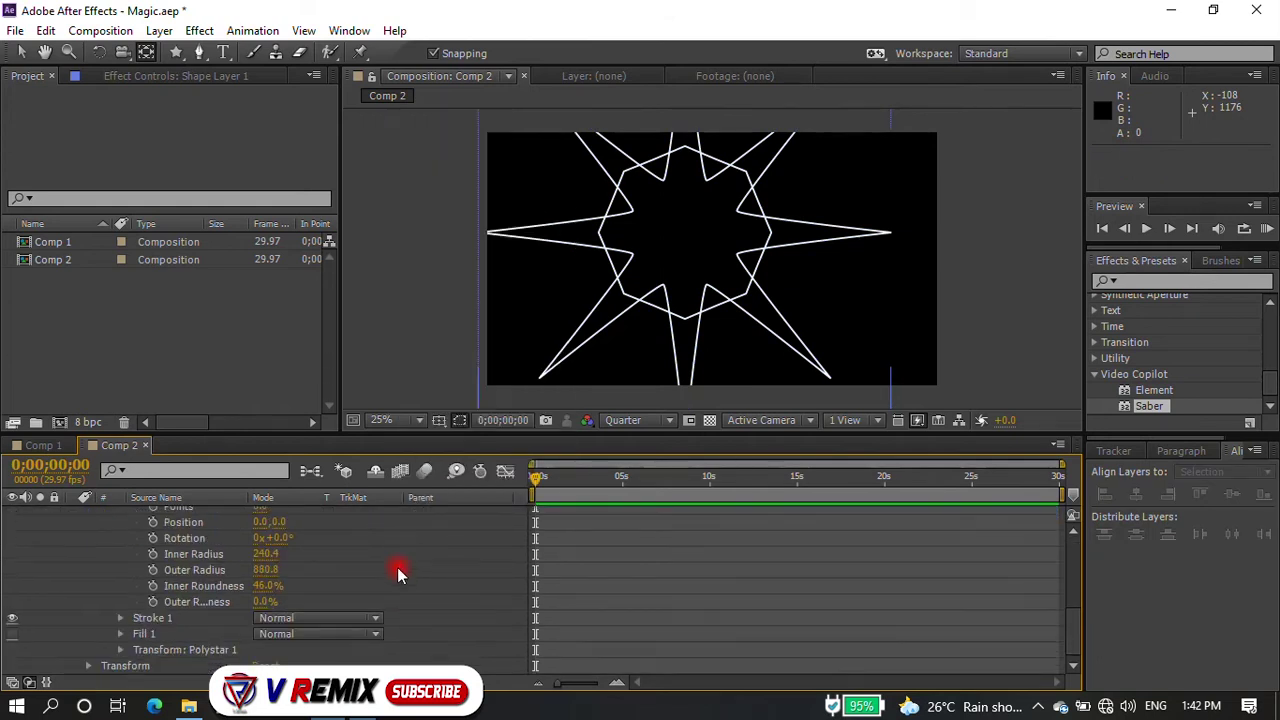
scroll(397, 567, "up", 5)
- Add Merge Paths to the shape and set its mode to Intersect
left_click(392, 531)
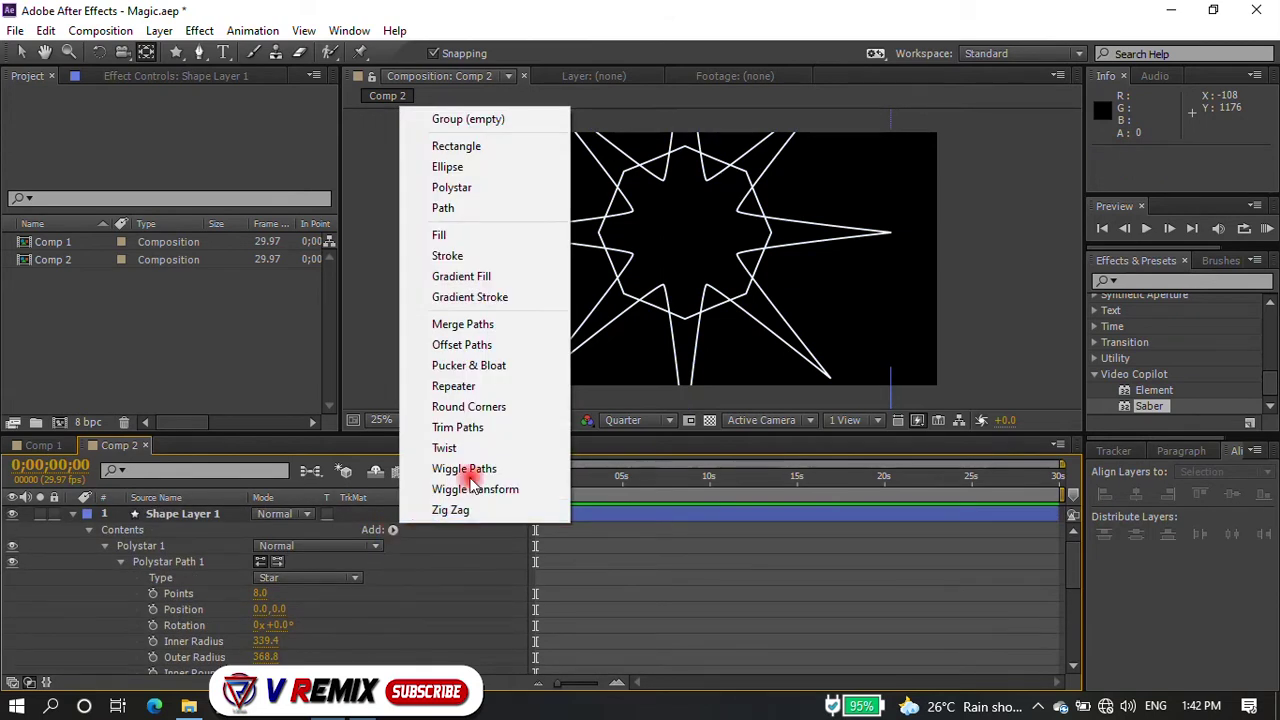
left_click(460, 325)
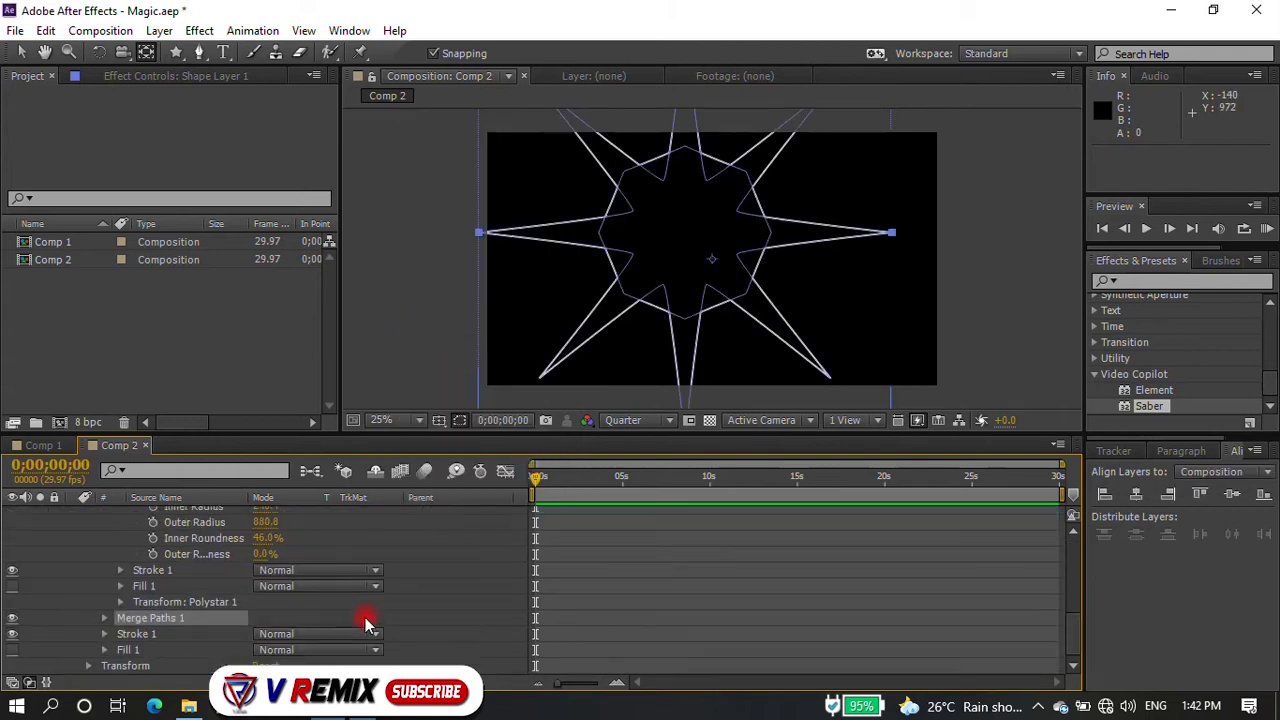
left_click(200, 625)
left_click(107, 625)
left_click(305, 633)
left_click(300, 593)
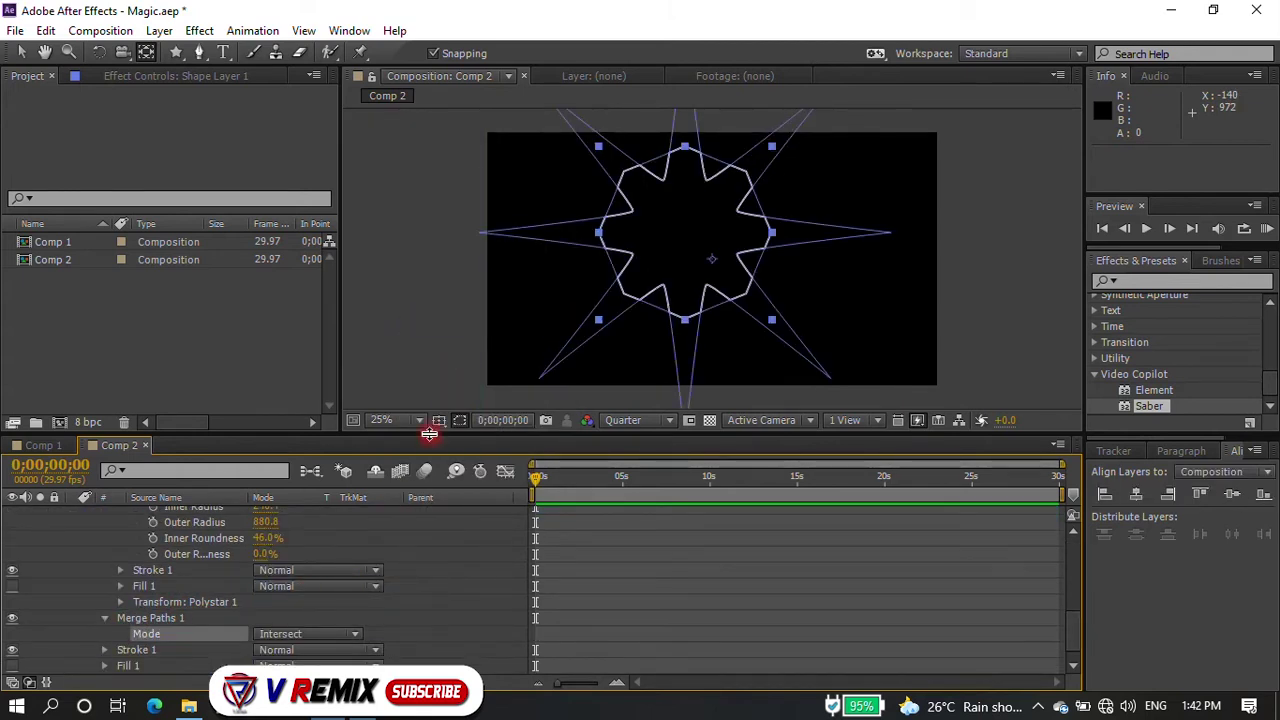
left_click(505, 310)
left_click(651, 209)
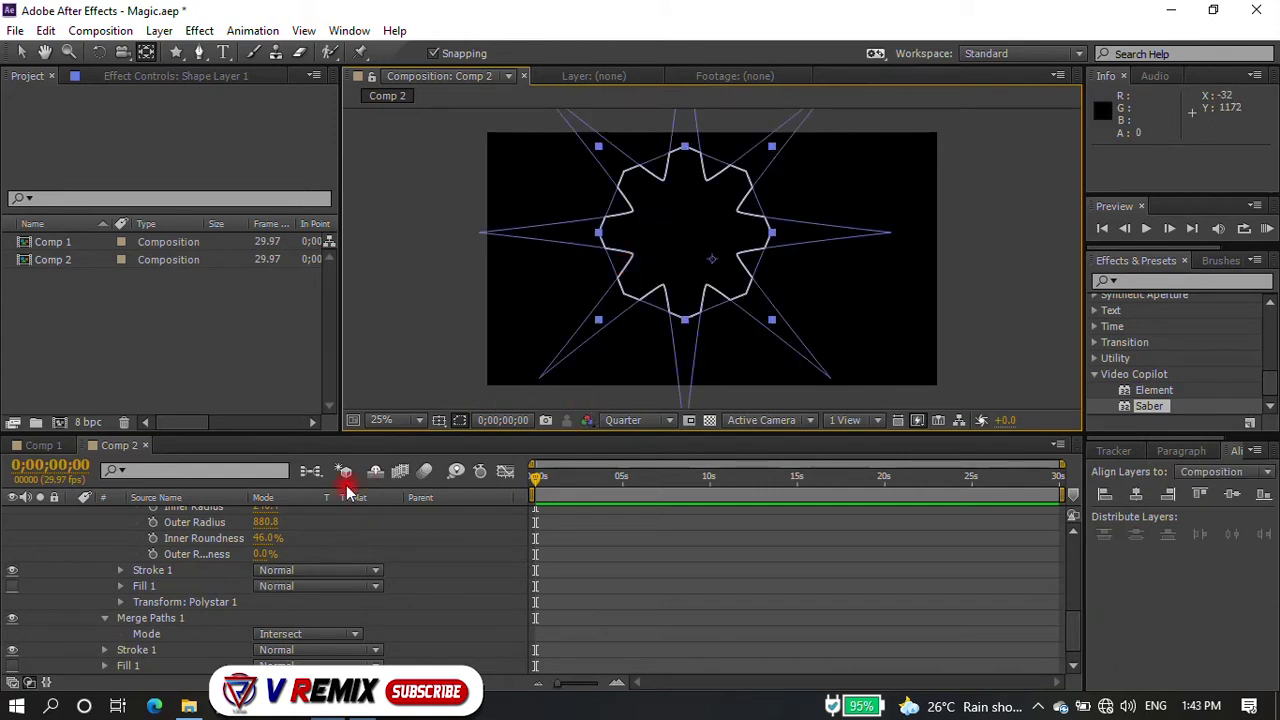
- Raise Polystar Path 2's inner radius to 279.4, then 293.4, for a scalloped gear outline
scroll(319, 557, "up", 3)
scroll(312, 562, "down", 4)
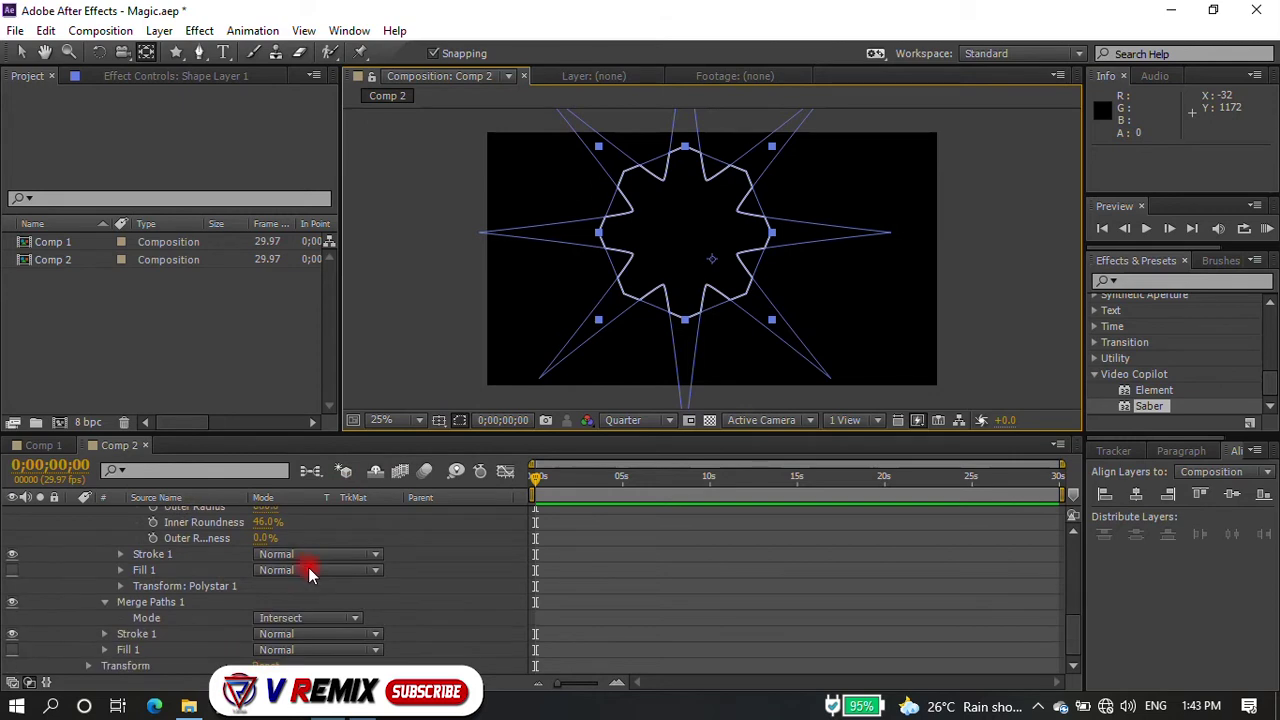
left_click(120, 556)
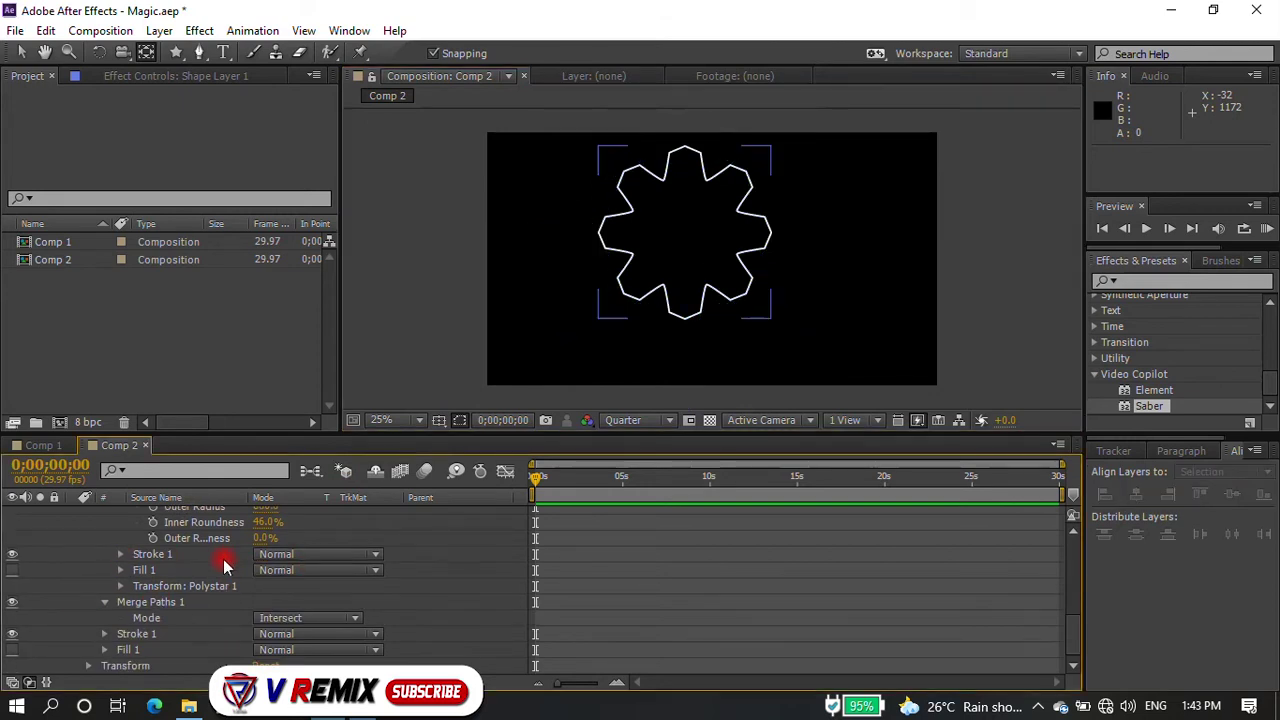
scroll(273, 571, "up", 3)
scroll(322, 580, "down", 1)
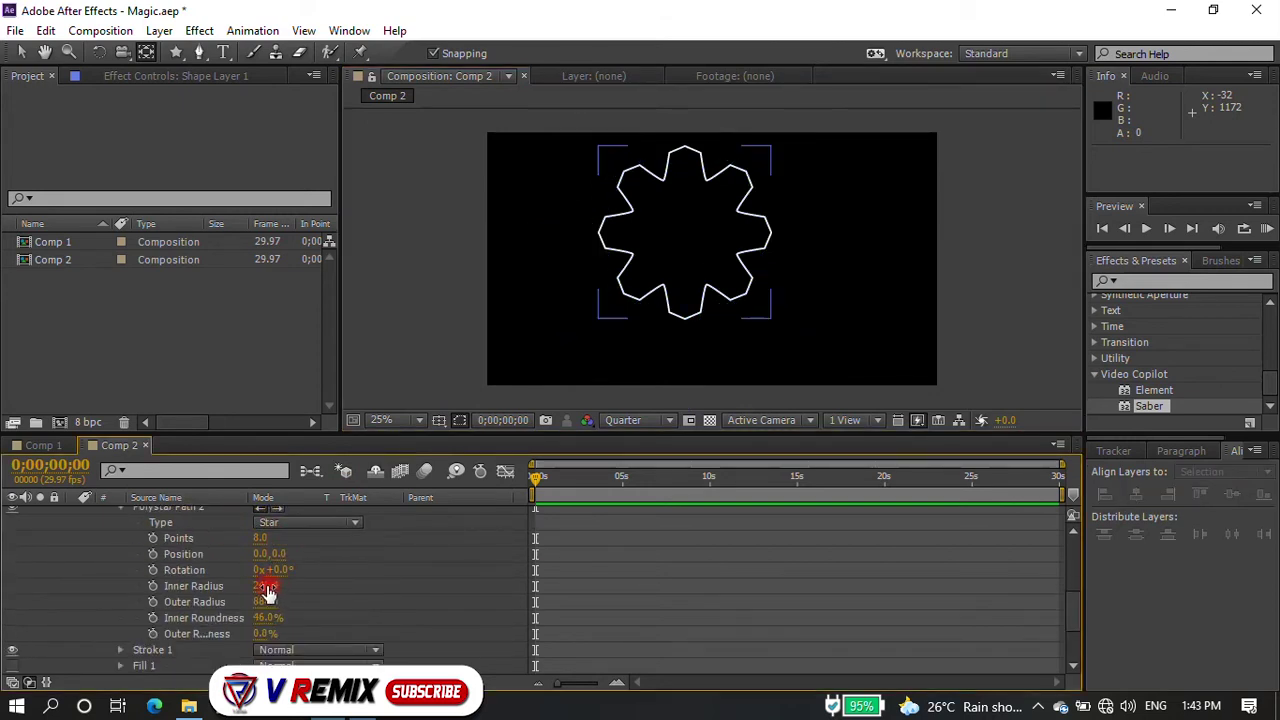
left_click_drag(268, 593, 292, 587)
left_click(518, 307)
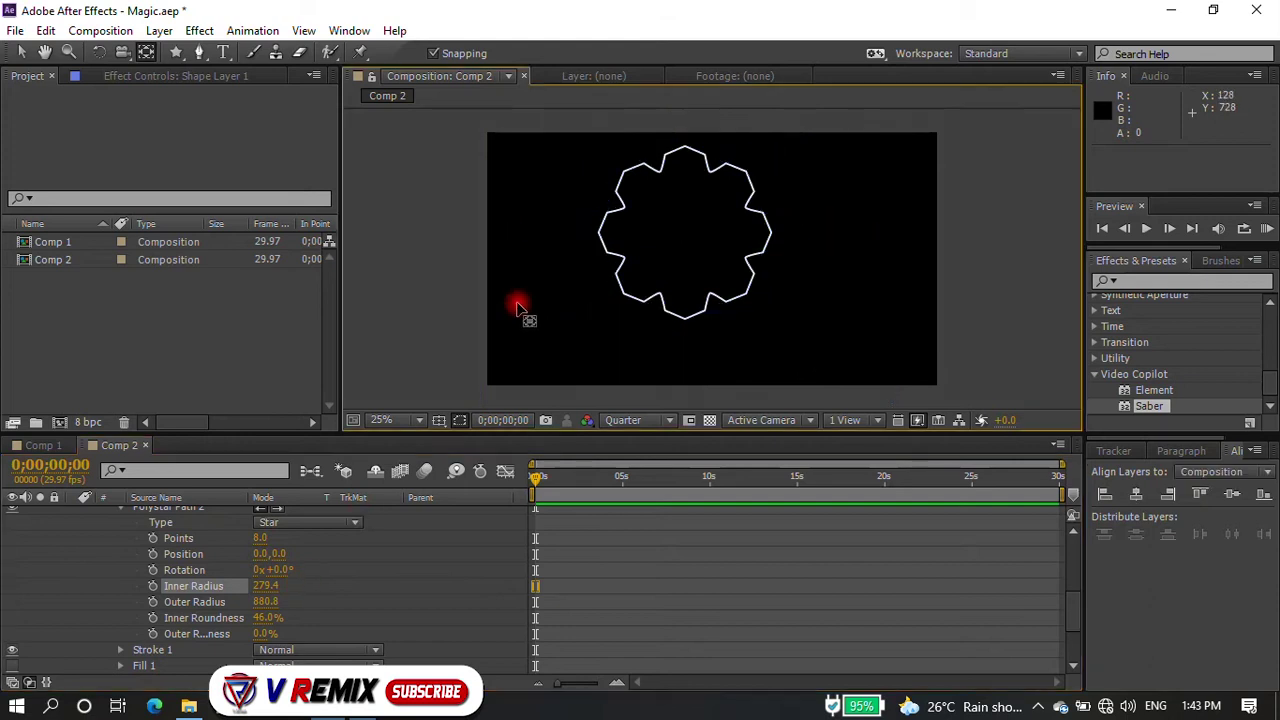
left_click(278, 556)
left_click_drag(268, 585, 272, 585)
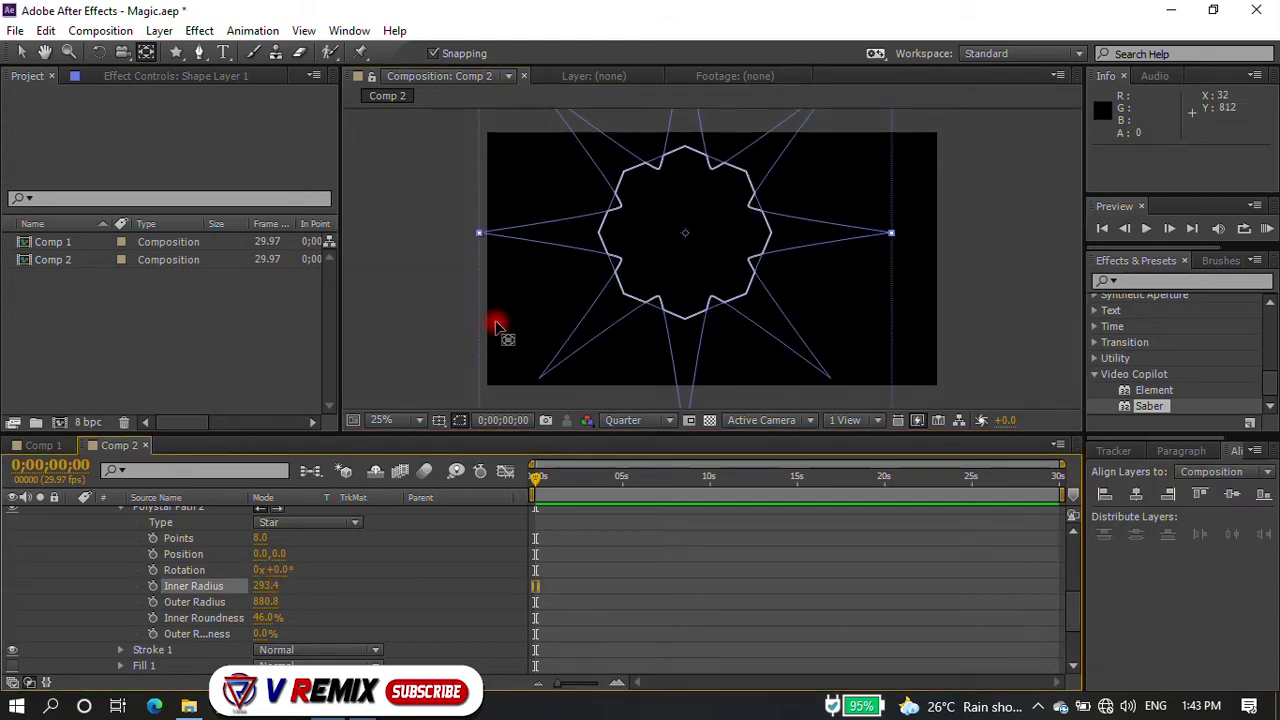
left_click(486, 358)
scroll(690, 300, "down", 1)
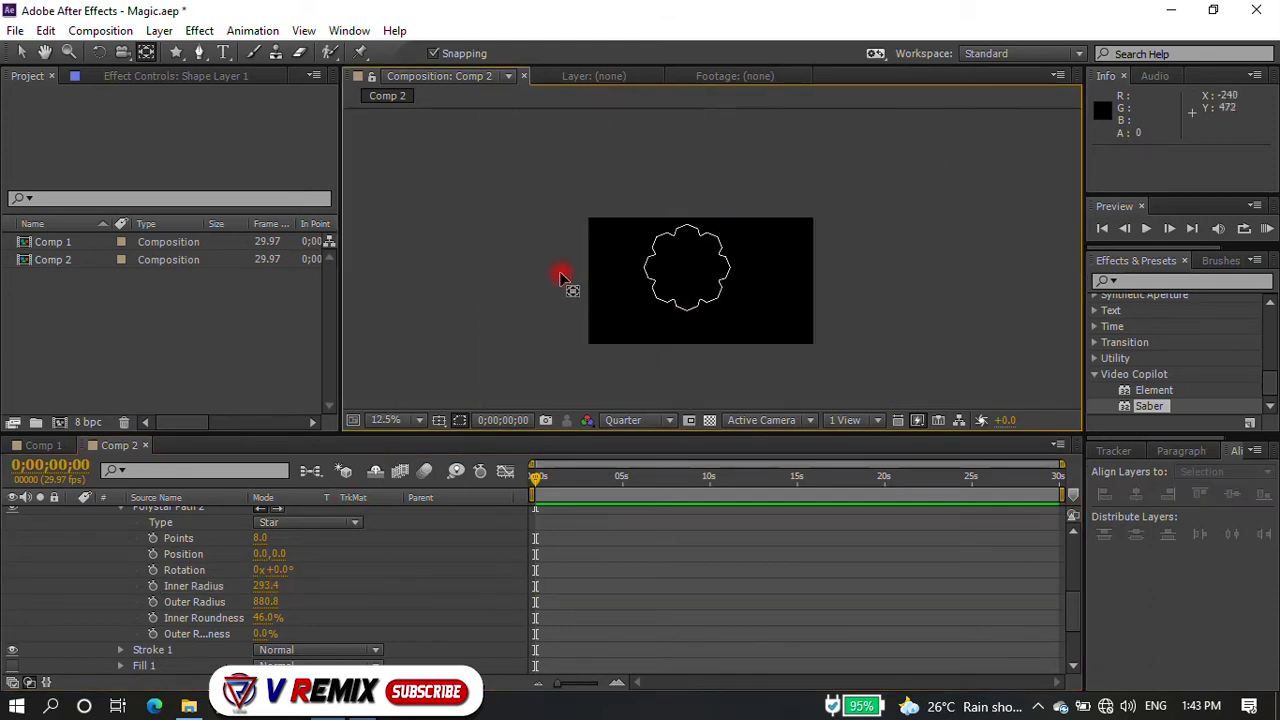
- Draw a square outline as Shape Layer 2 and duplicate it into Shape Layer 3
left_click_drag(198, 57, 232, 51)
mouse_move(608, 242)
left_mouse_down()
mouse_move(660, 296)
mouse_move(810, 350)
left_mouse_up()
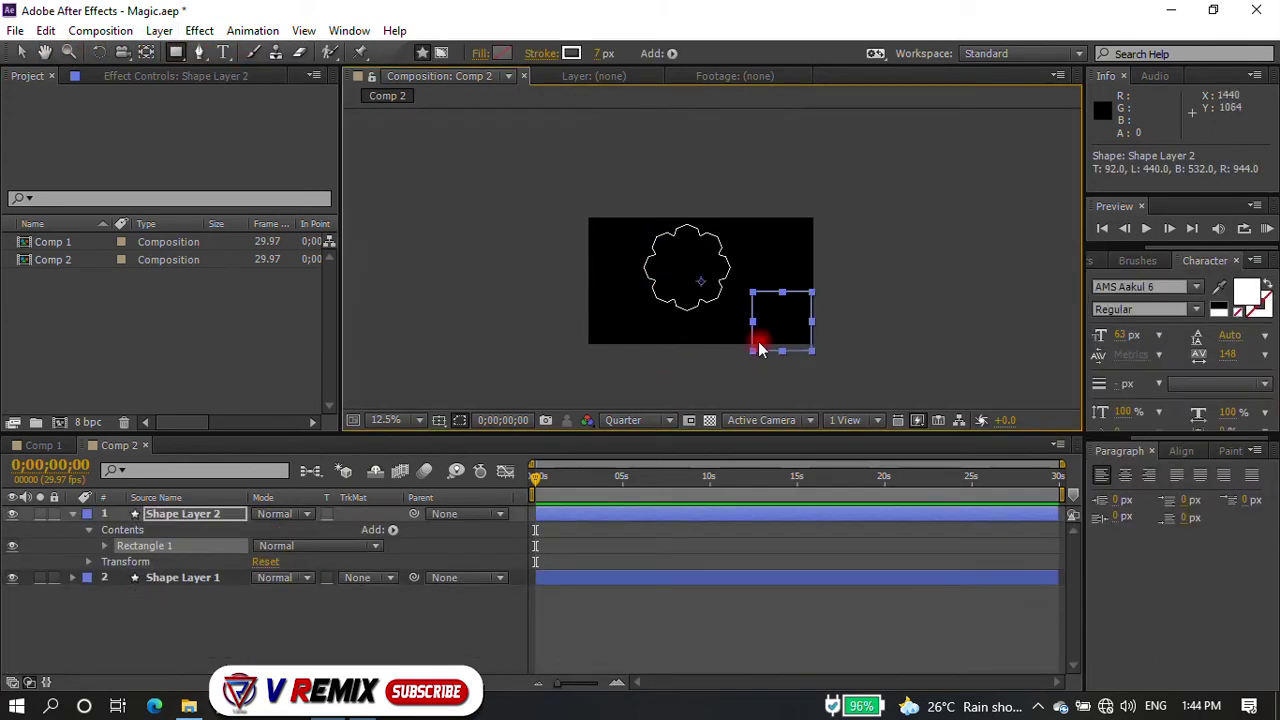
left_click(145, 53)
left_click(692, 333)
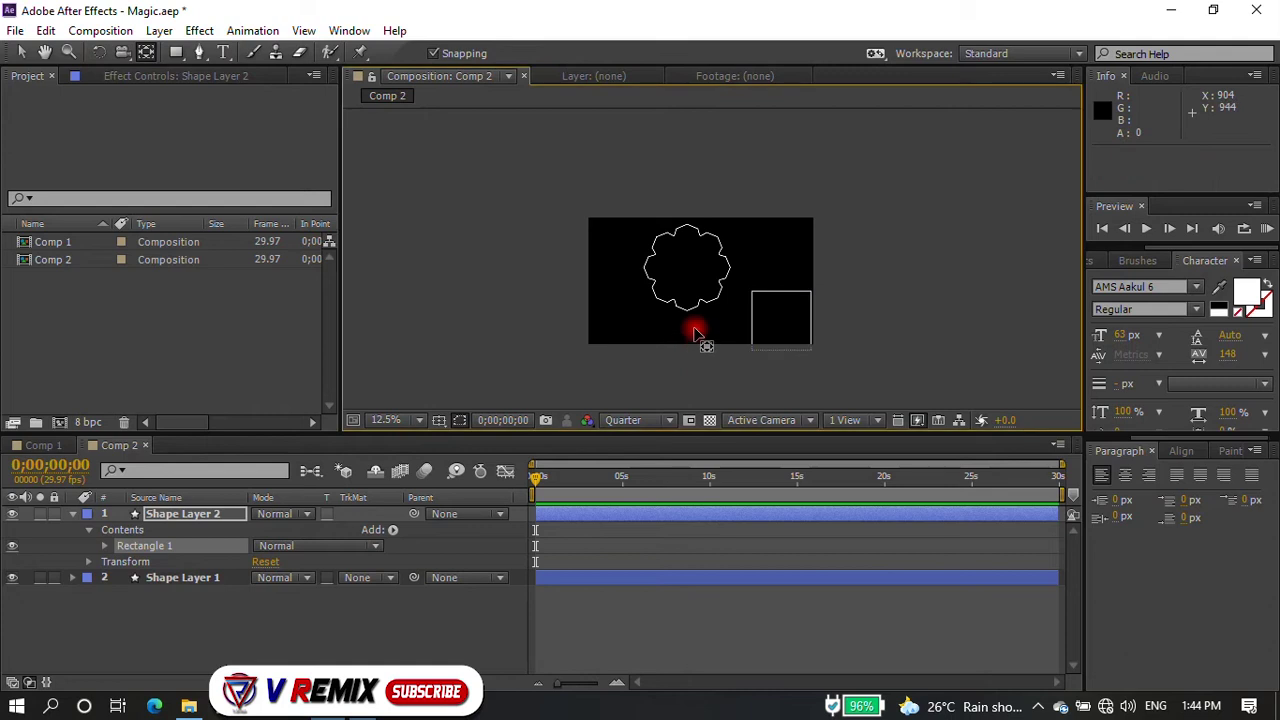
key("v")
left_click(165, 513)
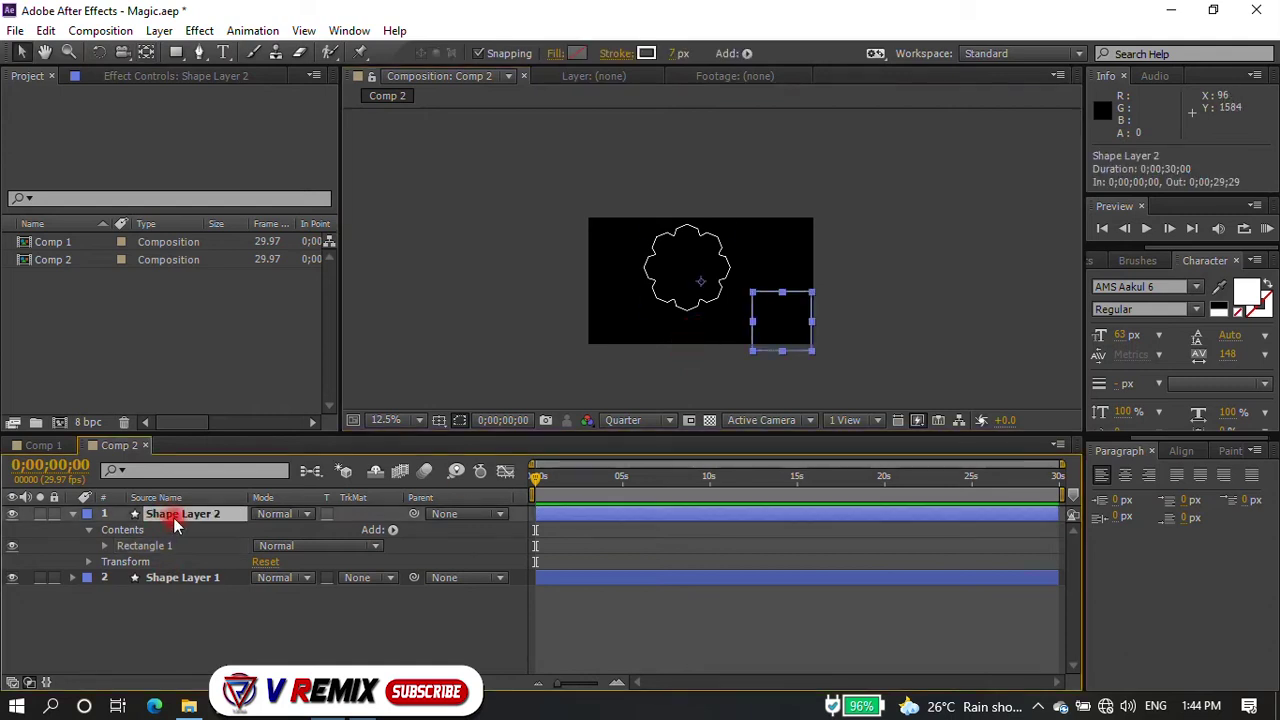
key("ctrl+d")
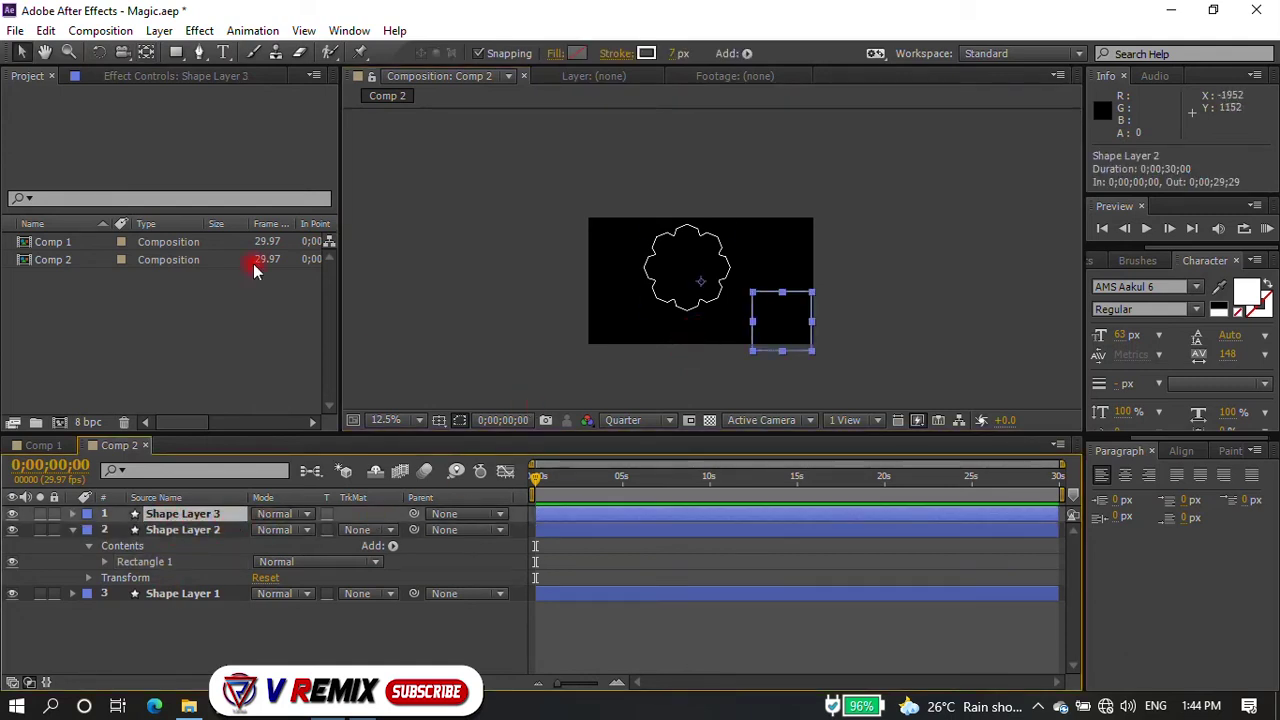
- Centre Shape Layer 3's anchor point and rotate the square to 45°
left_click(145, 53)
mouse_move(718, 296)
left_mouse_down()
mouse_move(785, 363)
mouse_move(806, 364)
left_mouse_up()
key("v")
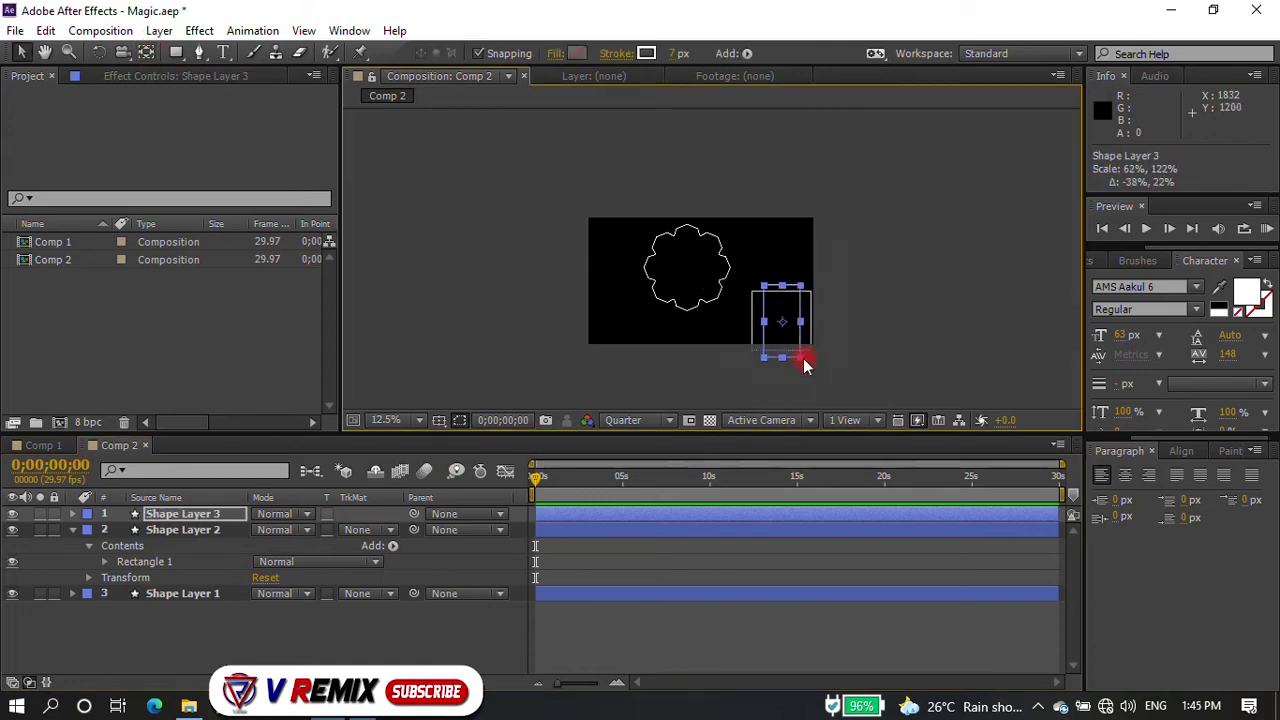
key("ctrl+z")
key("r")
mouse_move(282, 529)
left_mouse_down()
mouse_move(297, 515)
mouse_move(271, 505)
left_mouse_up()
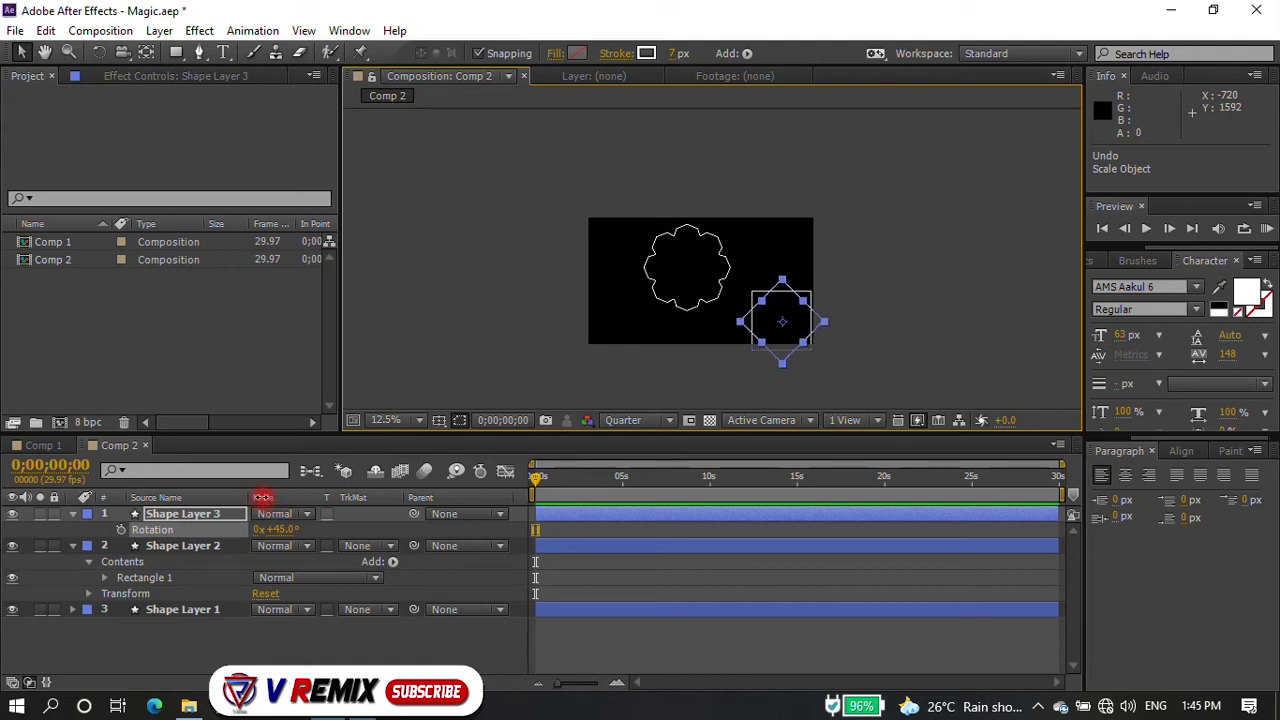
left_click_drag(263, 497, 286, 529)
left_click(280, 529)
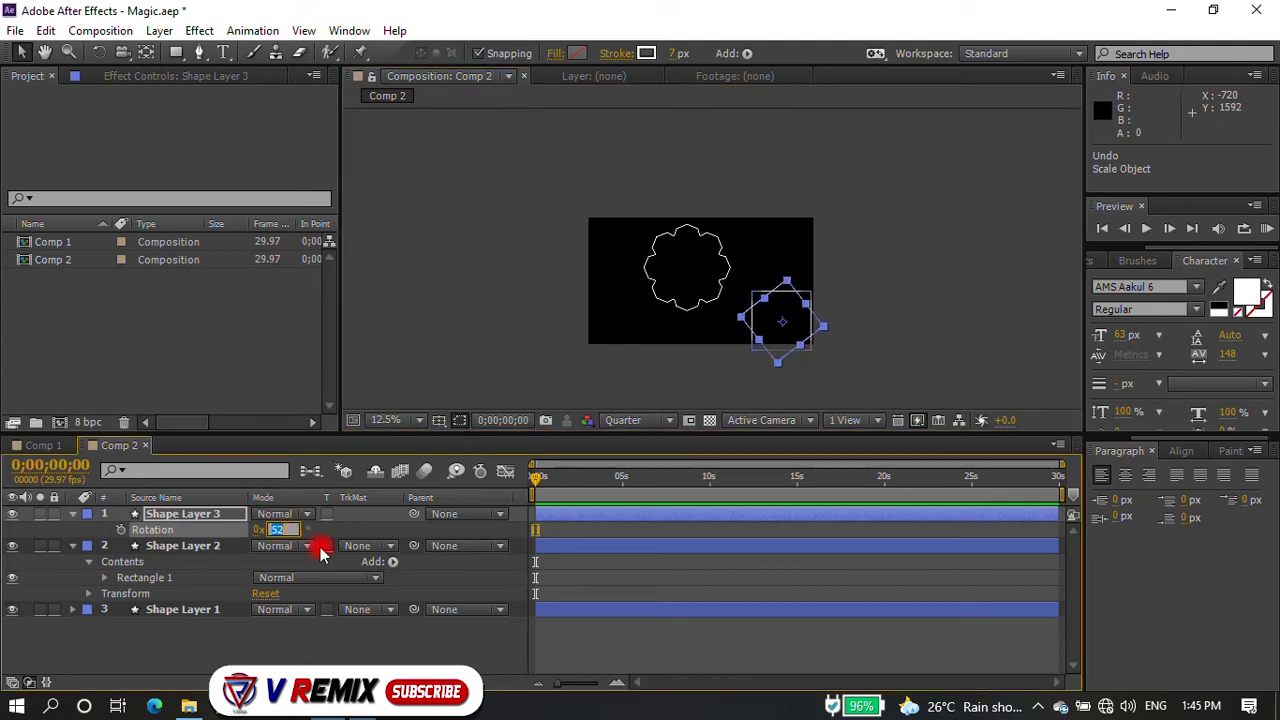
left_click(645, 355)
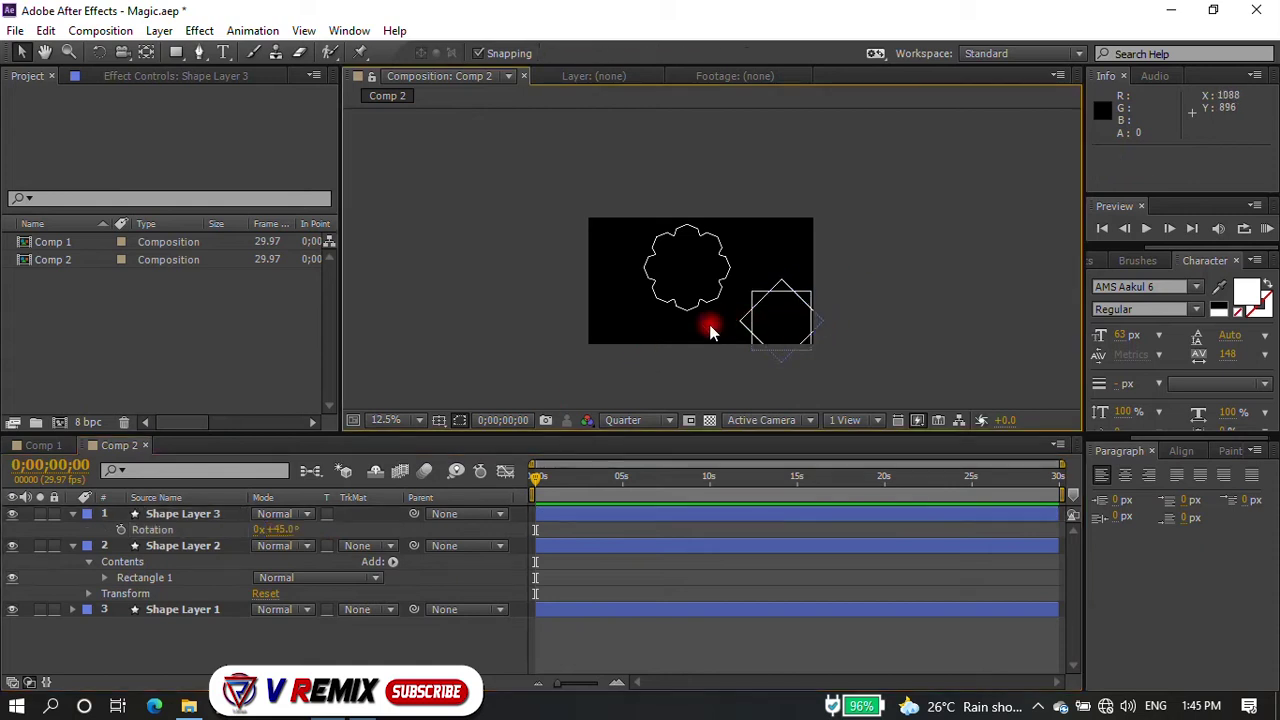
- Centre Shape Layer 2's anchor point and move both squares onto the flower shape
left_click(160, 513)
left_click(195, 546, "shift")
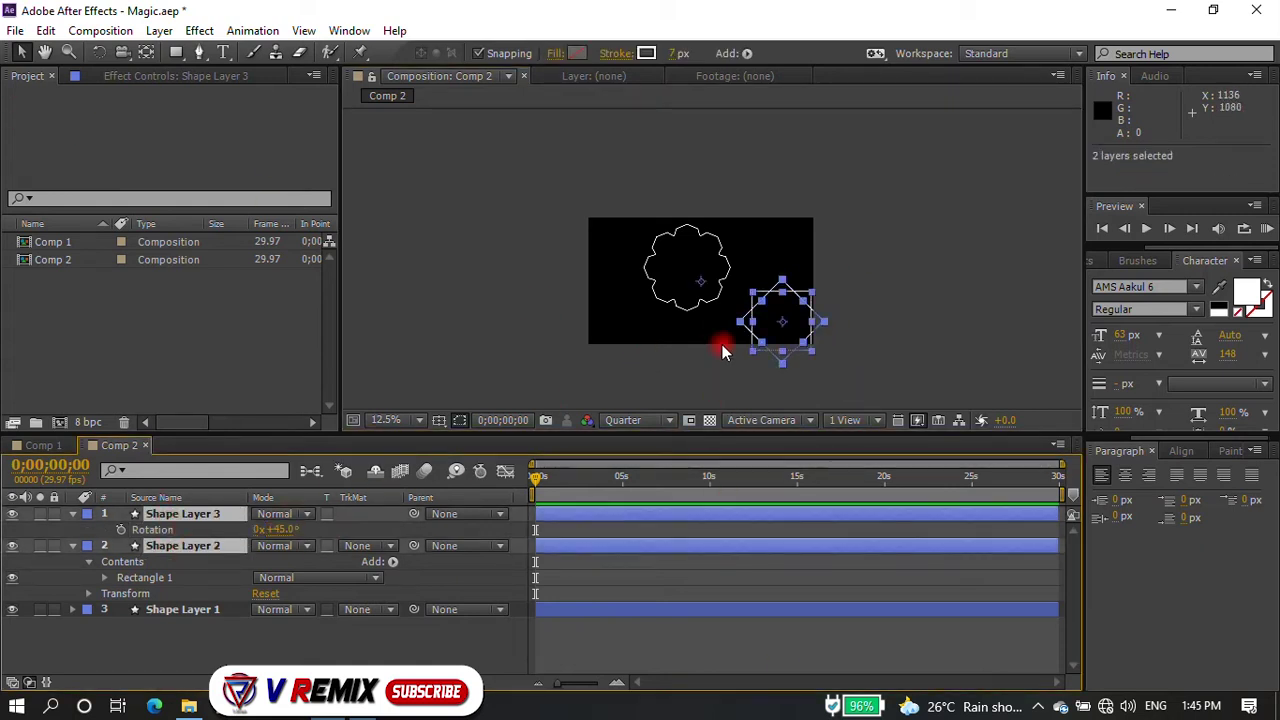
left_click(205, 546)
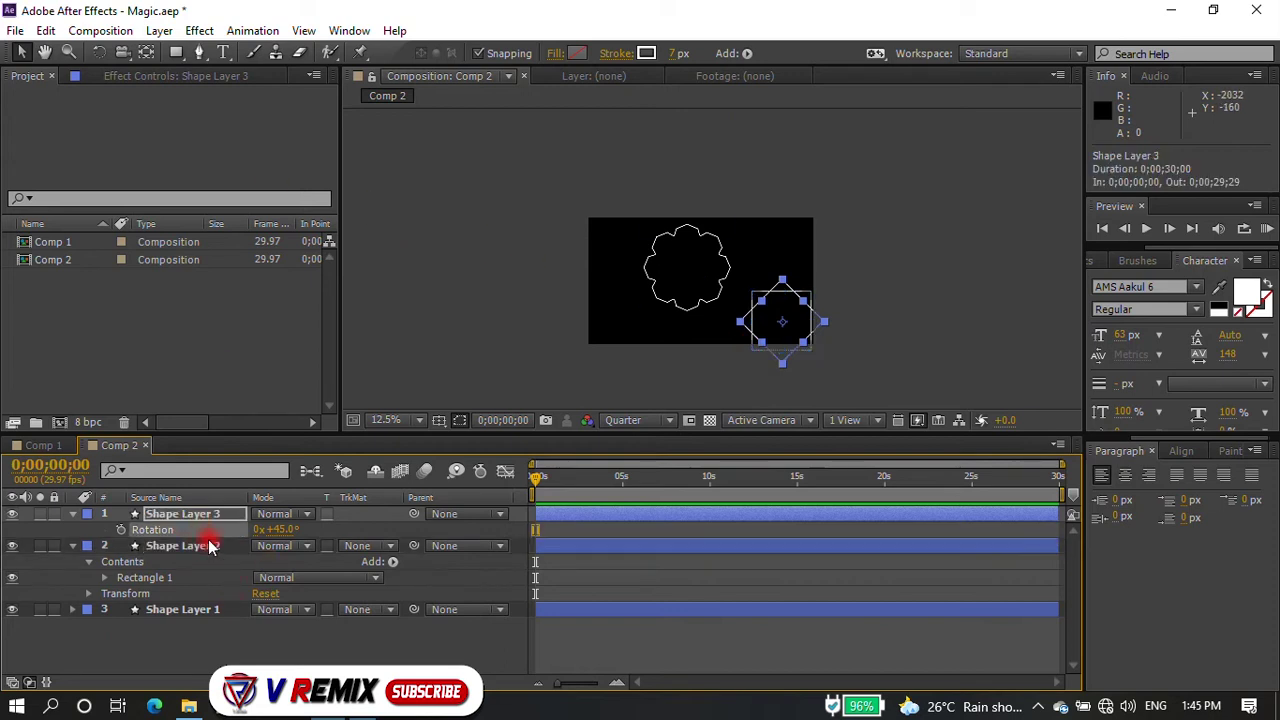
left_click(338, 98)
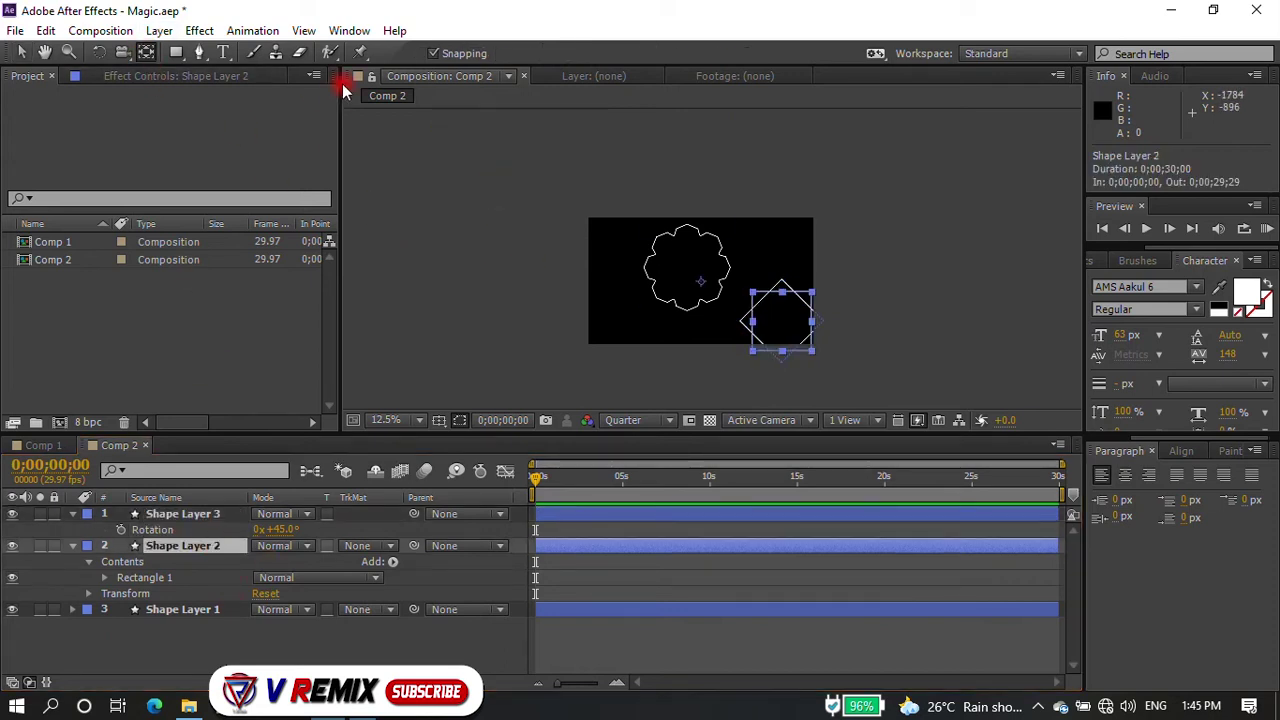
left_click(146, 52)
mouse_move(714, 272)
left_mouse_down()
mouse_move(787, 332)
mouse_move(782, 321)
left_mouse_up()
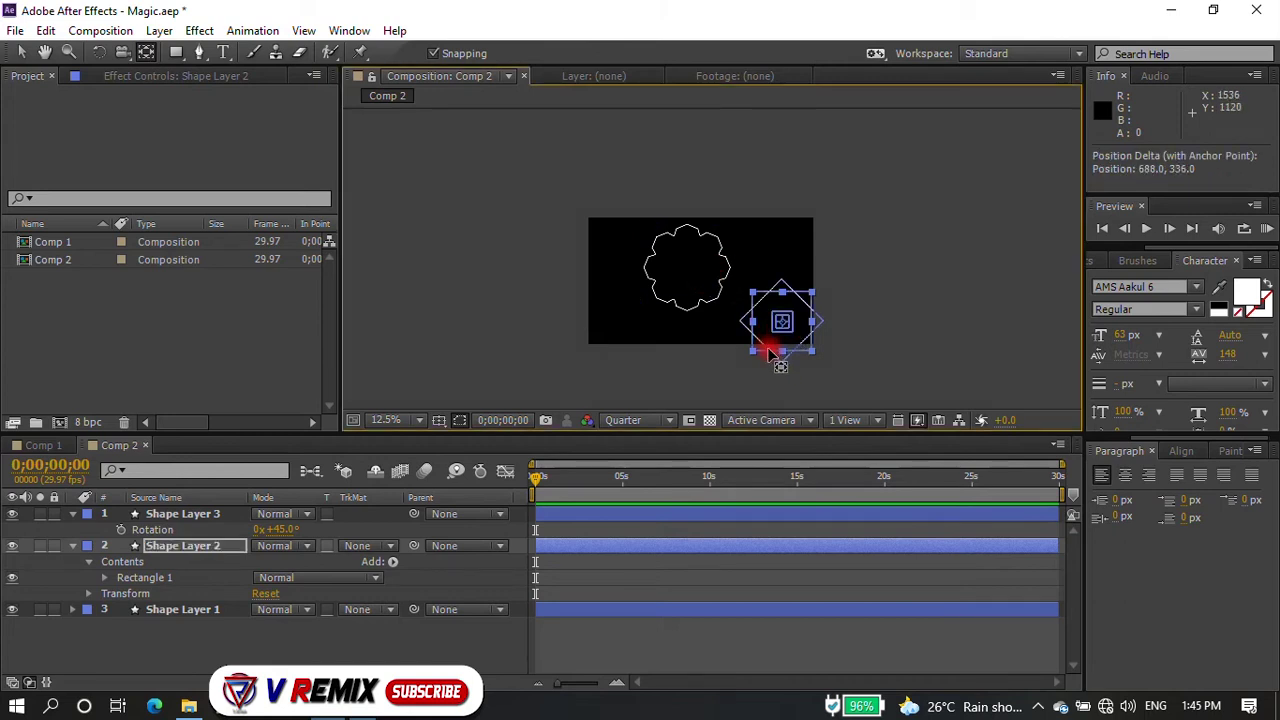
key("v")
left_click(171, 514, "ctrl")
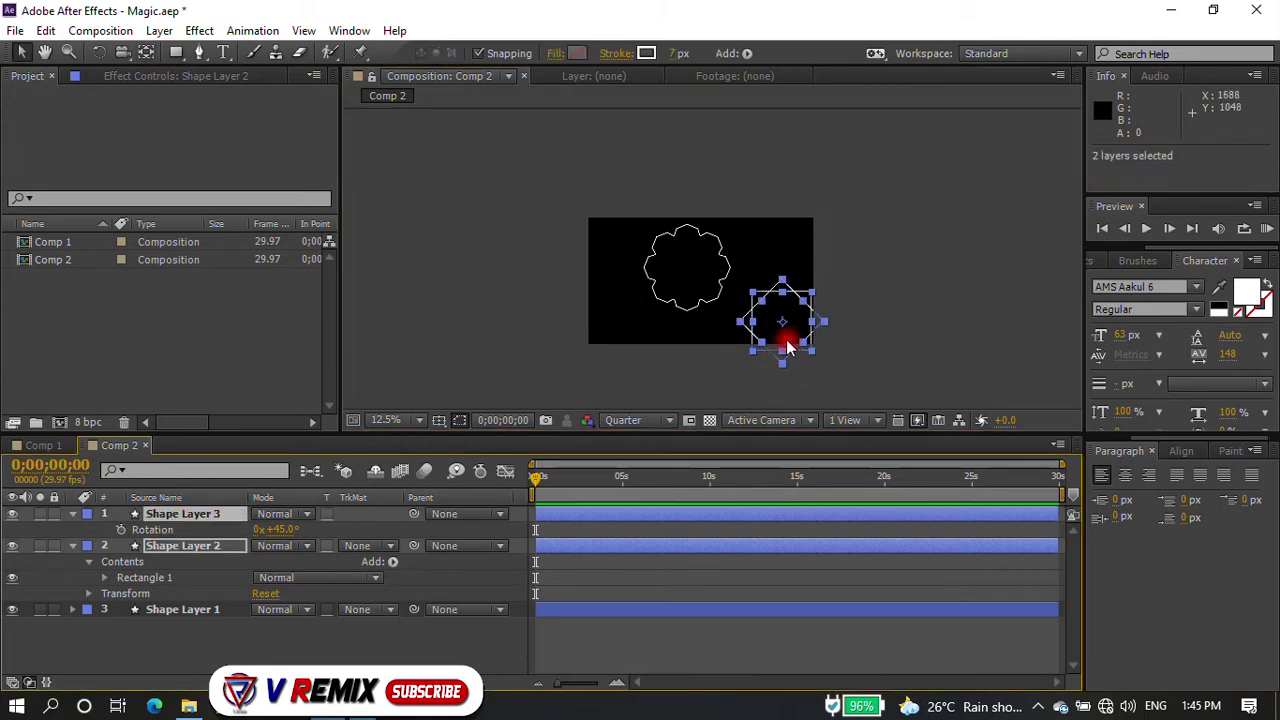
left_click_drag(798, 356, 703, 304)
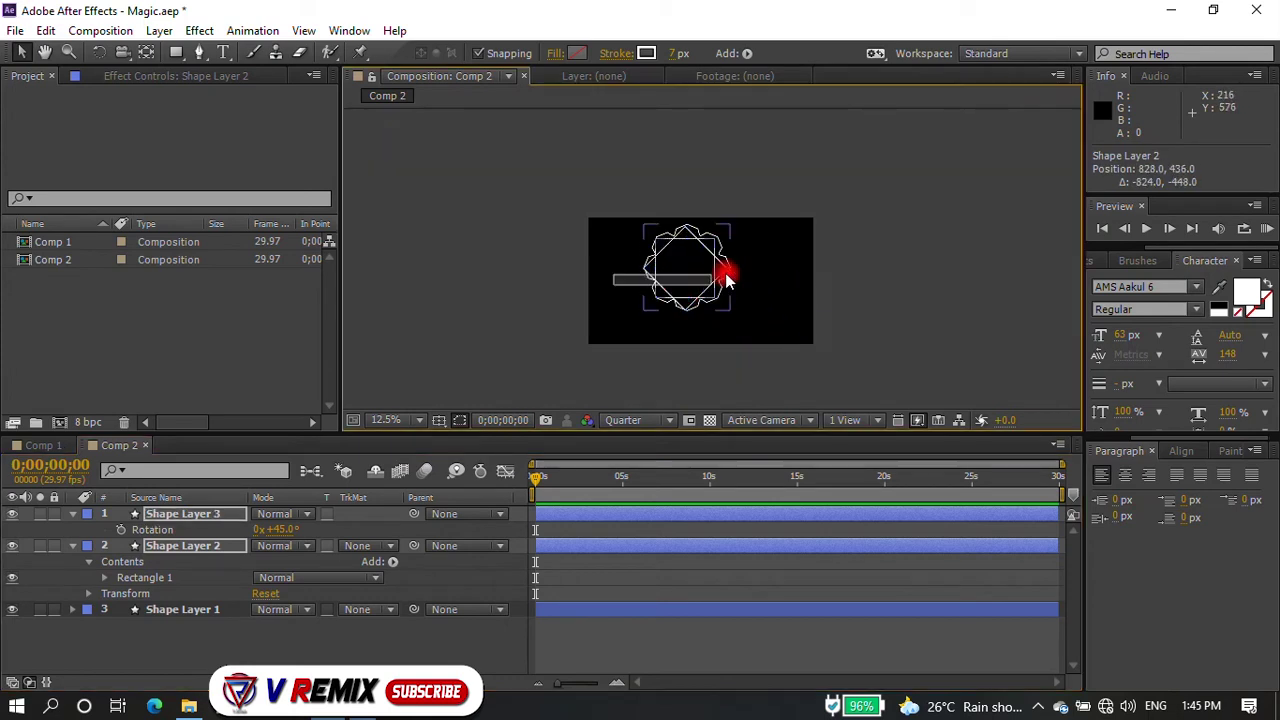
scroll(766, 263, "up", 1)
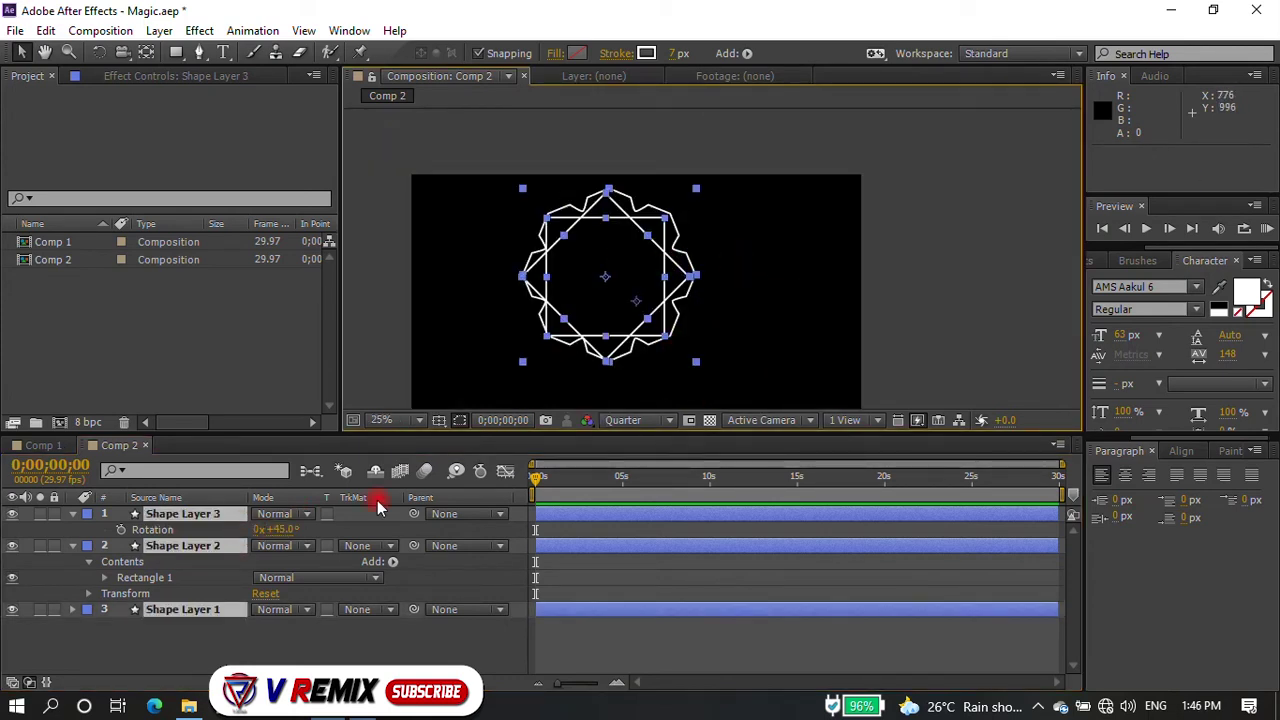
- Show both squares' Rotation and scrub them to different angles
key("ctrl+a")
key("r")
left_click(237, 655)
key("ctrl+a")
key("r")
key("F2")
left_click(216, 514)
left_click(216, 529, "ctrl")
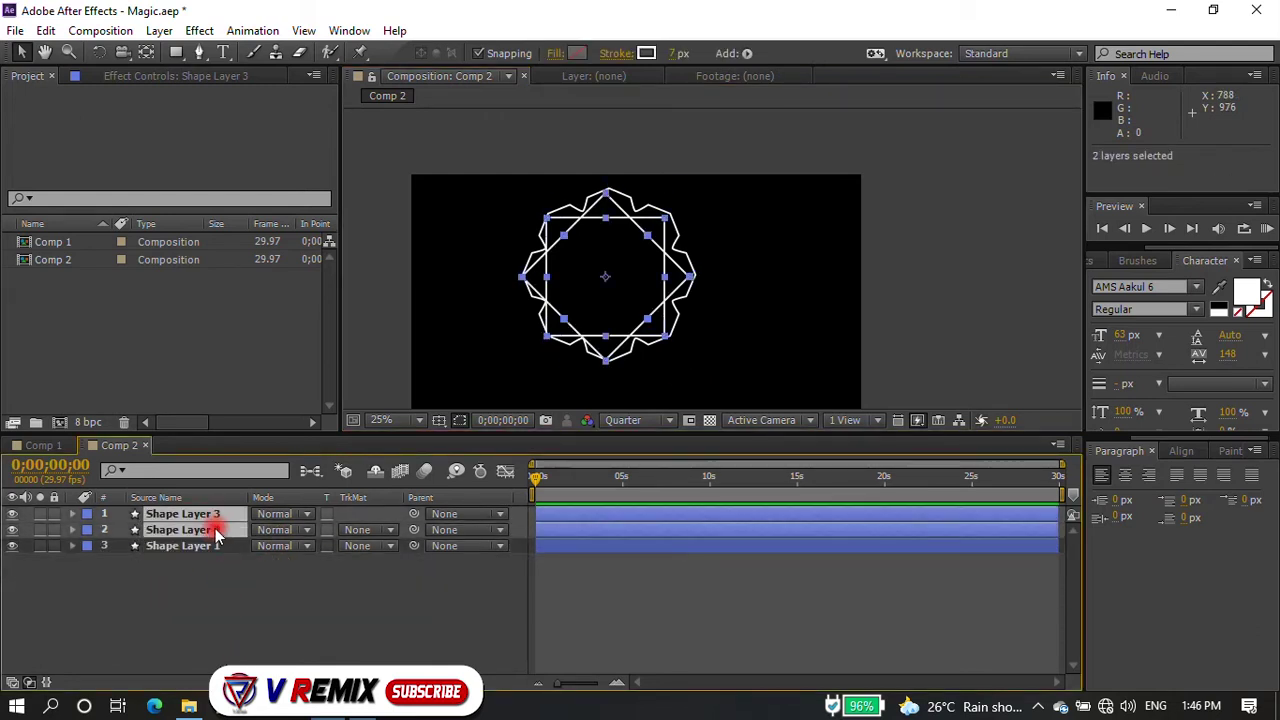
key("r")
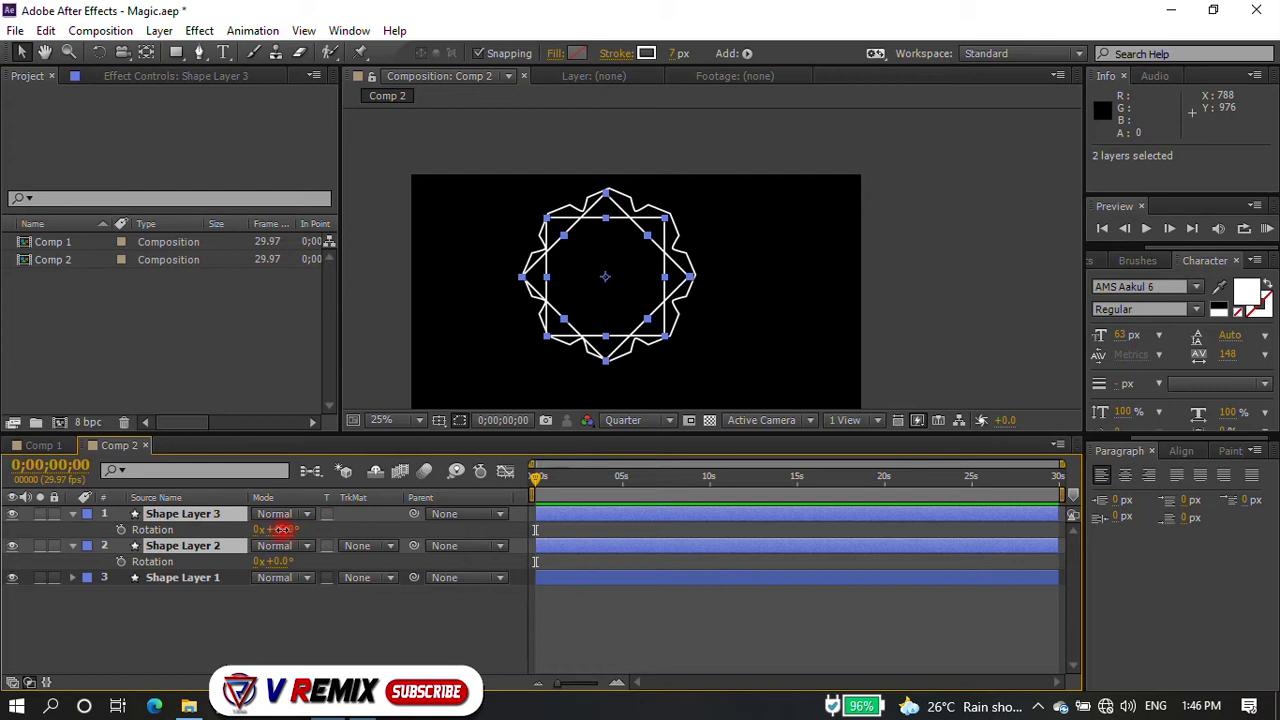
left_click_drag(278, 530, 305, 527)
left_click(468, 364)
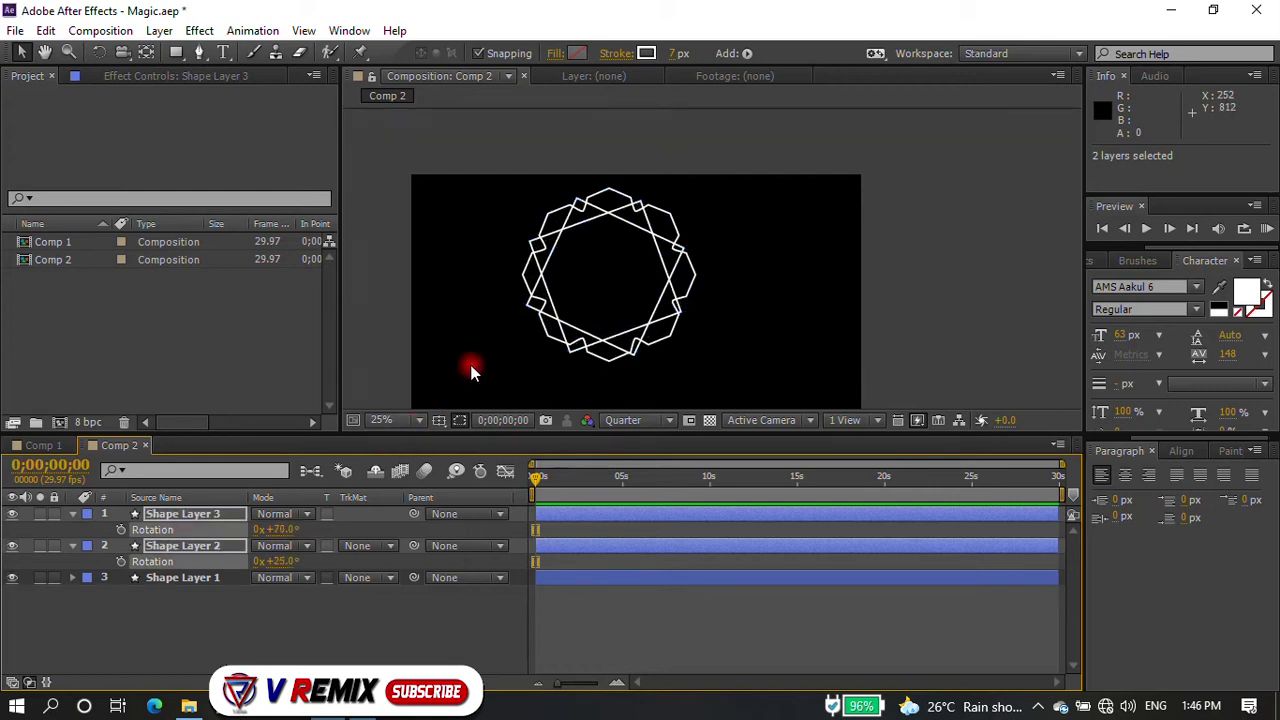
scroll(575, 390, "up", 1)
scroll(575, 390, "down", 1)
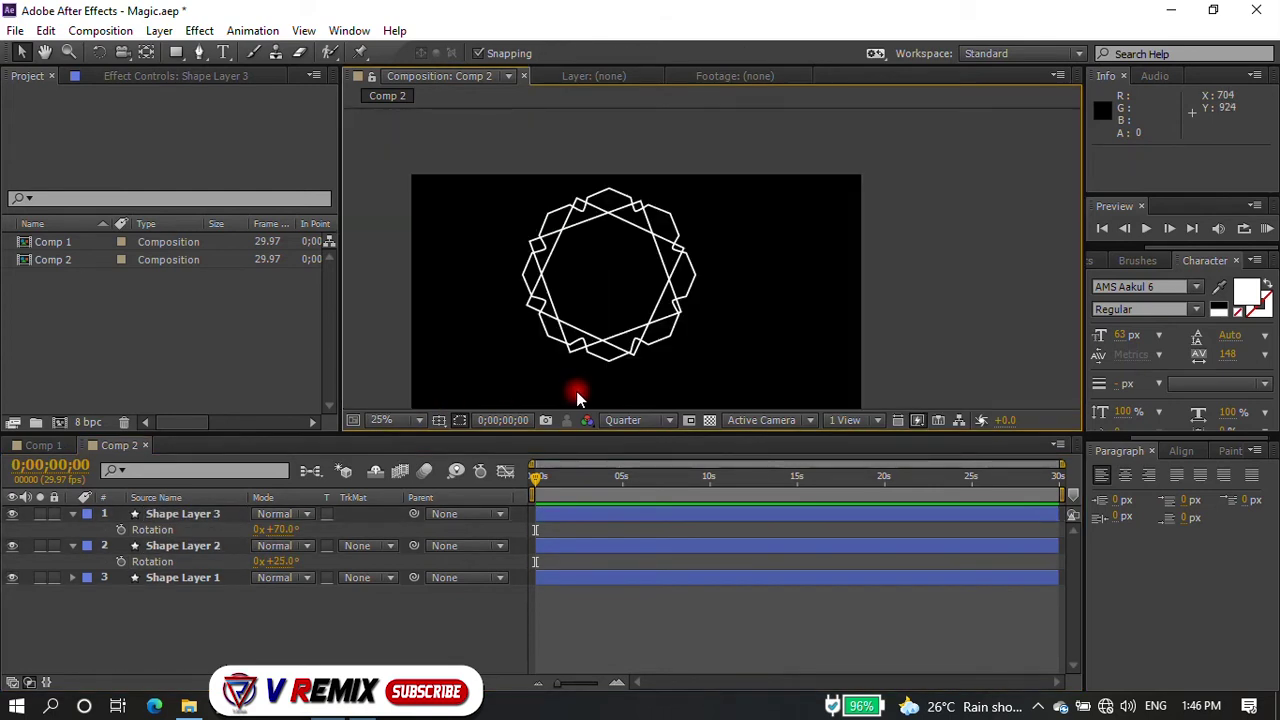
- Scale both squares to 105% and set Shape Layer 2's rotation to 23°
left_click(194, 515)
left_click(222, 545, "ctrl")
key("s")
left_click_drag(315, 537, 318, 531)
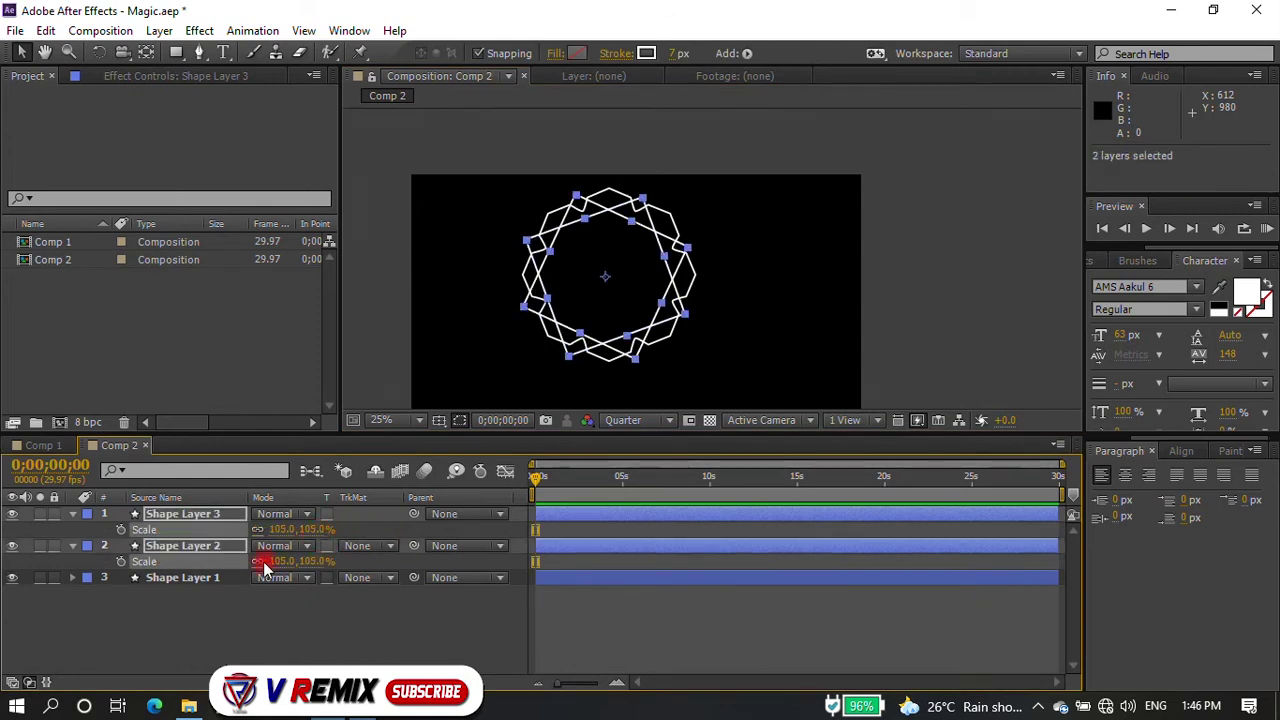
key("r")
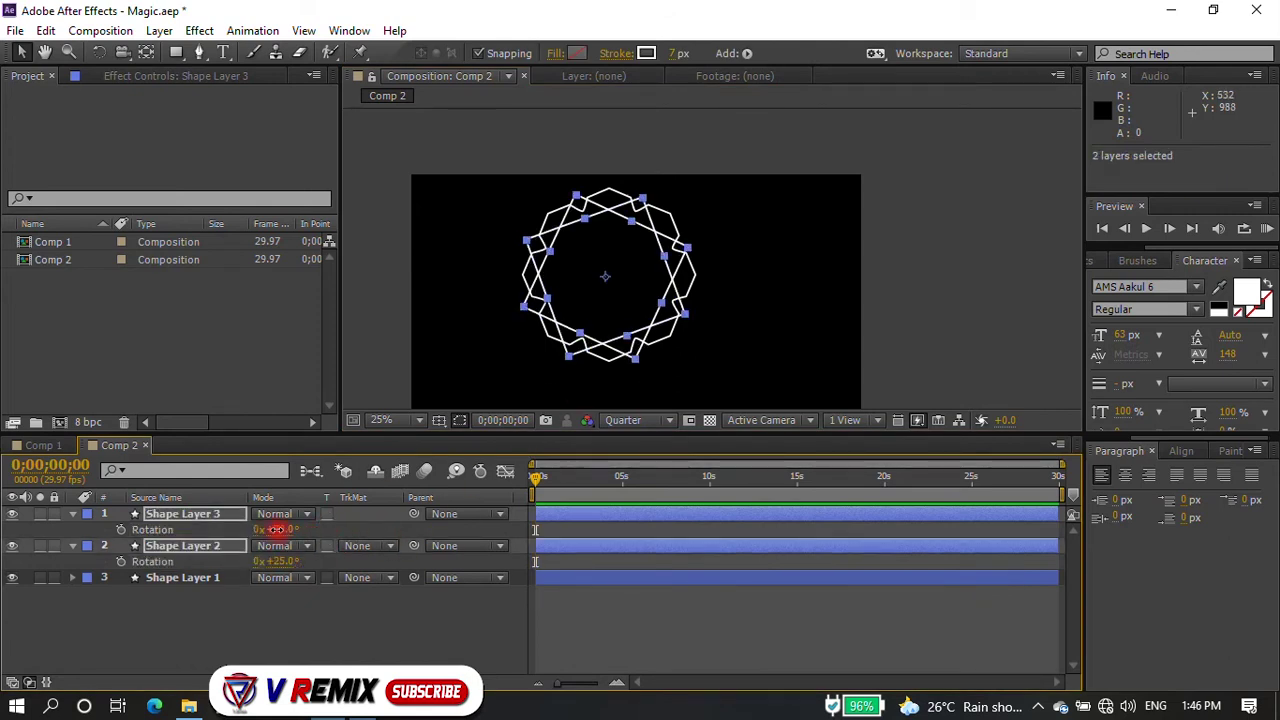
left_click_drag(276, 530, 274, 530)
left_click(490, 328)
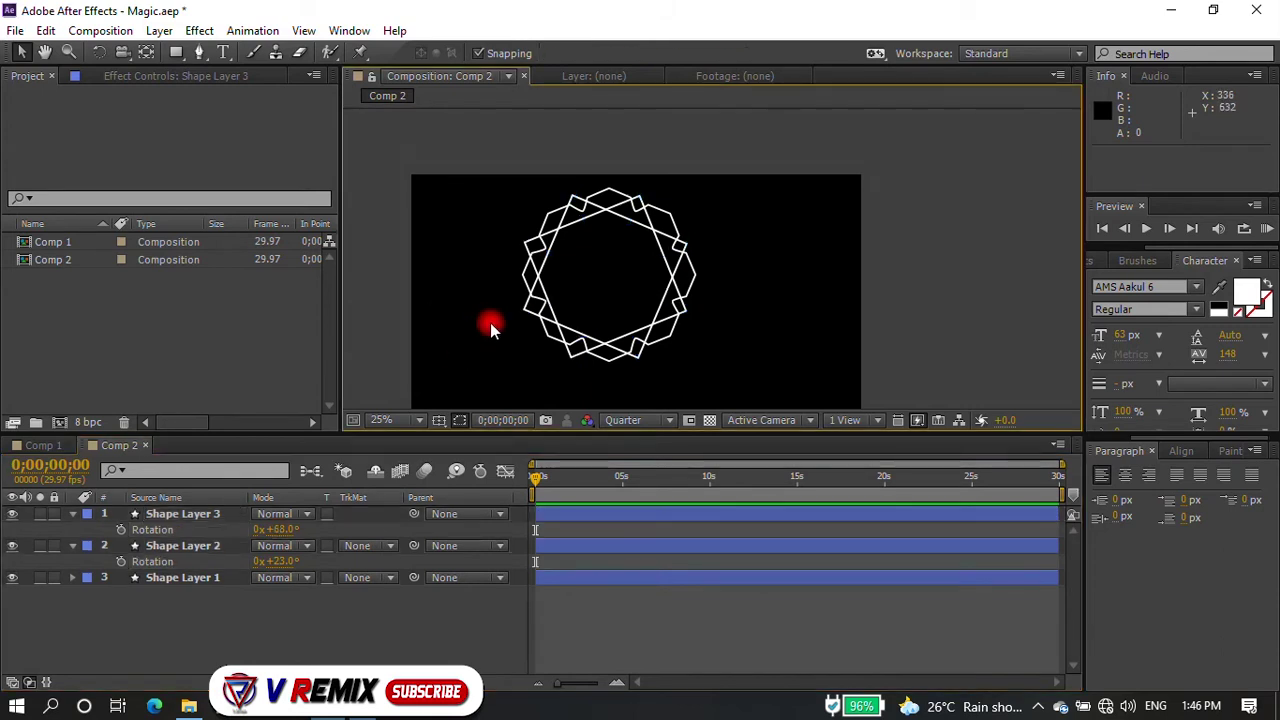
scroll(599, 309, "up", 2)
- Nudge both squares slightly right and up to centre them over the flower
left_click(175, 514)
left_click(188, 546, "ctrl")
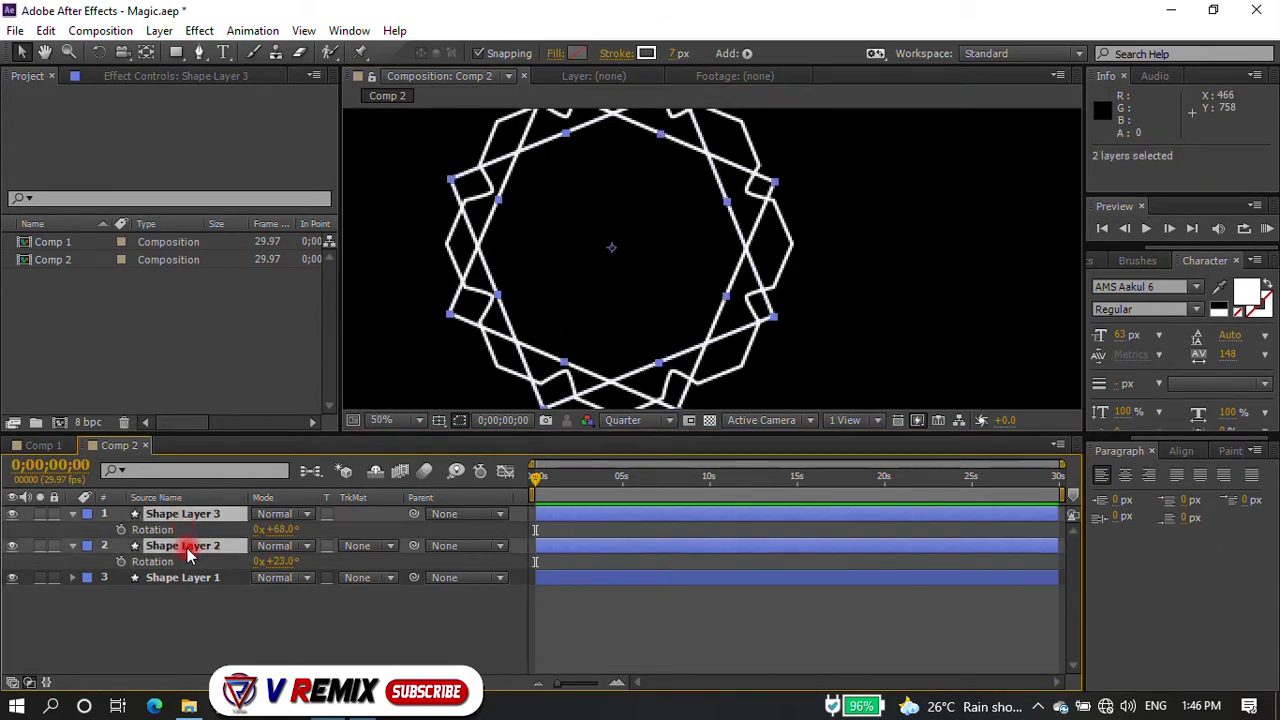
key("Right")
key("Right")
key("Right")
key("Up")
key("Up")
key("Up")
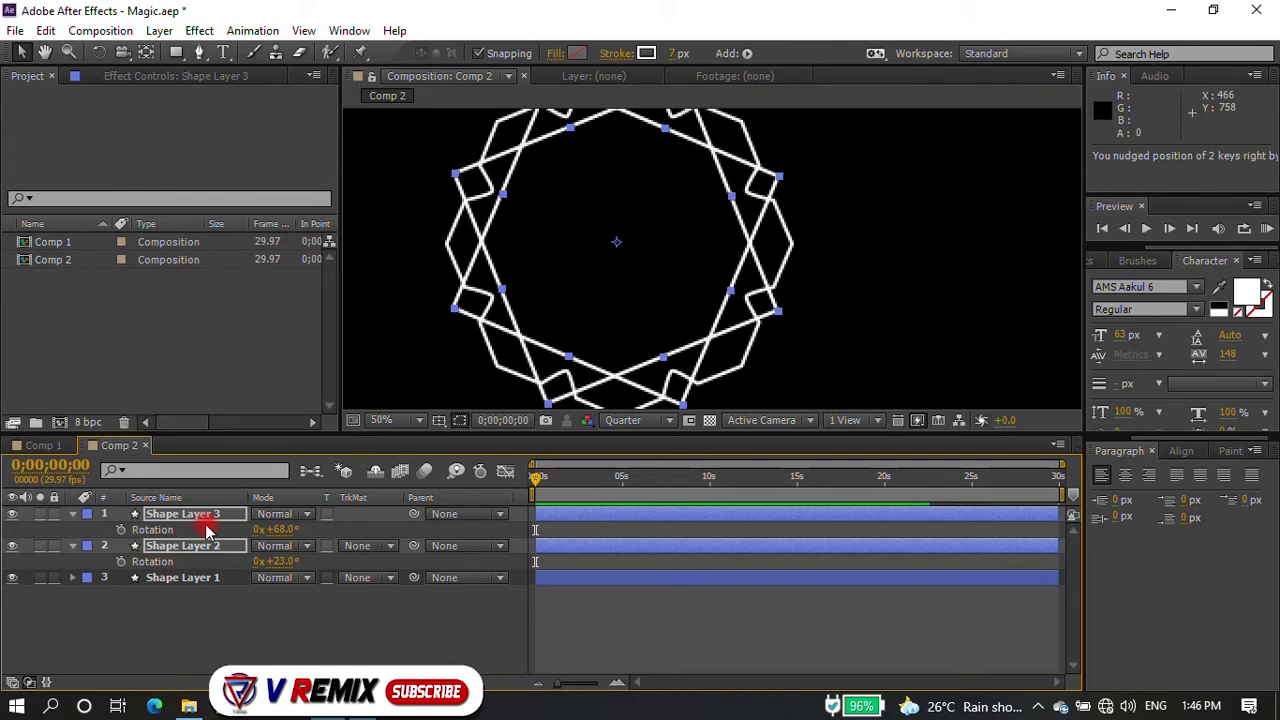
left_click(388, 378)
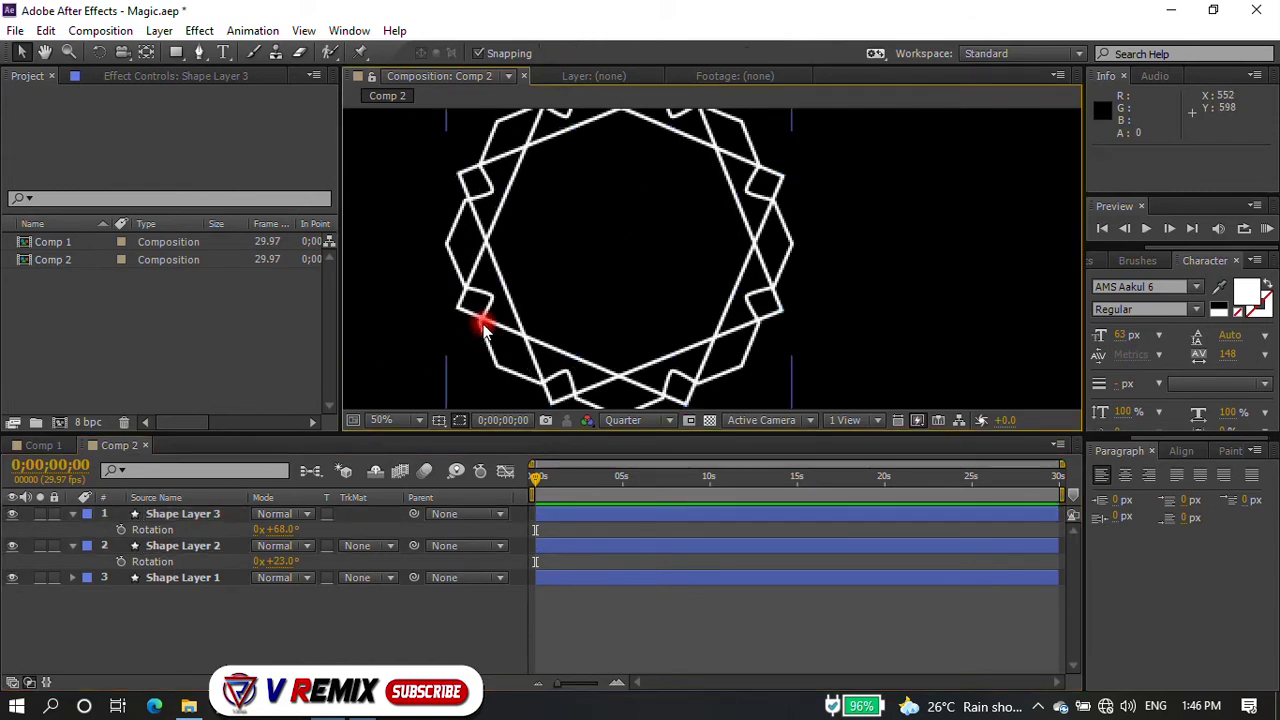
scroll(482, 320, "down", 2)
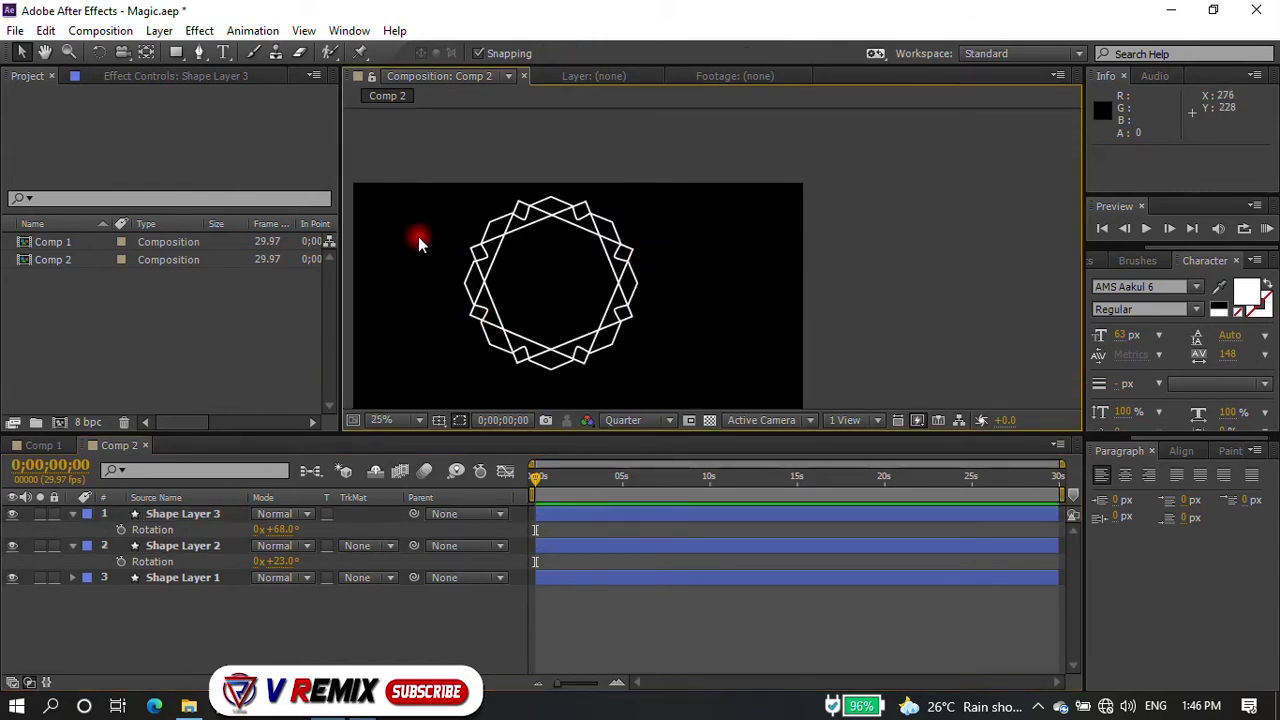
left_click(183, 579)
- Duplicate Shape Layer 1 into Shape Layer 4 and reveal its Scale
key("ctrl+d")
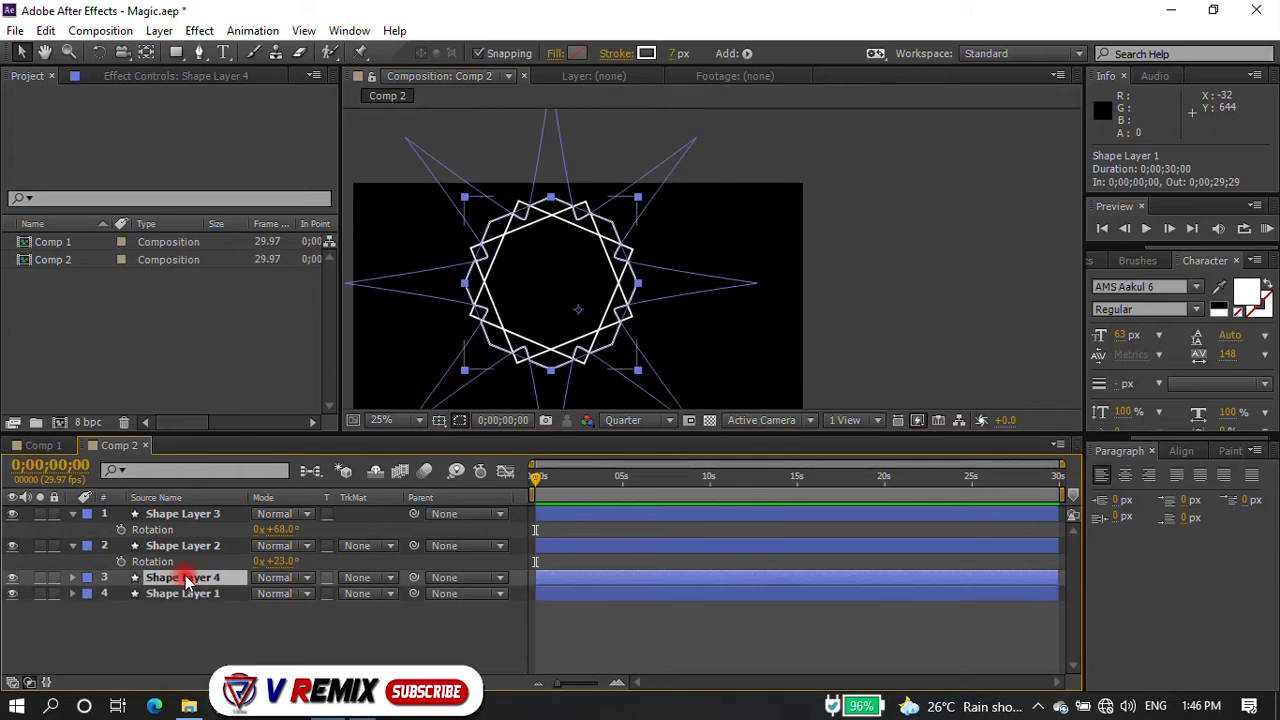
key("s")
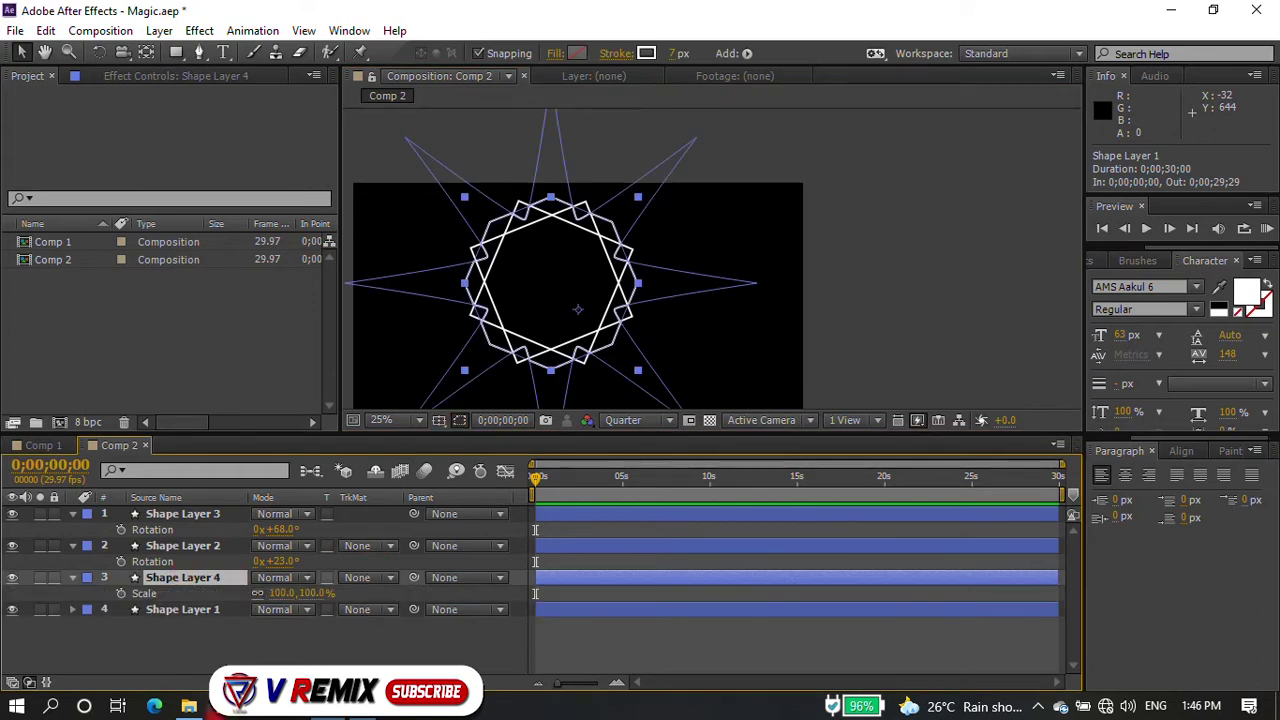
left_click(183, 611)
left_click_drag(285, 594, 236, 594)
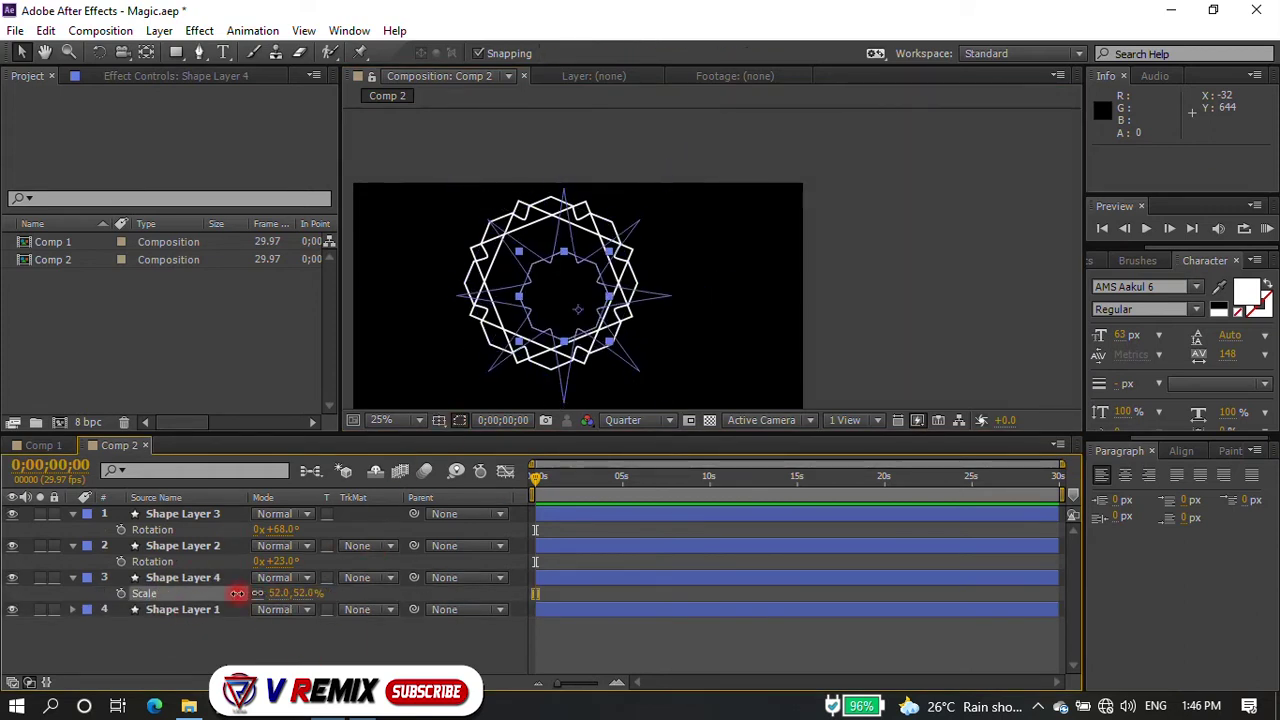
key("ctrl+z")
- Centre the anchor points of Shape Layers 4 and 1 and scale the star to 50%
left_click(183, 580)
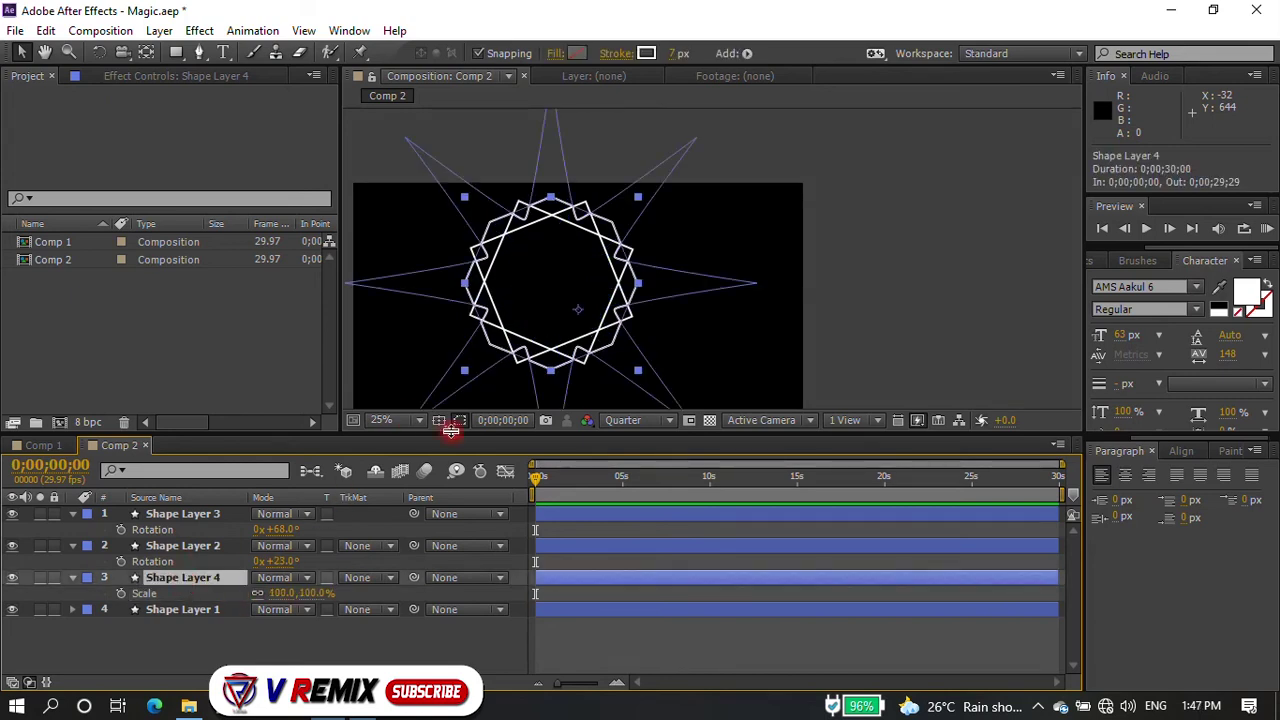
left_click(146, 52)
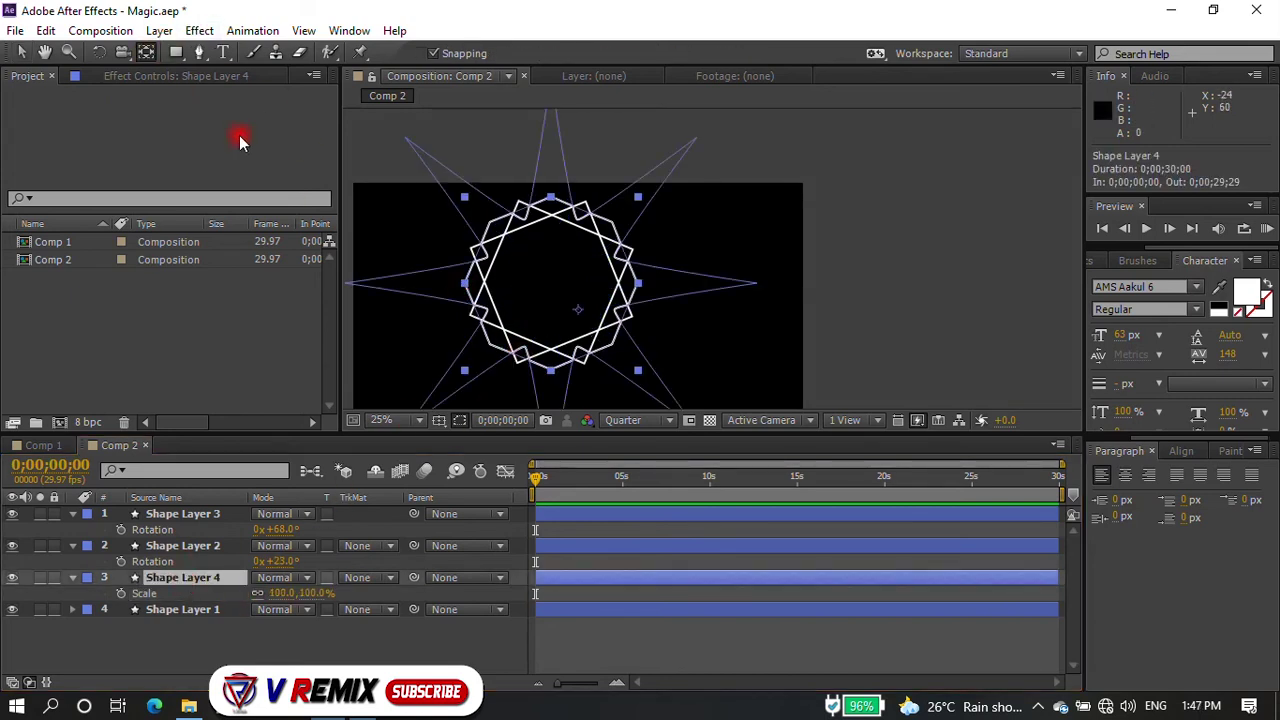
left_click_drag(577, 315, 549, 289)
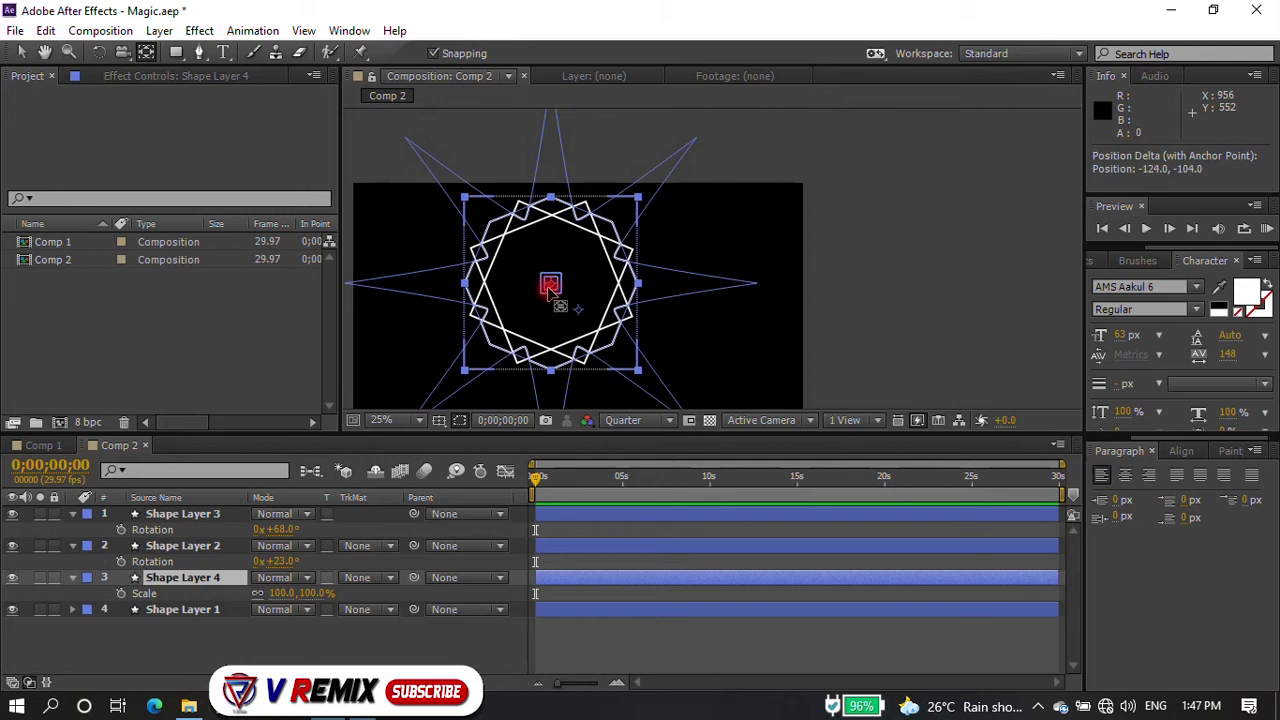
left_click(190, 607)
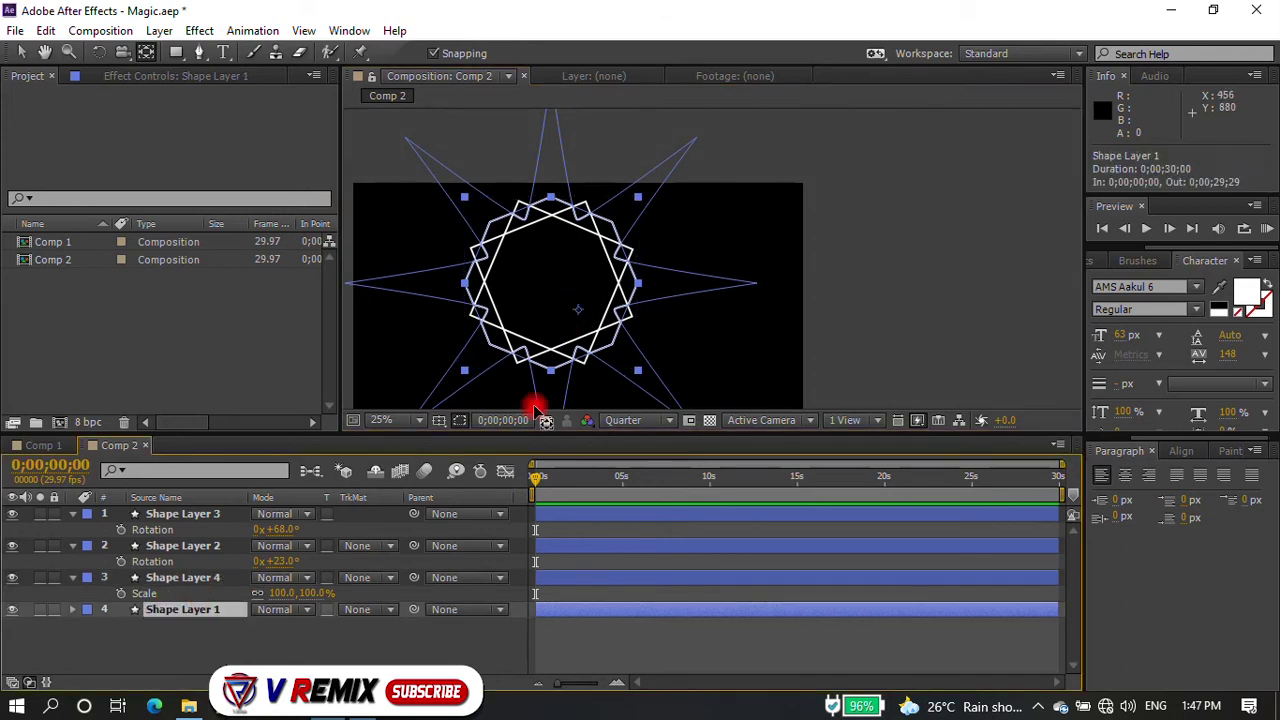
left_click_drag(580, 316, 550, 284)
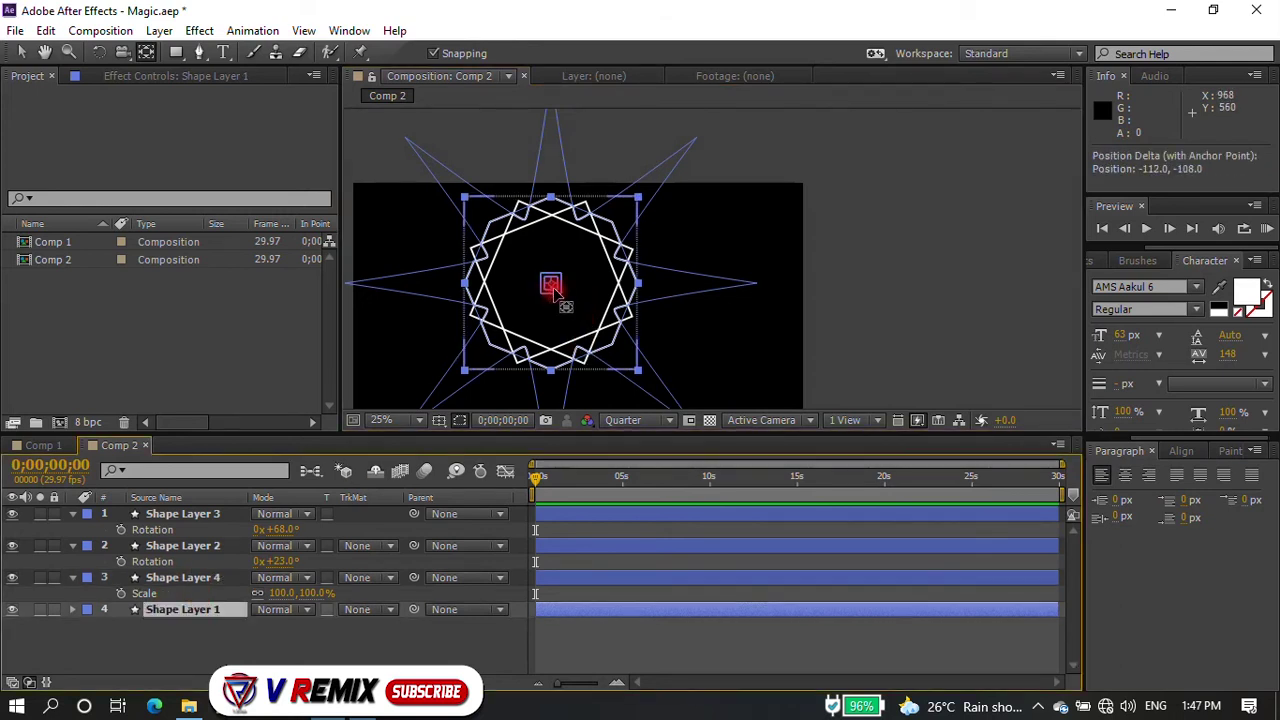
left_click_drag(277, 593, 236, 576)
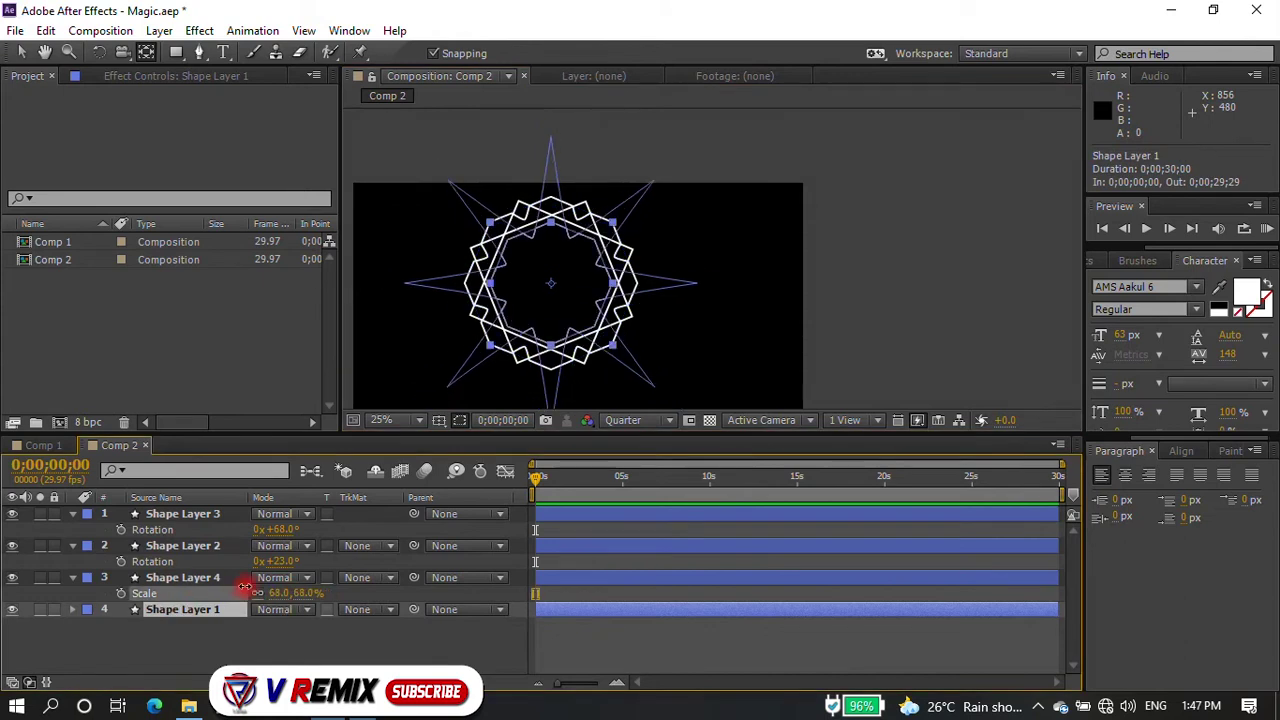
left_click(394, 346)
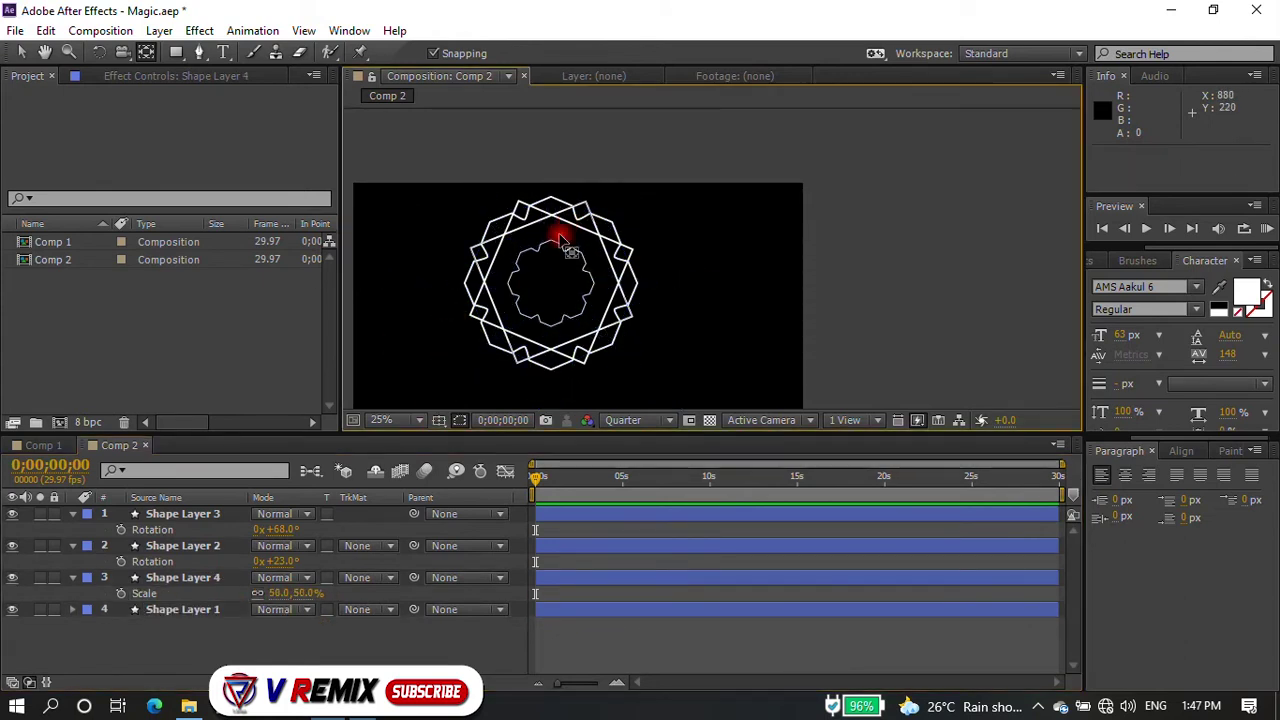
key("v")
left_click(572, 257)
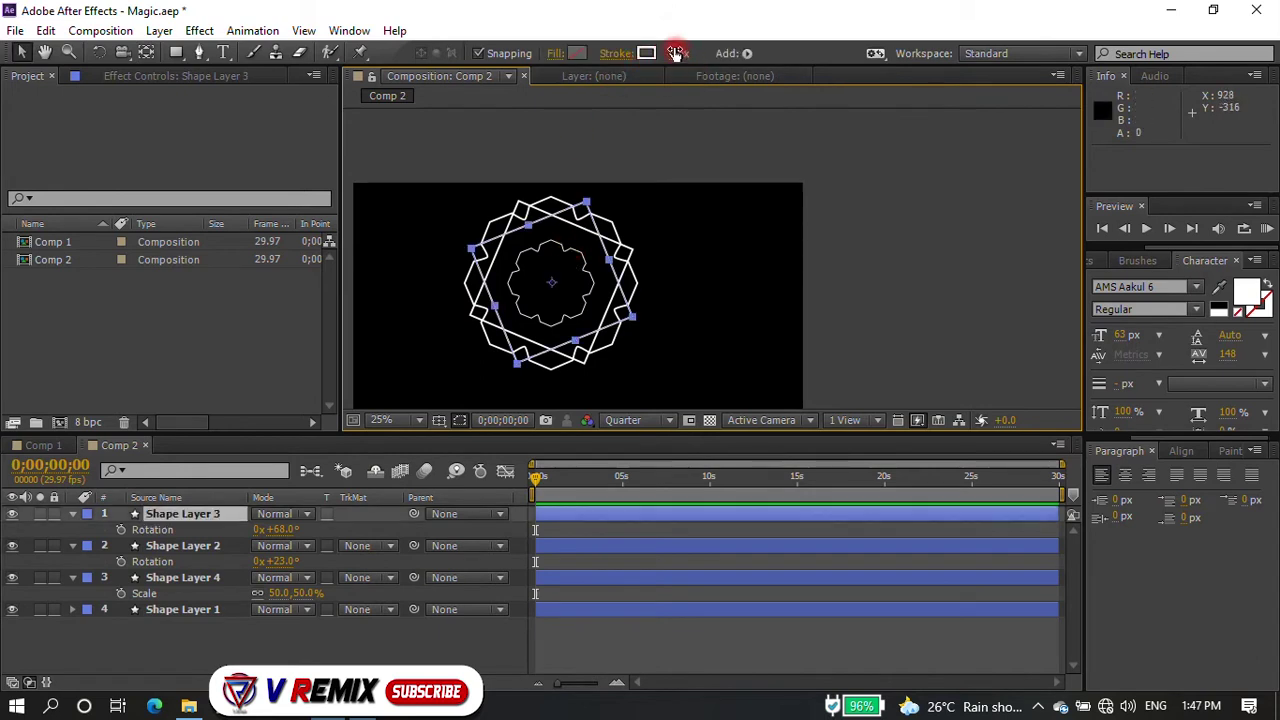
- Set the stroke width of all four shape layers to 13 px
left_click_drag(674, 52, 688, 52)
key("ctrl+z")
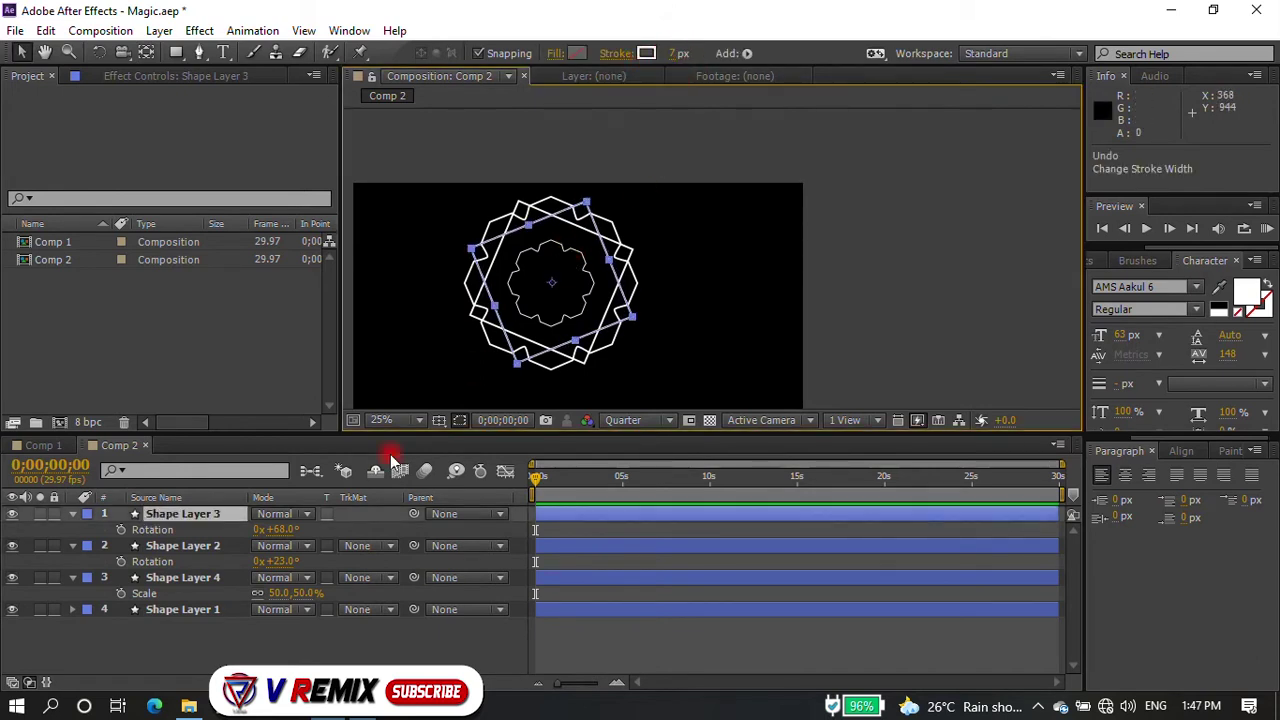
left_click_drag(455, 395, 641, 167)
left_click_drag(676, 53, 700, 53)
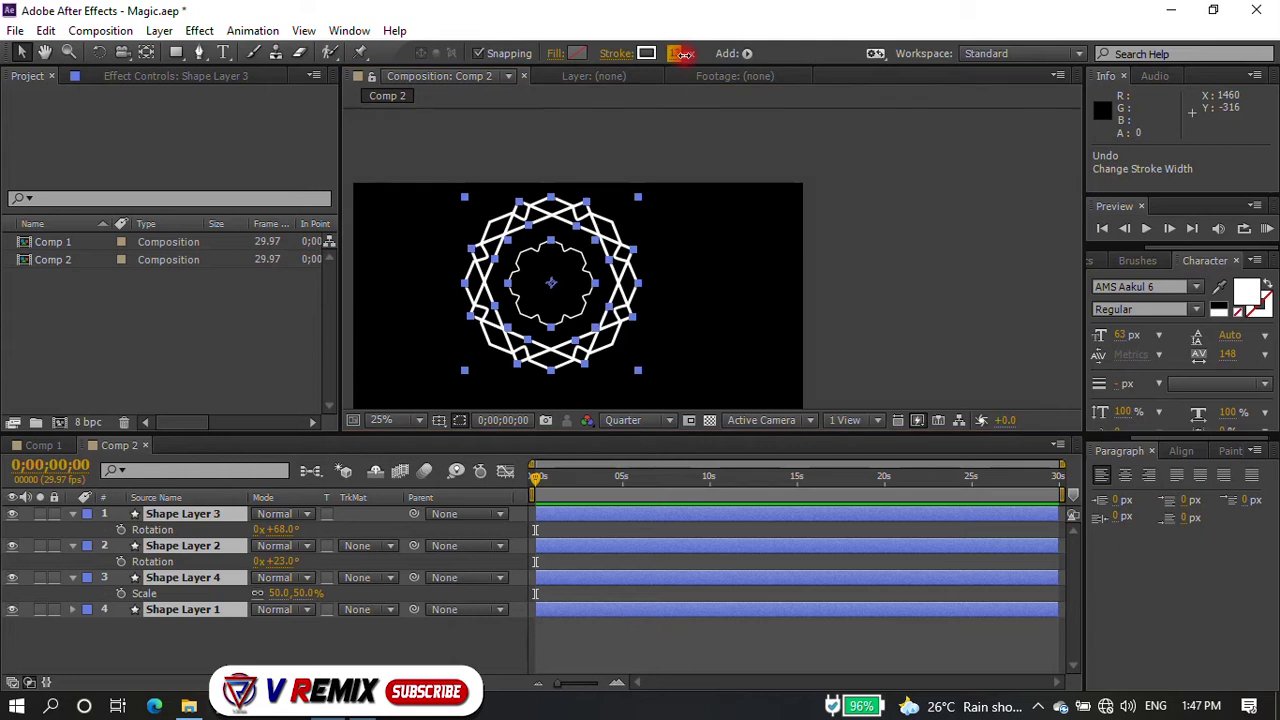
left_click(639, 320)
- Inspect Shape Layers 3 and 4 individually, then choose the Ellipse Tool
scroll(560, 285, "up", 1)
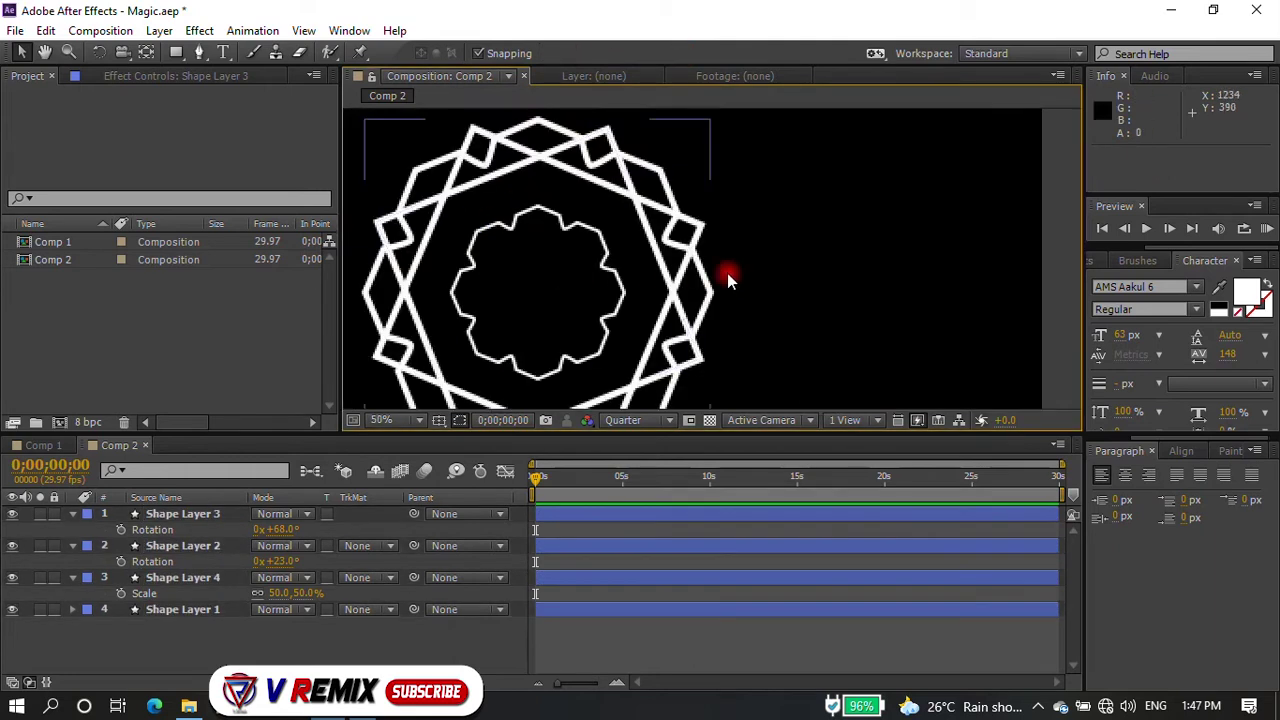
left_click(603, 226)
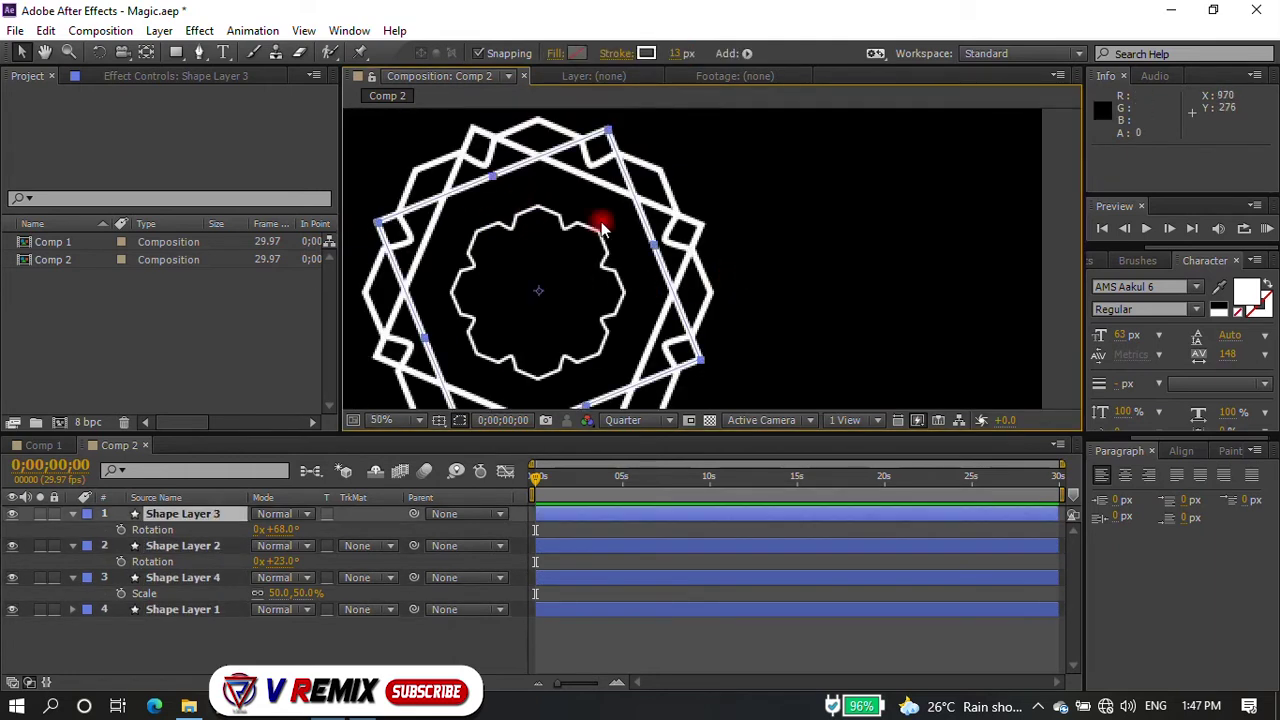
left_click(823, 293)
left_click(168, 580)
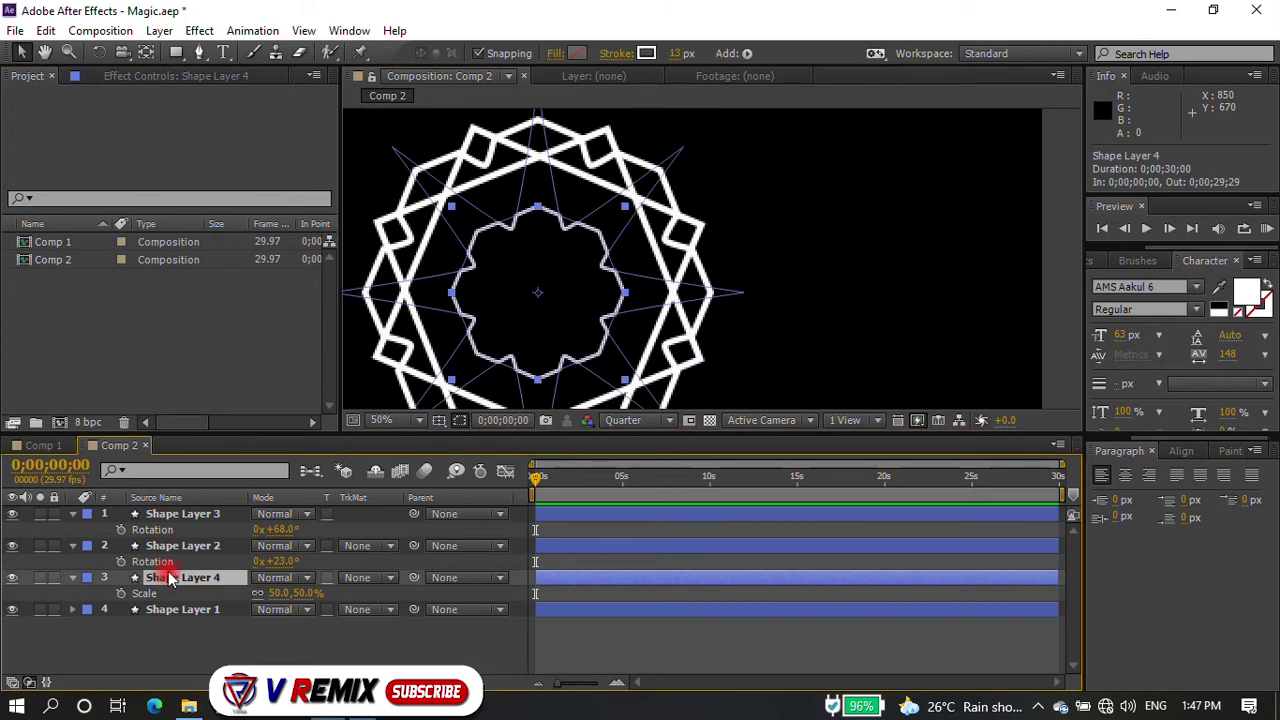
left_click(634, 294)
scroll(634, 294, "down", 1)
left_click_drag(178, 55, 288, 100)
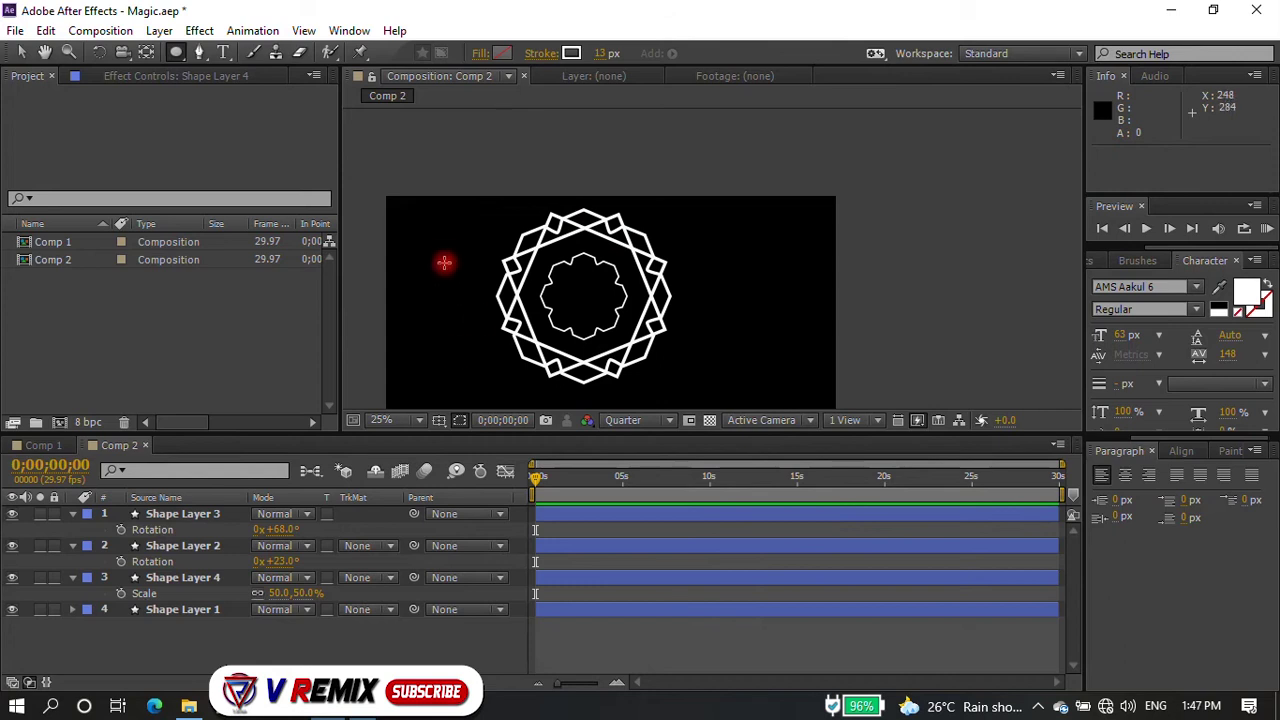
- Draw a new circle and centre it among the other layers with the Align panel
left_click_drag(443, 248, 557, 362)
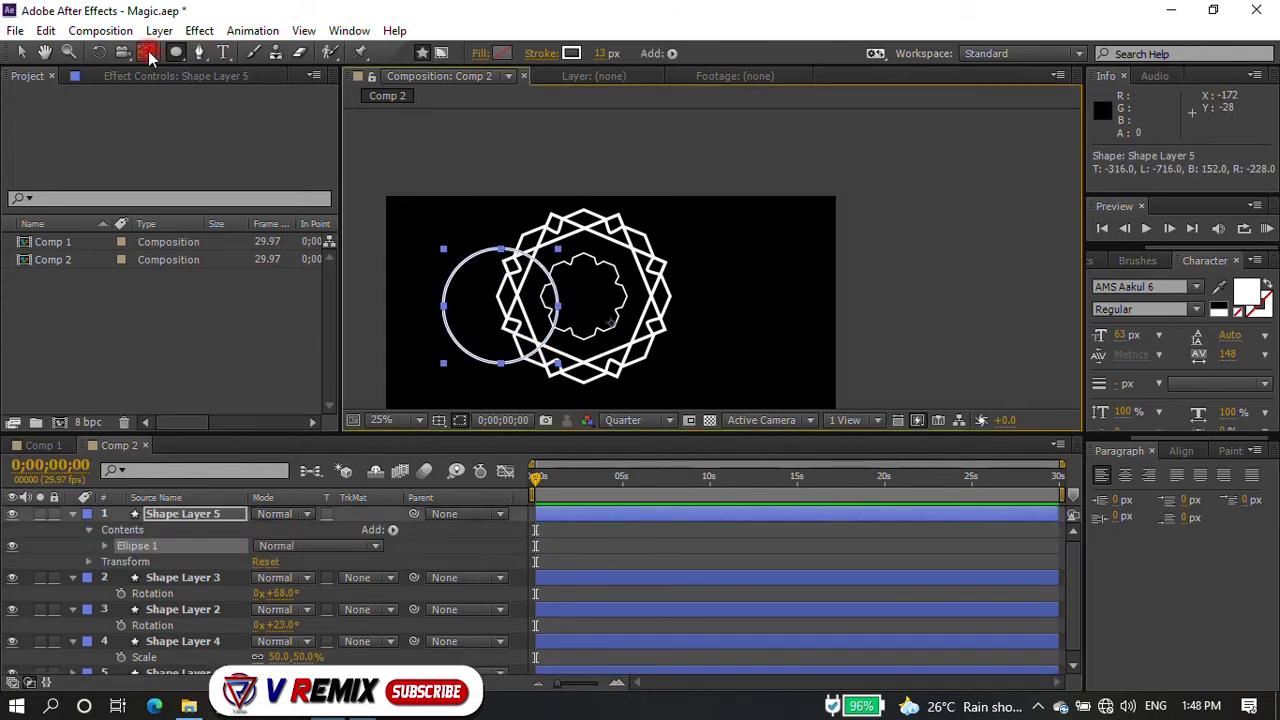
left_click(146, 53)
left_click(1180, 451)
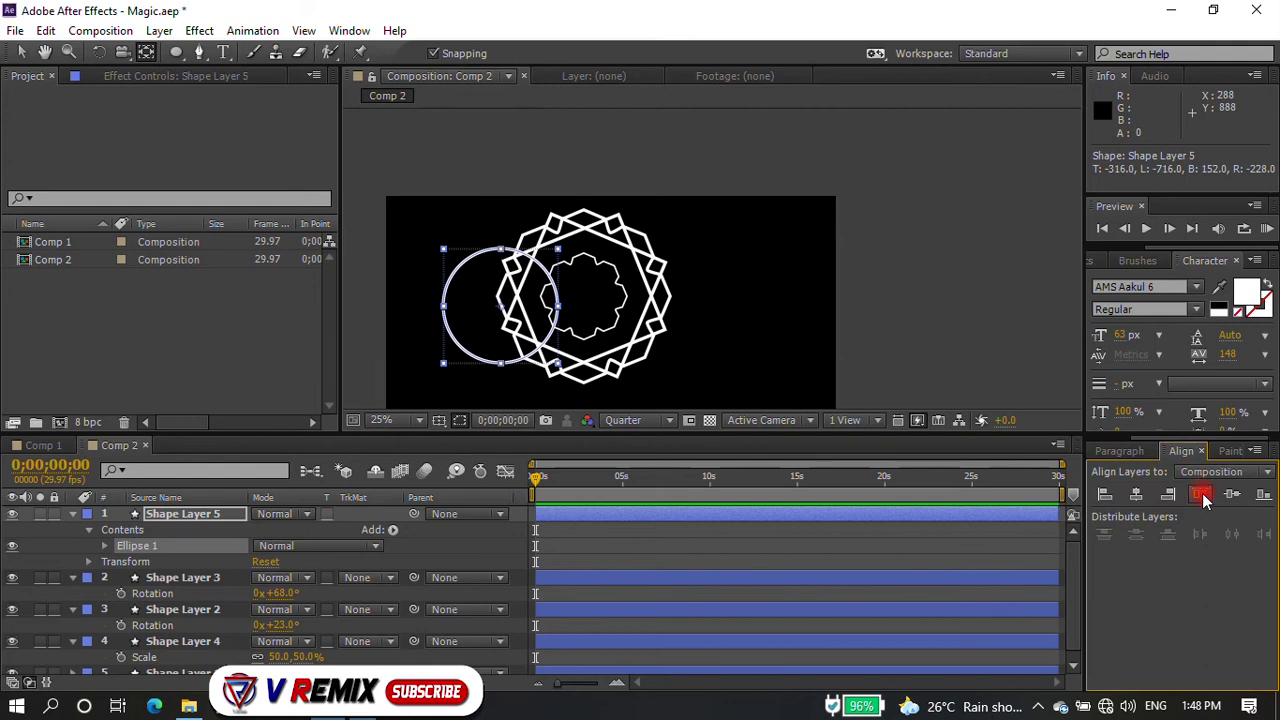
key("ctrl+a")
left_click(1232, 494)
left_click(1136, 494)
left_click(712, 300)
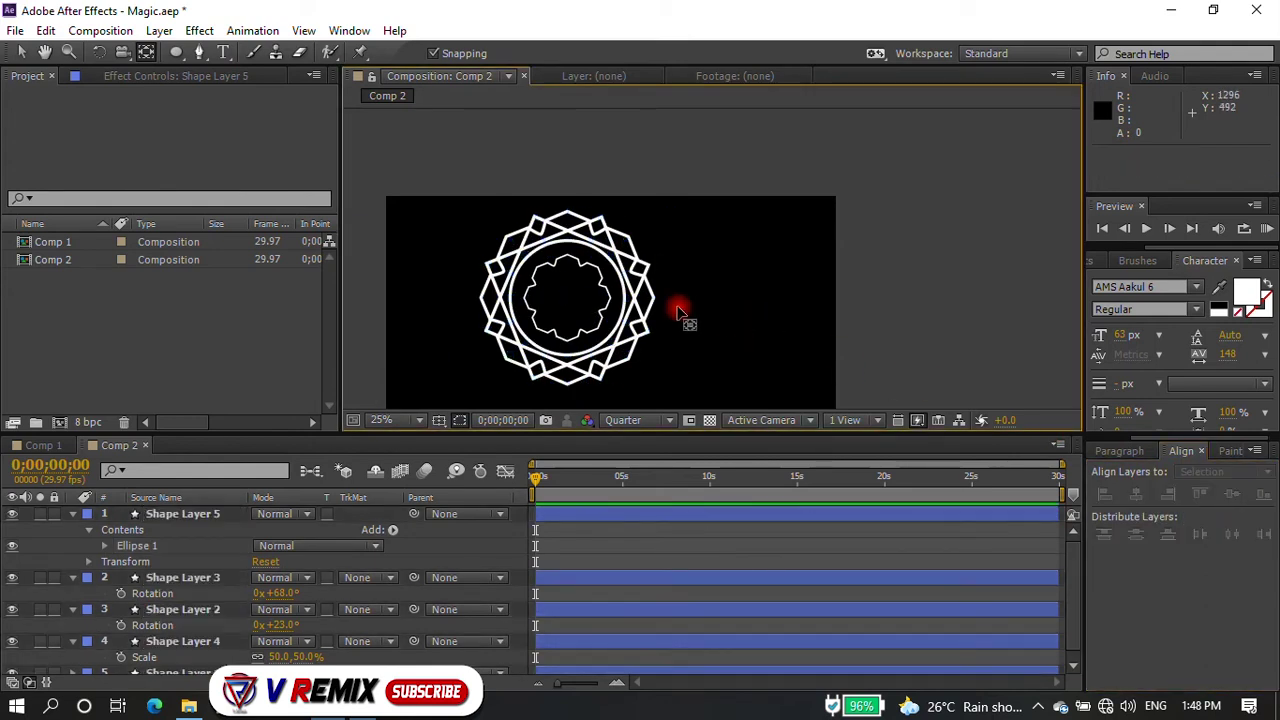
- Scale the new circle, Shape Layer 5, to 91%, keeping it at the design's centre
left_click(186, 513)
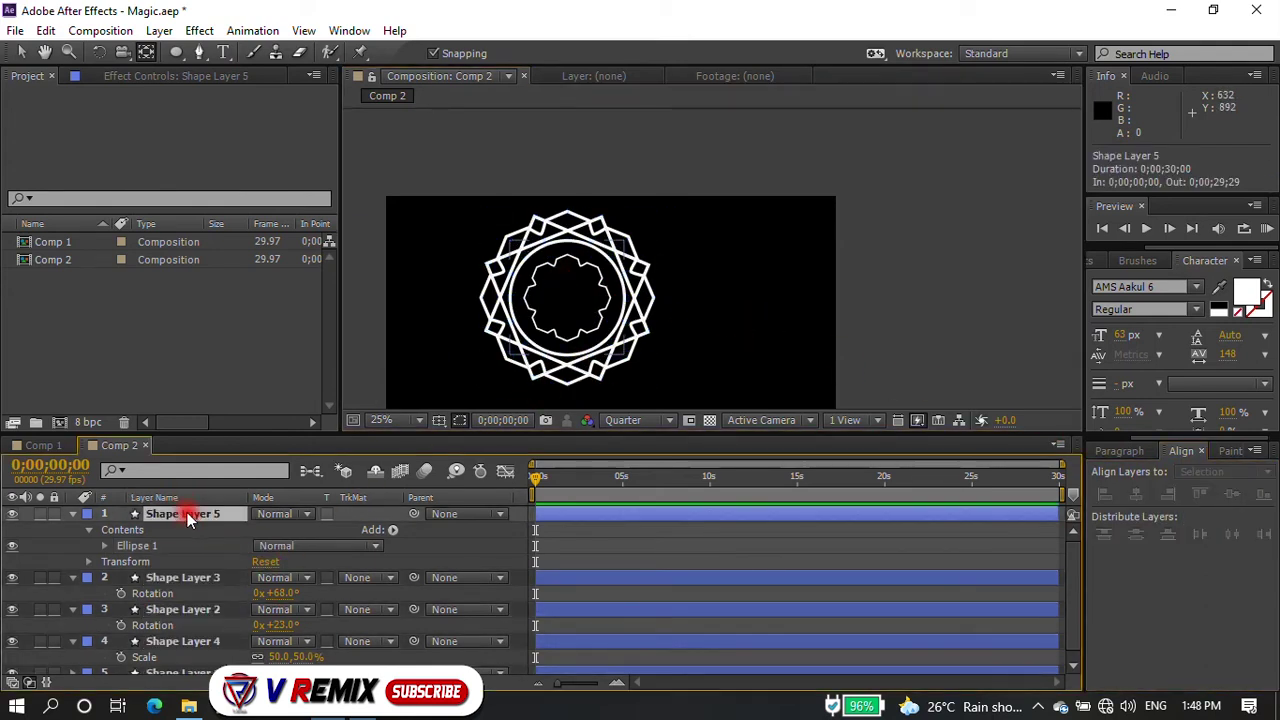
key("s")
left_click_drag(287, 535, 292, 532)
key("ctrl+z")
left_click_drag(678, 310, 570, 305)
left_click_drag(312, 529, 303, 529)
left_click(431, 289)
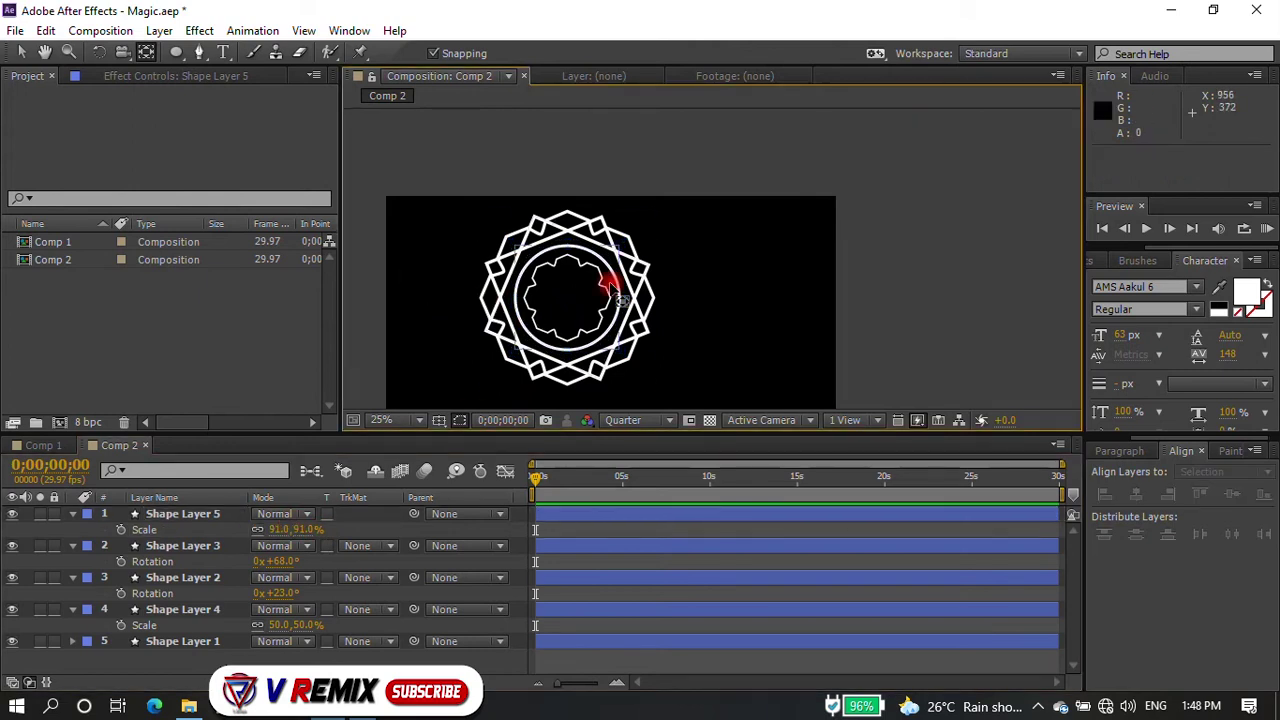
scroll(600, 286, "down", 1)
key("ctrl+a")
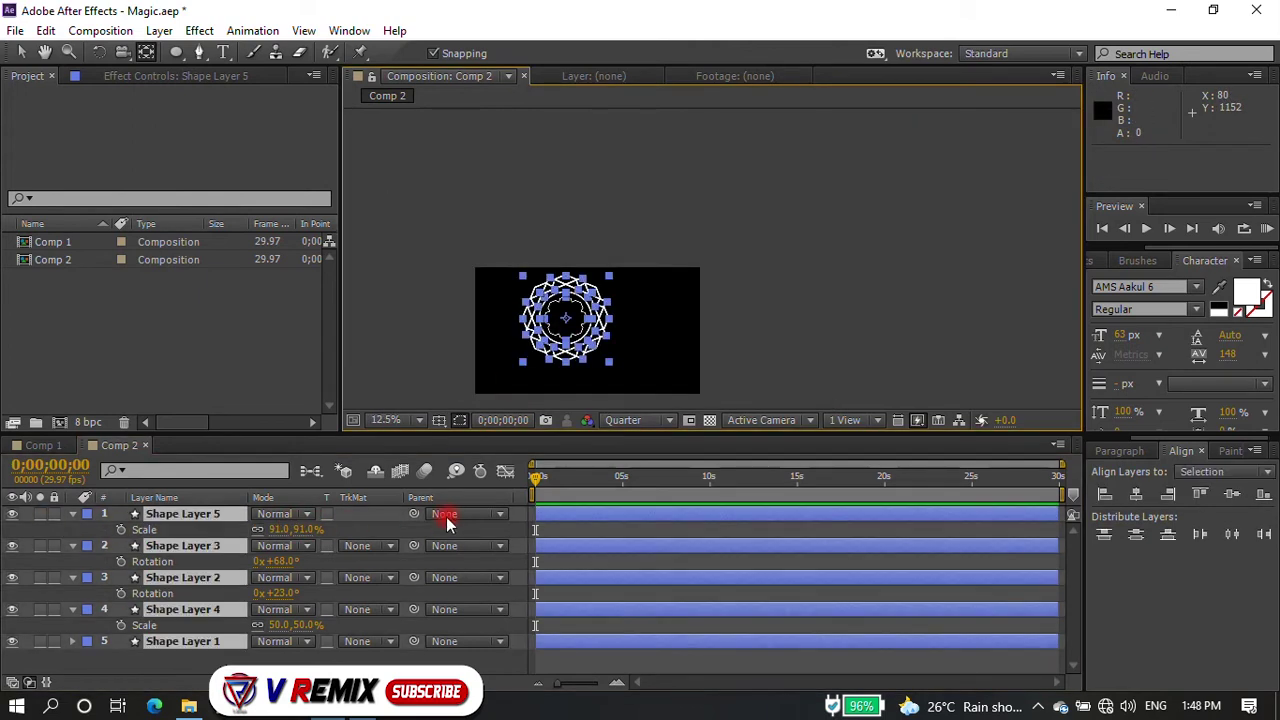
- Duplicate Shape Layers 3 and 2 and shrink the copies to 33% scale
key("u")
left_click(195, 530)
left_click(200, 546, "ctrl")
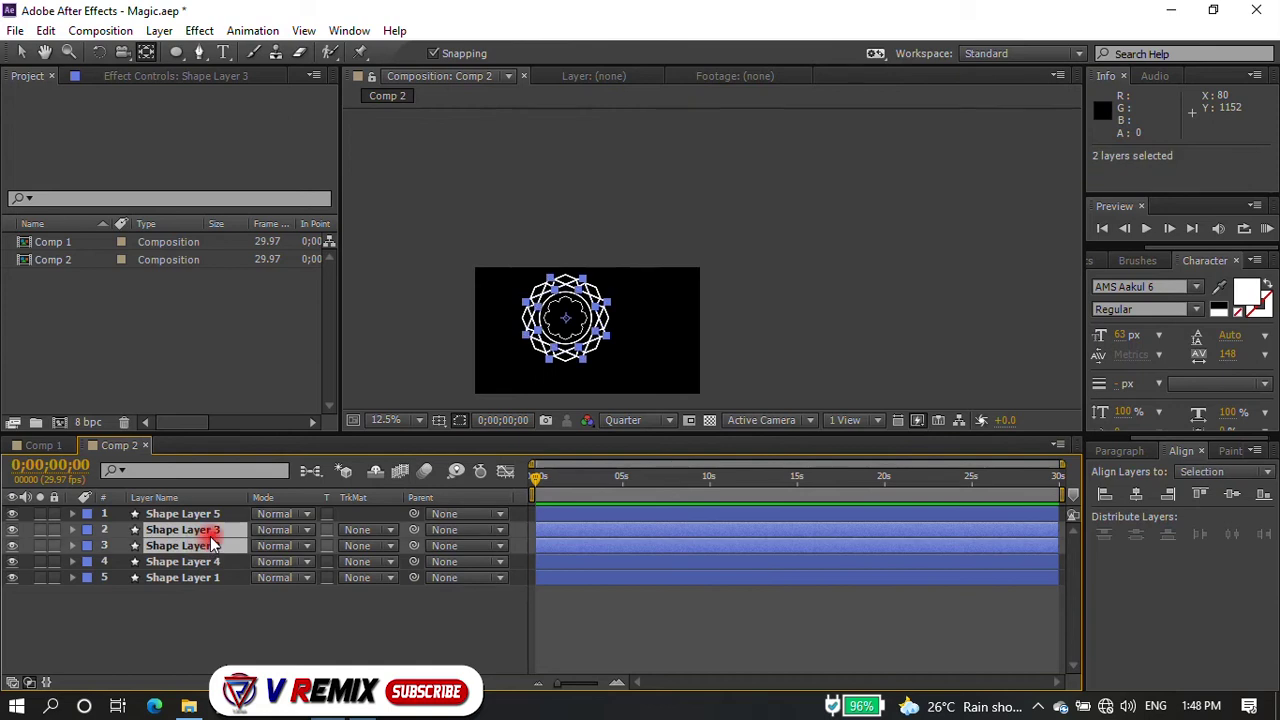
key("ctrl+d")
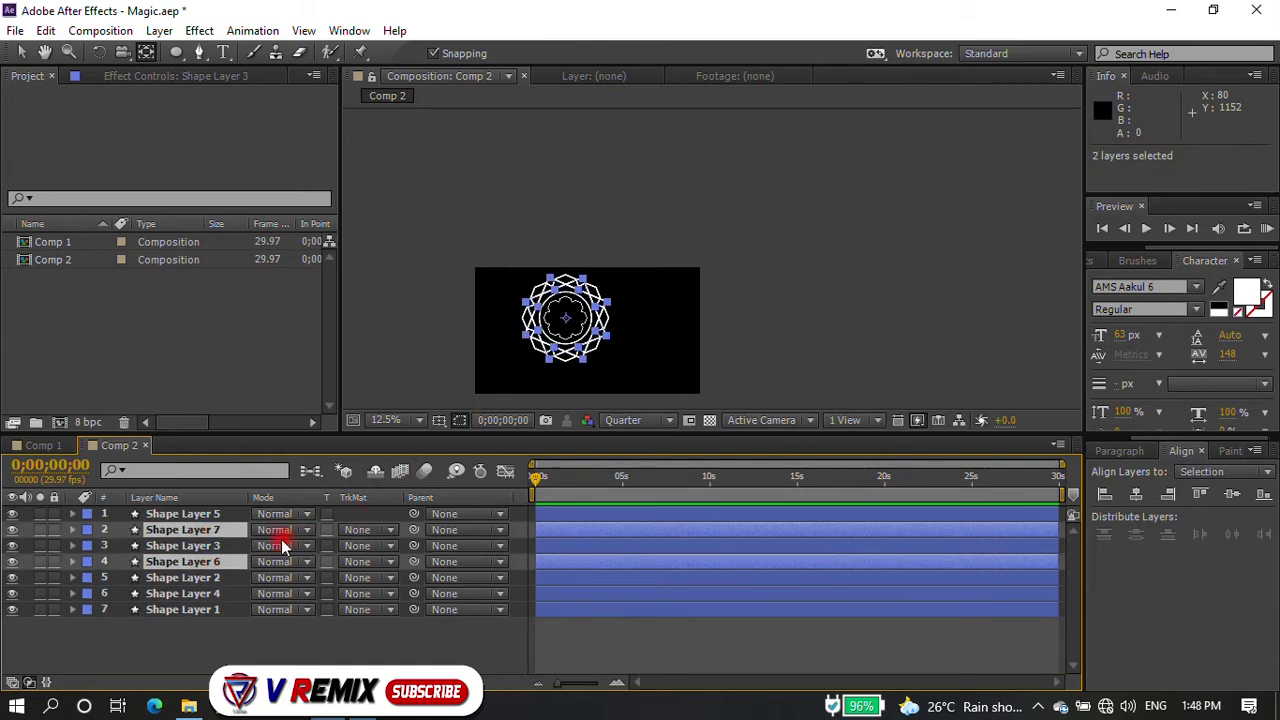
key("s")
left_click_drag(283, 546, 231, 548)
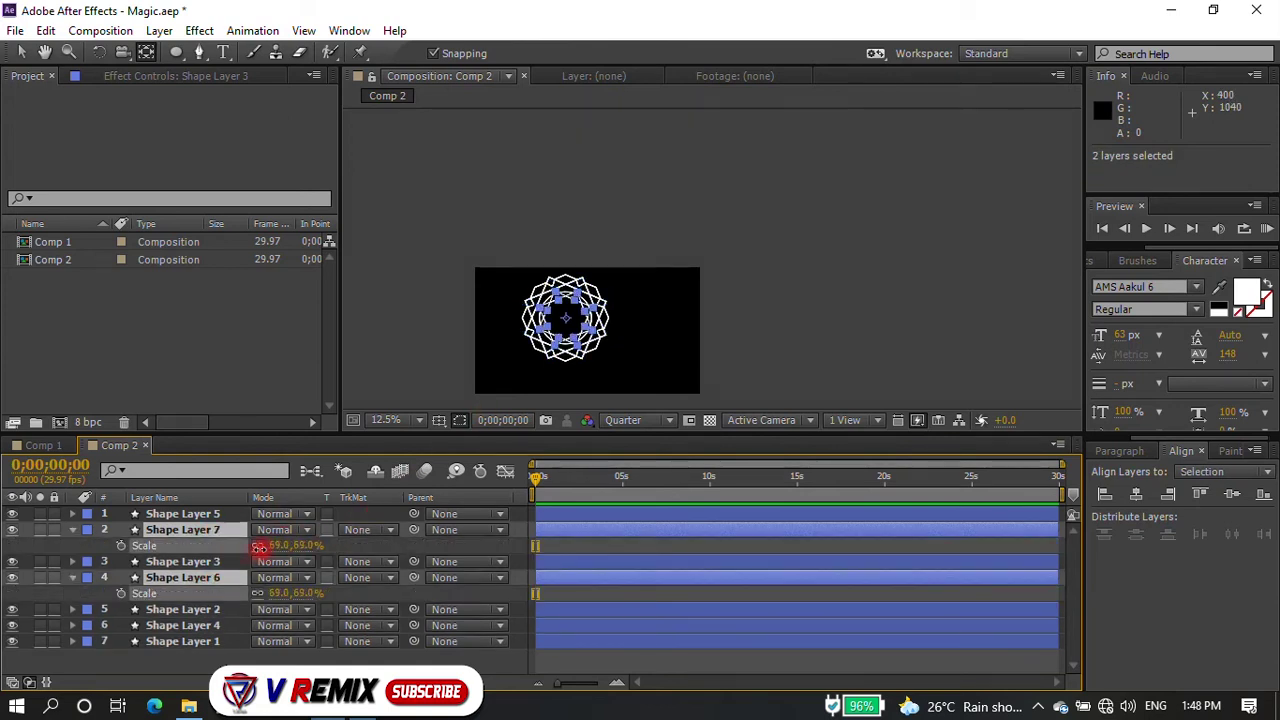
scroll(523, 388, "up", 3)
scroll(523, 388, "down", 2)
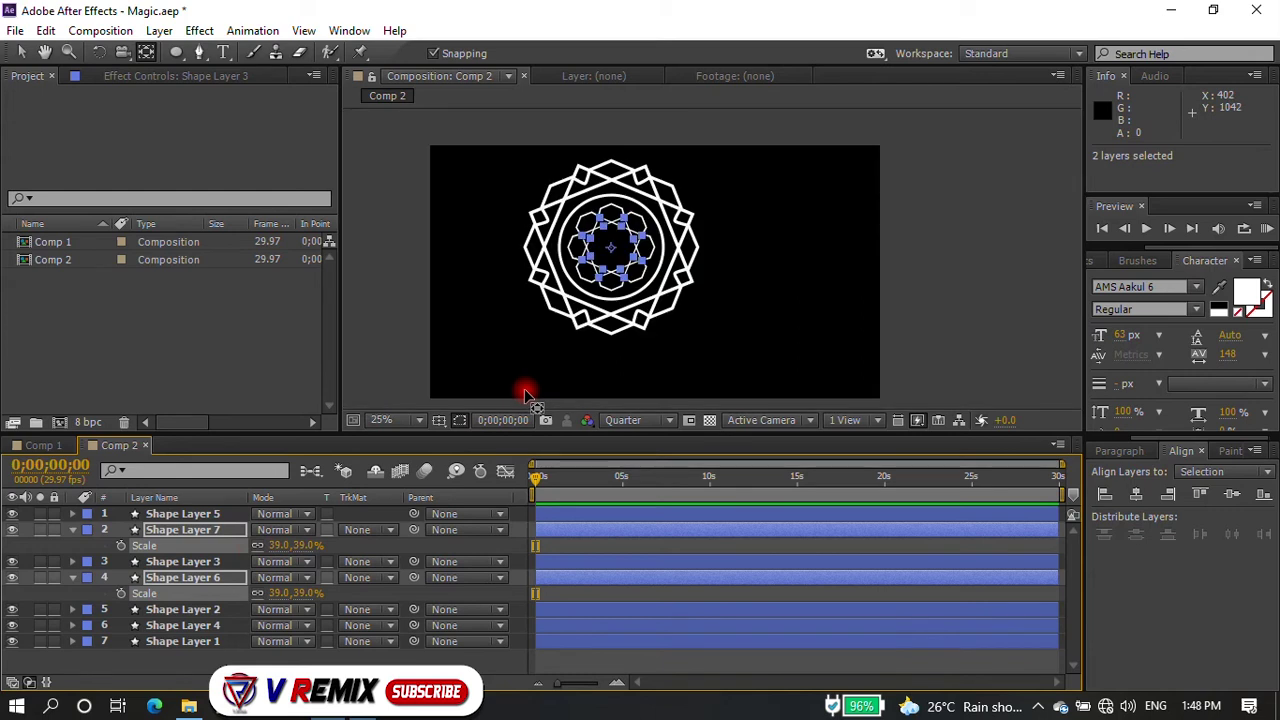
scroll(600, 252, "up", 2)
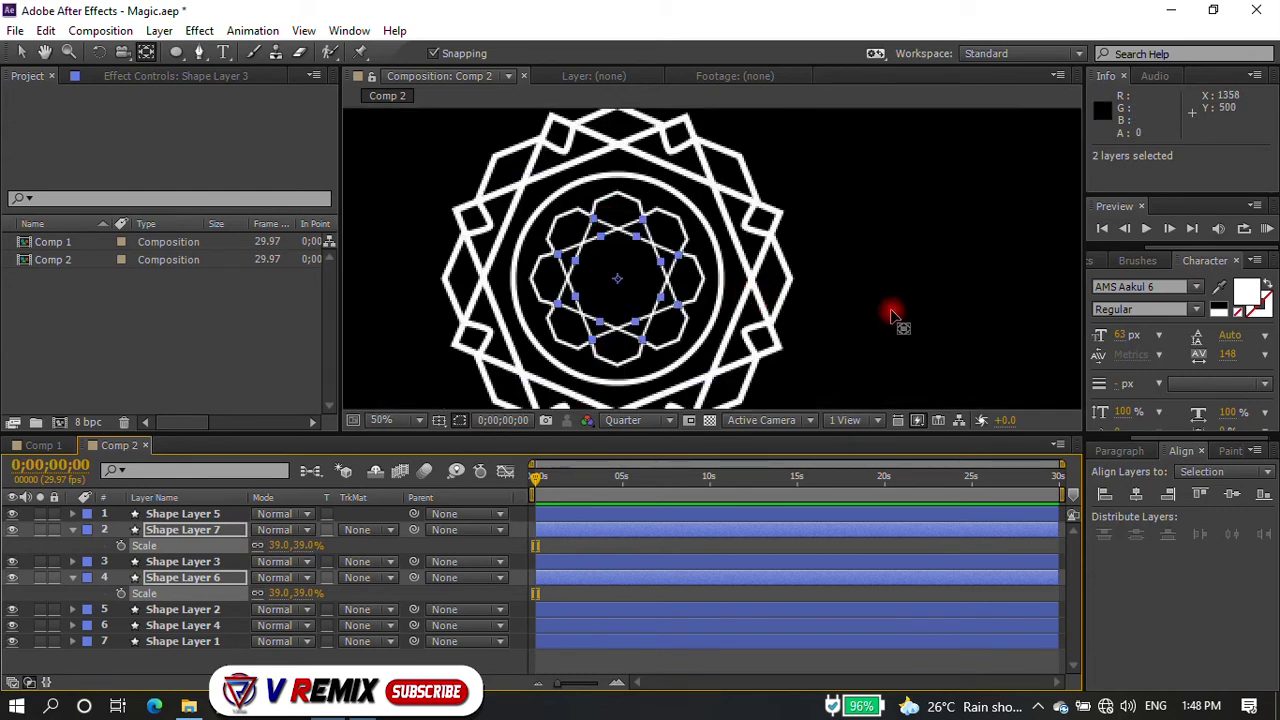
left_click_drag(288, 546, 277, 541)
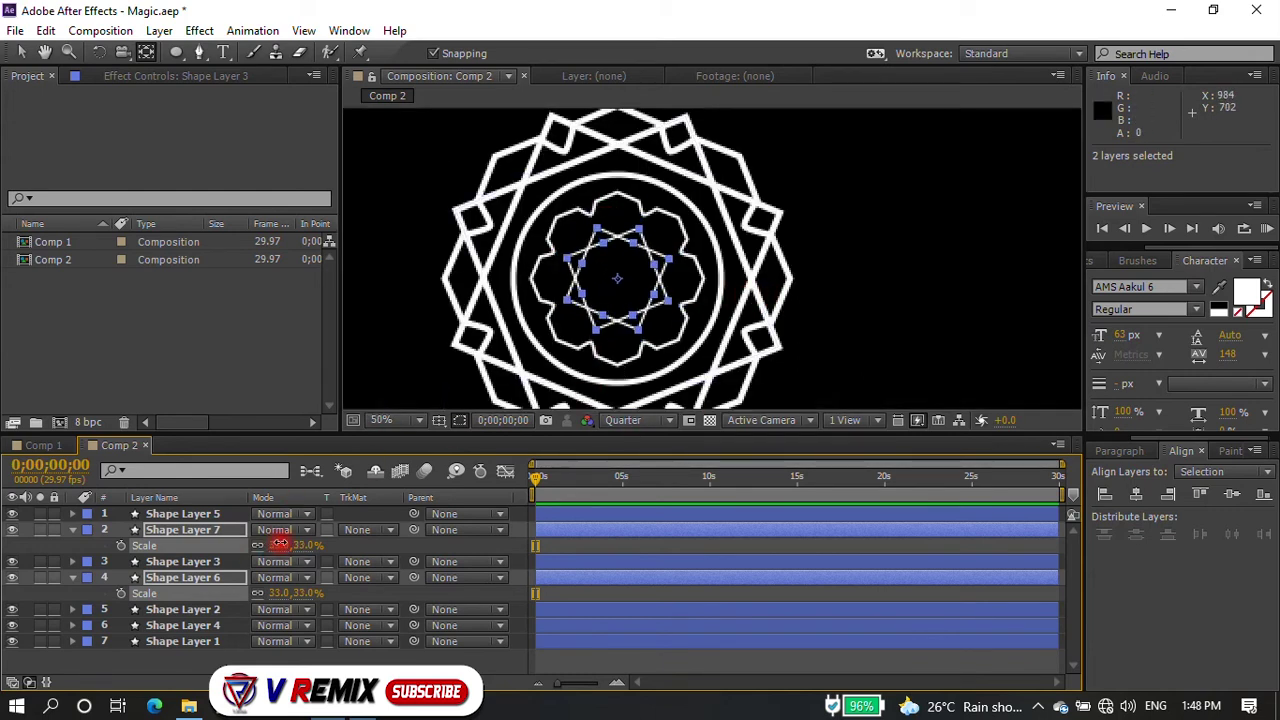
- Select all shape layers and centre them horizontally with the Align panel
left_click(871, 237)
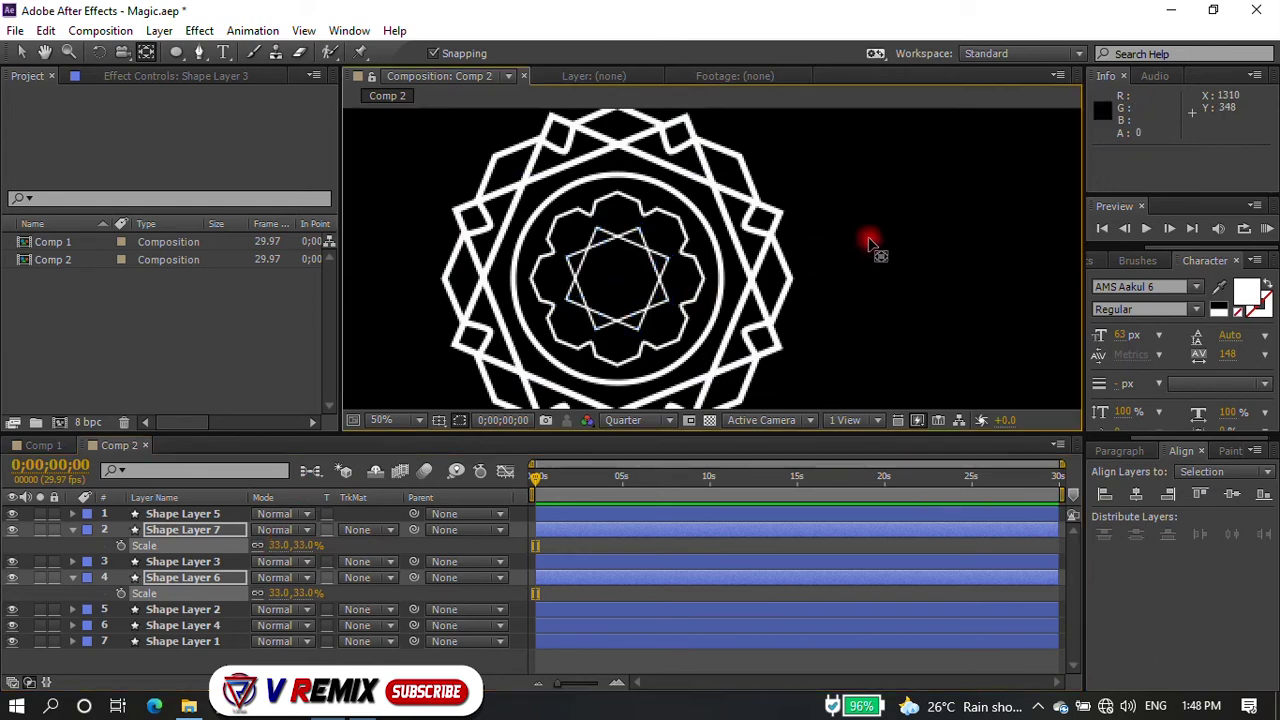
scroll(757, 303, "down", 2)
left_click_drag(918, 234, 598, 366)
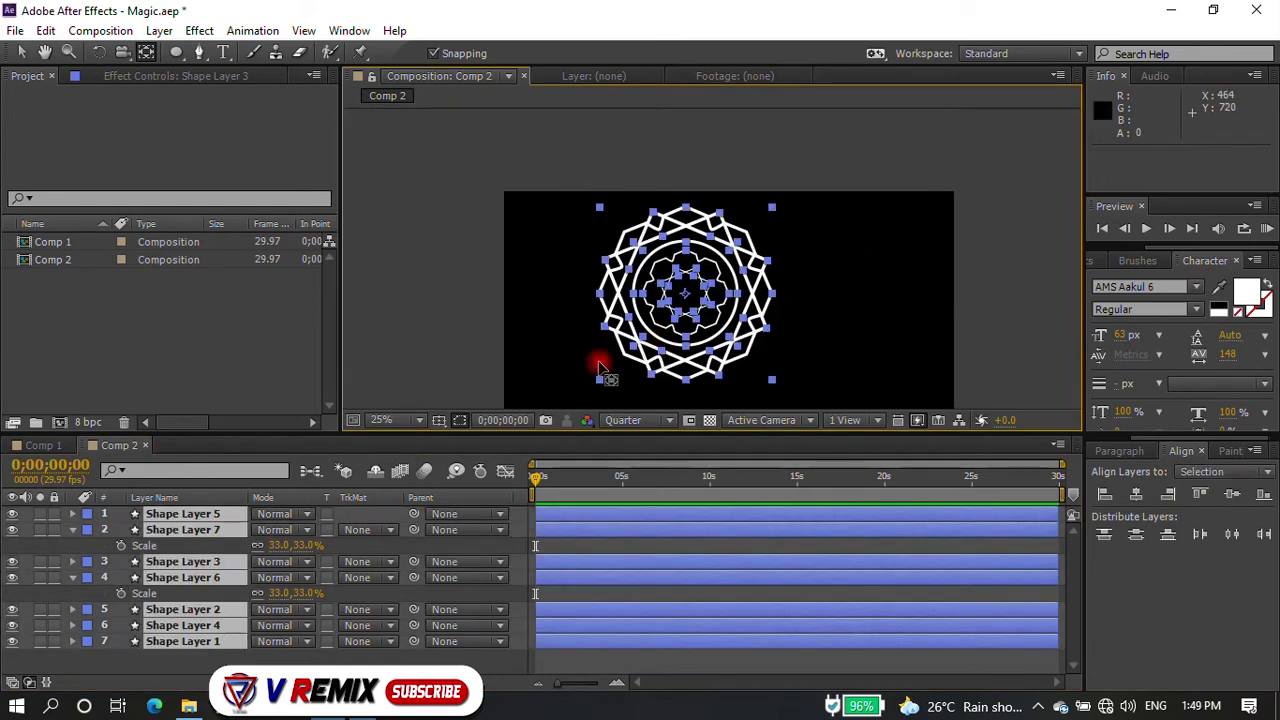
scroll(656, 308, "down", 1)
left_click(1236, 499)
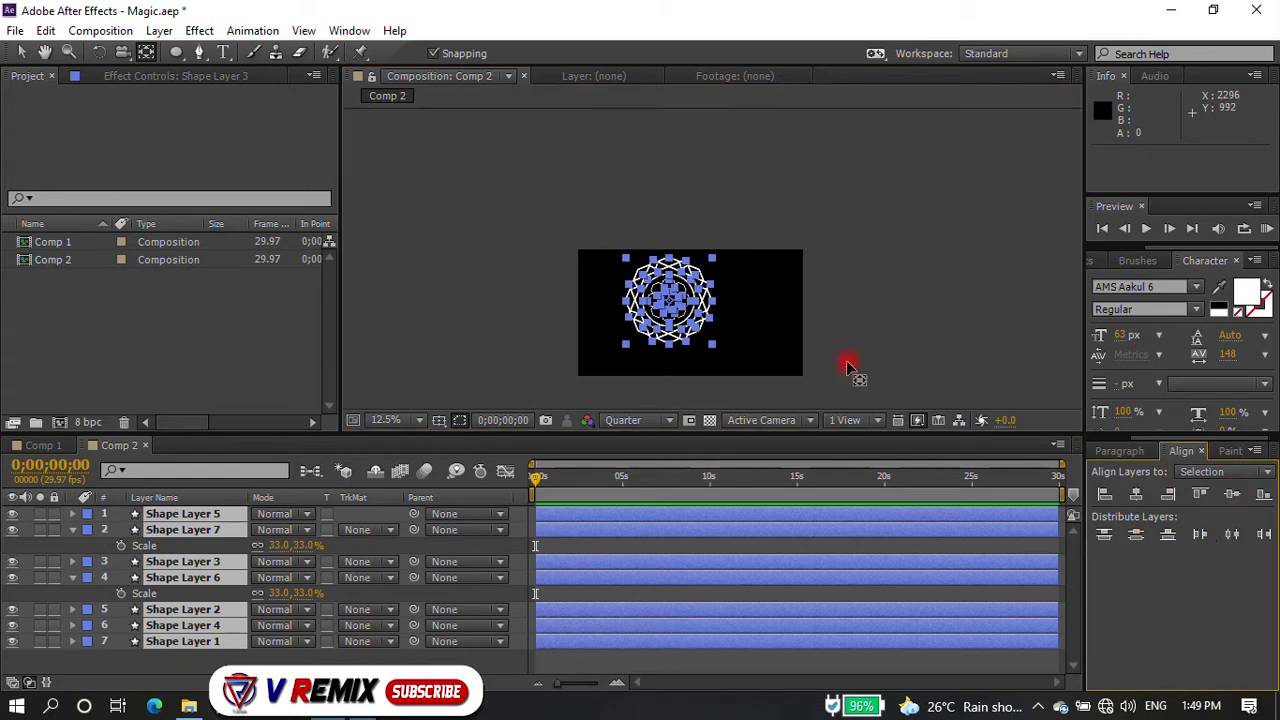
left_click(902, 272)
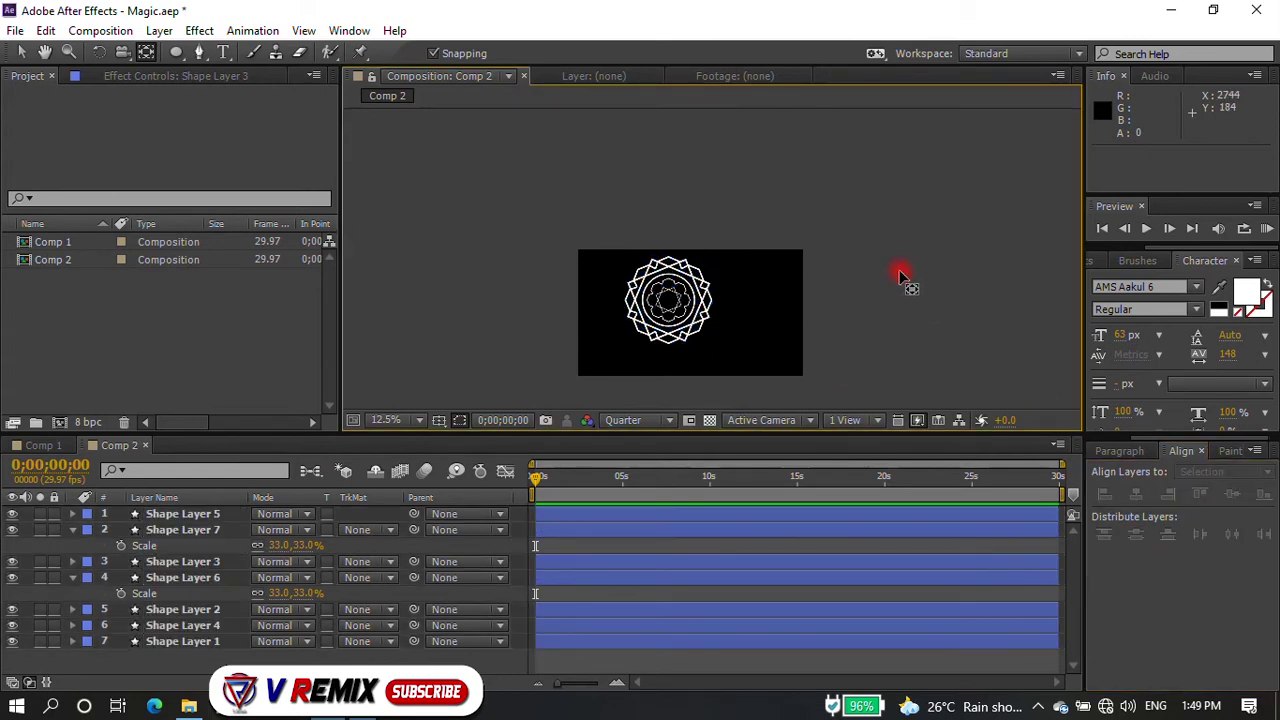
- Scrub all shape layers' Scale down 11%, leaving the circle at 80% and inner copies at 22%
left_click_drag(602, 226, 745, 330)
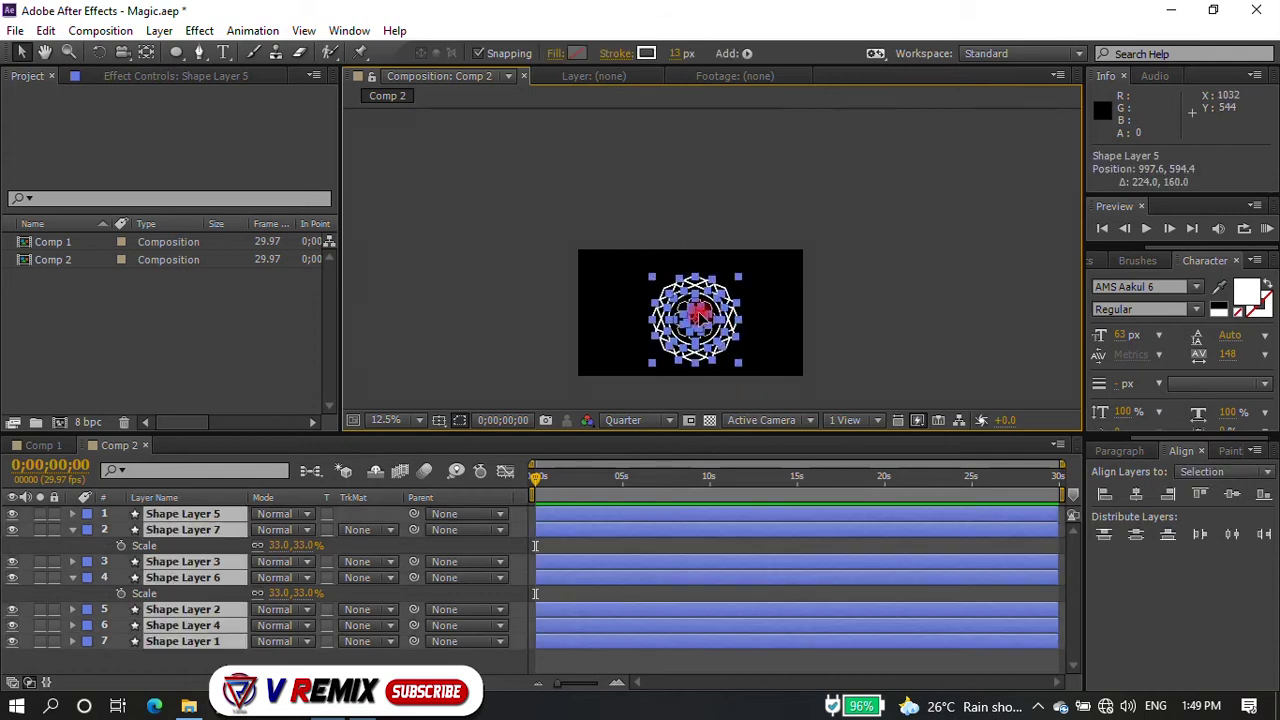
left_click(753, 249)
scroll(686, 305, "up", 2)
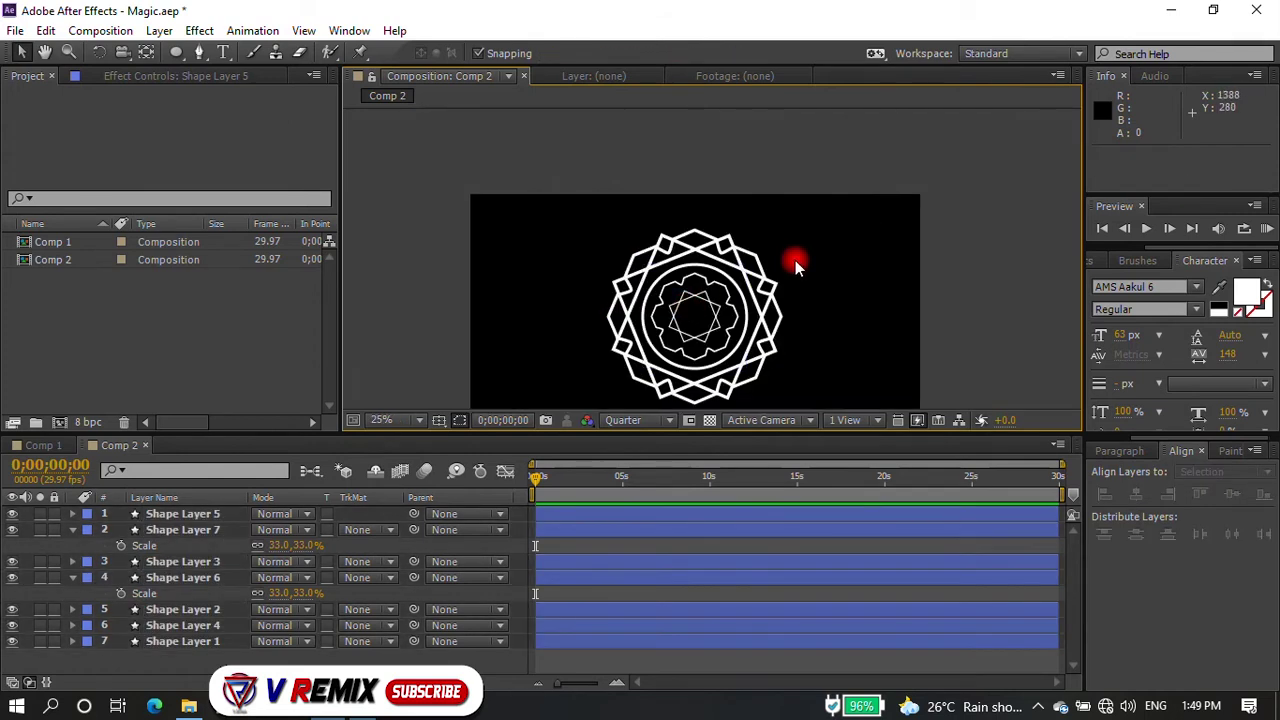
scroll(795, 260, "down", 2)
left_click_drag(785, 263, 745, 293)
key("s")
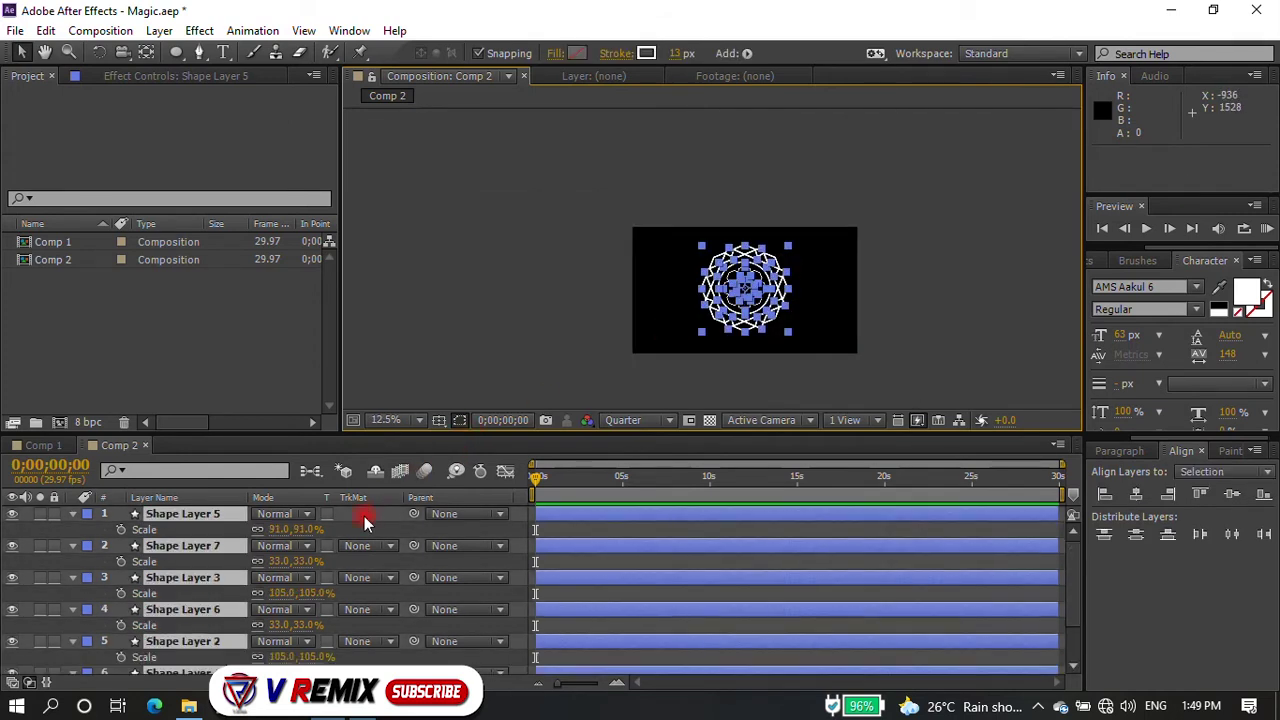
left_click_drag(280, 535, 271, 529)
left_click(792, 170)
scroll(765, 318, "up", 2)
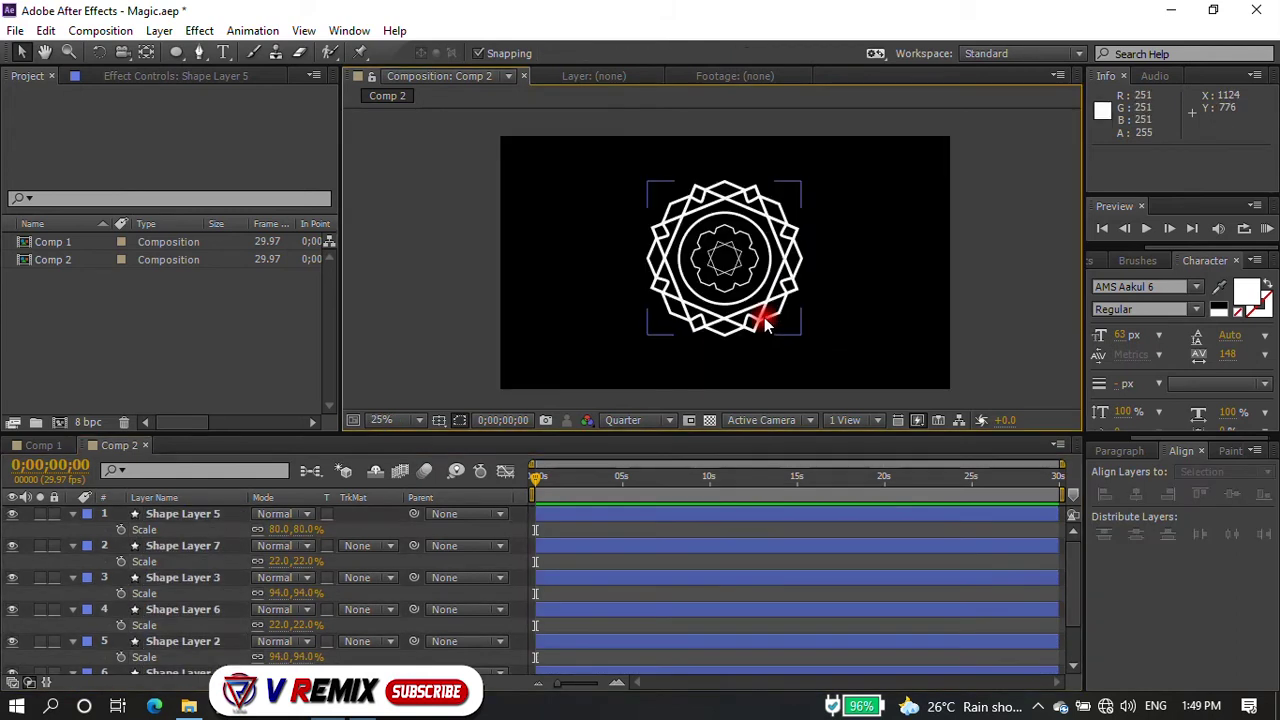
scroll(838, 226, "down", 2)
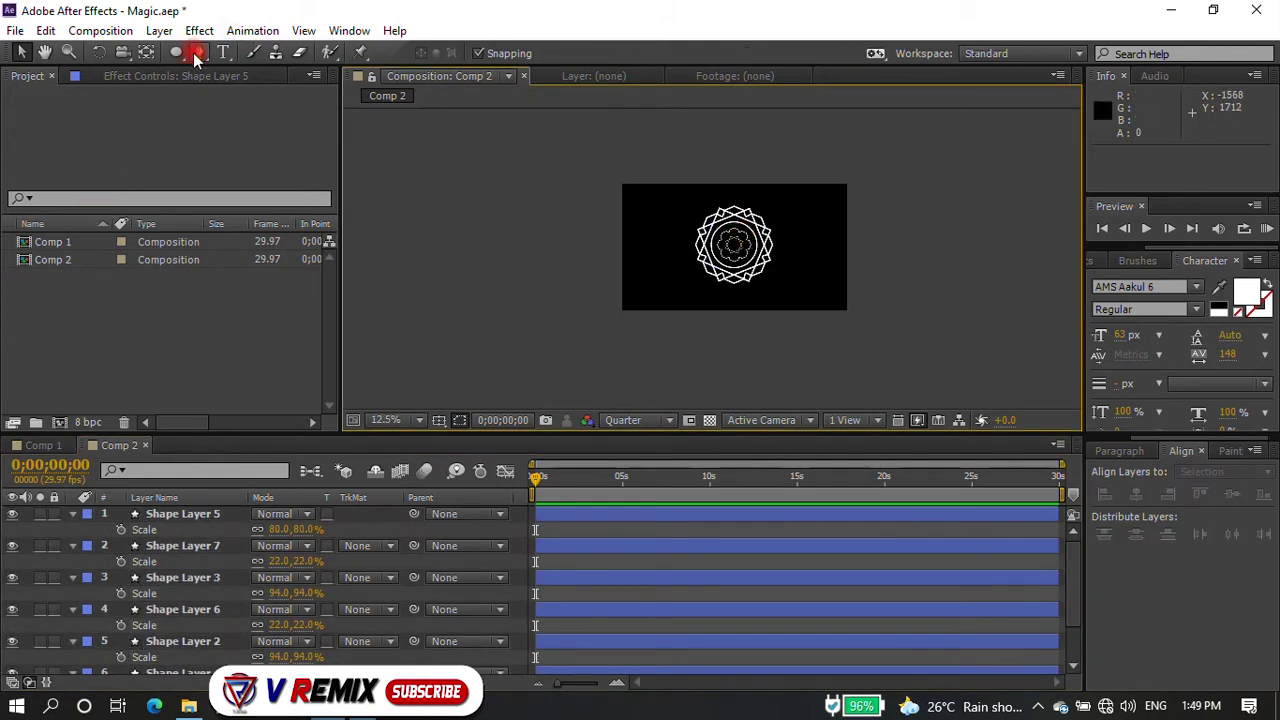
- Type 'sdzgdg' as a new text layer just left of the mandala
left_click(226, 52)
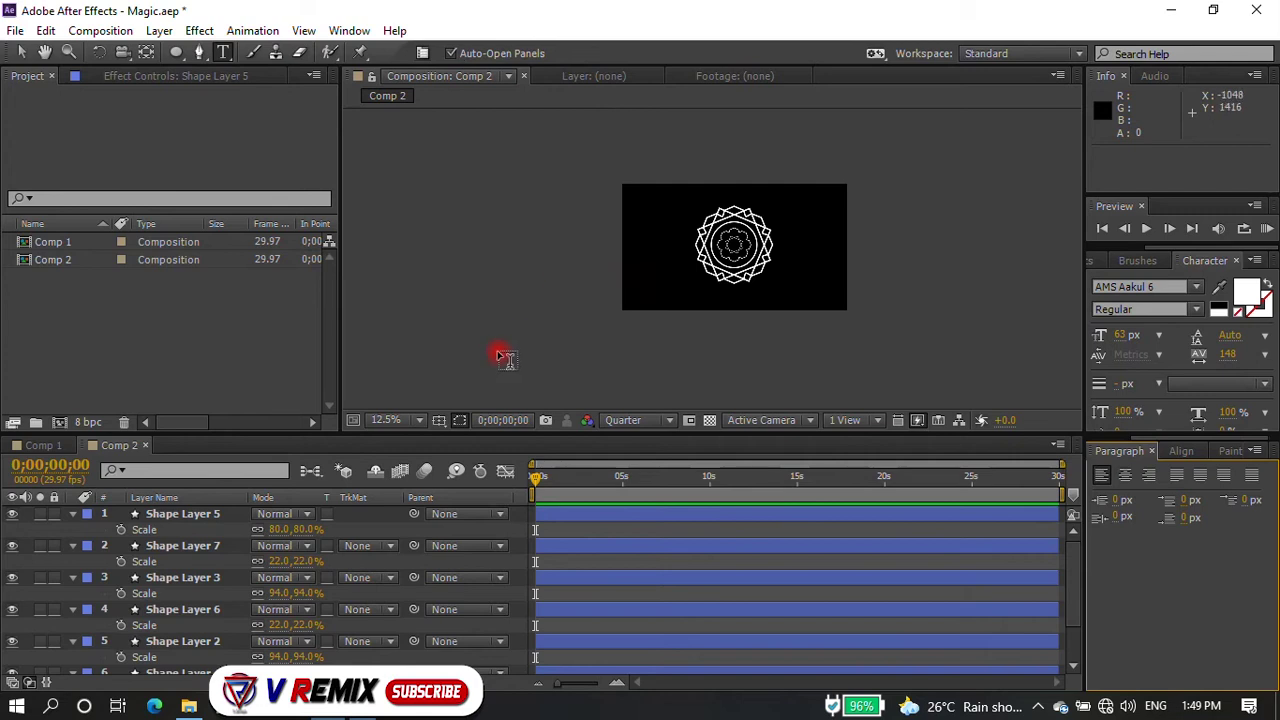
left_click(190, 514)
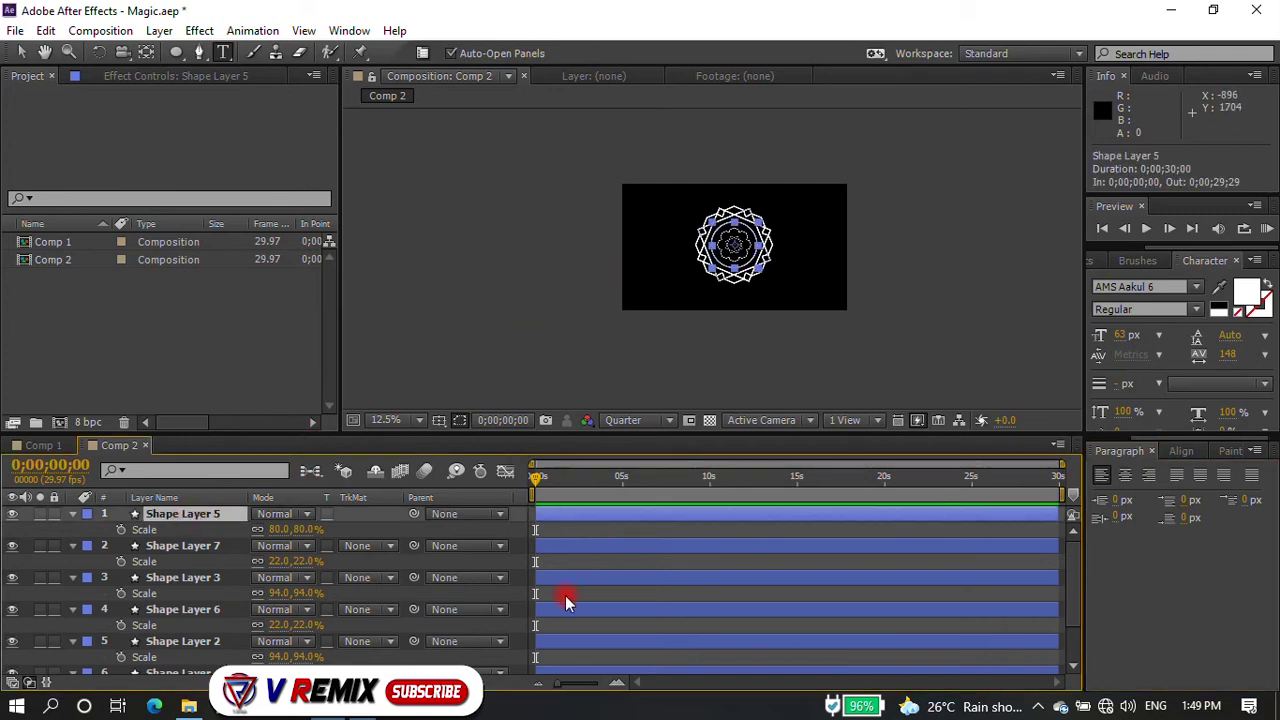
left_click(242, 497)
left_click(214, 529)
left_click(645, 268)
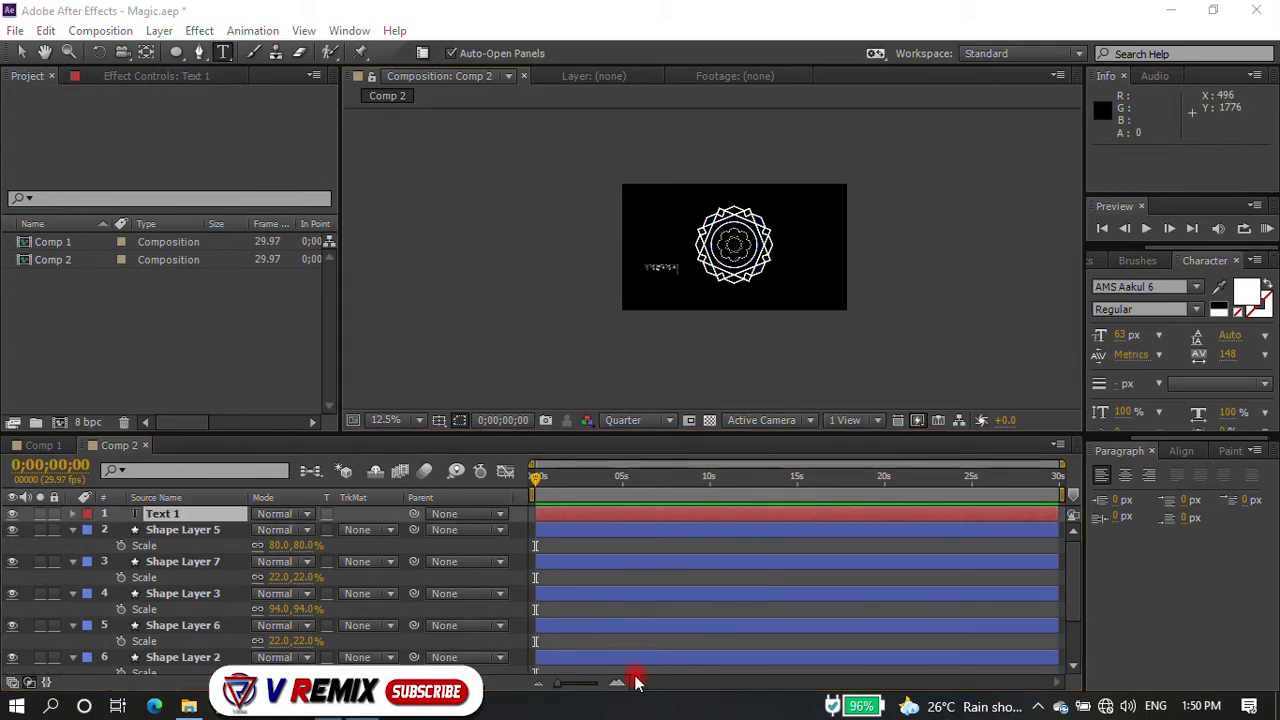
left_click(180, 53)
type("sdzgdg")
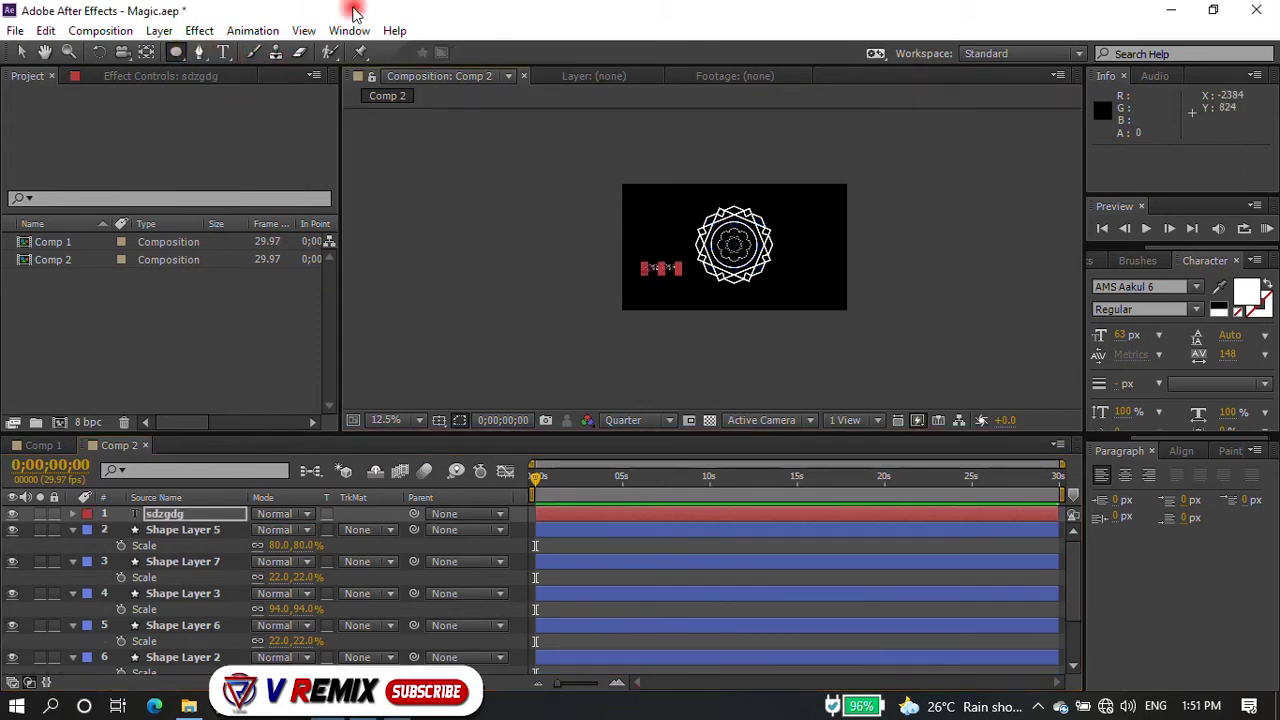
- Draw a circular mask on the text layer and run the text along Mask 1 with Reverse Path on
scroll(758, 262, "up", 1)
scroll(634, 267, "up", 1)
scroll(634, 267, "down", 1)
scroll(608, 265, "up", 1)
left_click_drag(512, 256, 766, 480)
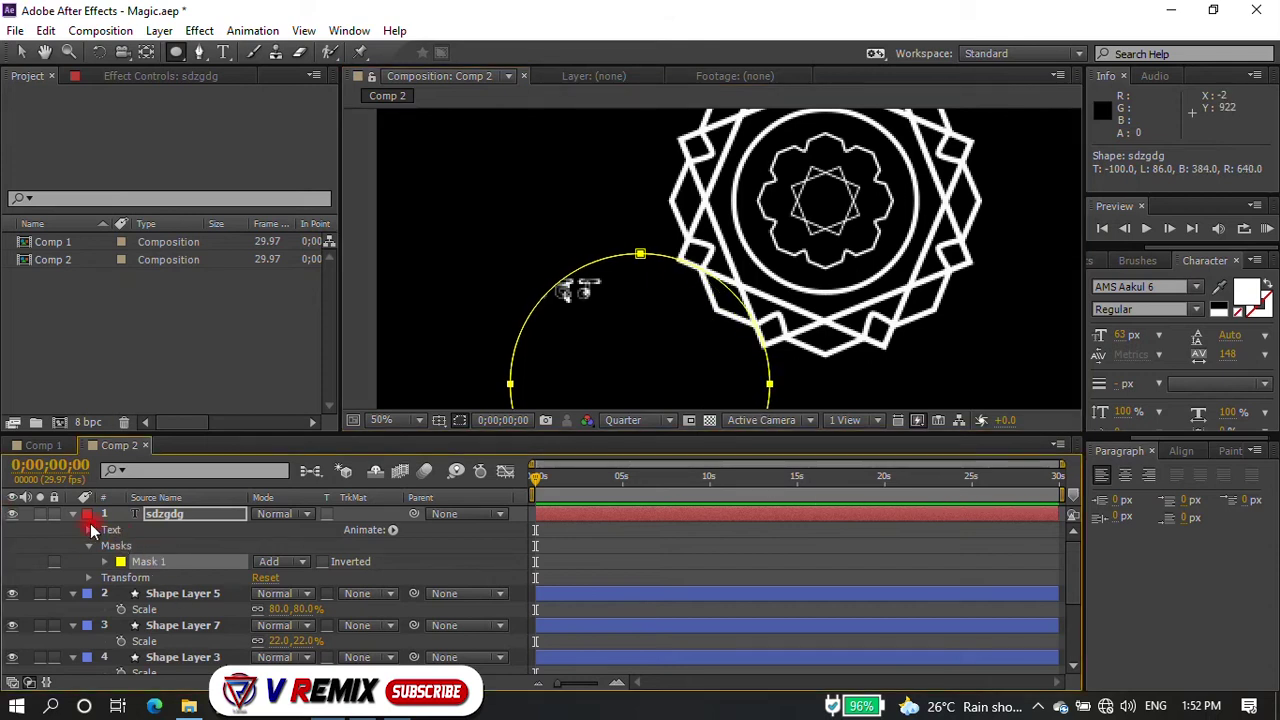
left_click(90, 530)
left_click(90, 530)
left_click(105, 562)
left_click(285, 578)
left_click(286, 621)
left_click(259, 593)
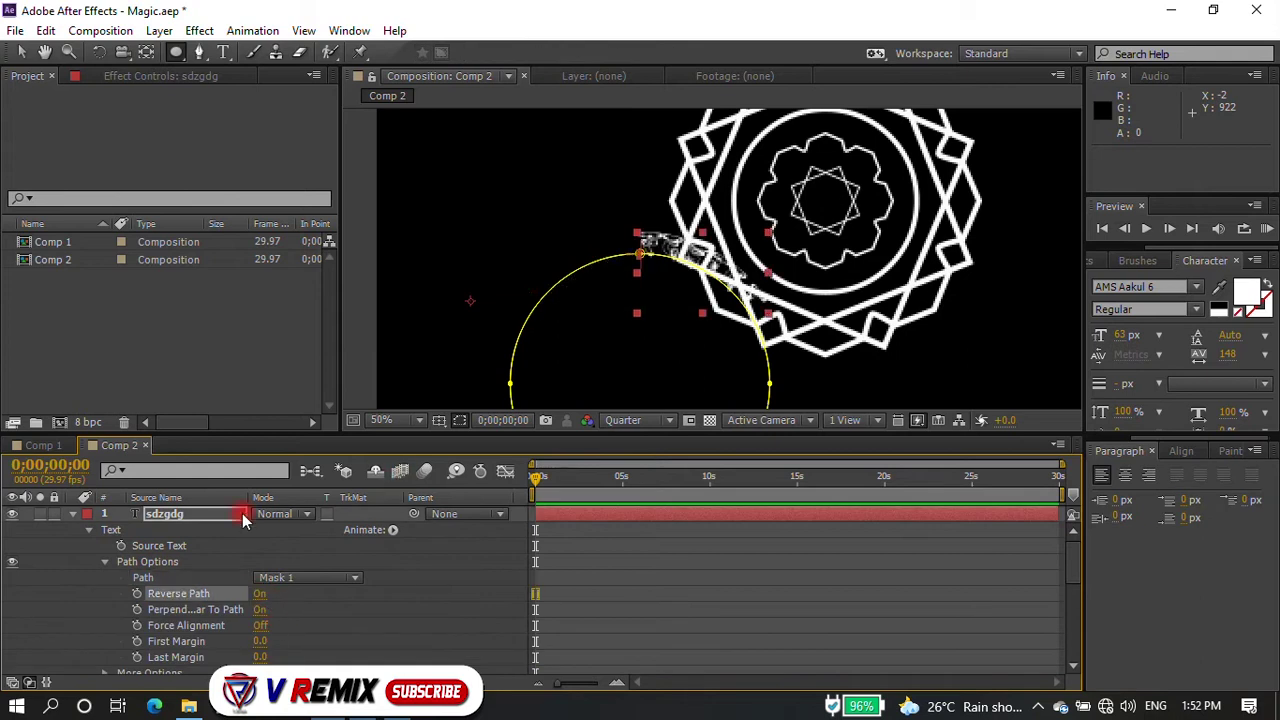
scroll(500, 330, "down", 2)
- Move the text layer's anchor point inside the mask circle with the Pan Behind tool
left_click(146, 52)
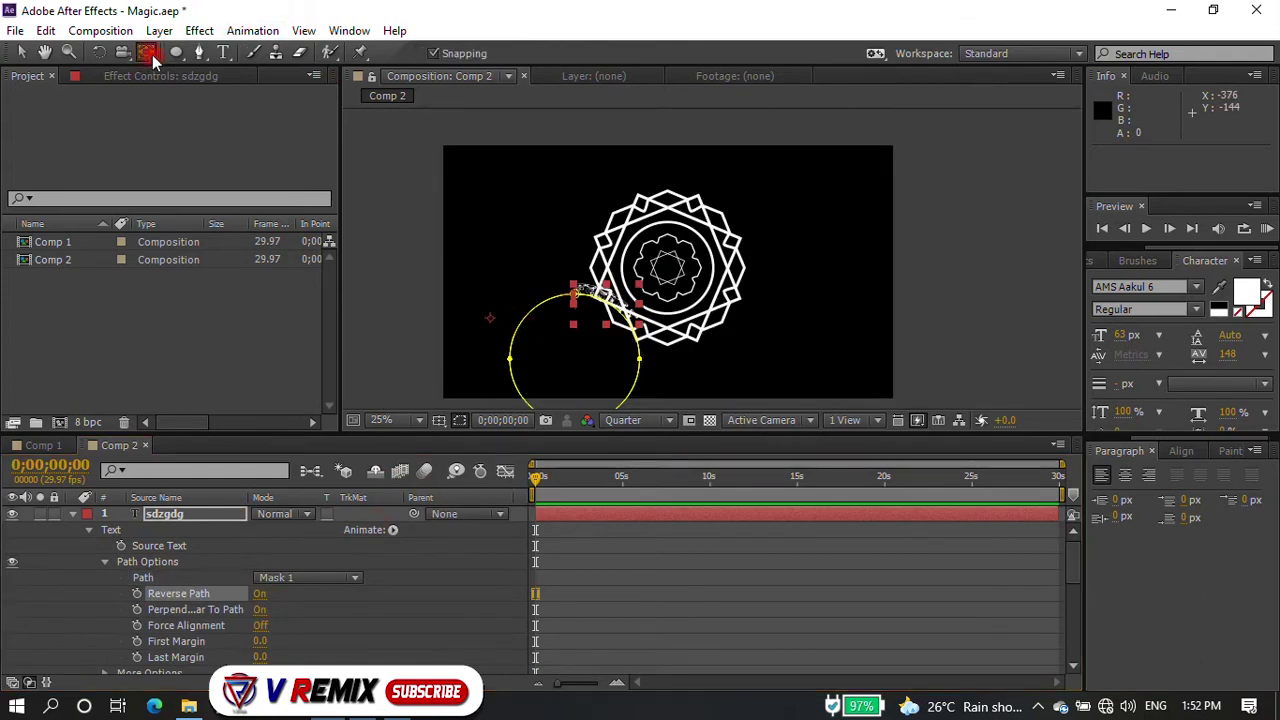
left_click_drag(481, 325, 577, 372)
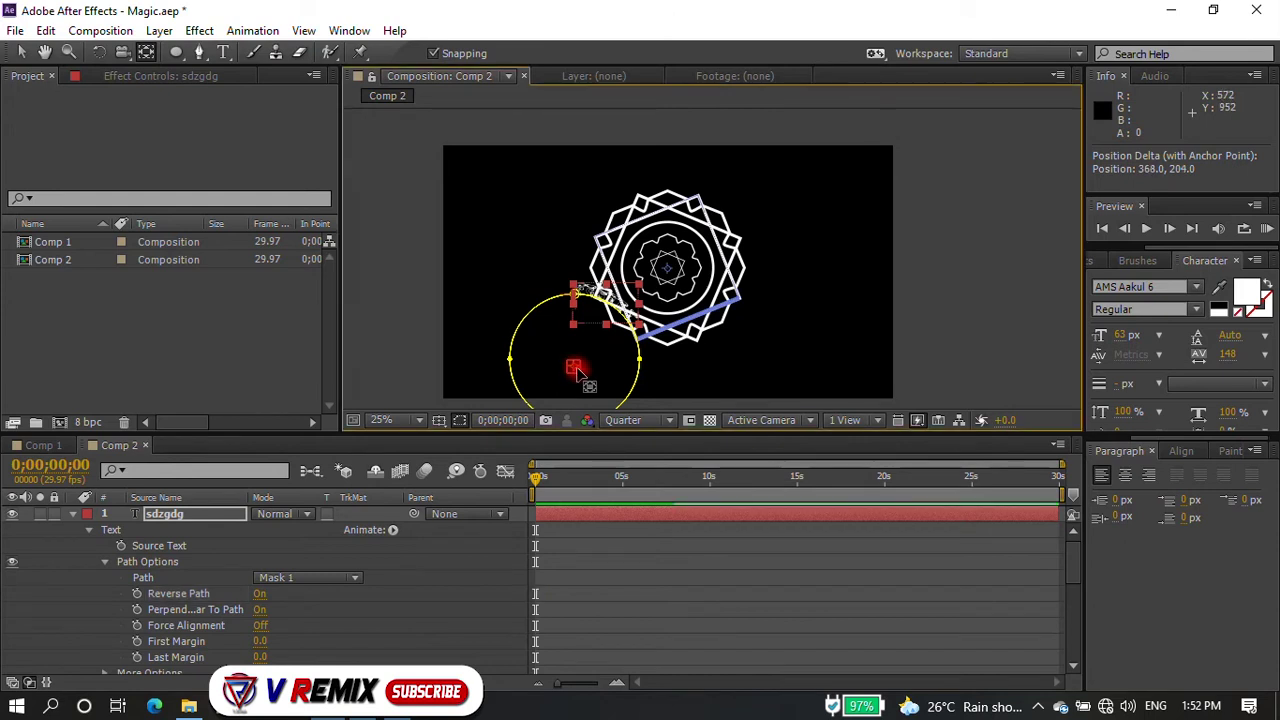
scroll(575, 370, "up", 2)
left_click_drag(563, 374, 568, 357)
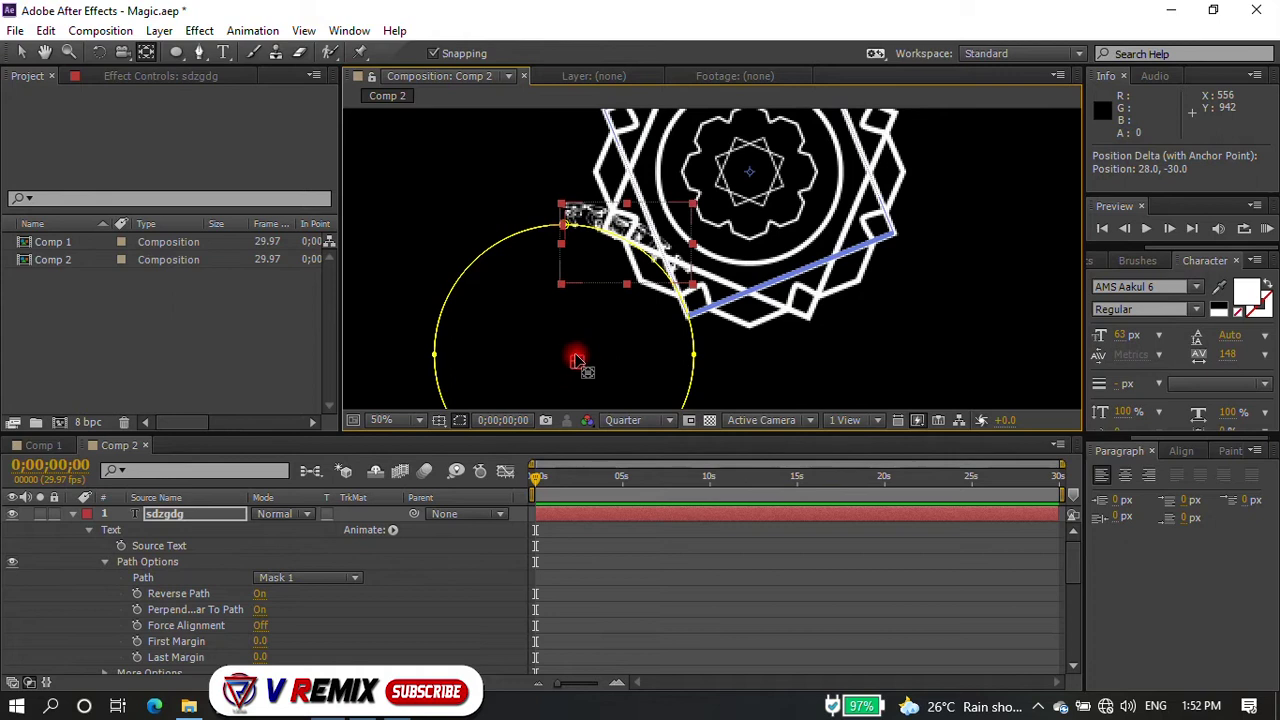
scroll(567, 357, "down", 2)
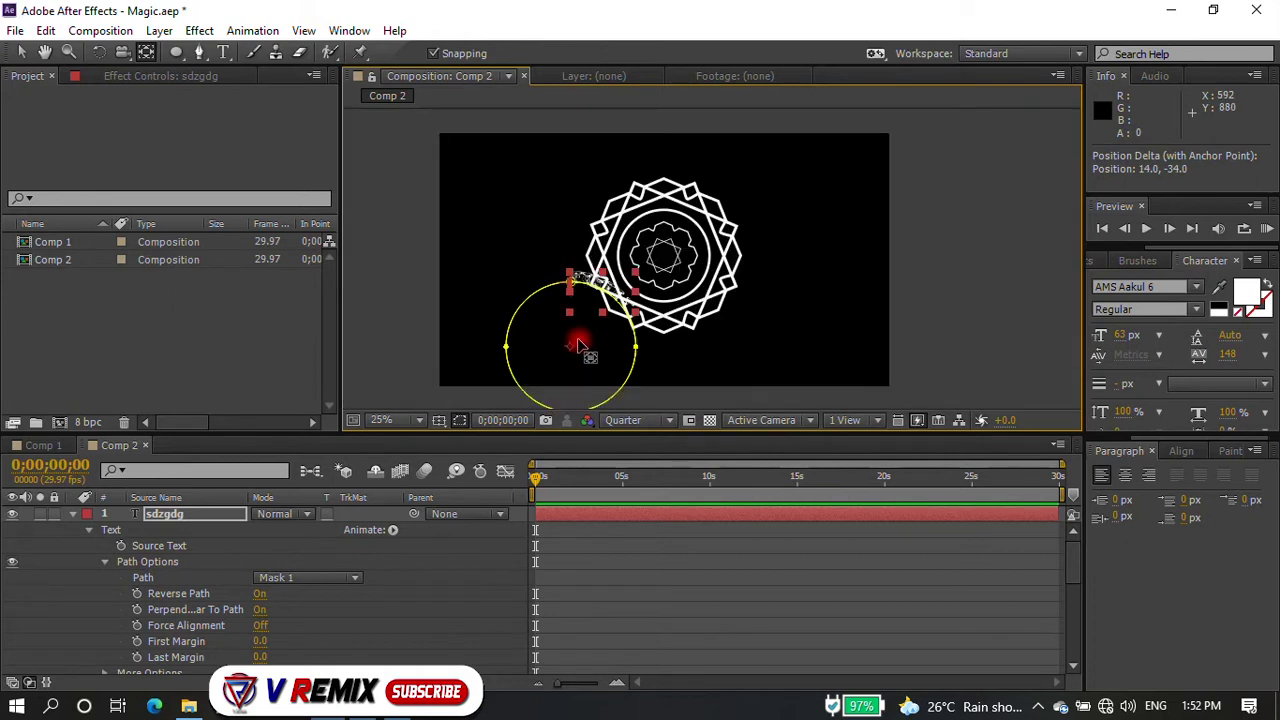
scroll(580, 345, "down", 2)
key("v")
scroll(514, 357, "up", 2)
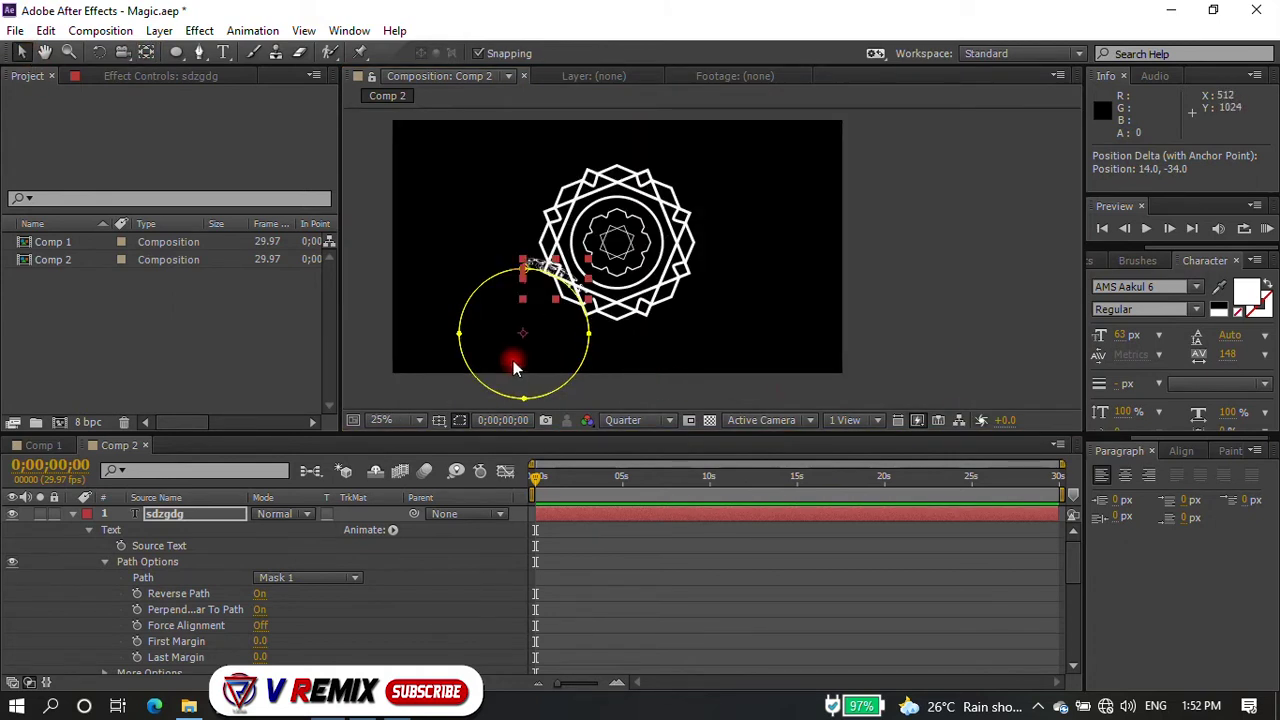
scroll(514, 357, "up", 2)
scroll(680, 363, "down", 2)
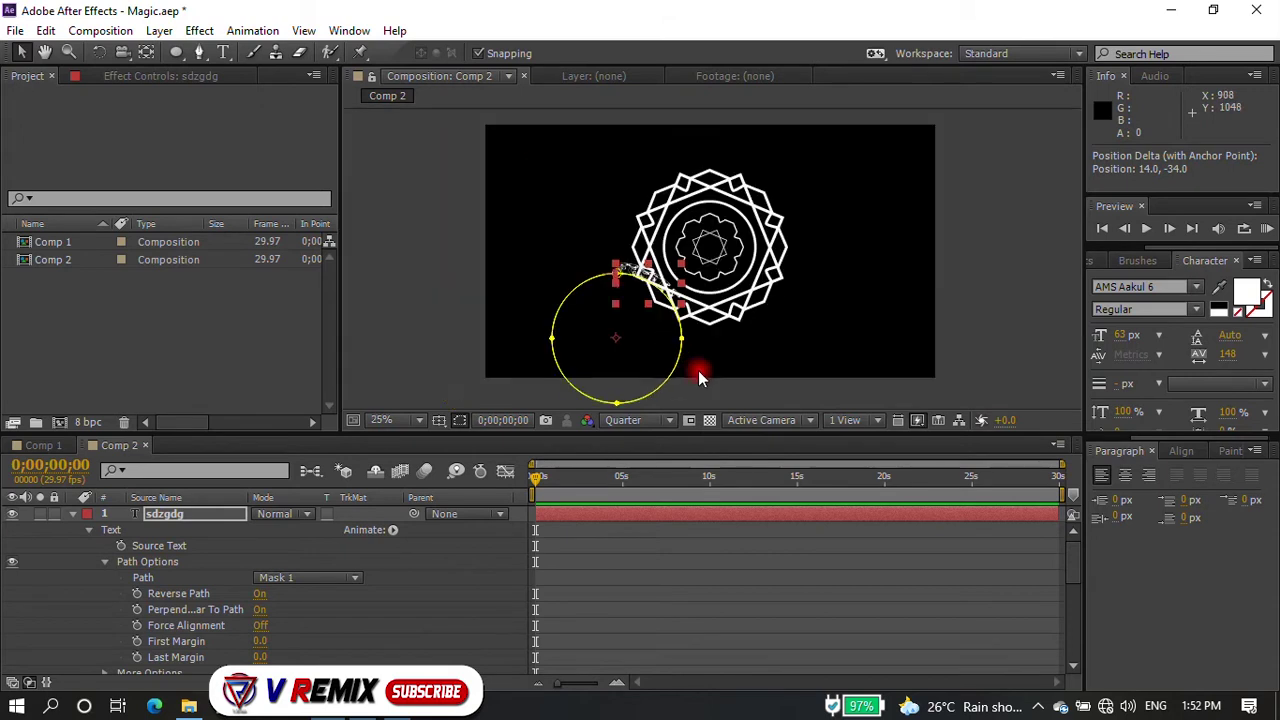
left_click(1186, 452)
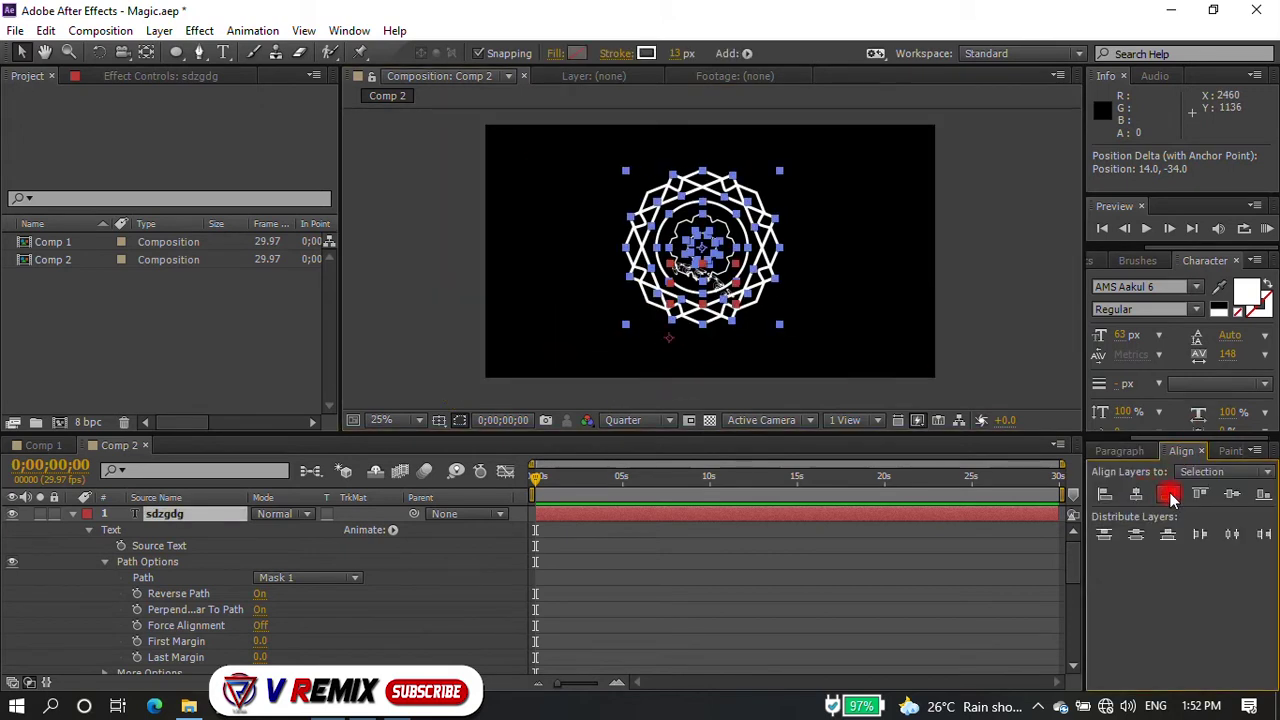
- Reselect the text layer and undo an accidental reshape of its circular path
scroll(666, 265, "up", 2)
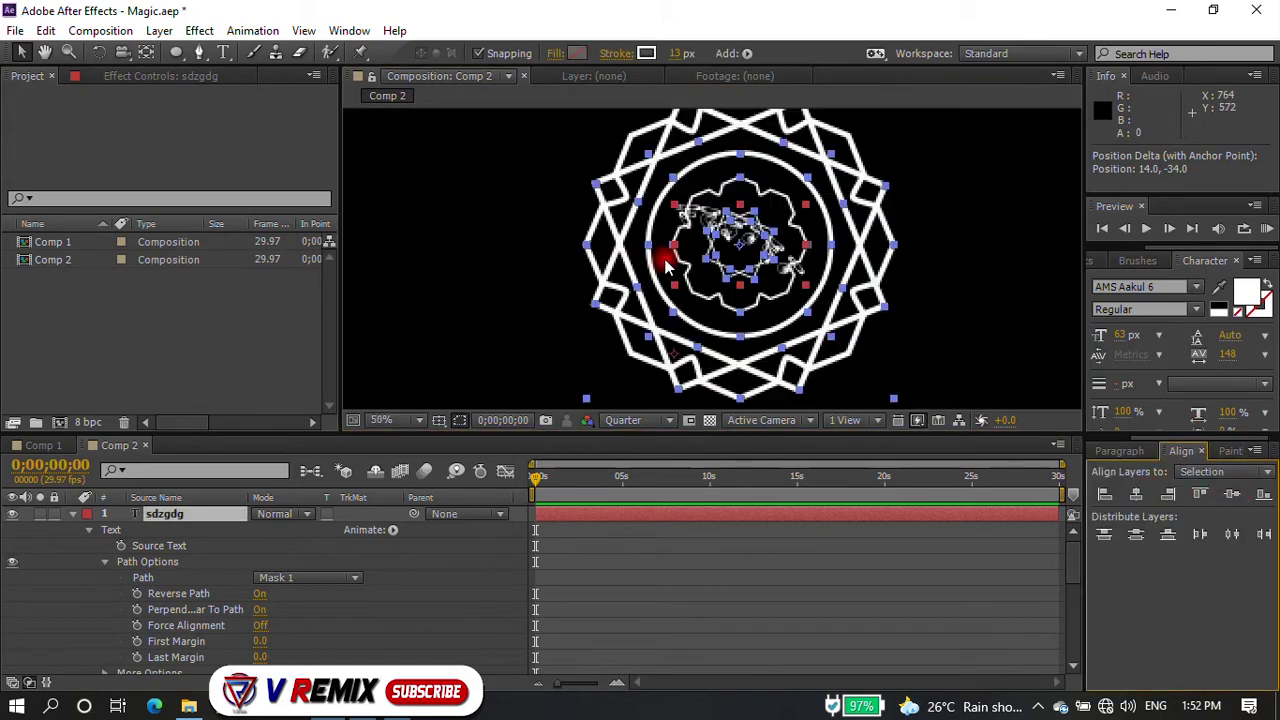
left_click(930, 285)
left_click(750, 224)
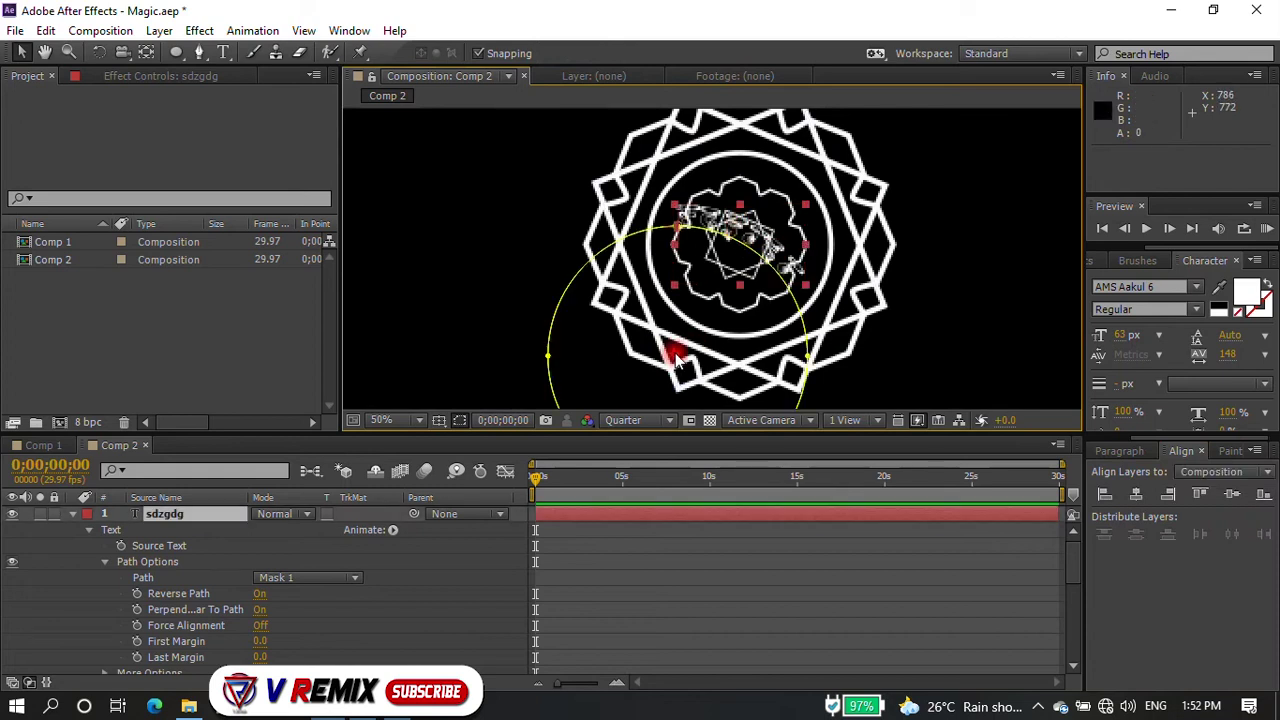
left_click_drag(596, 251, 585, 296)
key("ctrl+z")
key("space")
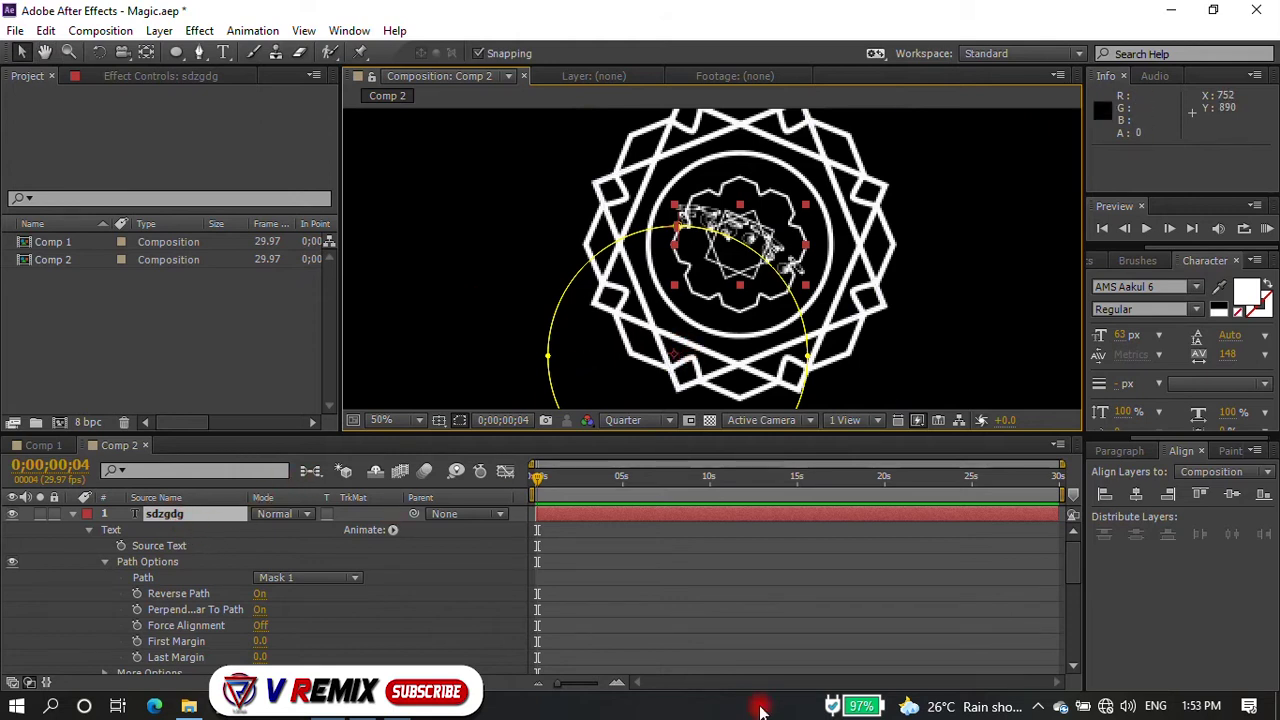
key("ctrl+z")
key("y")
- Move the path text up onto the magic circle and reveal the text layer's Scale
left_click_drag(748, 235, 776, 253)
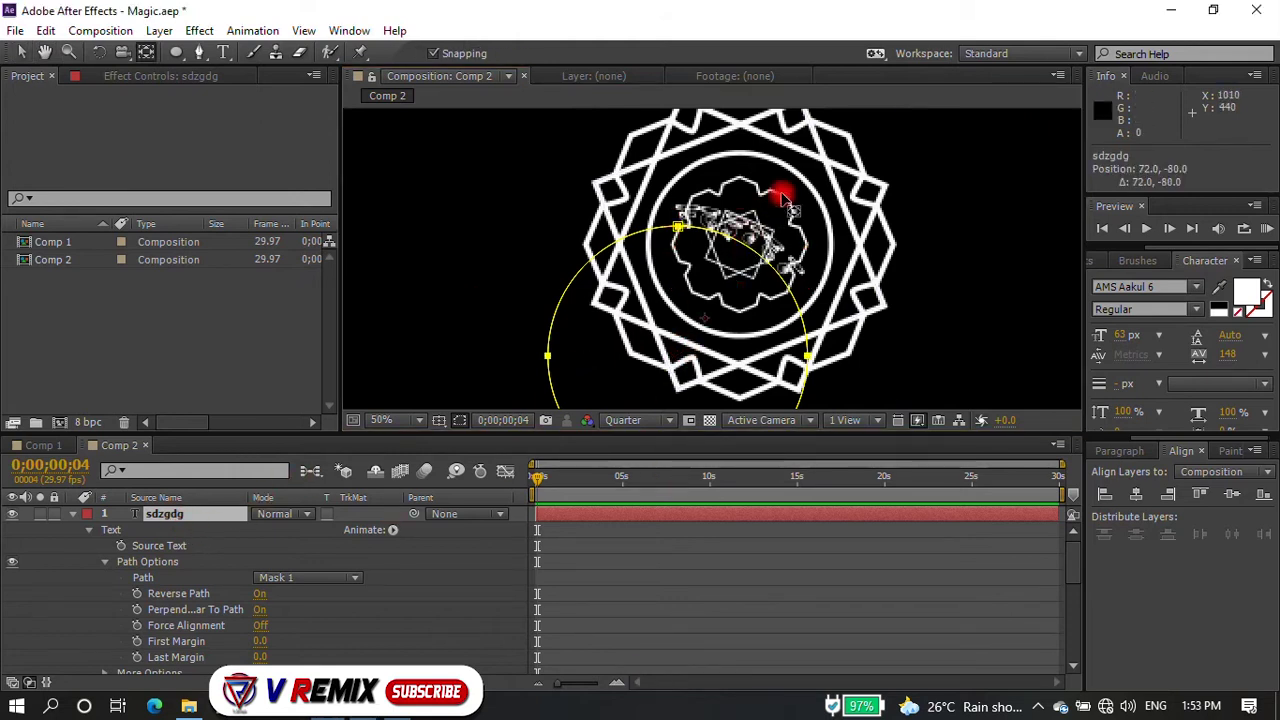
key("v")
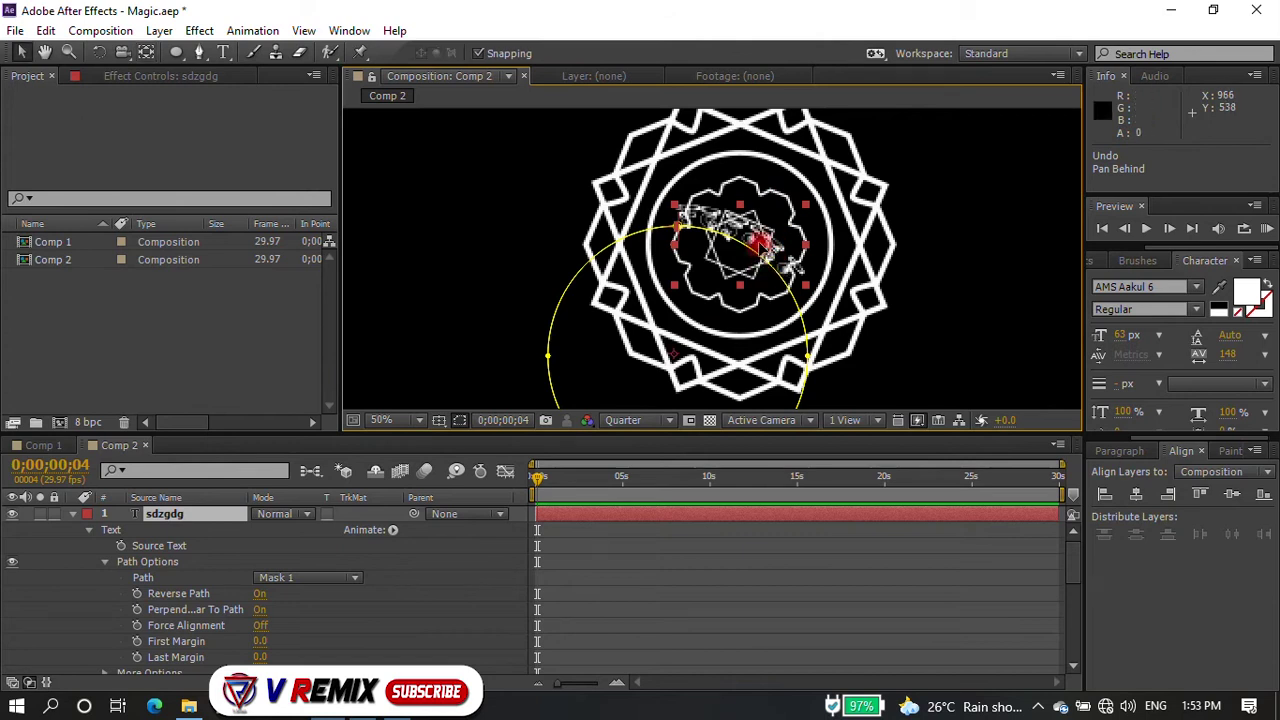
left_click_drag(785, 265, 870, 170)
left_click(965, 230)
left_click(897, 280)
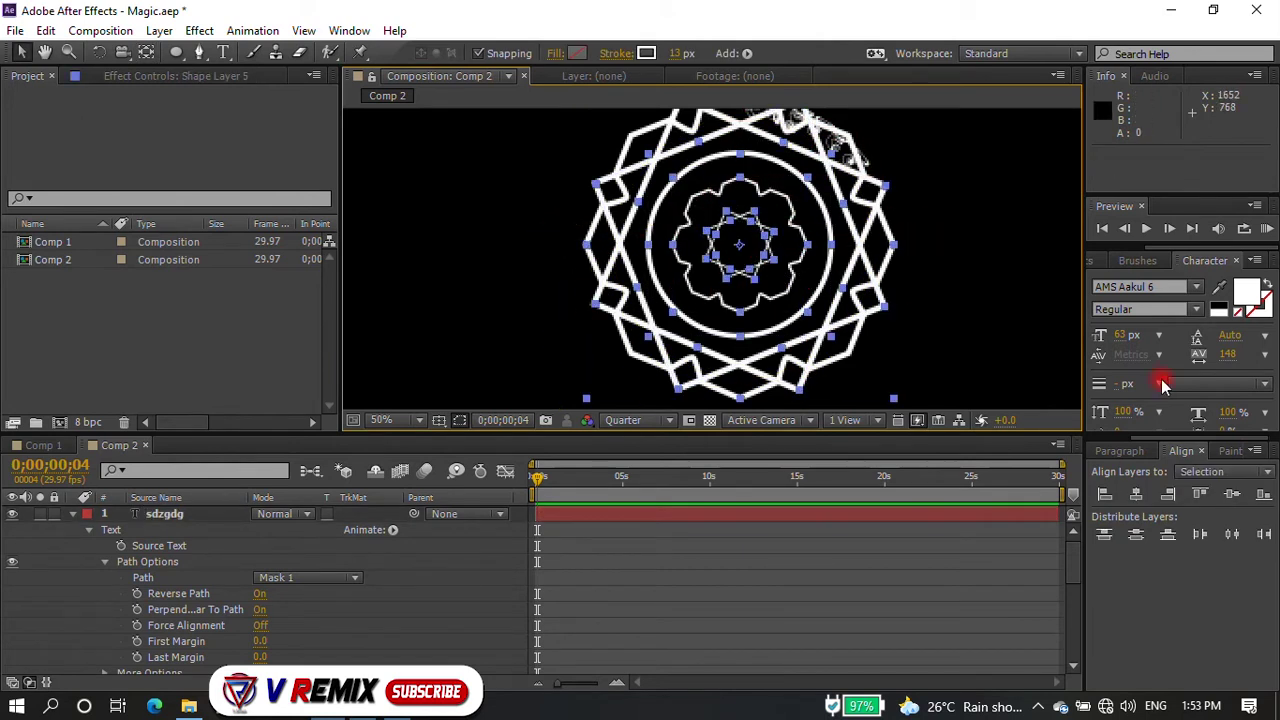
left_click(1208, 495)
left_click(983, 340)
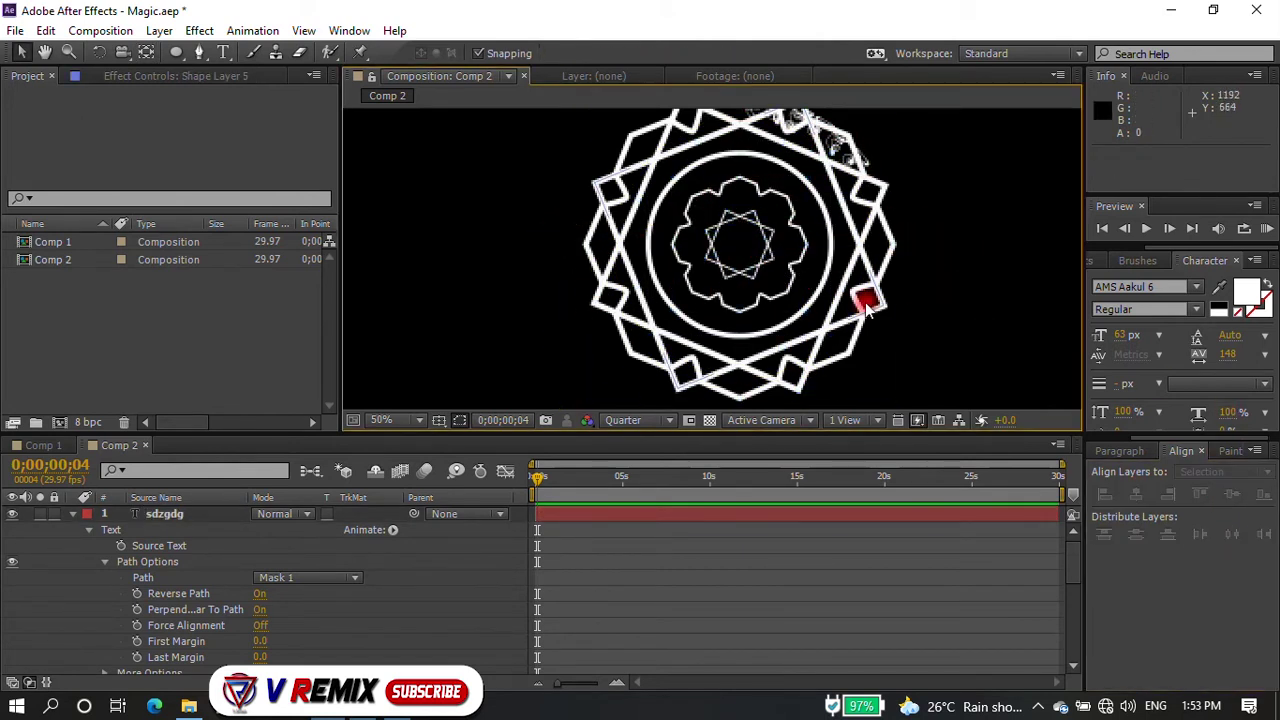
scroll(848, 315, "down", 2)
left_click(177, 514)
key("s")
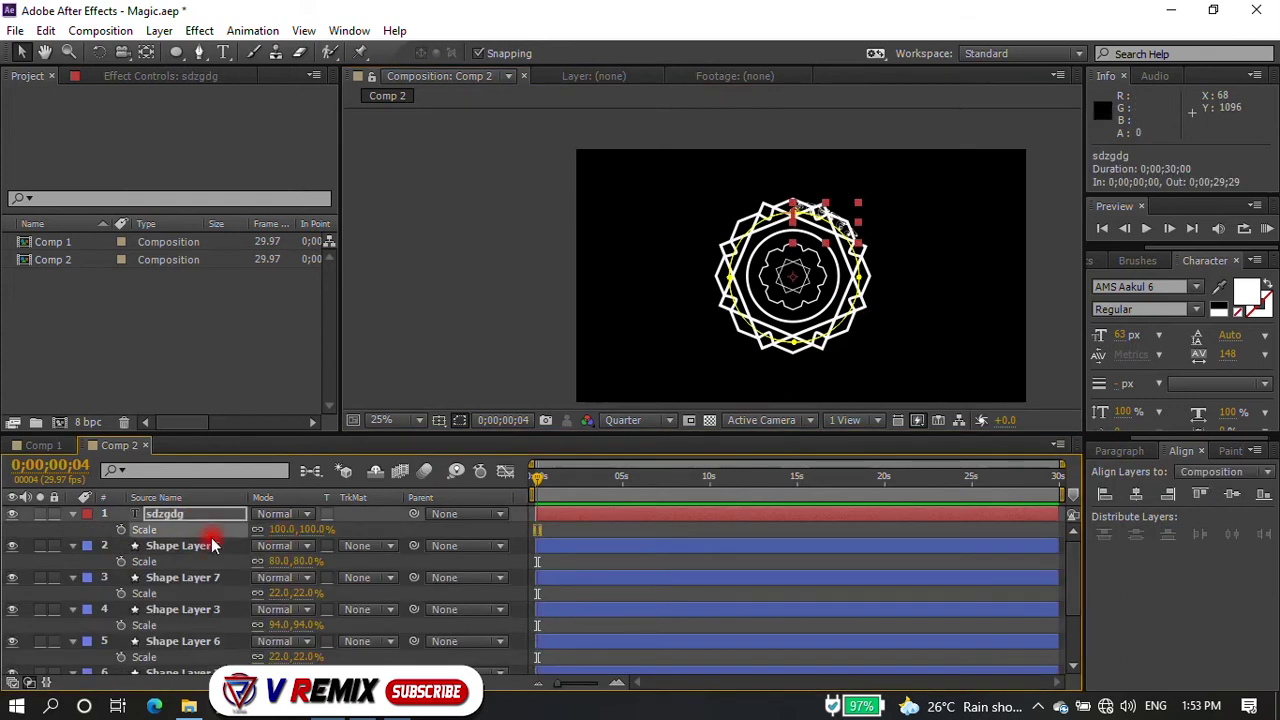
- Hide the shape layers' Scale rows and enlarge the text layer to 135% scale
left_click(200, 545)
left_click(214, 577, "shift")
key("s")
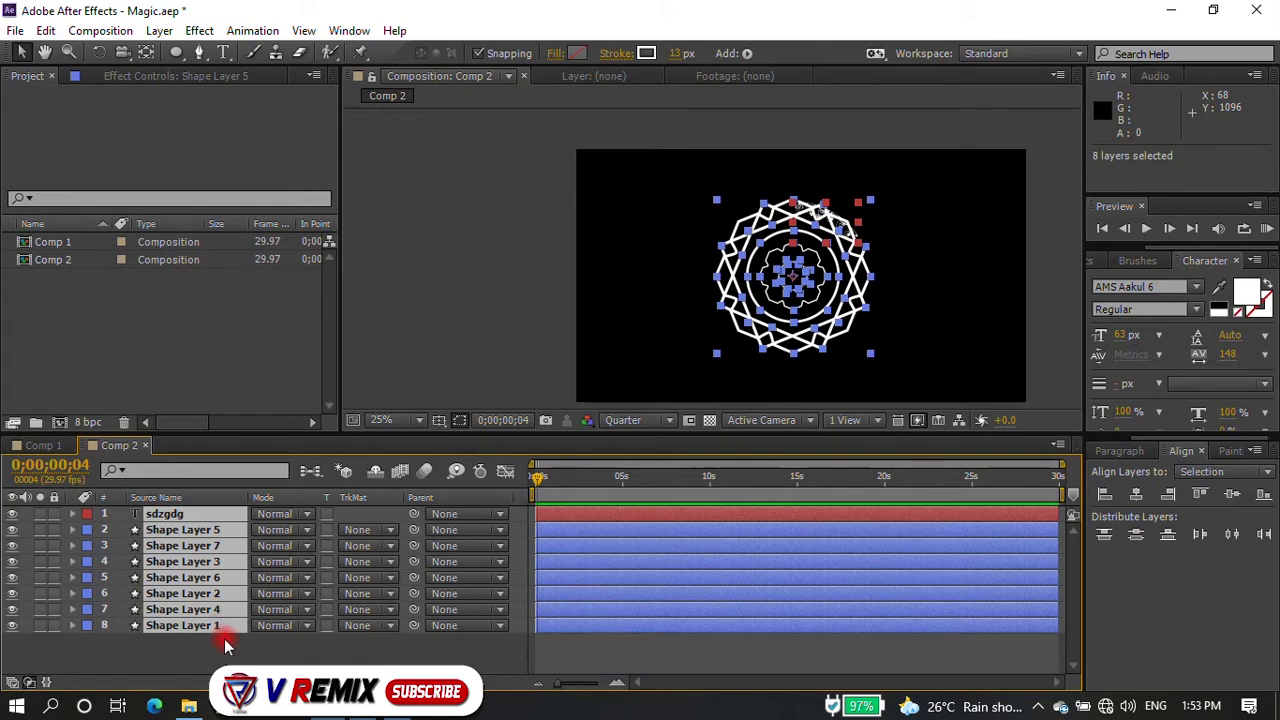
left_click(222, 645)
left_click(189, 514)
key("s")
left_click_drag(287, 533, 322, 530)
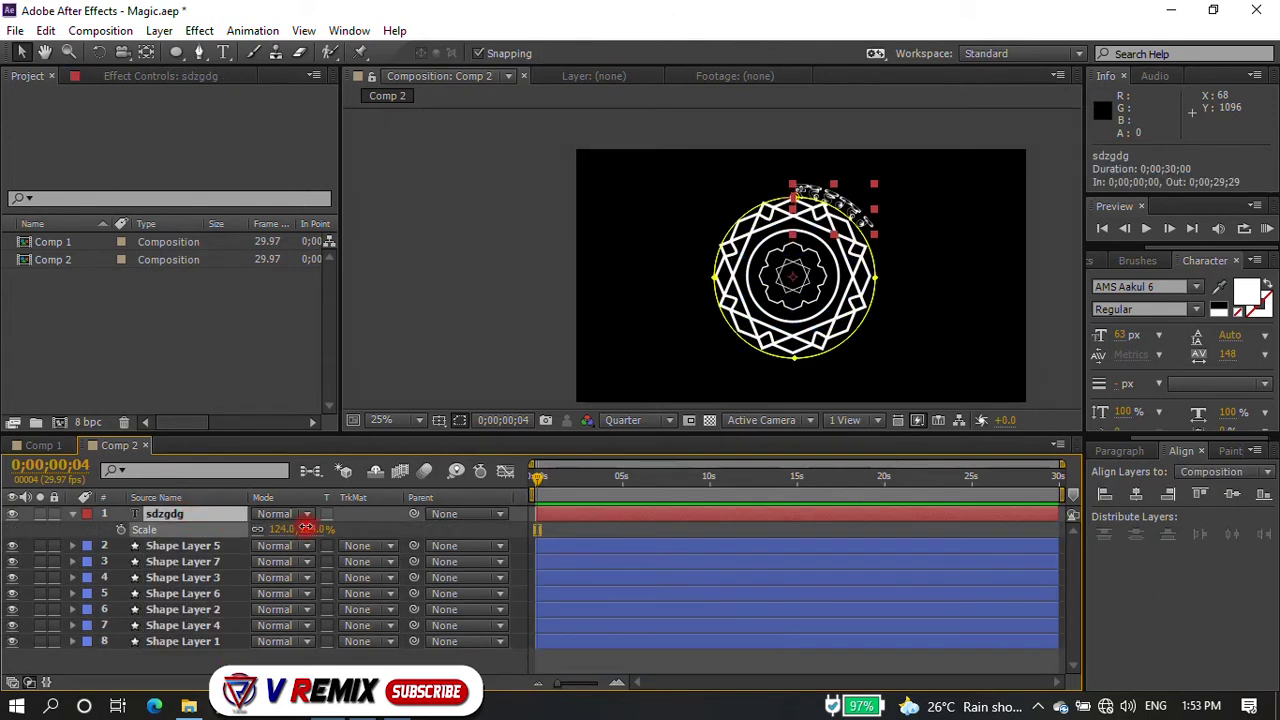
scroll(827, 245, "up", 2)
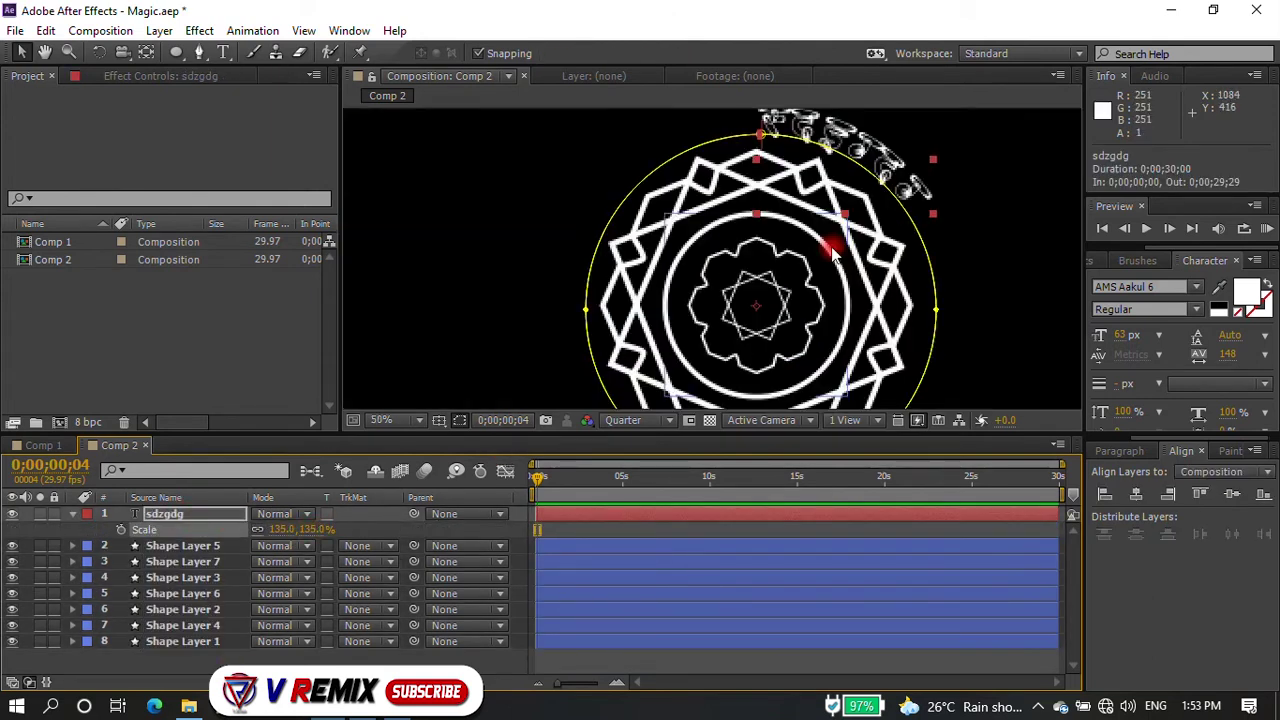
- Reduce the ring text's font size from 63 px to 14 px in the Character panel
key("ctrl+t")
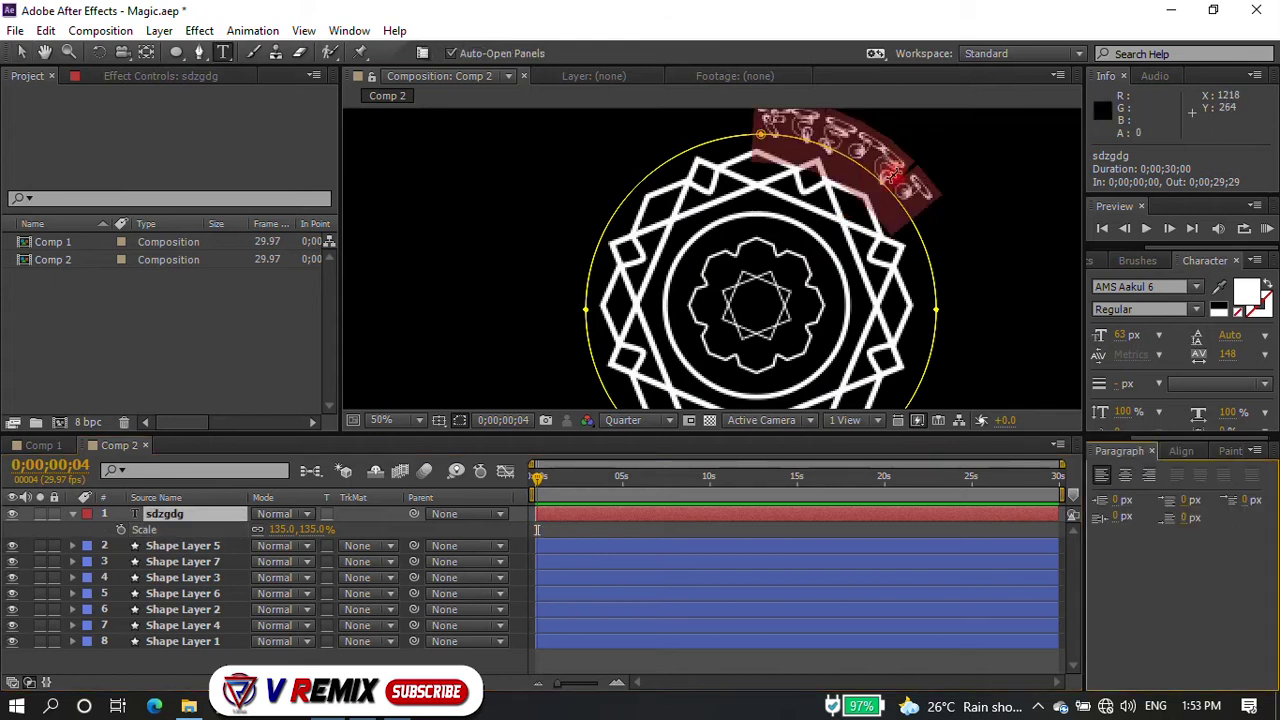
left_click_drag(1108, 340, 1083, 333)
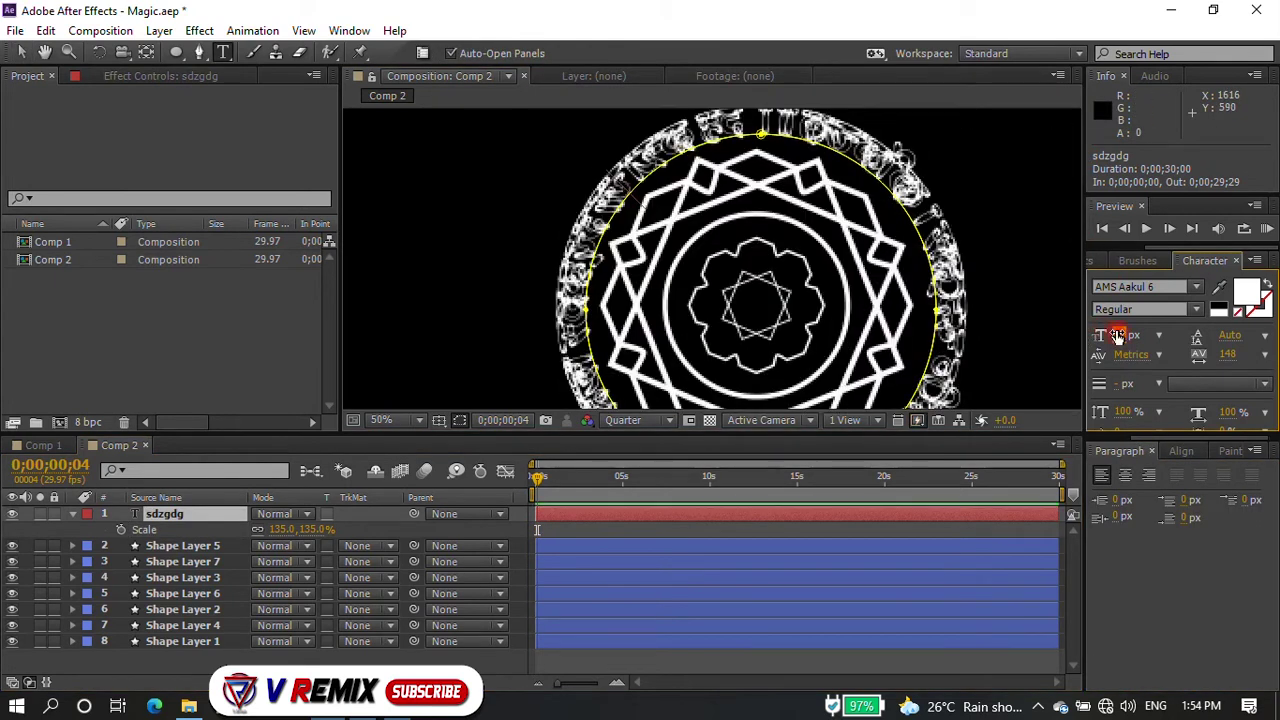
mouse_move(1083, 333)
left_mouse_down()
mouse_move(992, 340)
mouse_move(1150, 350)
left_mouse_up()
scroll(848, 350, "down", 2)
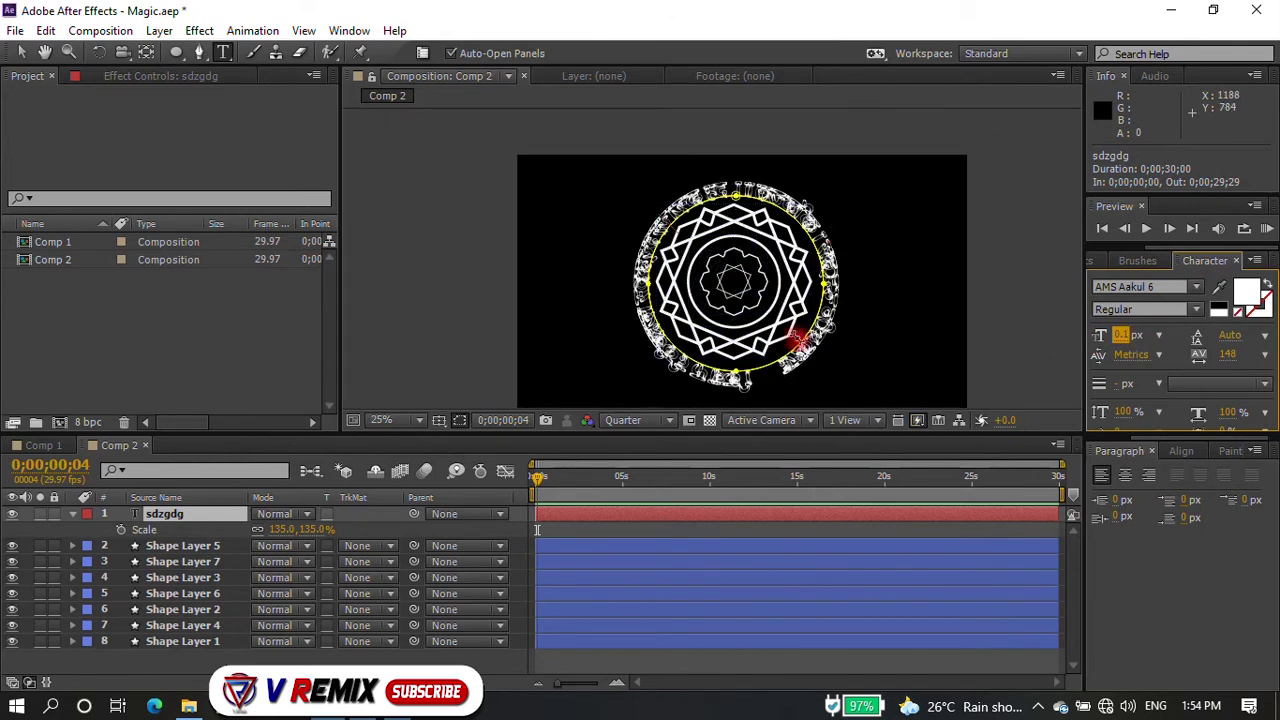
scroll(779, 334, "up", 2)
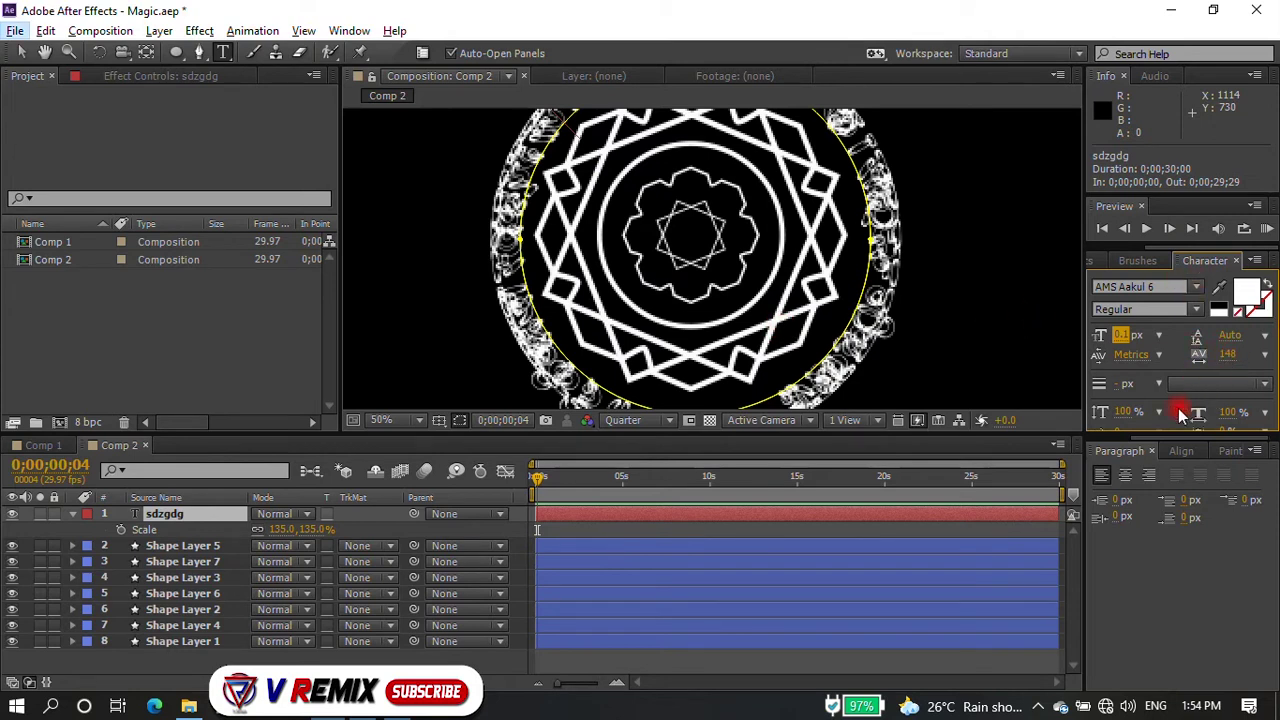
scroll(850, 343, "down", 2)
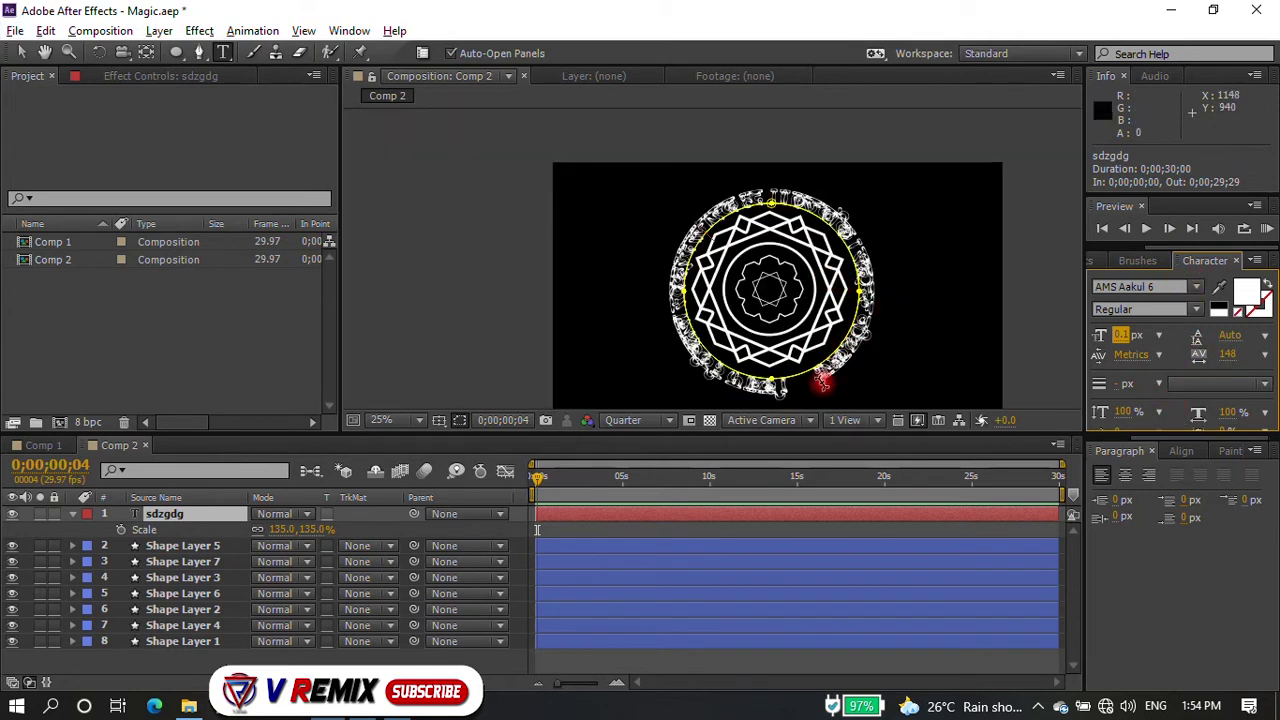
scroll(821, 381, "up", 2)
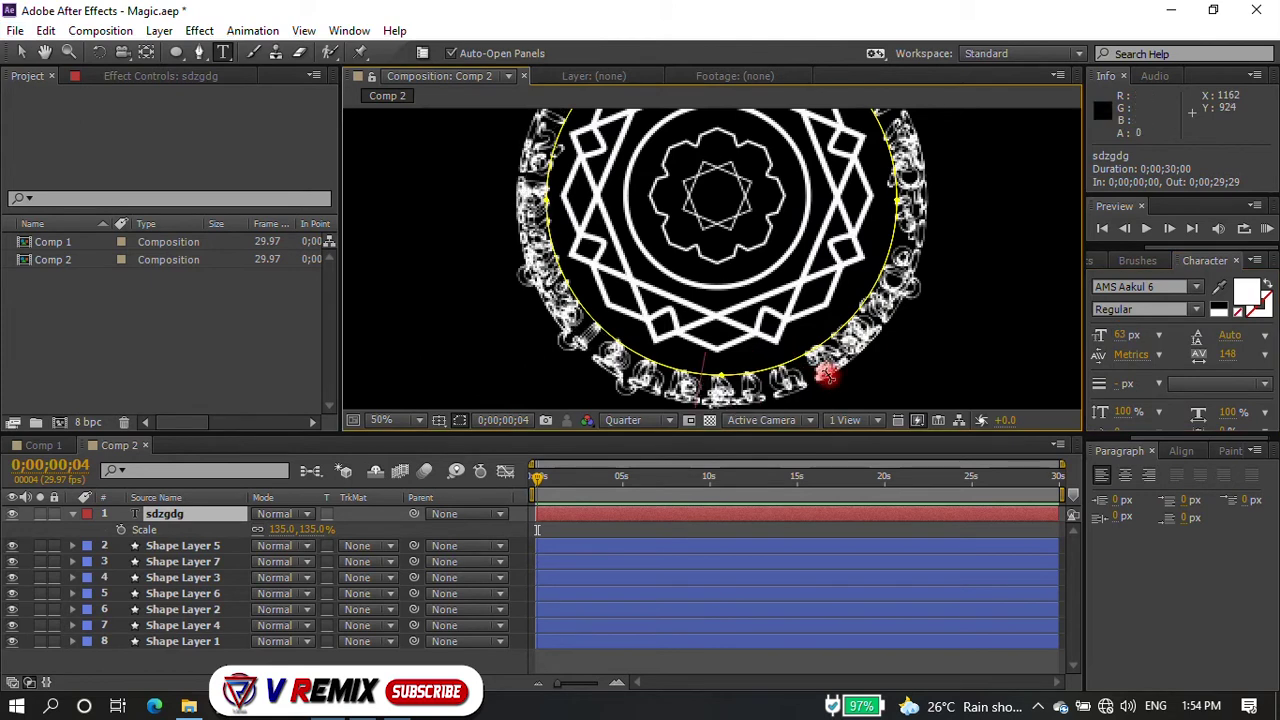
mouse_move(1125, 335)
left_mouse_down()
mouse_move(1018, 330)
mouse_move(1048, 337)
left_mouse_up()
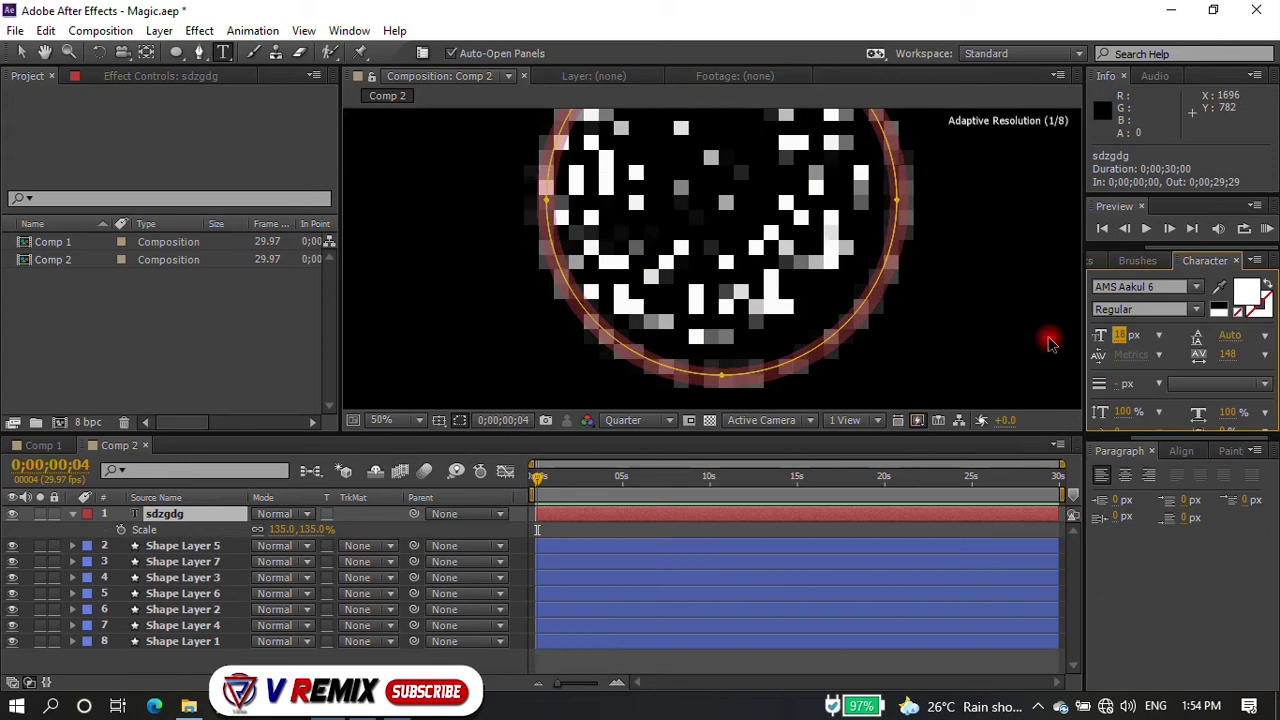
scroll(770, 305, "down", 1)
scroll(680, 187, "up", 1)
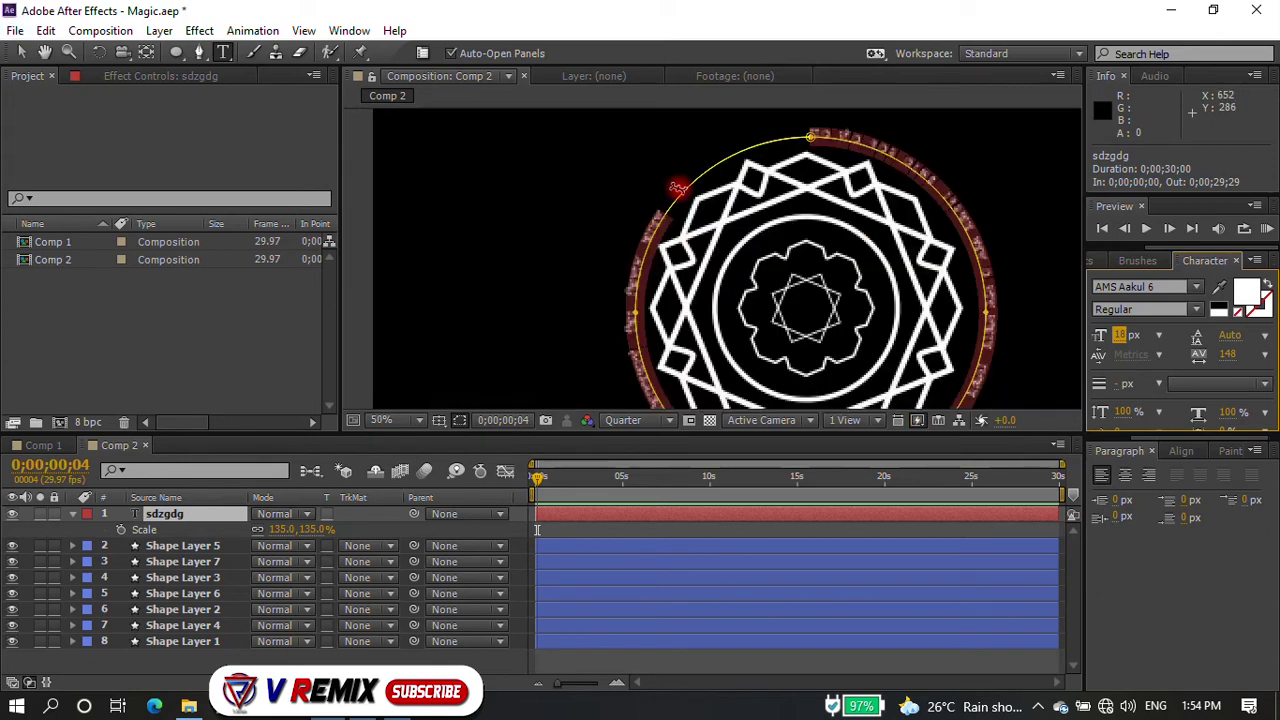
left_click_drag(1119, 336, 1110, 336)
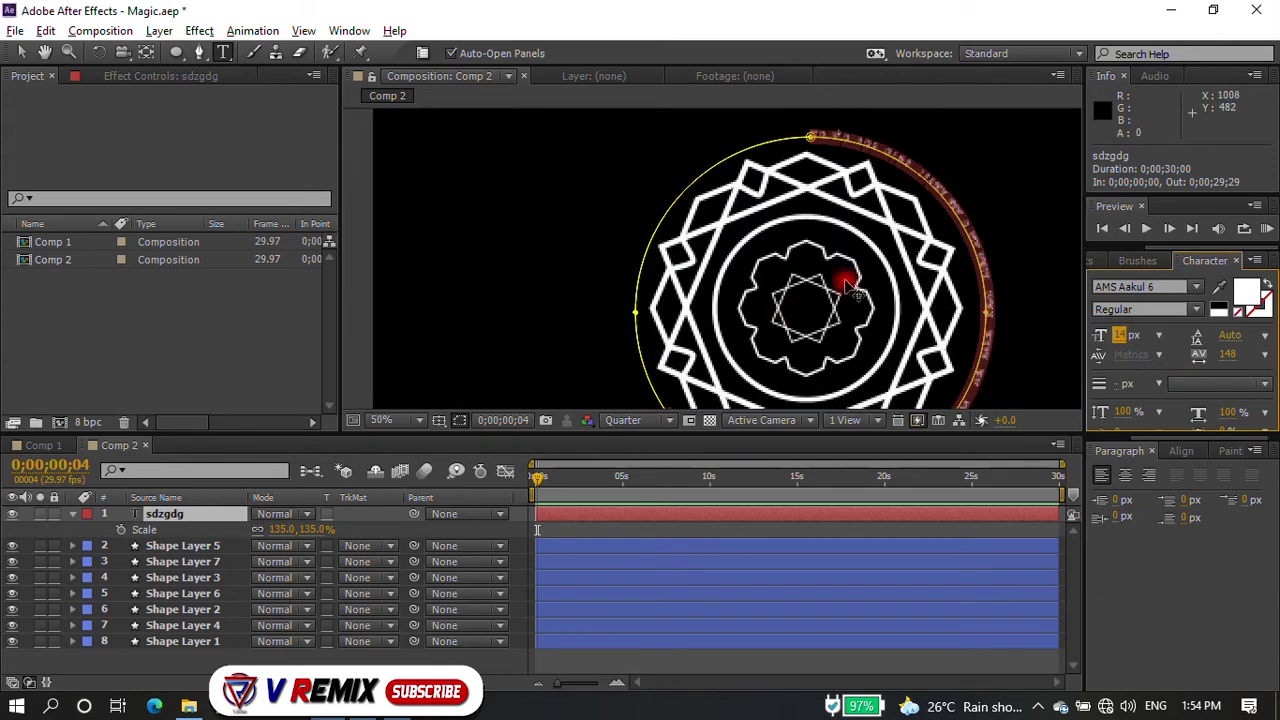
scroll(843, 277, "down", 1)
scroll(762, 352, "up", 4)
key("alt+space")
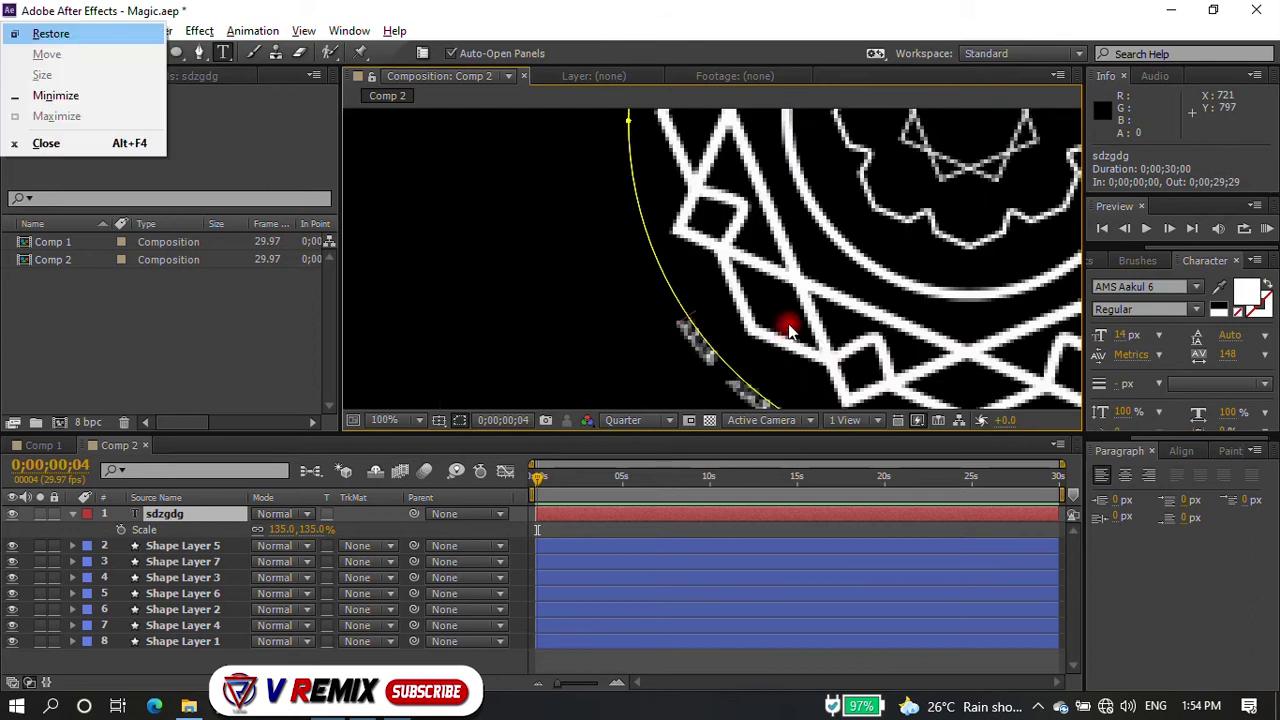
- Dismiss the stray window menus and commit the ring text edit
key("Escape")
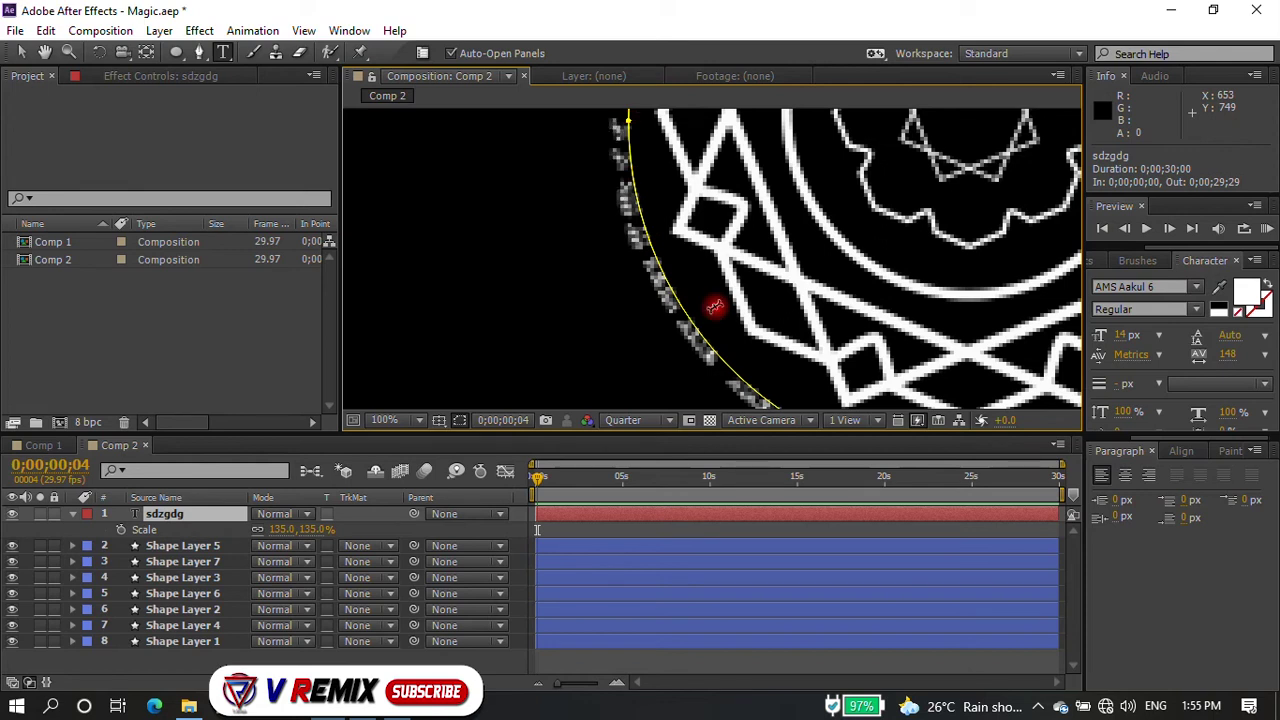
scroll(724, 344, "down", 4)
scroll(816, 175, "up", 2)
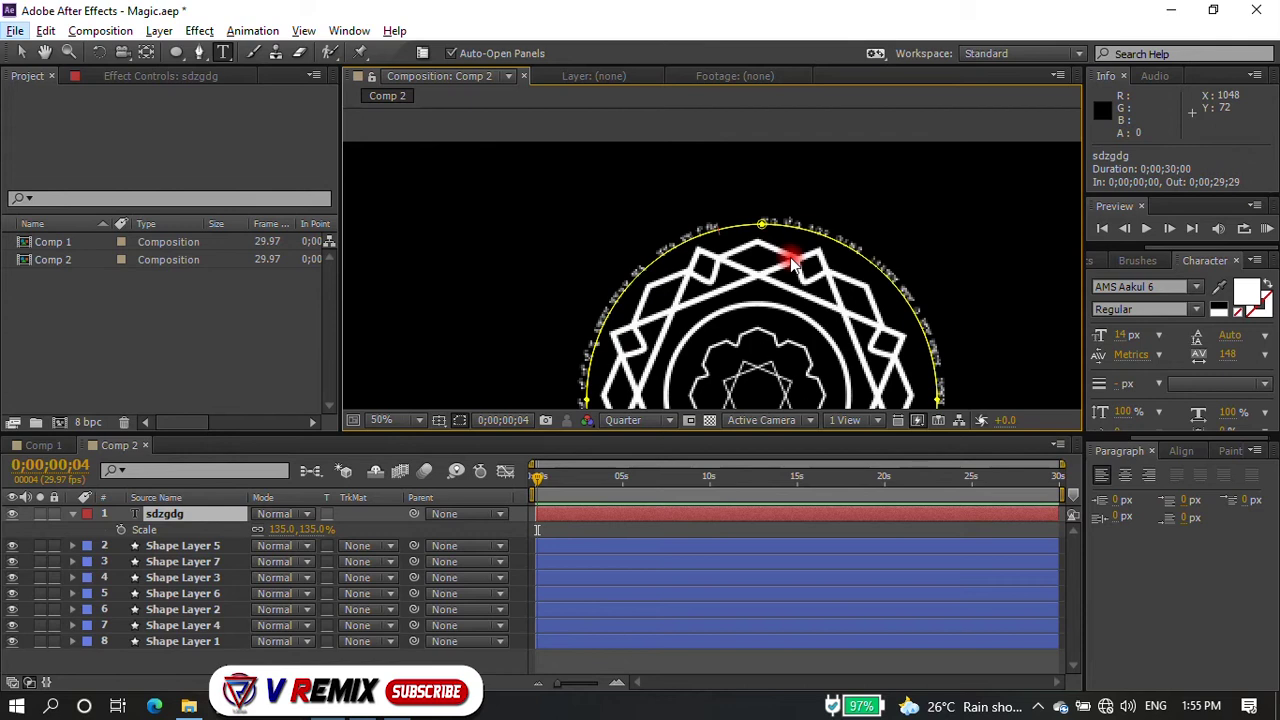
key("alt+space")
key("Escape")
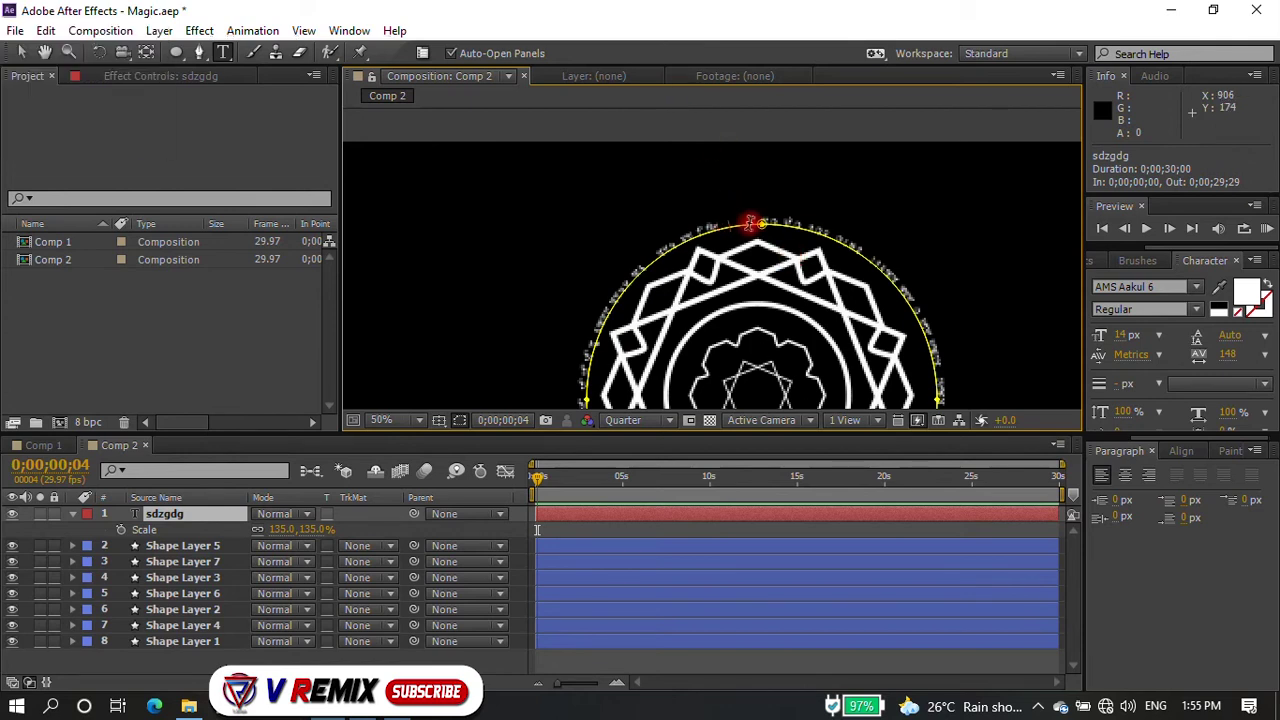
scroll(806, 252, "down", 2)
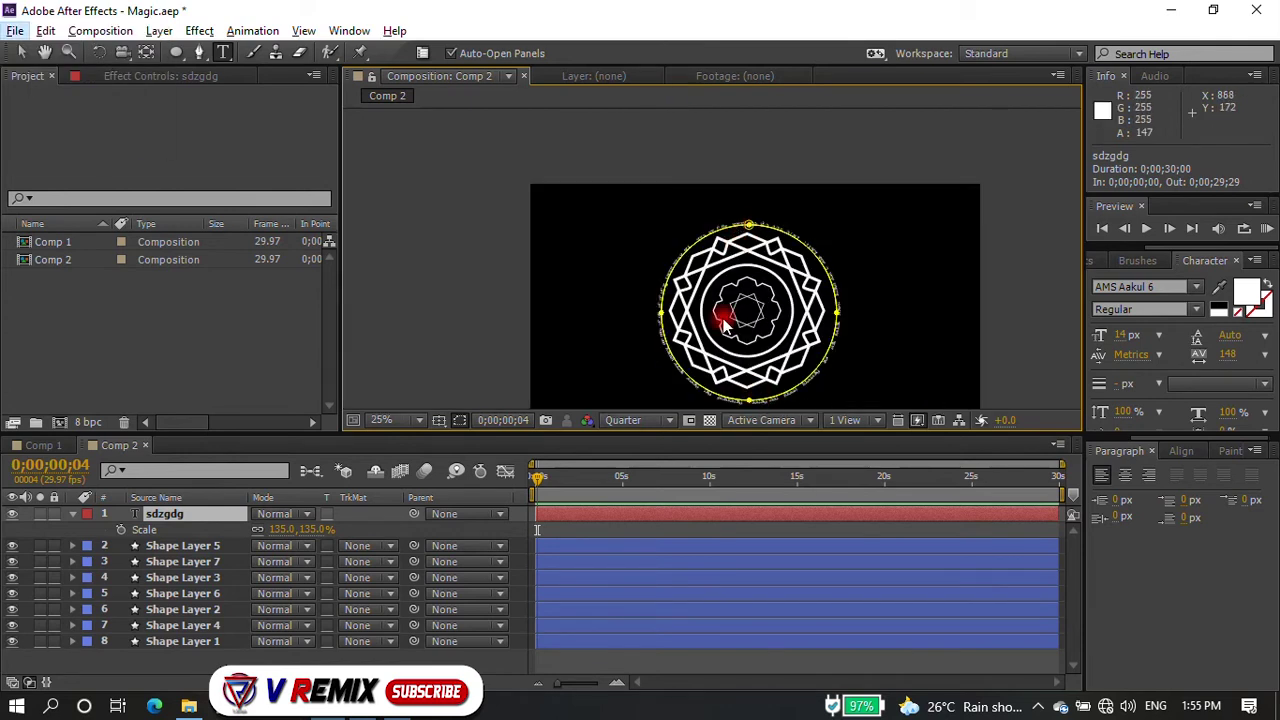
left_click(262, 160)
key("v")
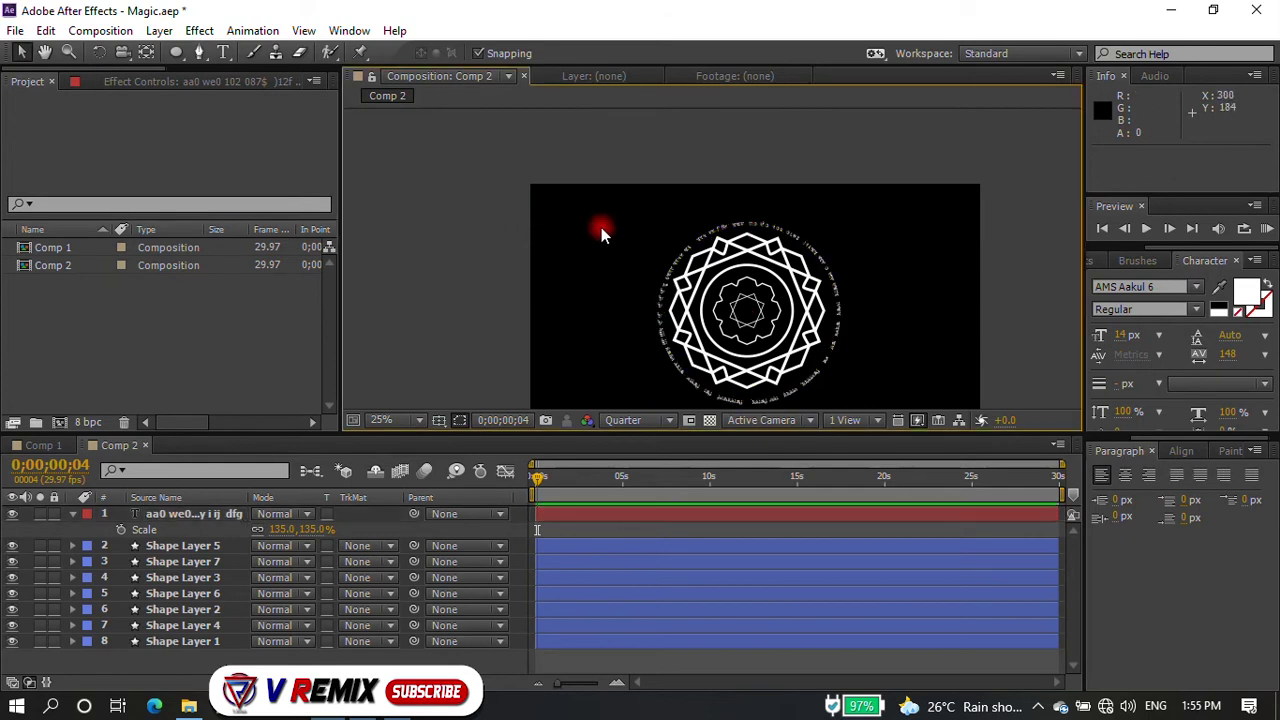
- With the Pan Behind (Y) tool active, select only the glyph ring text layer
left_click_drag(580, 271, 920, 349)
scroll(528, 314, "up", 2)
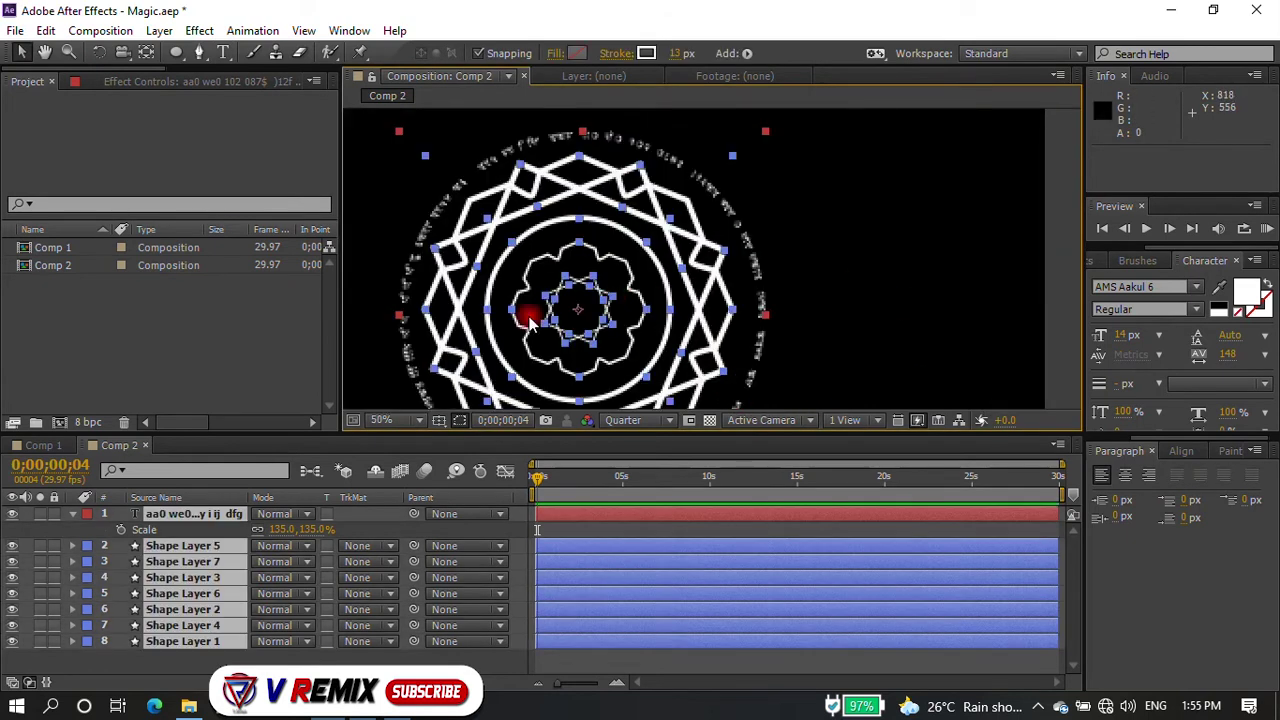
scroll(590, 310, "up", 2)
scroll(649, 281, "up", 2)
scroll(605, 325, "up", 2)
scroll(605, 325, "up", 2)
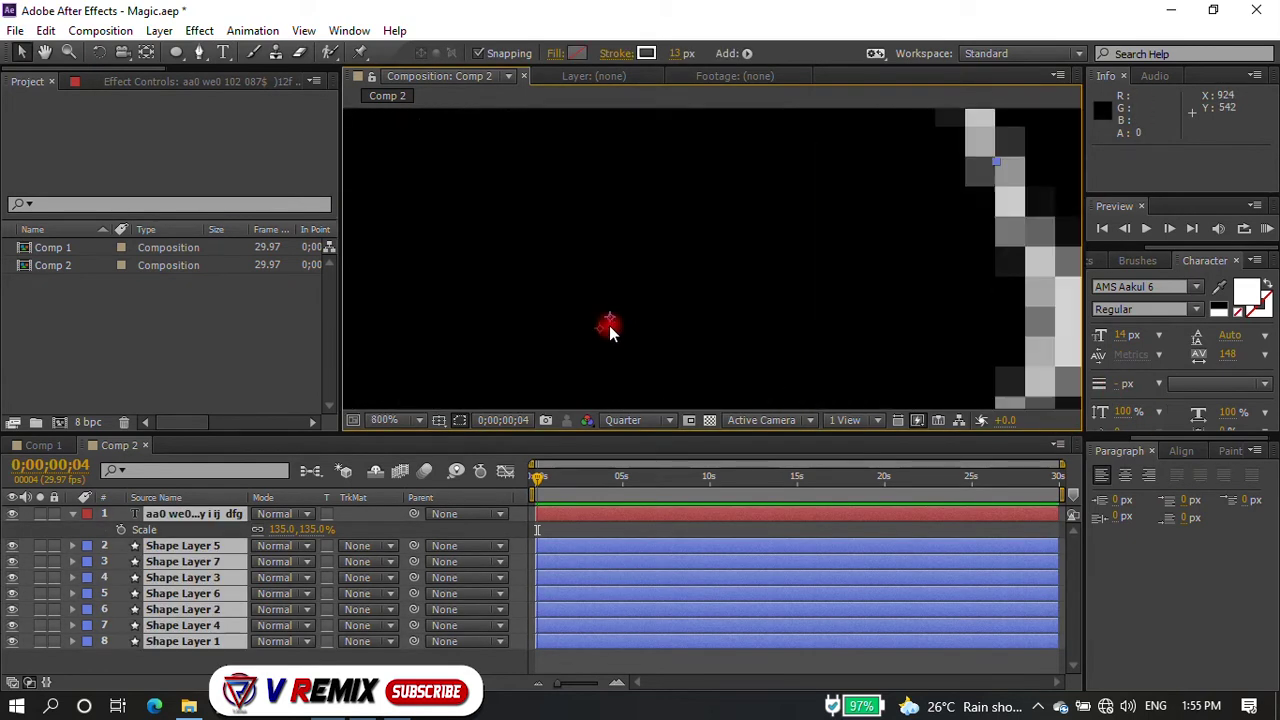
key("y")
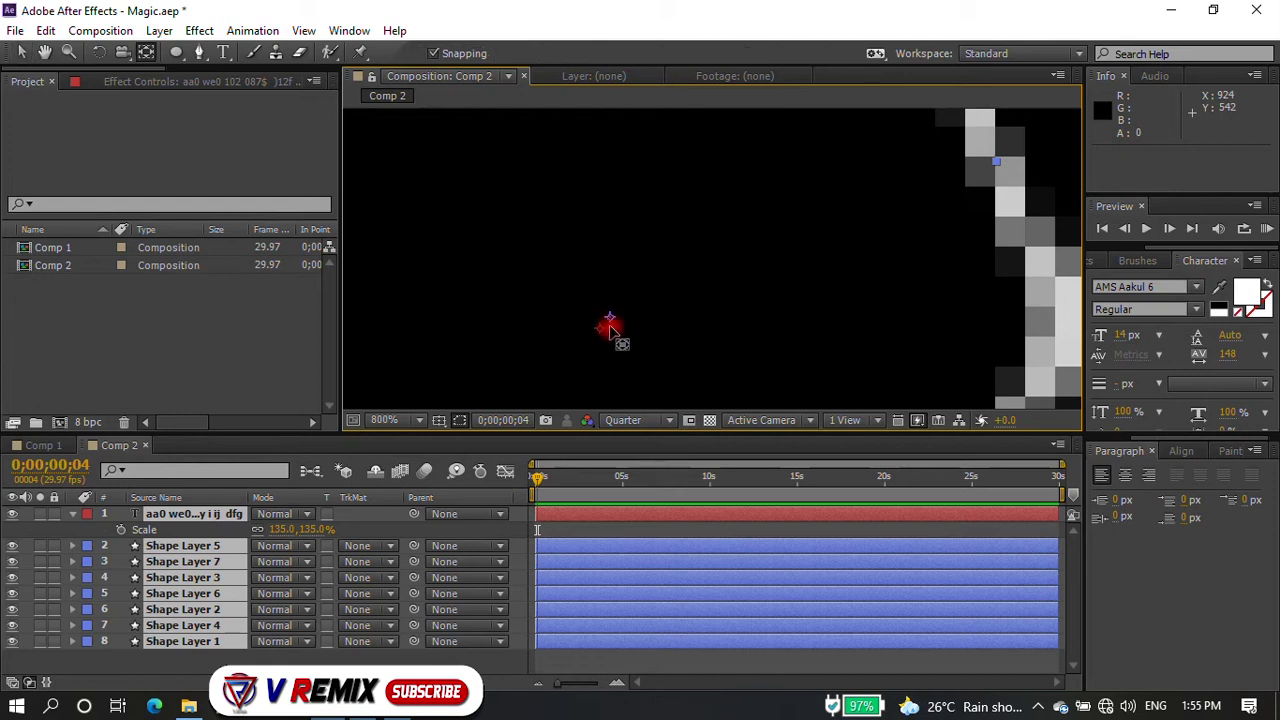
left_click(196, 518, "shift")
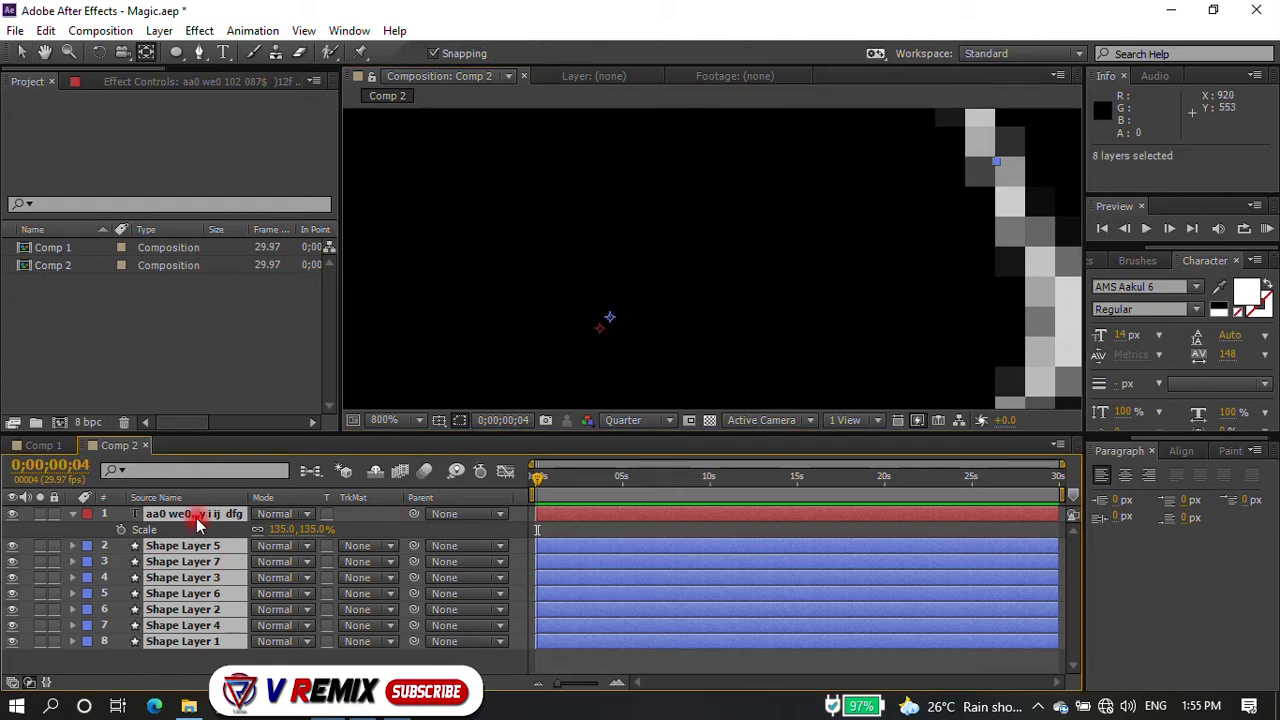
key("F2")
left_click(214, 519)
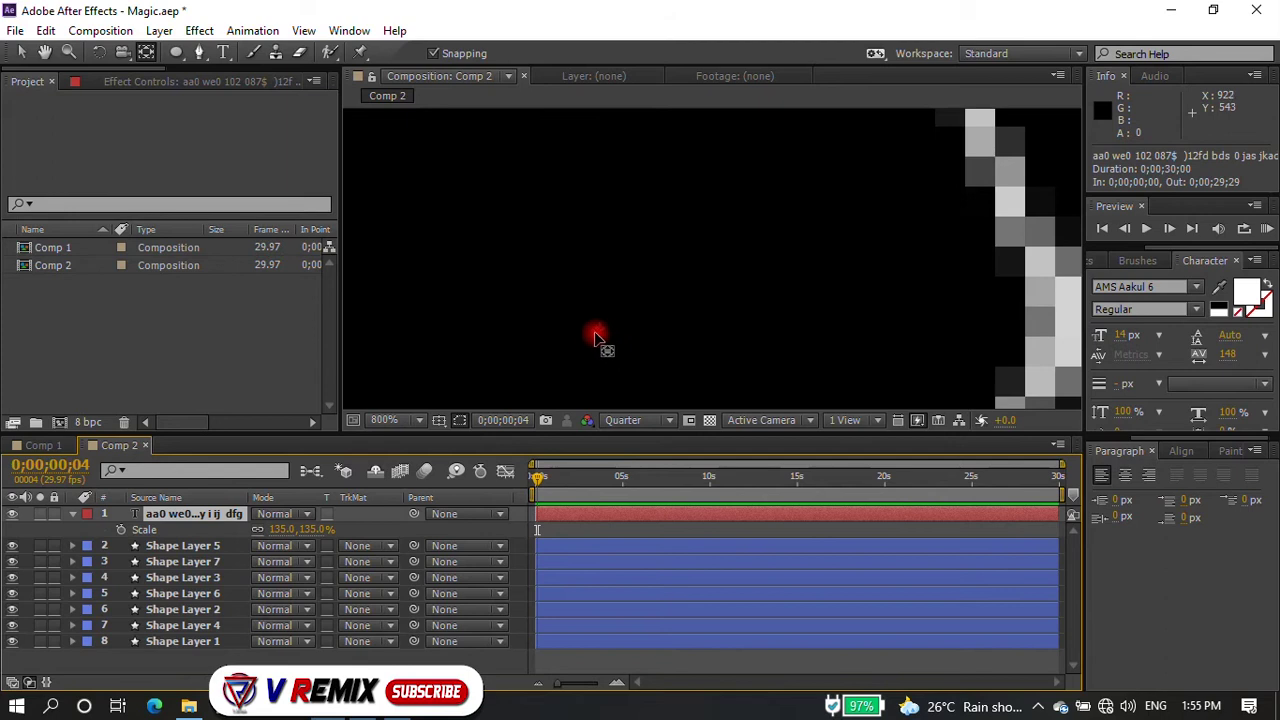
scroll(609, 330, "down", 4)
scroll(609, 330, "down", 4)
scroll(609, 330, "down", 4)
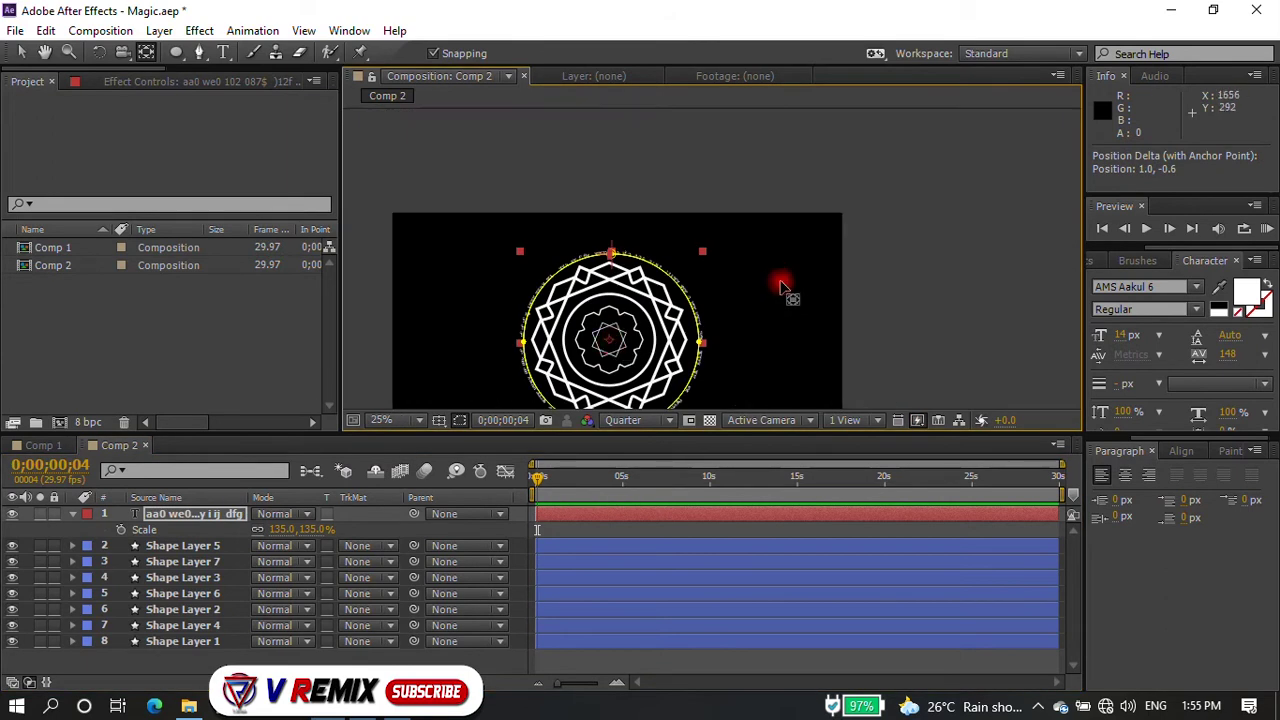
- Centre the ring's anchor point and duplicate the glyph ring text layer
left_click(771, 288)
scroll(643, 351, "up", 2)
left_click(205, 515)
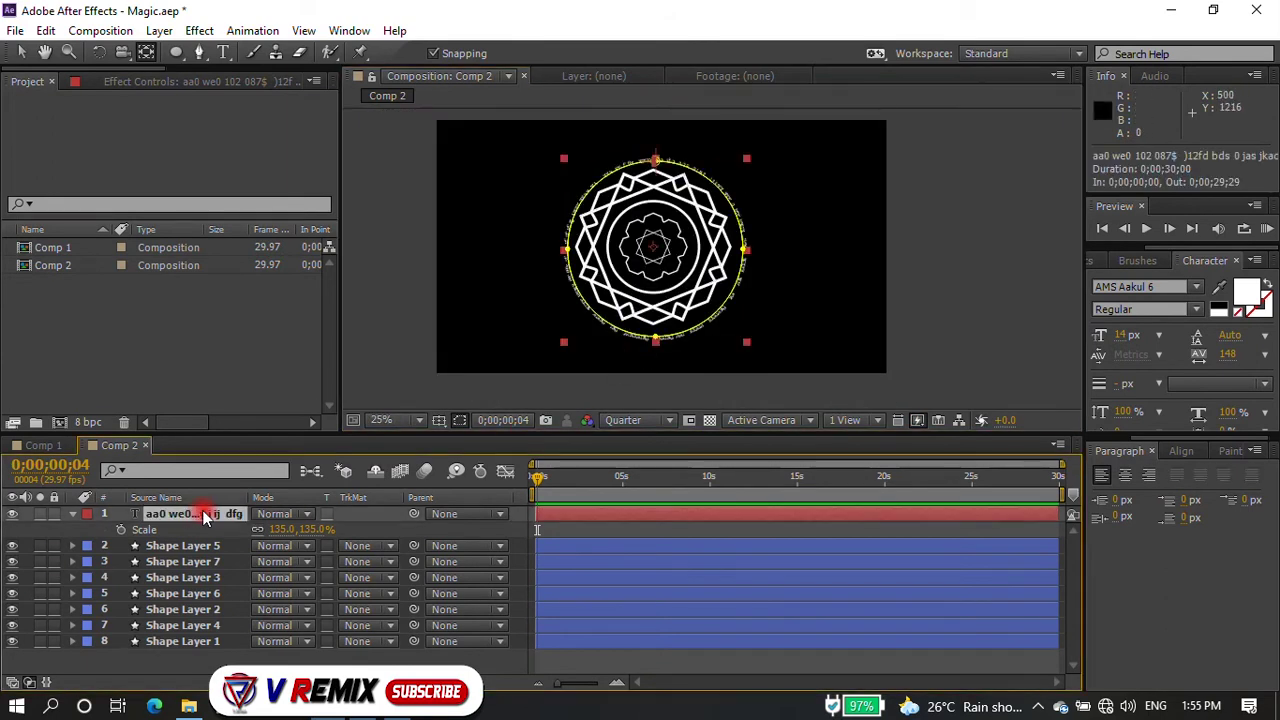
key("ctrl+d")
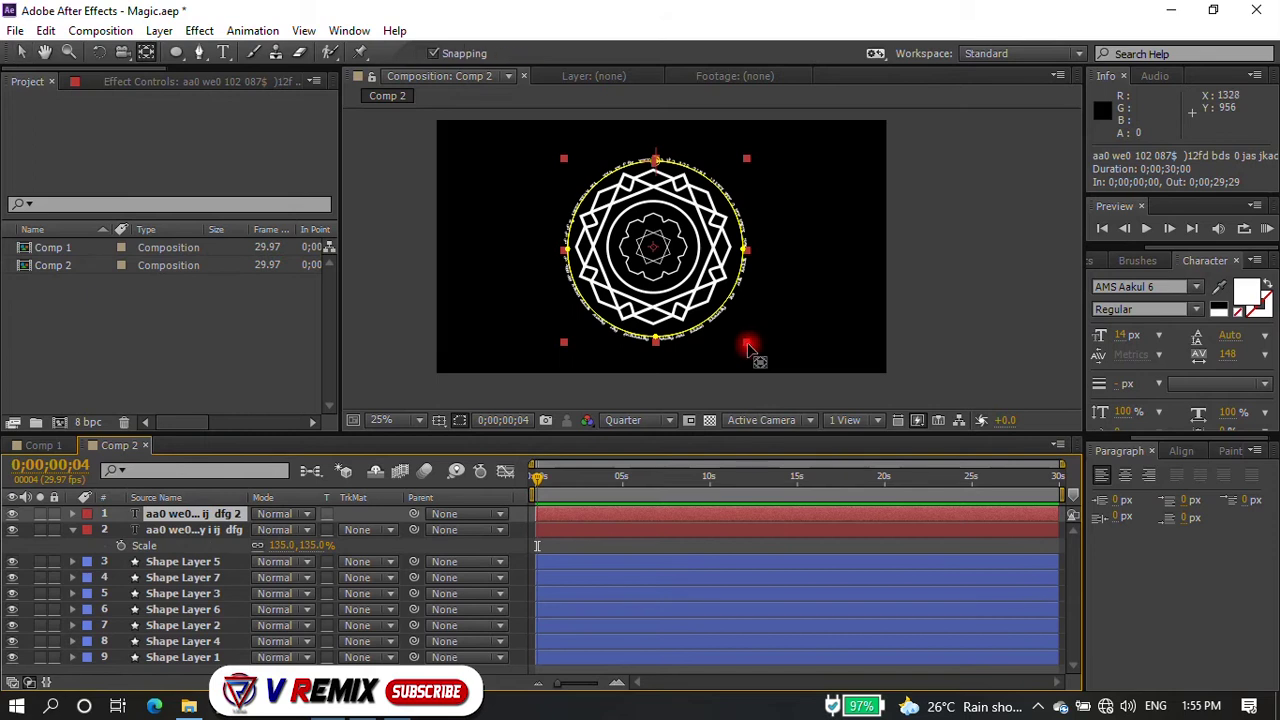
- Scale the copy up to about 179% around the original ring, then duplicate it again
left_click(748, 338)
left_click(726, 316)
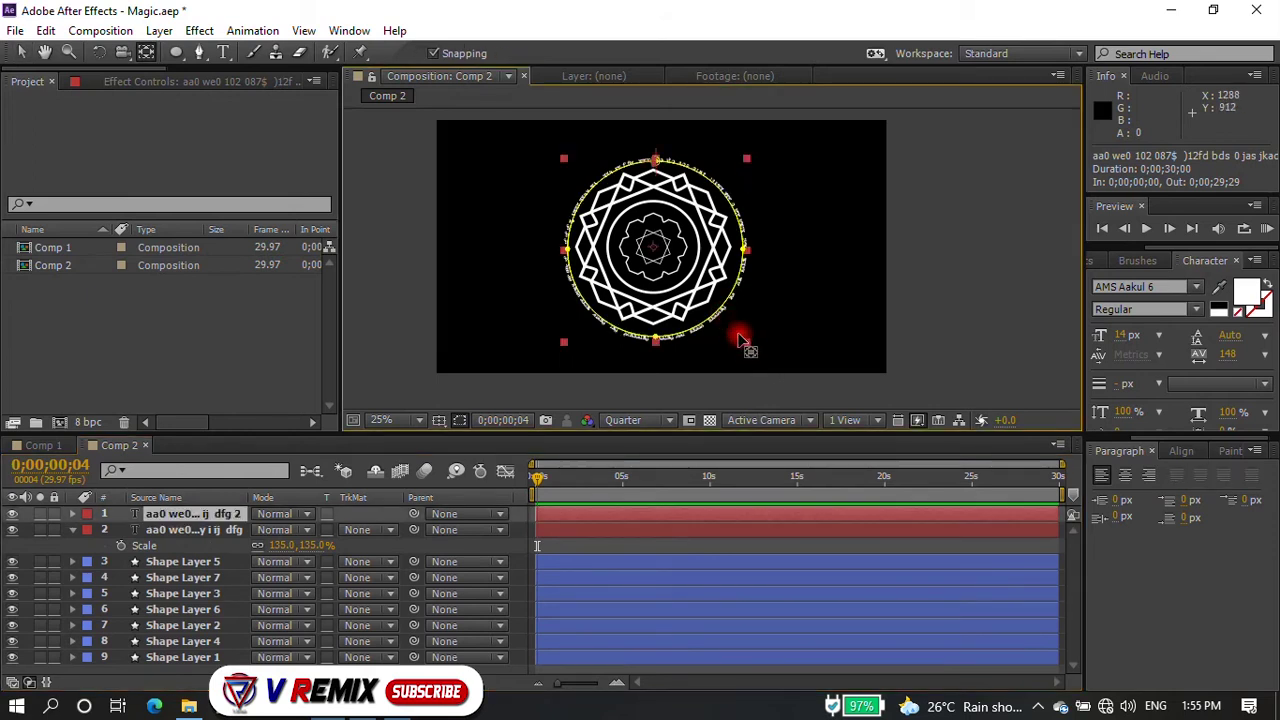
left_click_drag(750, 348, 791, 372)
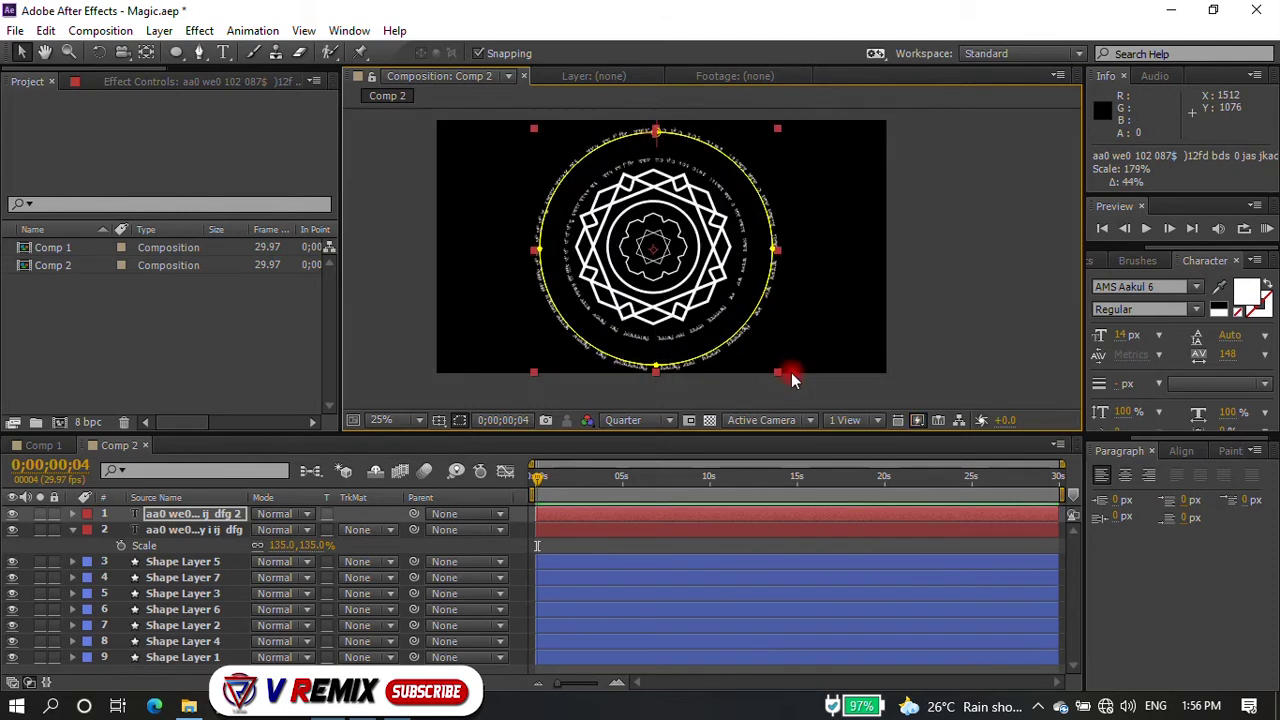
left_click(811, 306)
left_click(711, 358)
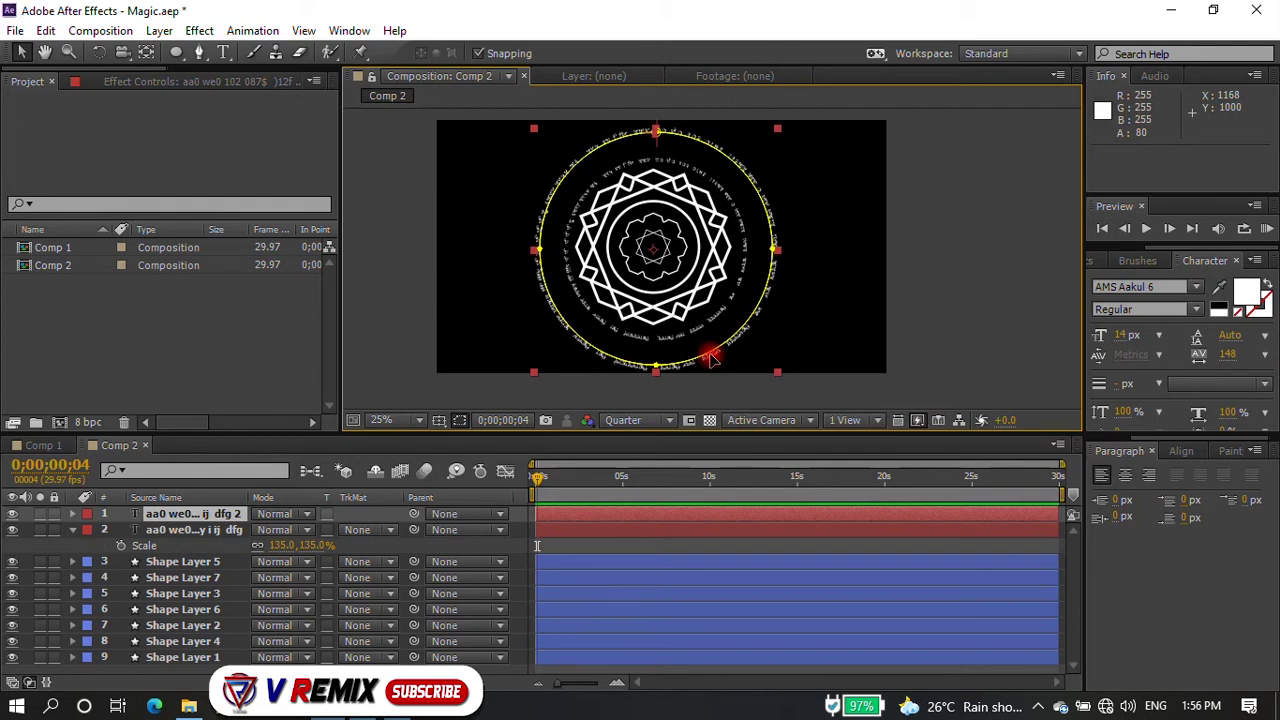
key("ctrl+d")
- Scale the third glyph ring copy to 158%
left_click_drag(776, 369, 761, 354)
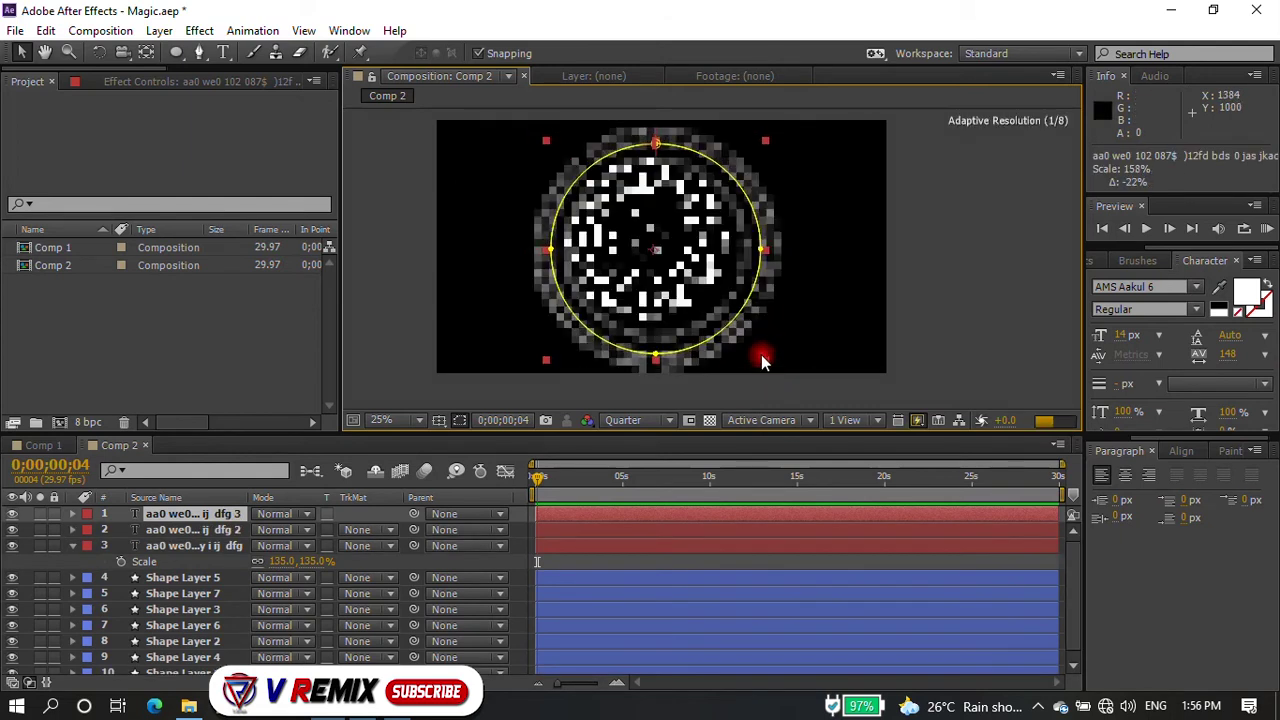
left_click_drag(761, 354, 800, 357)
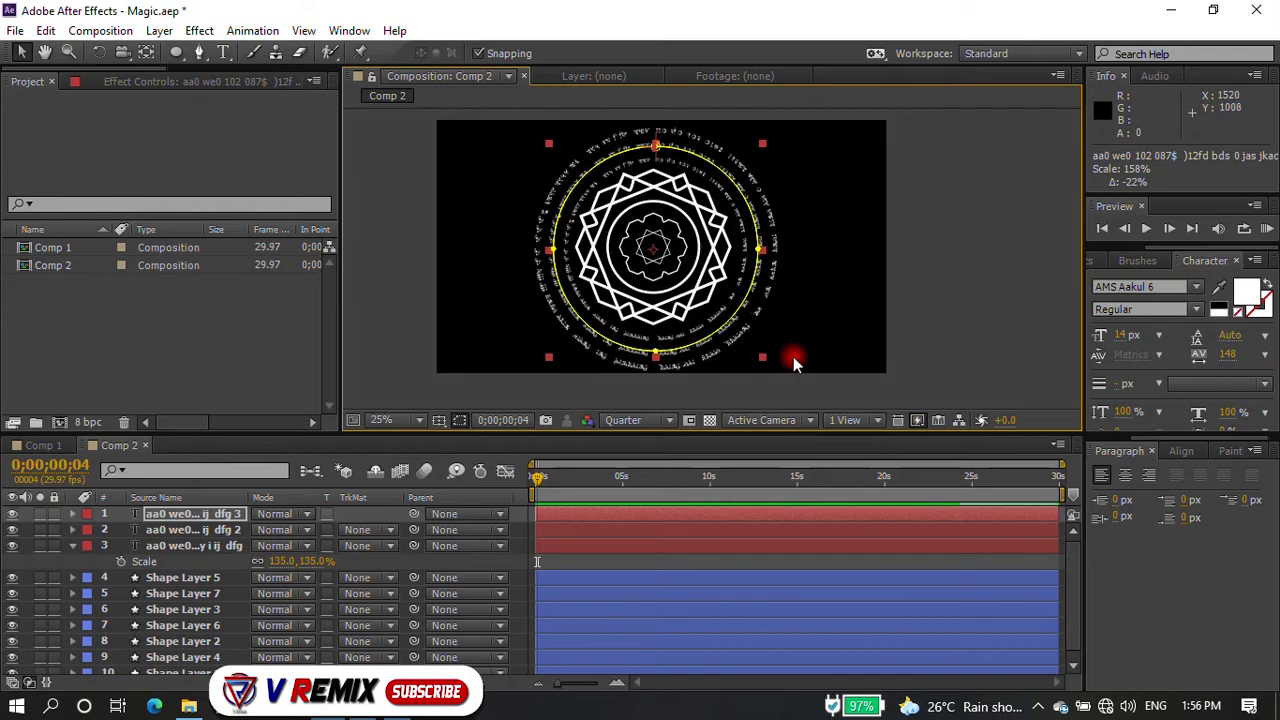
scroll(729, 329, "up", 4)
scroll(718, 323, "down", 1)
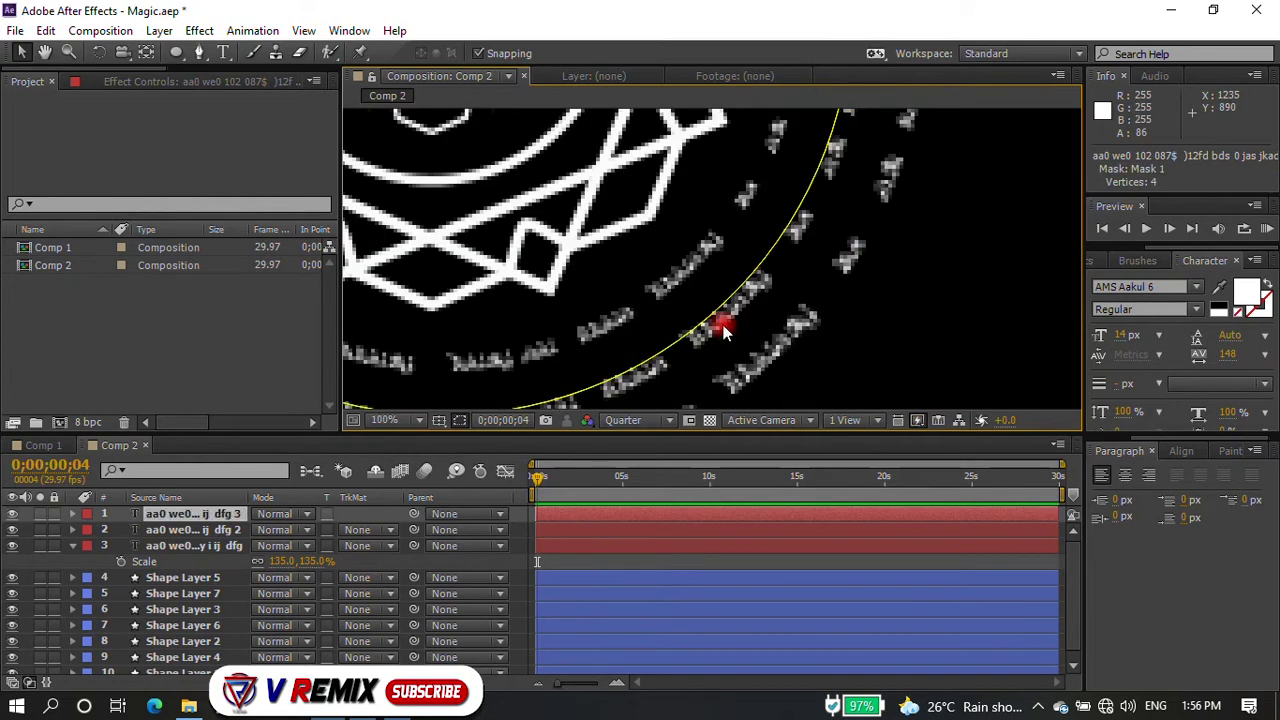
- Select the copy's path text and raise its font size to 44 px
left_click(223, 52)
scroll(735, 320, "down", 1)
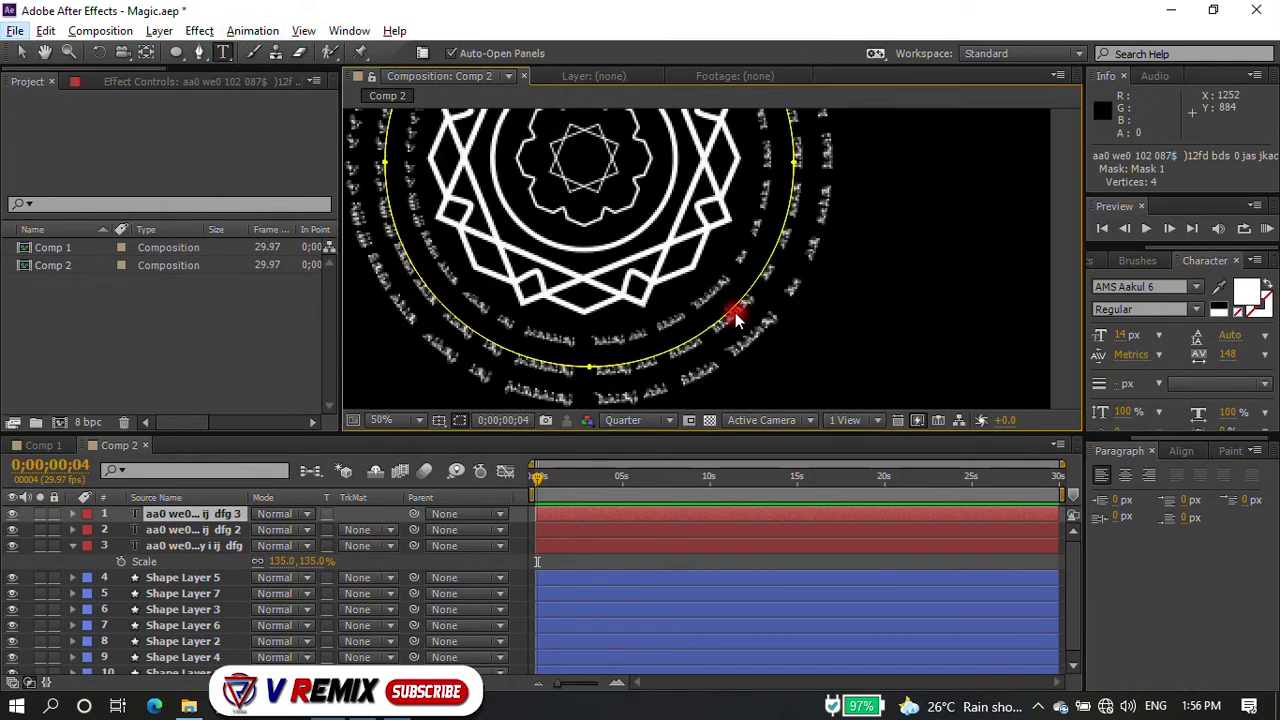
left_click_drag(745, 302, 487, 373)
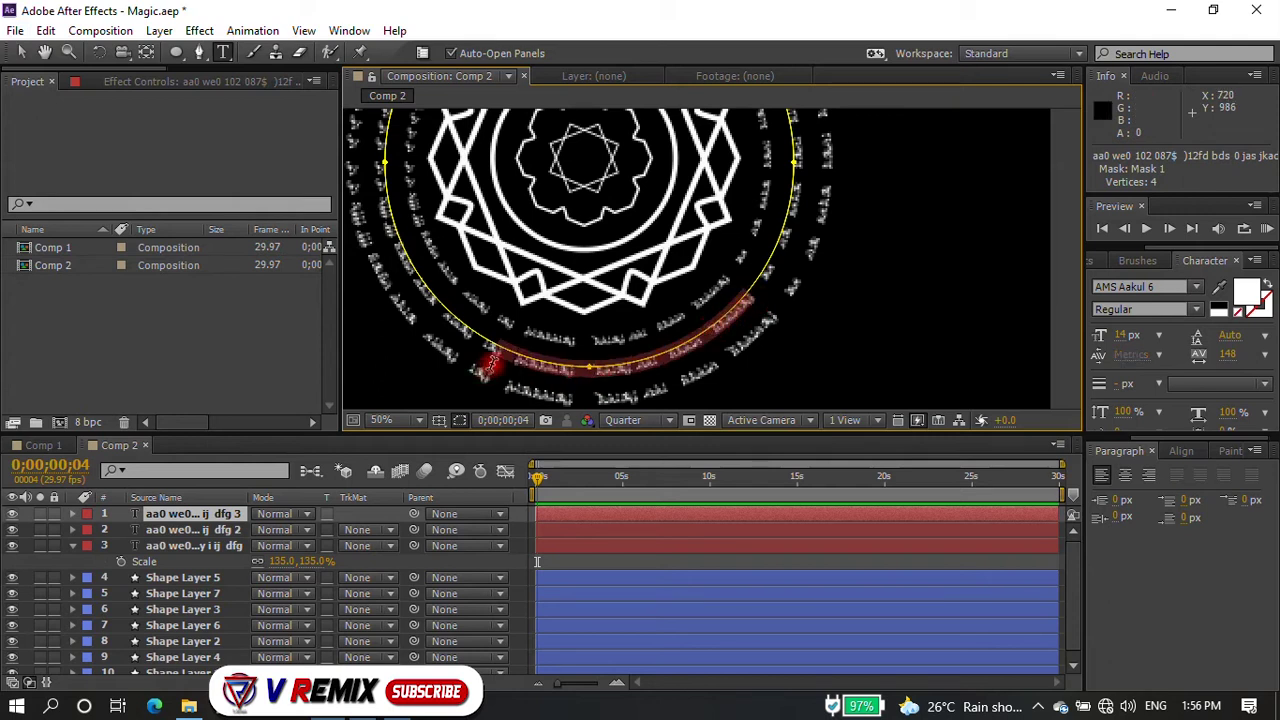
mouse_move(766, 286)
left_mouse_down()
mouse_move(466, 305)
mouse_move(1050, 325)
left_mouse_up()
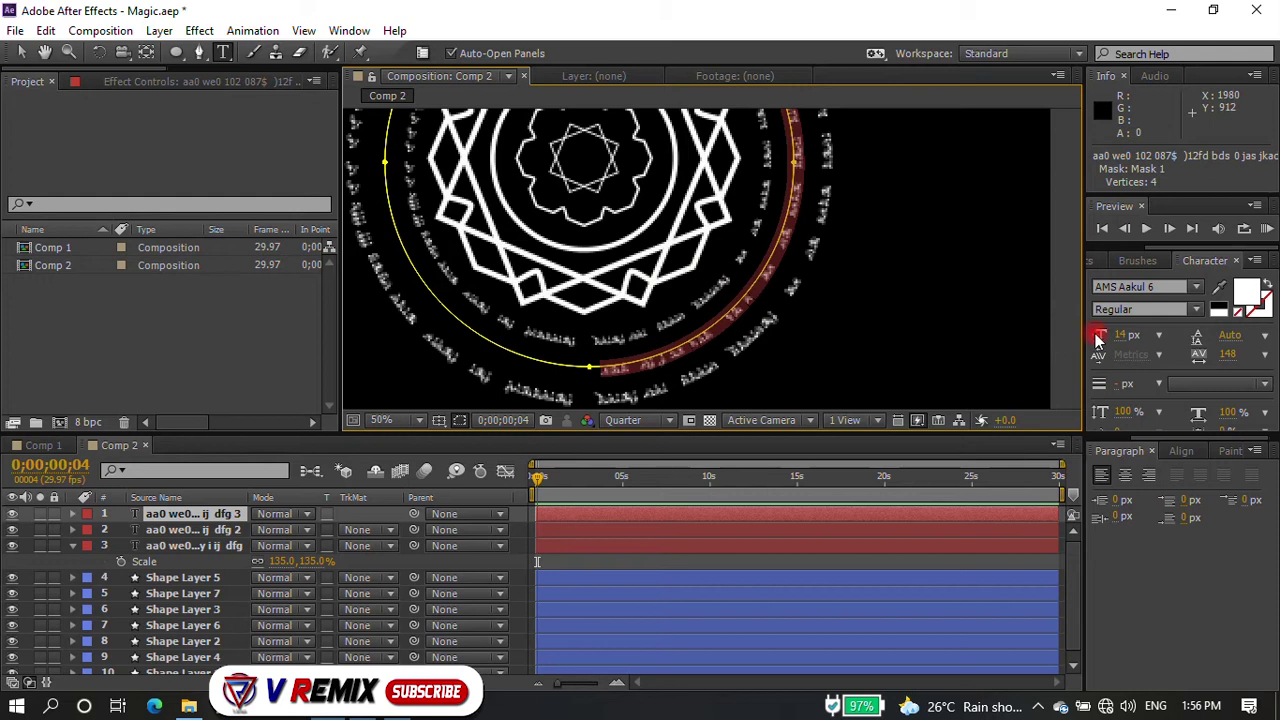
mouse_move(1097, 340)
left_mouse_down()
mouse_move(1190, 337)
mouse_move(1137, 340)
left_mouse_up()
left_click_drag(1043, 335, 1100, 345)
- Undo an accidental text paste and return to the Selection tool
scroll(866, 309, "down", 2)
scroll(775, 204, "up", 1)
scroll(880, 240, "down", 1)
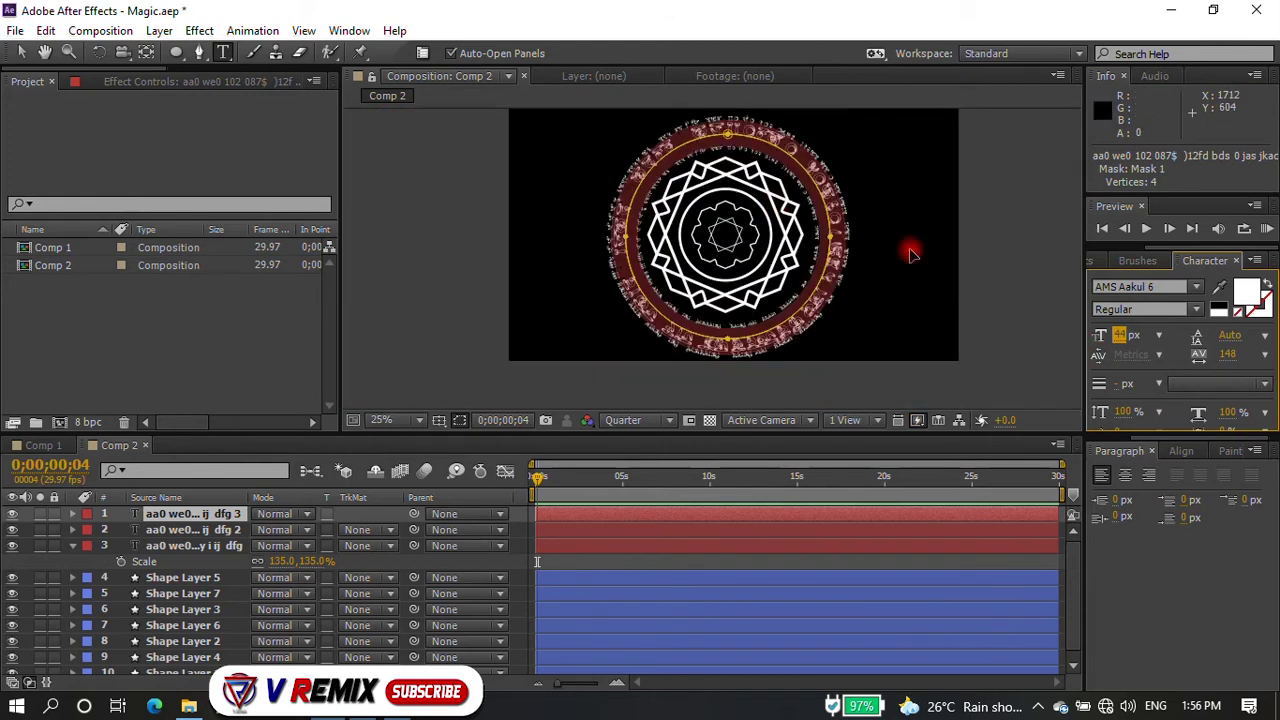
key("ctrl+v")
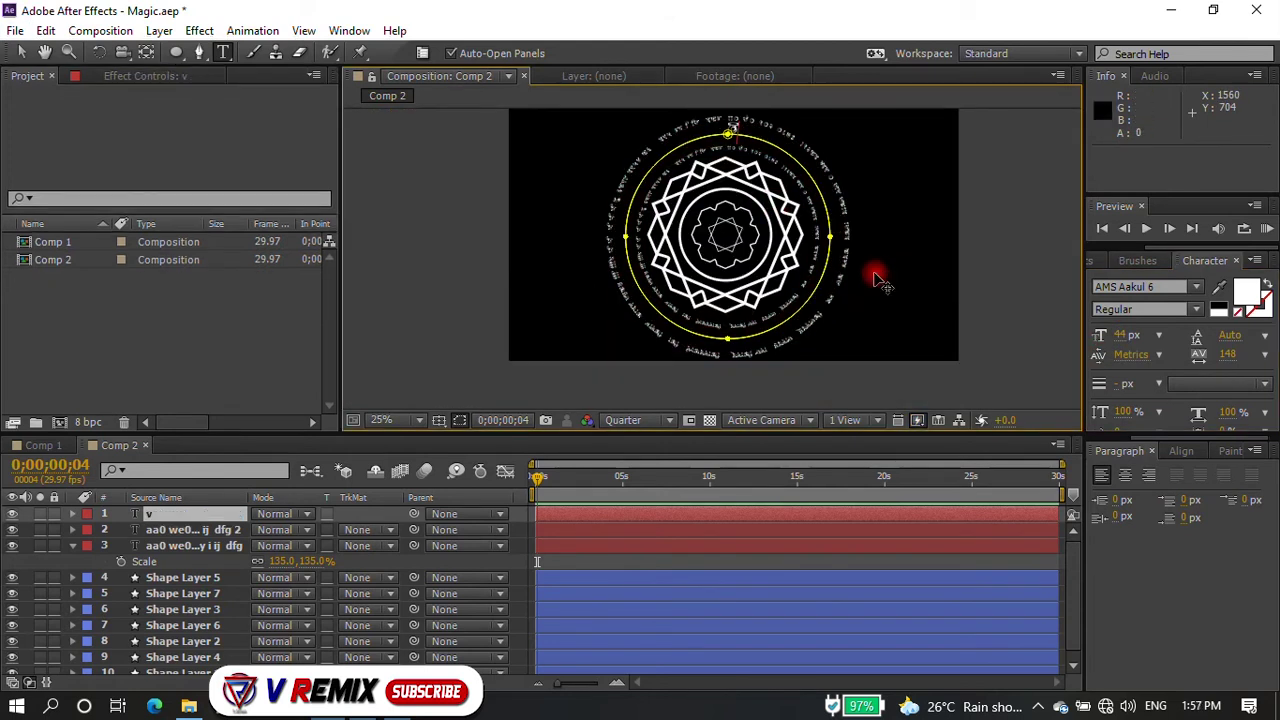
key("ctrl+z")
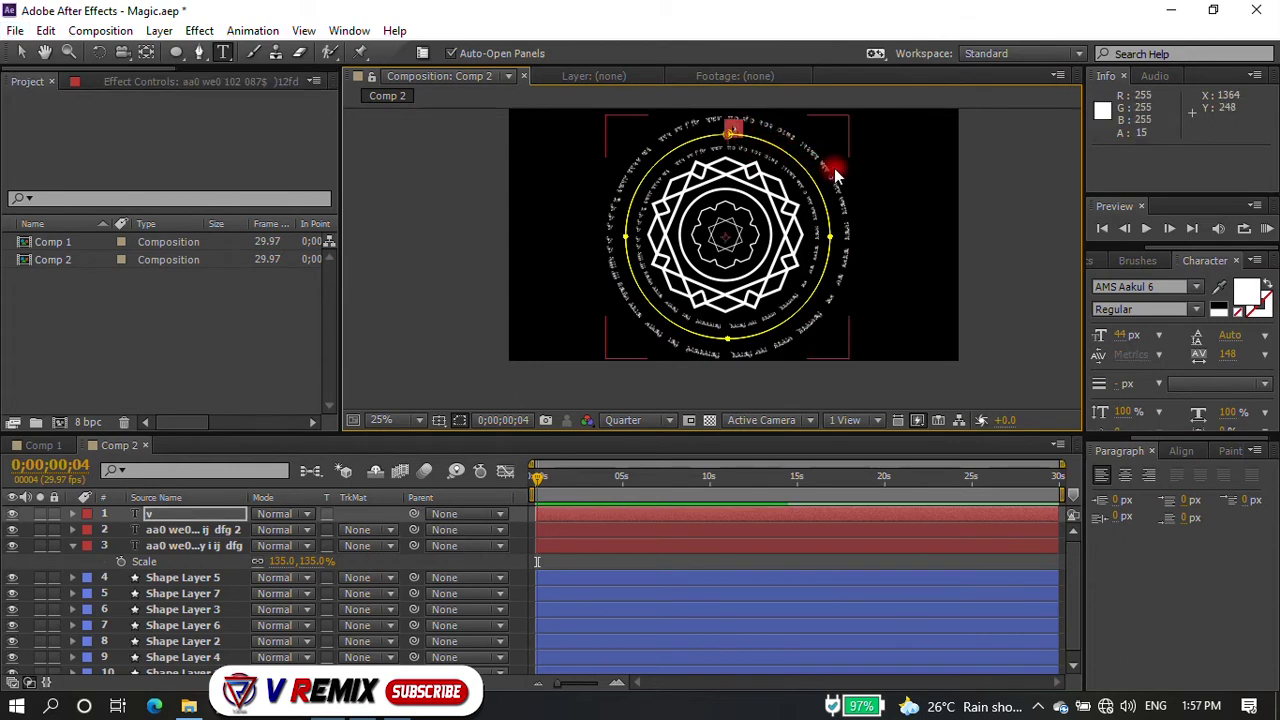
key("v")
left_click(586, 143)
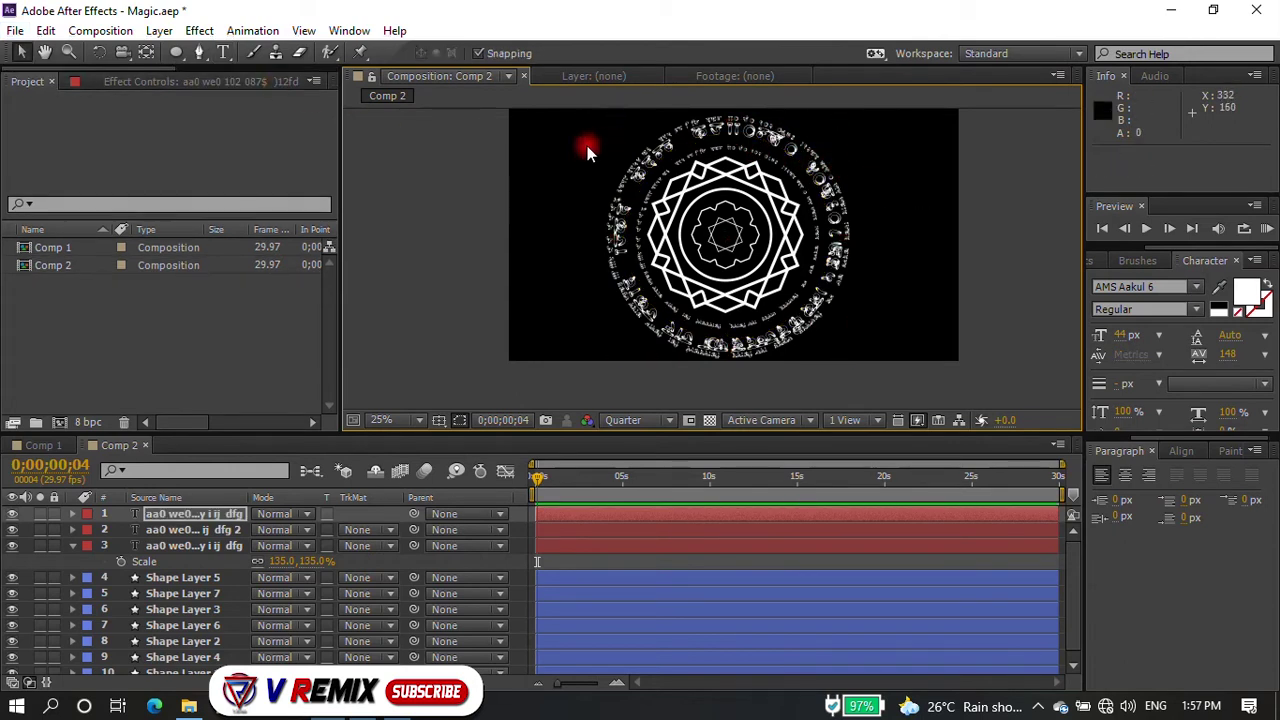
- Scrub the outer rune ring's Scale from 157.5% down to 149.5%
scroll(736, 255, "up", 2)
scroll(736, 255, "down", 2)
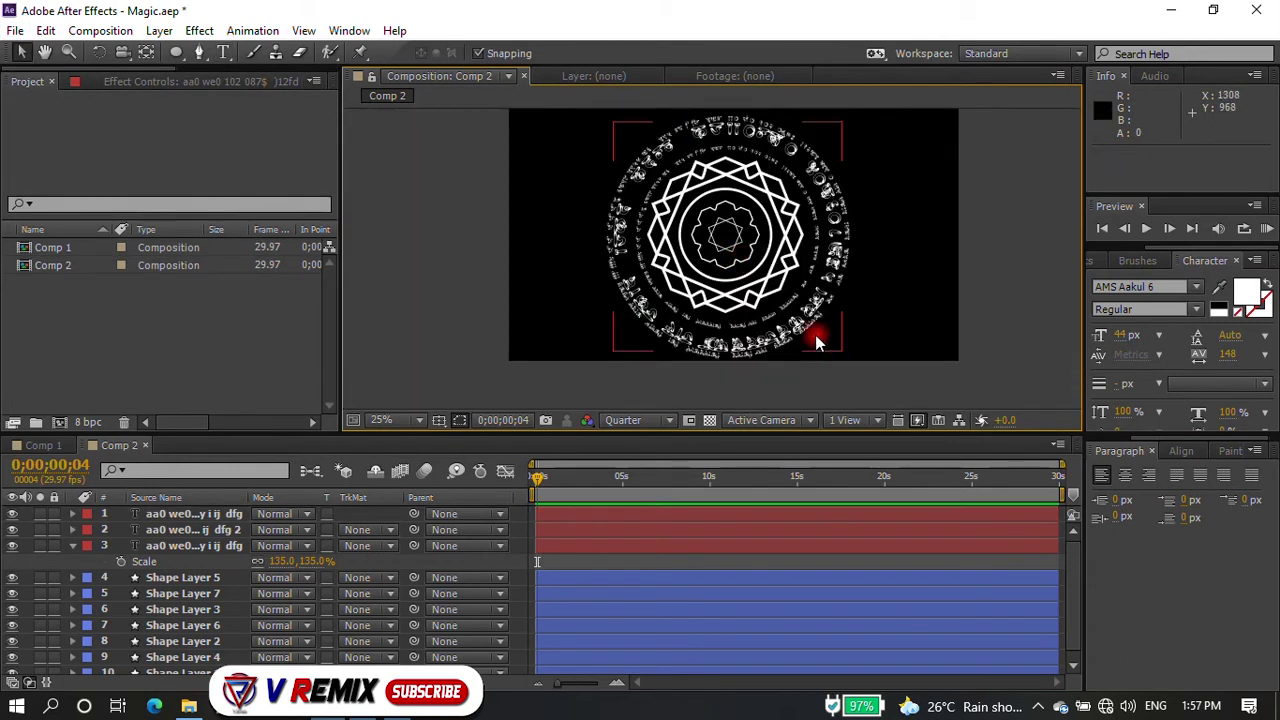
left_click(186, 515)
key("s")
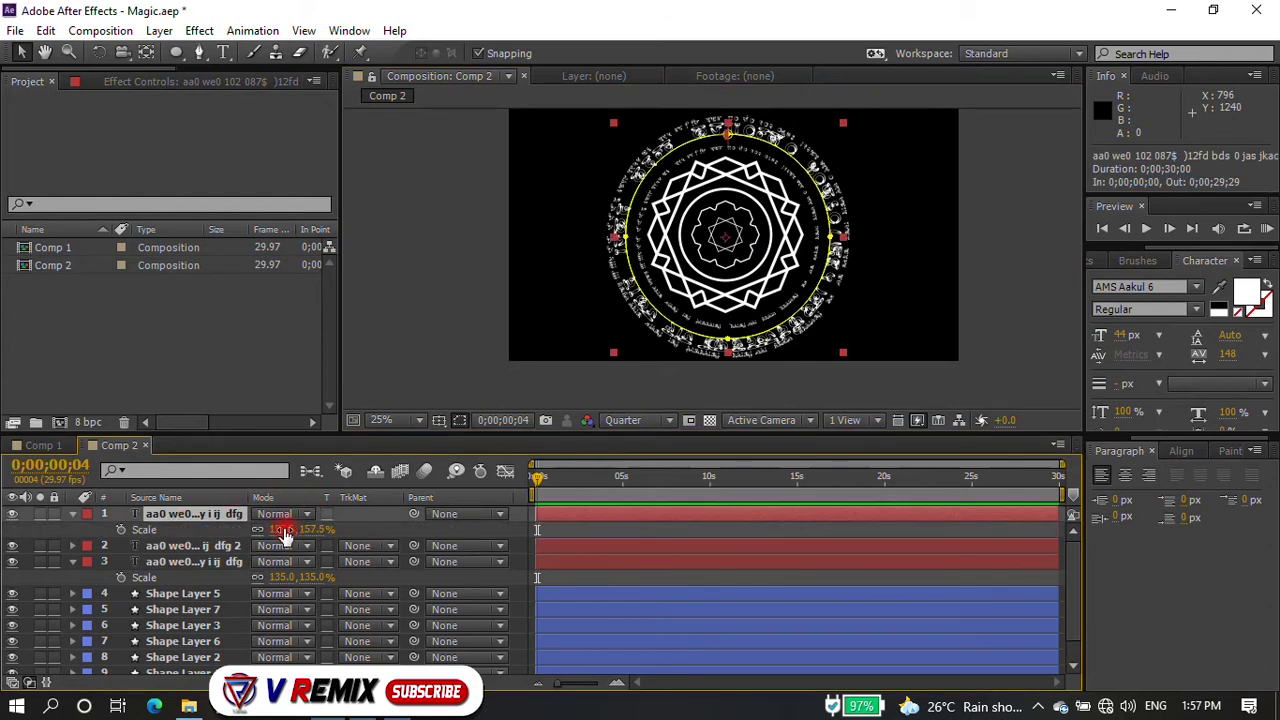
left_click_drag(285, 535, 272, 530)
left_click(491, 320)
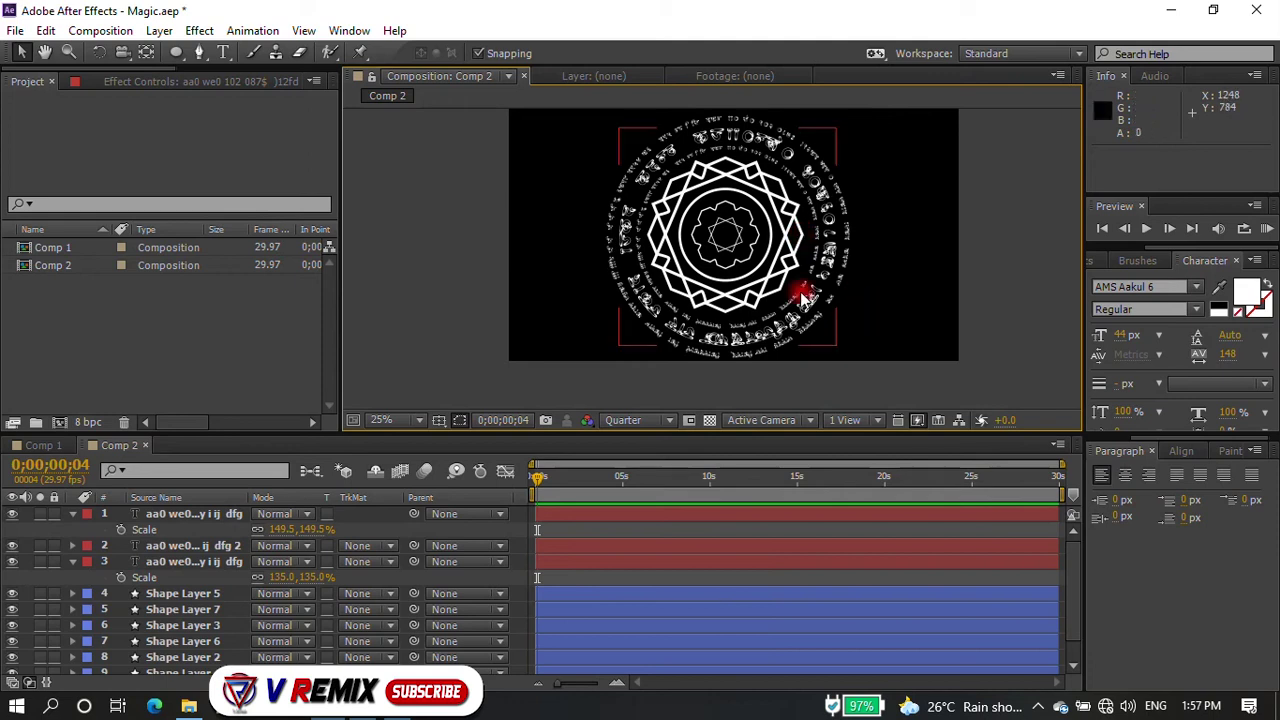
left_click(892, 228)
left_click(836, 256)
left_click(154, 595)
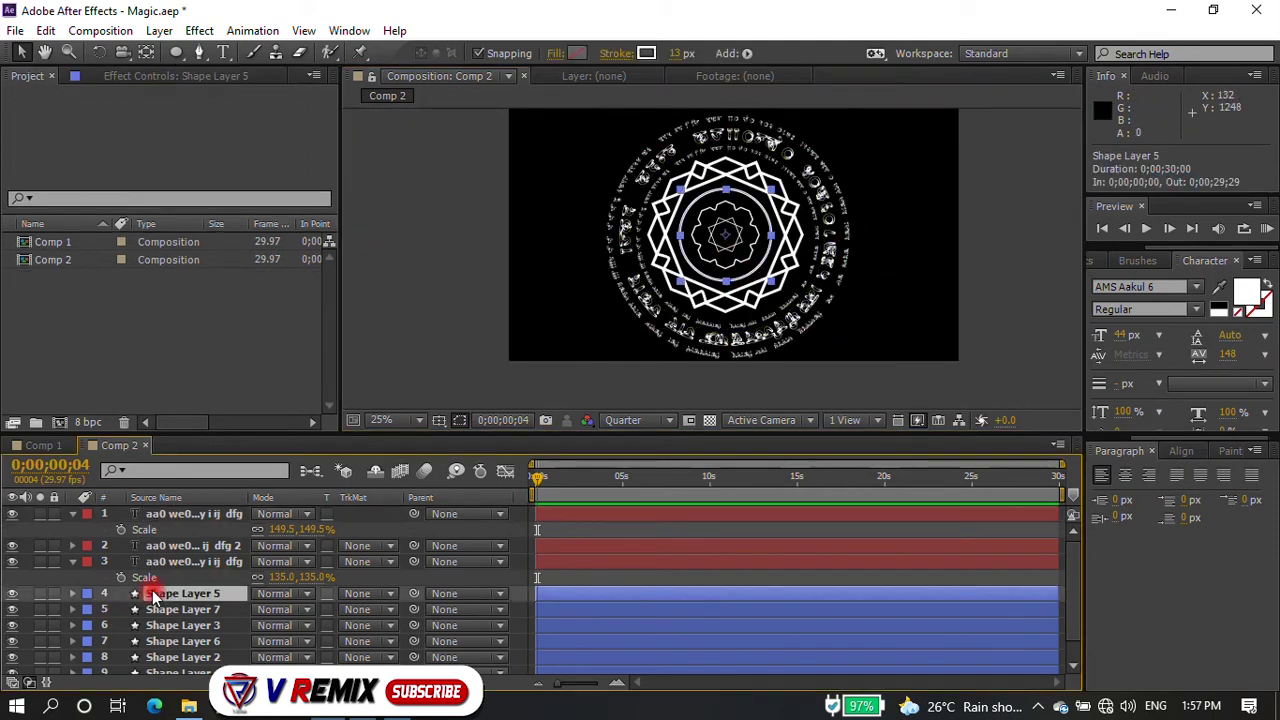
- Move Shape Layer 5 below Shape Layer 8 and thin Shape Layer 8's stroke from 13 px to 5 px
left_click_drag(220, 593, 431, 621)
key("s")
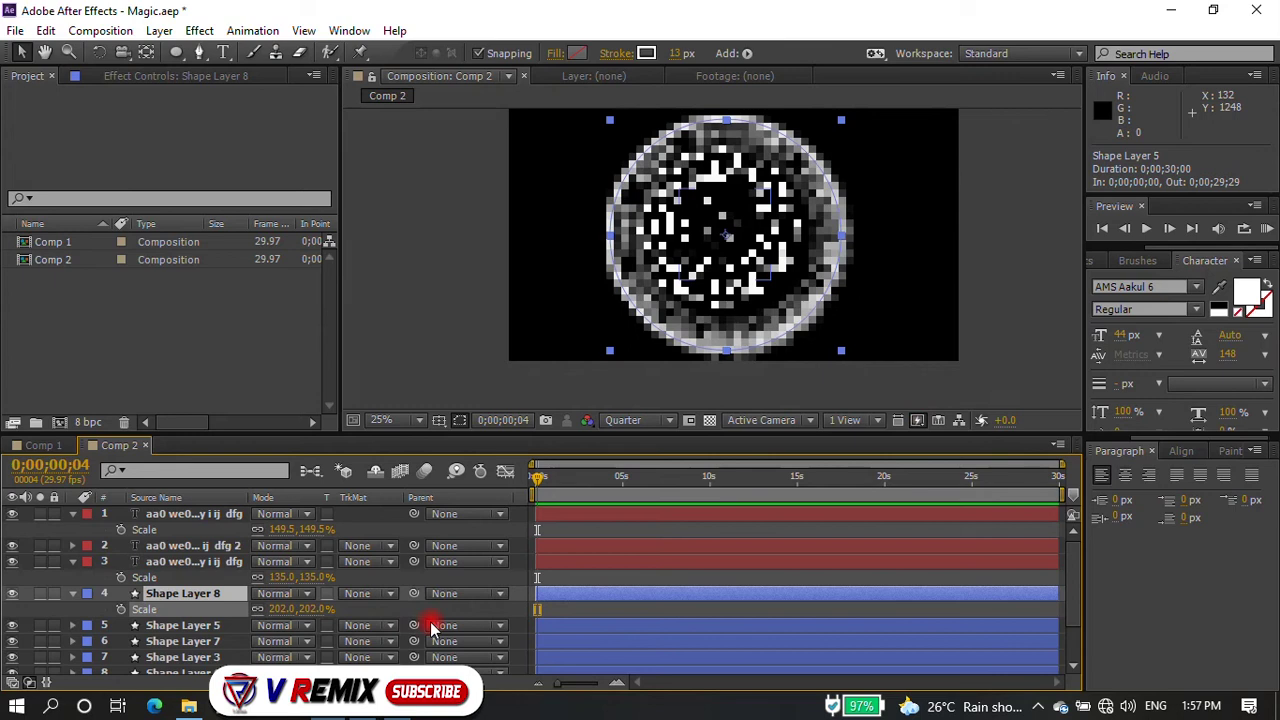
left_click_drag(694, 56, 664, 53)
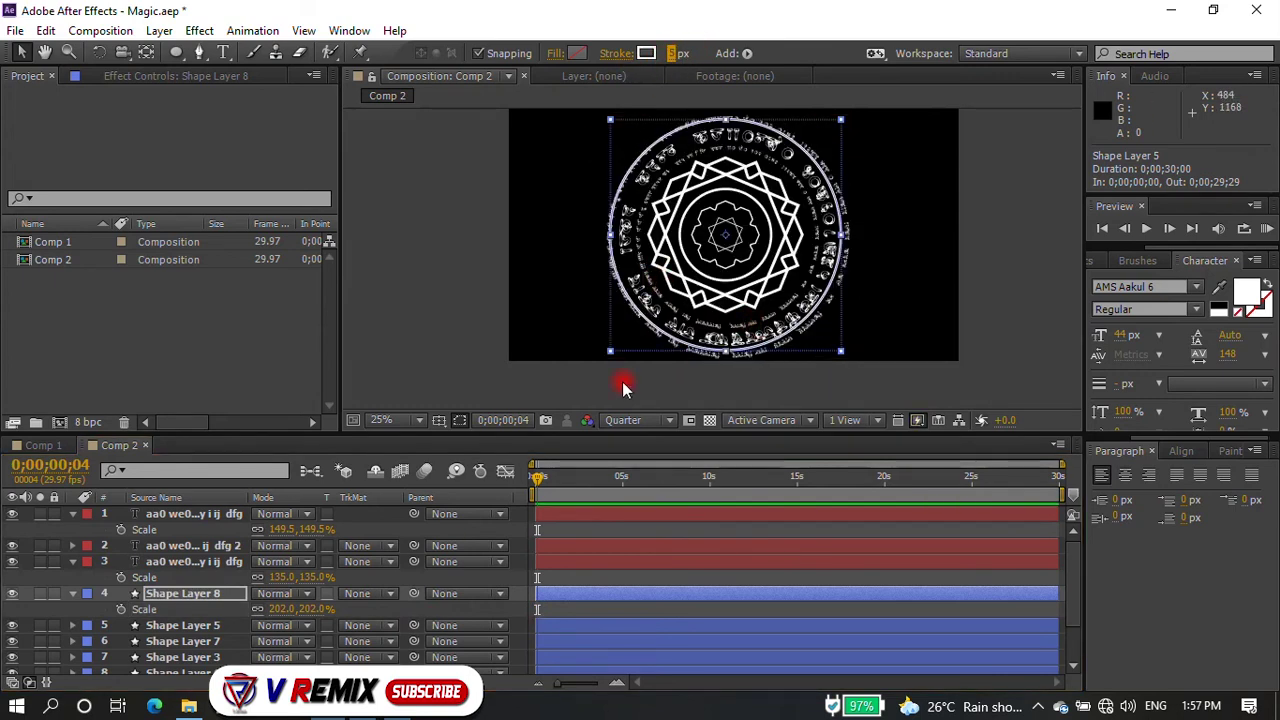
key("ctrl+a")
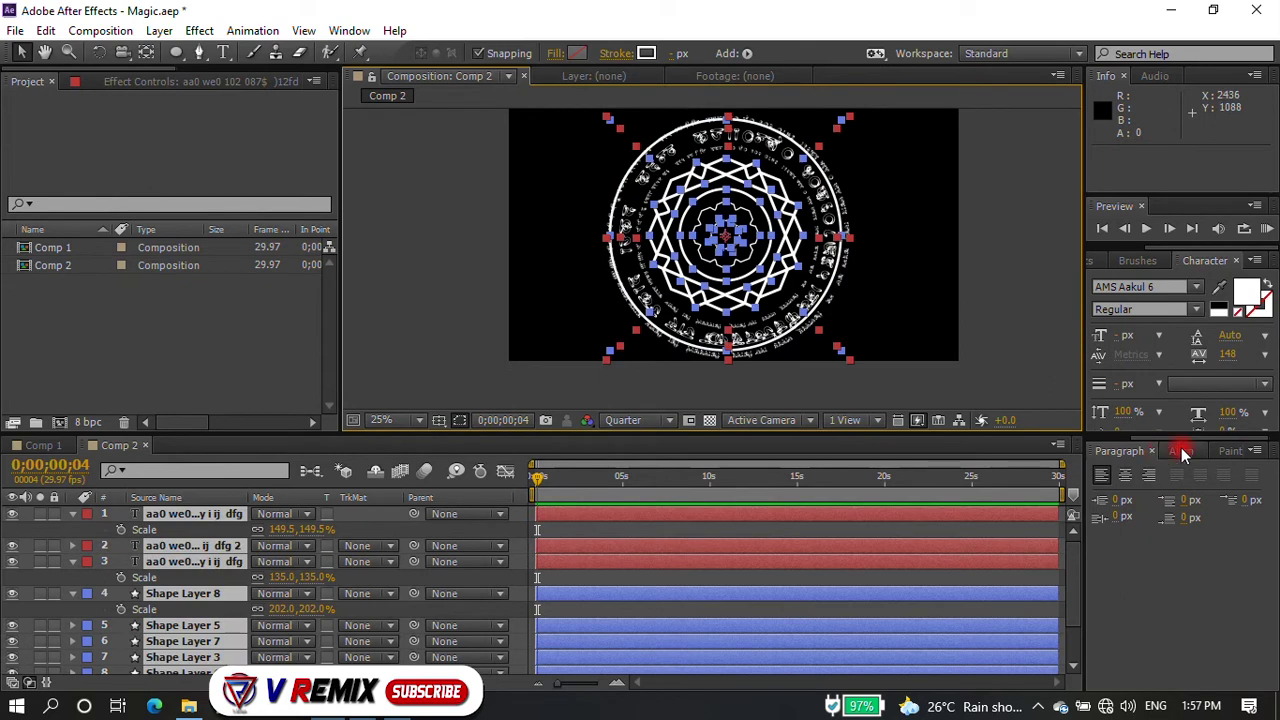
- Align all the selected layers to their horizontal centres
left_click(1182, 451)
left_click(1122, 496)
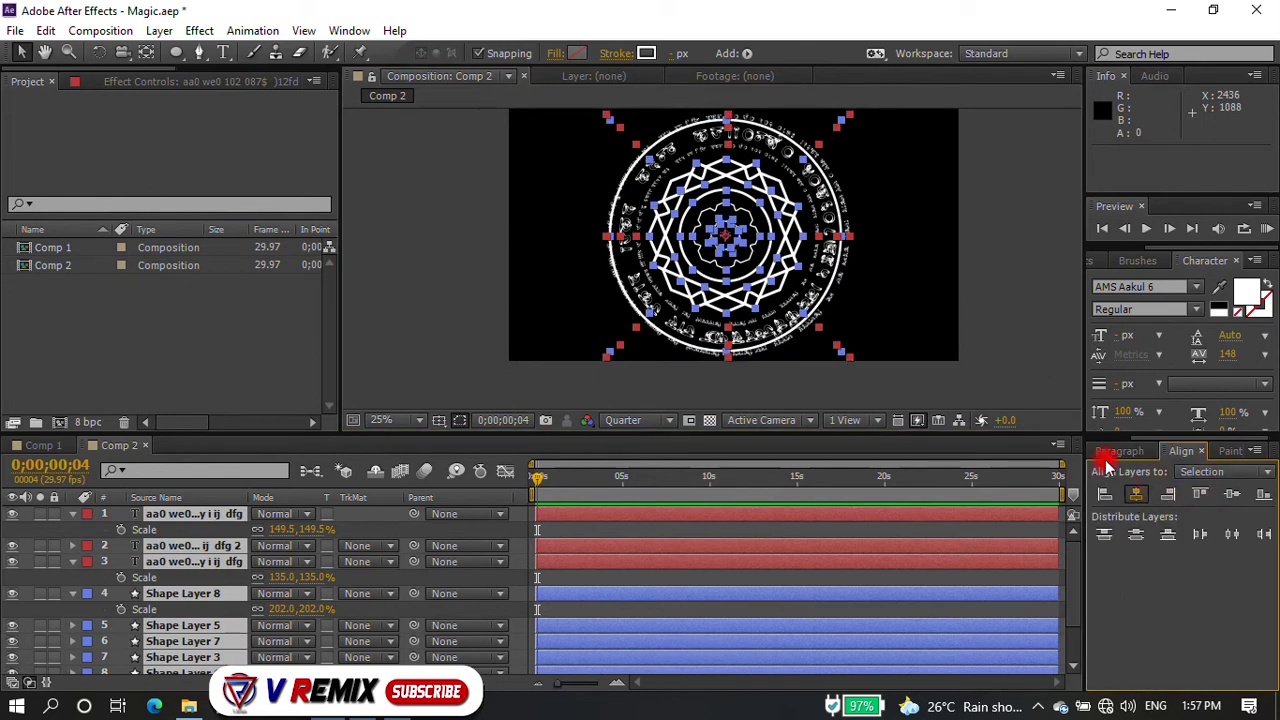
left_click(737, 251)
scroll(657, 220, "up", 2)
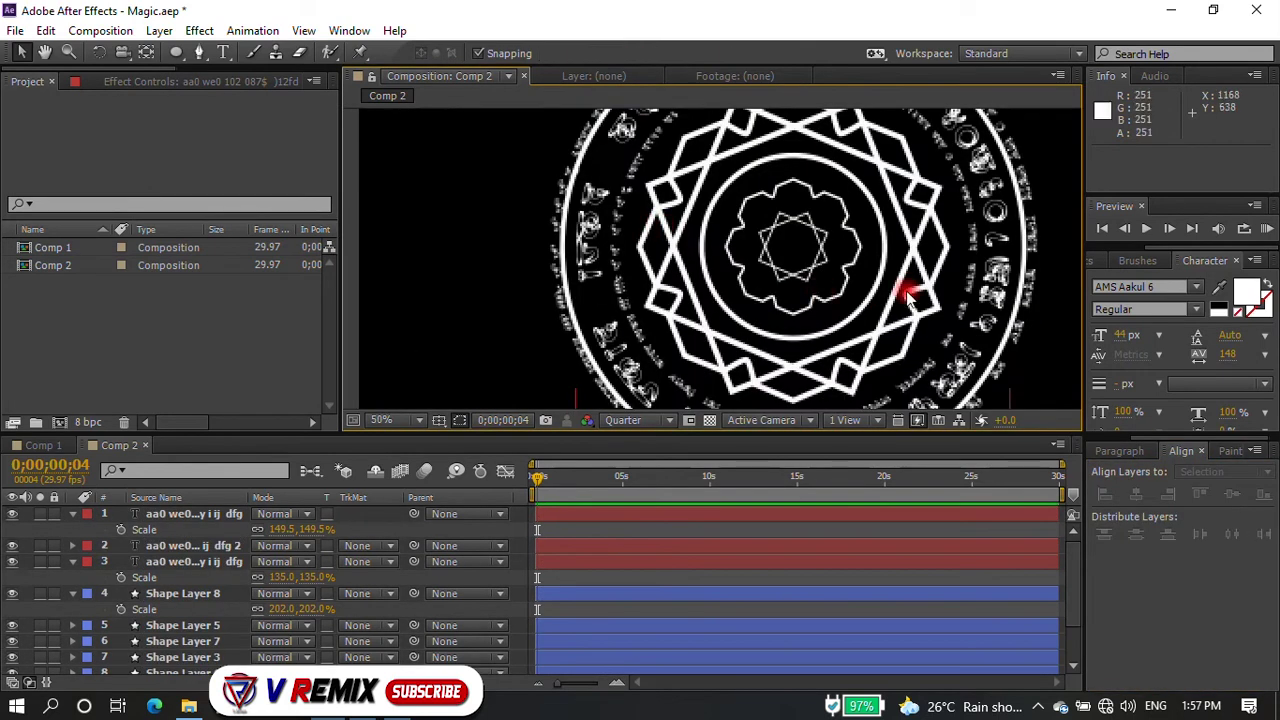
scroll(616, 288, "down", 2)
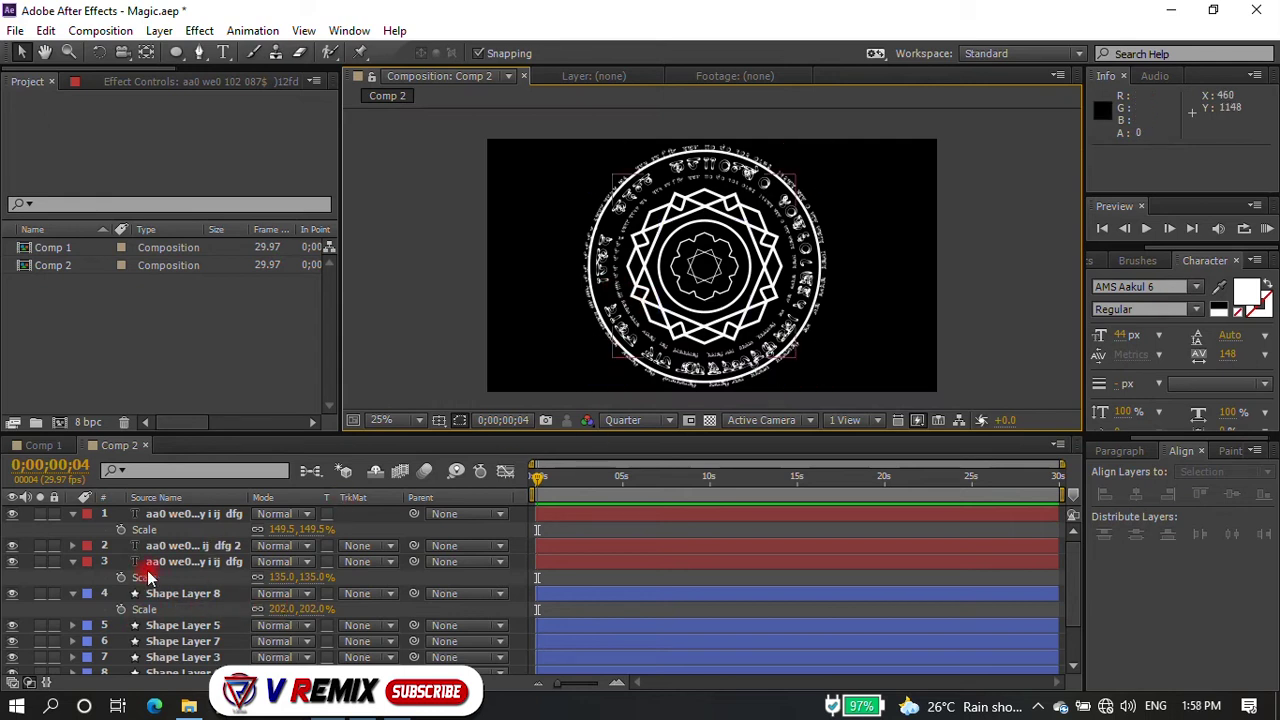
- Set Shape Layer 8 to 194% scale with a 3 px stroke
left_click(192, 595)
left_click_drag(287, 612, 280, 610)
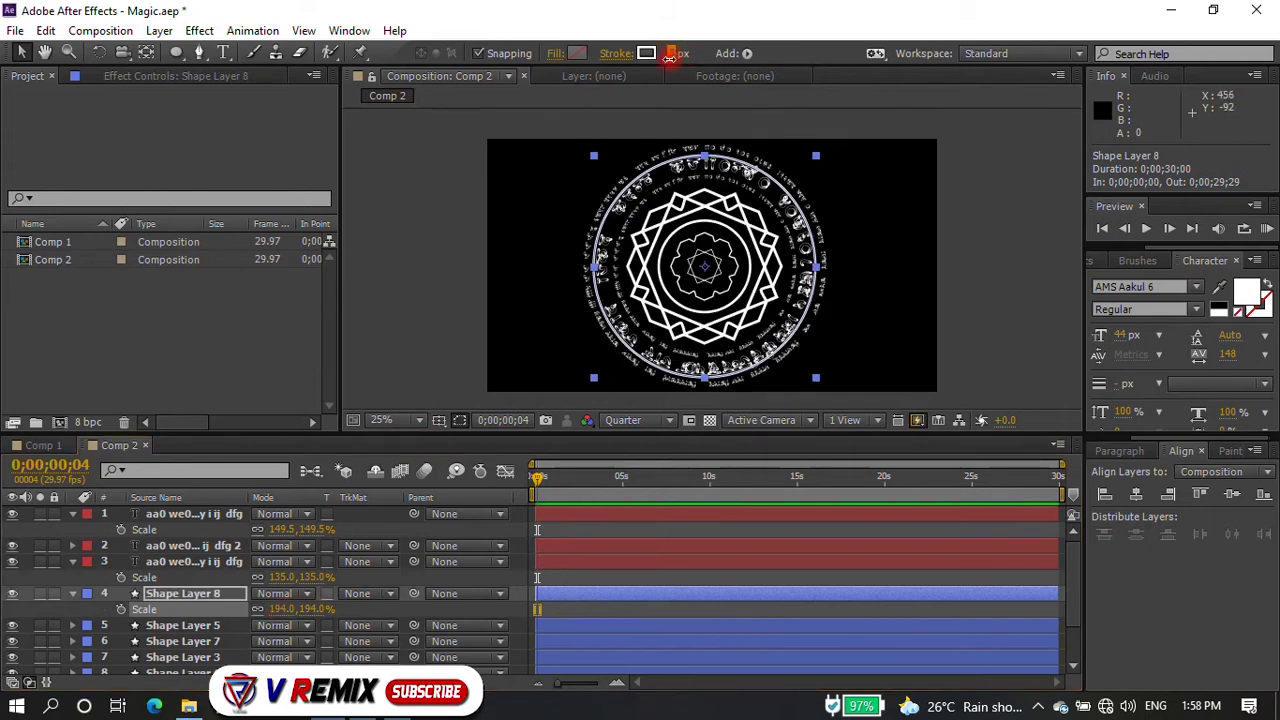
left_click(536, 254)
left_click(189, 593)
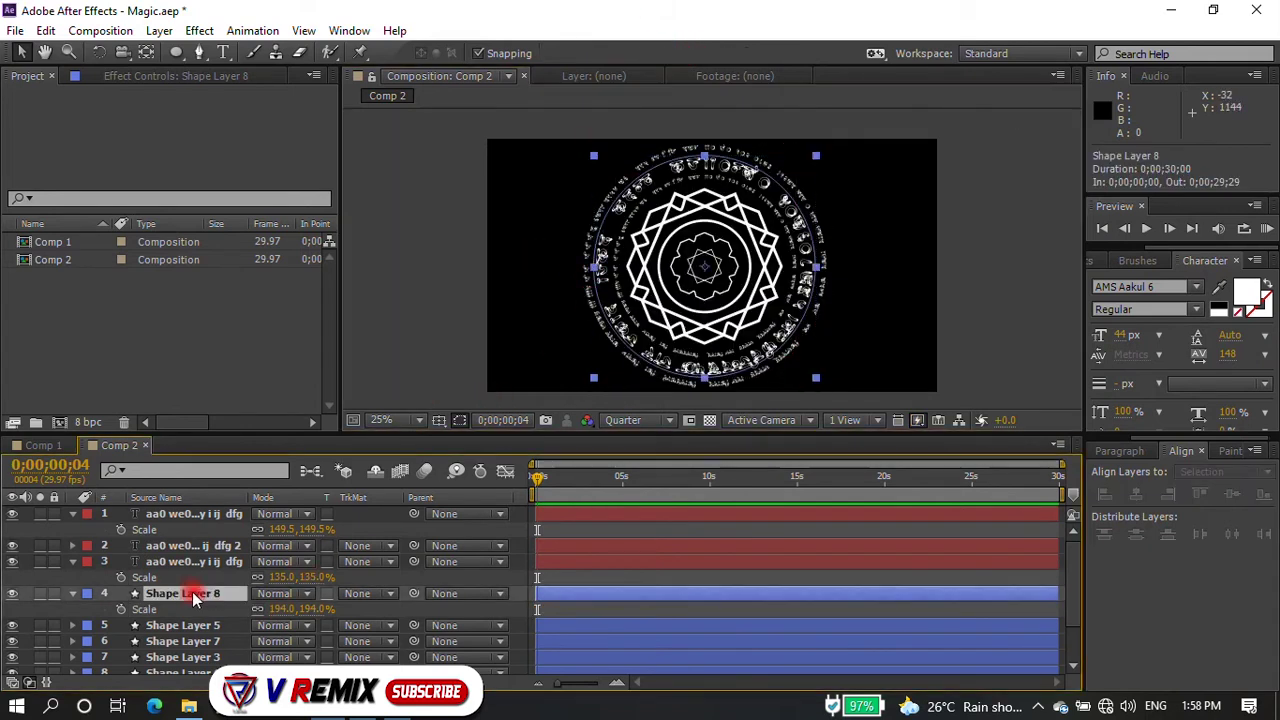
left_click_drag(672, 54, 684, 76)
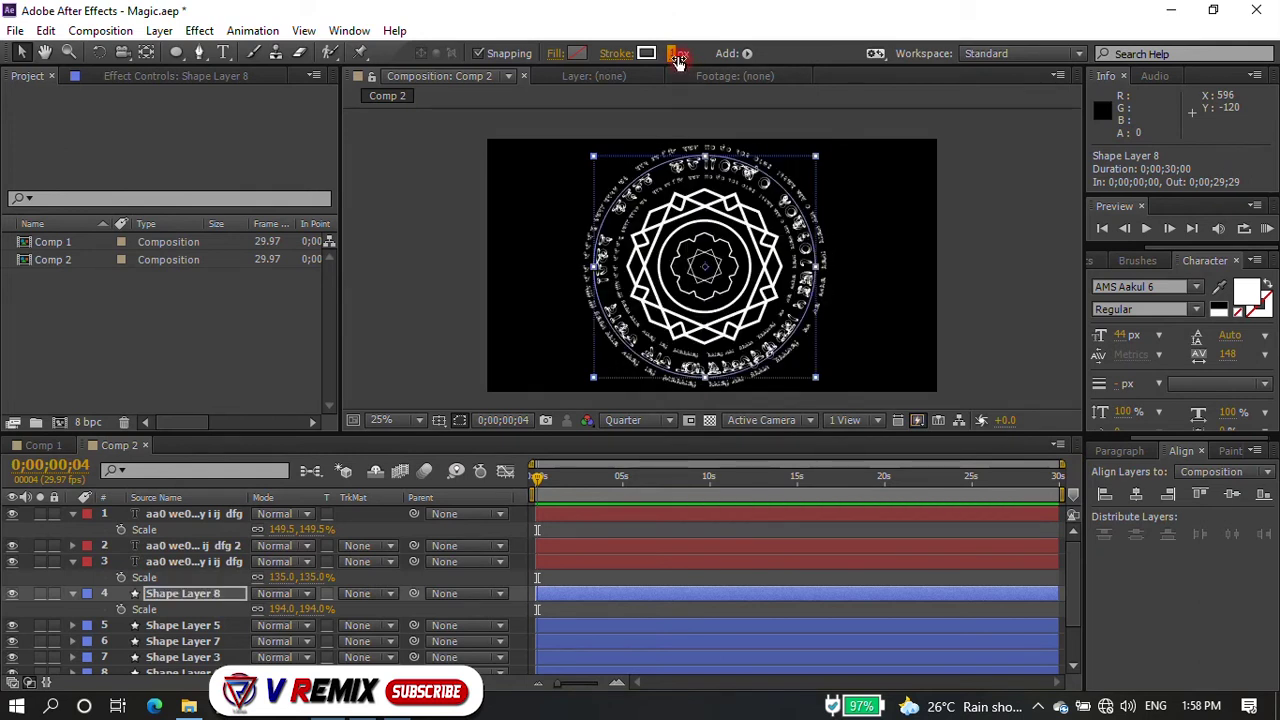
left_click(543, 197)
- Duplicate Shape Layer 8 to create Shape Layer 9
scroll(808, 194, "up", 2)
scroll(808, 194, "down", 2)
left_click(119, 609)
left_click(183, 595)
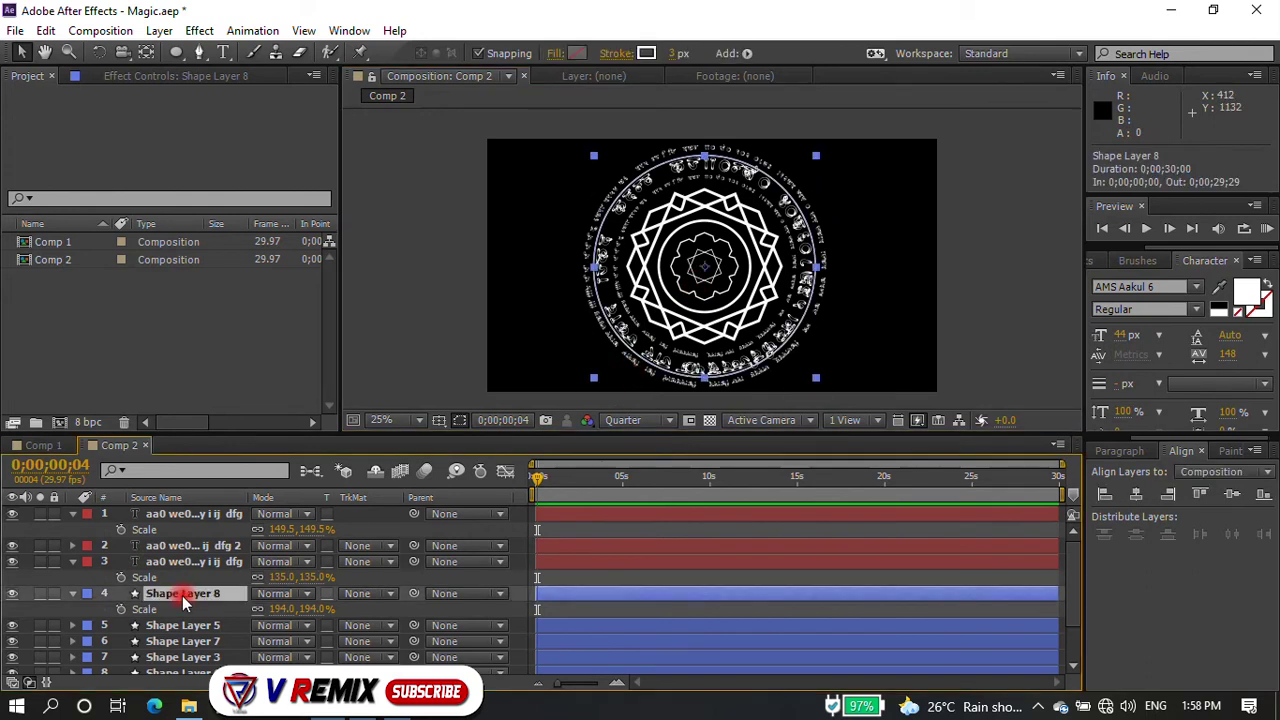
key("ctrl+d")
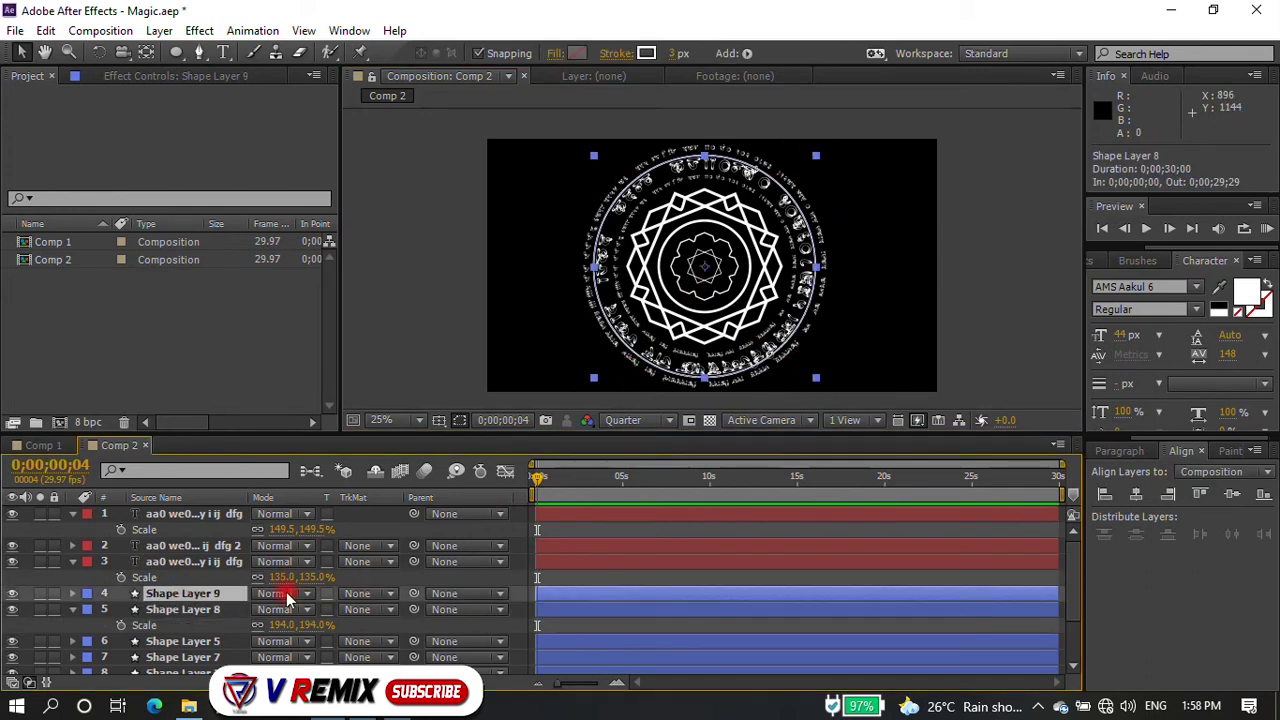
- Set Shape Layer 9's Scale to 216%
key("s")
left_click_drag(282, 610, 310, 612)
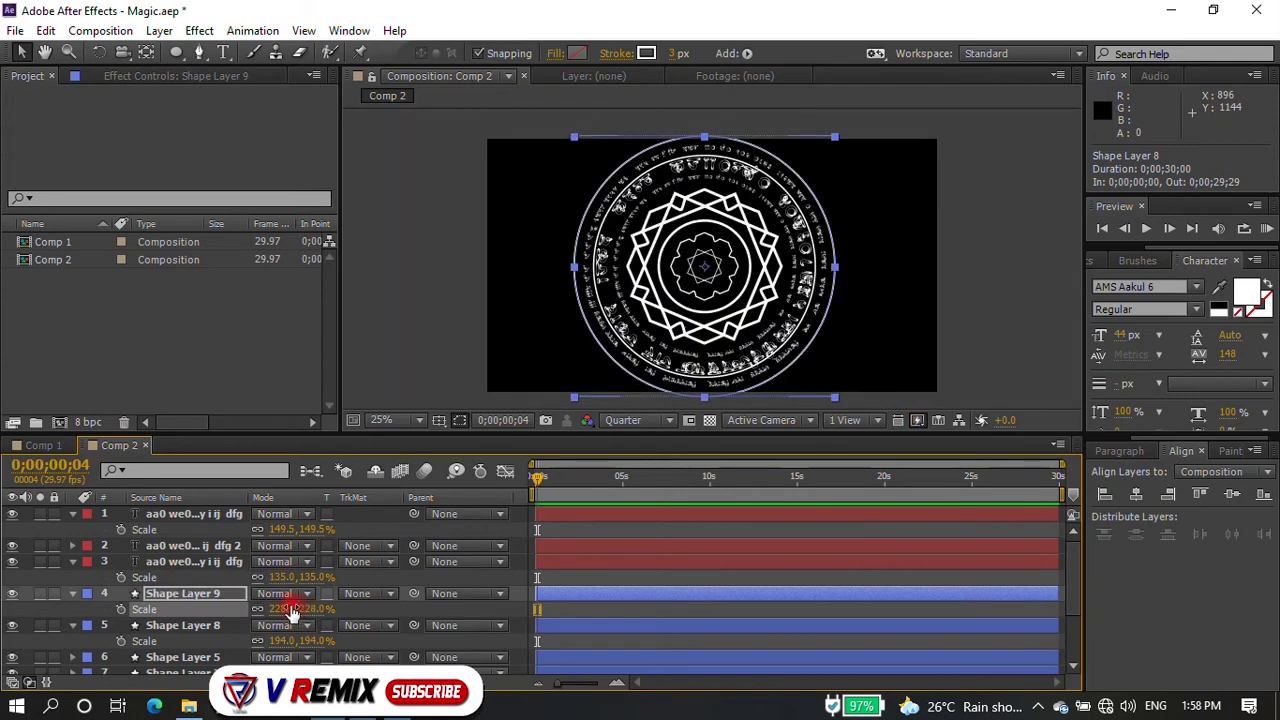
left_click_drag(293, 612, 284, 617)
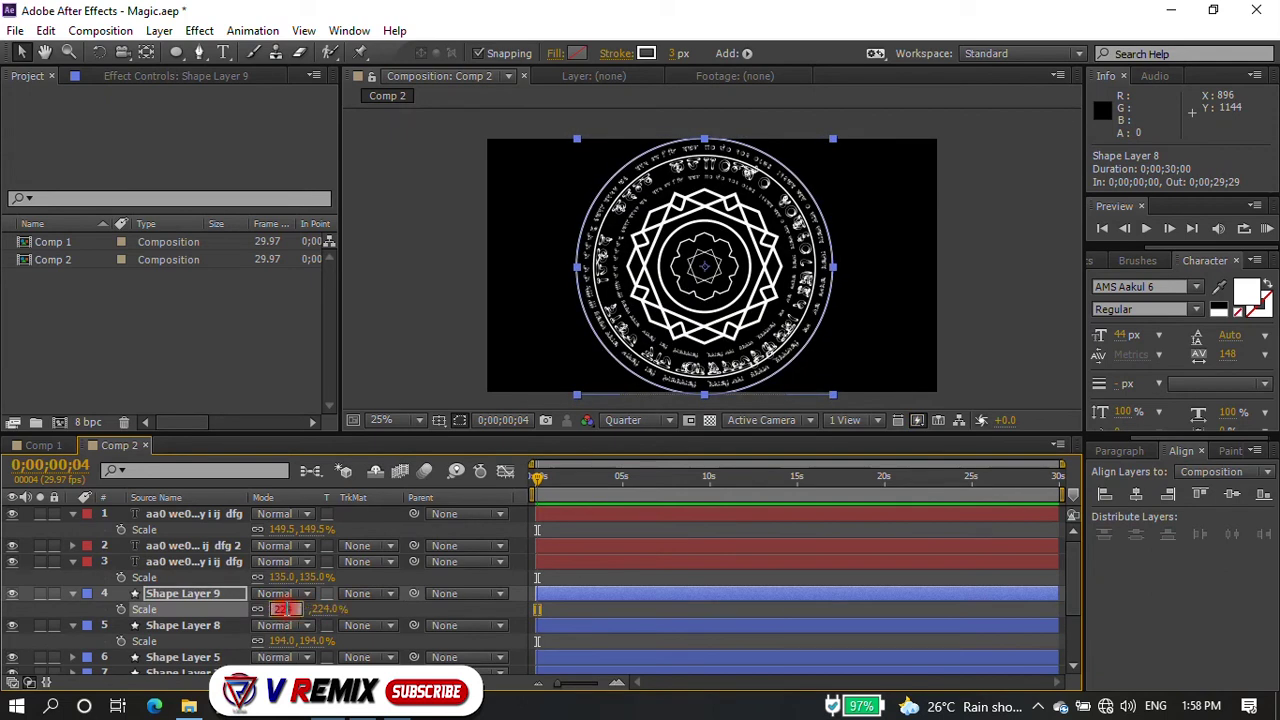
type("220")
key("Return")
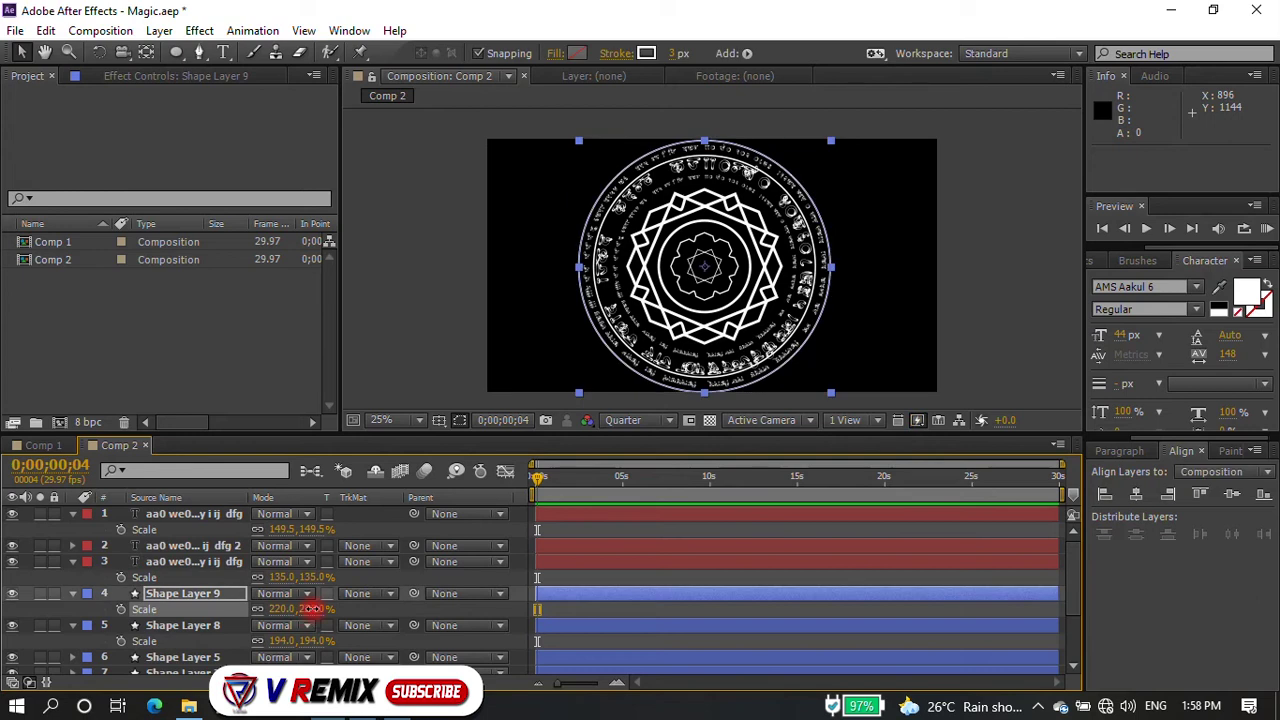
left_click(307, 617)
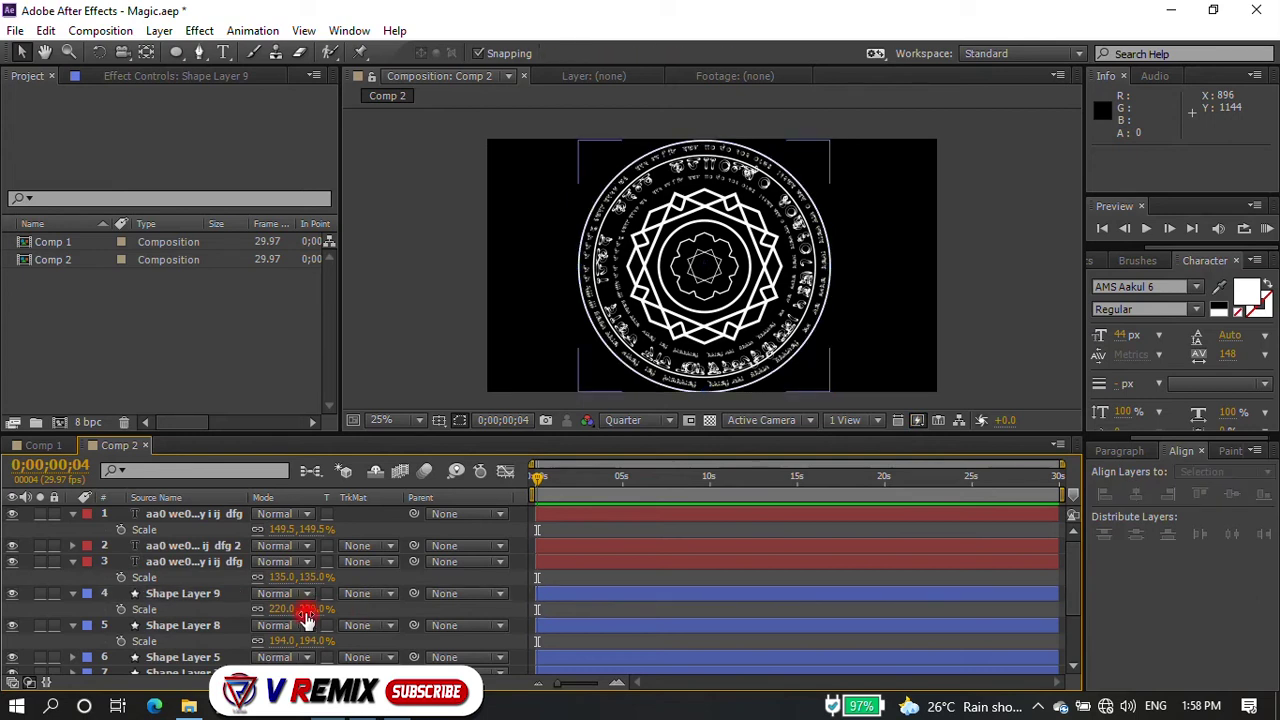
left_click_drag(300, 609, 292, 610)
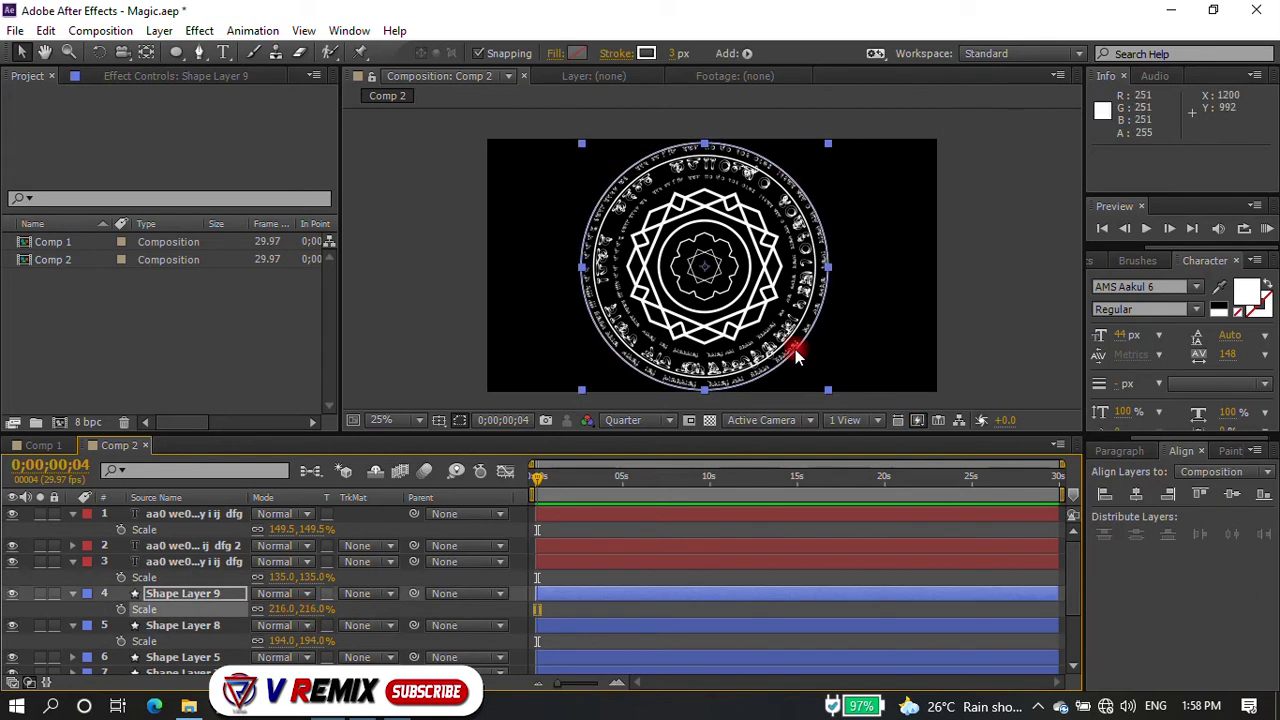
scroll(737, 252, "up", 2)
scroll(794, 277, "down", 2)
scroll(797, 277, "up", 2)
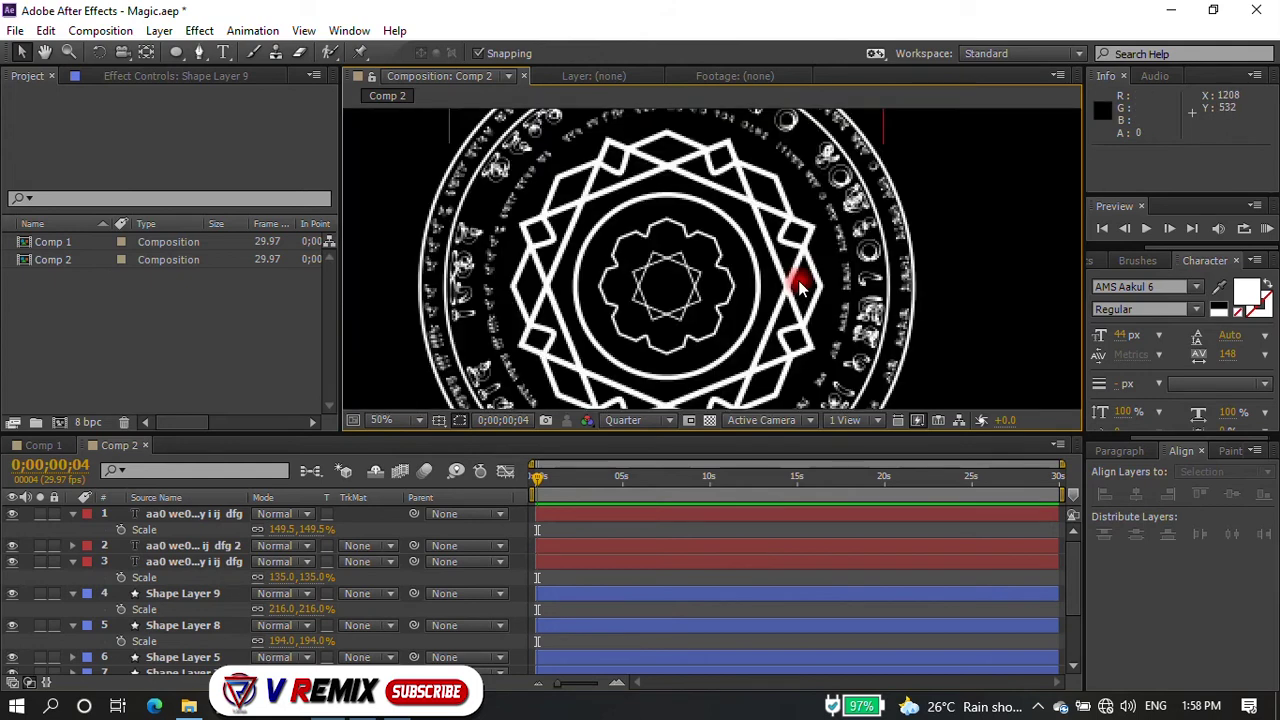
scroll(611, 288, "down", 2)
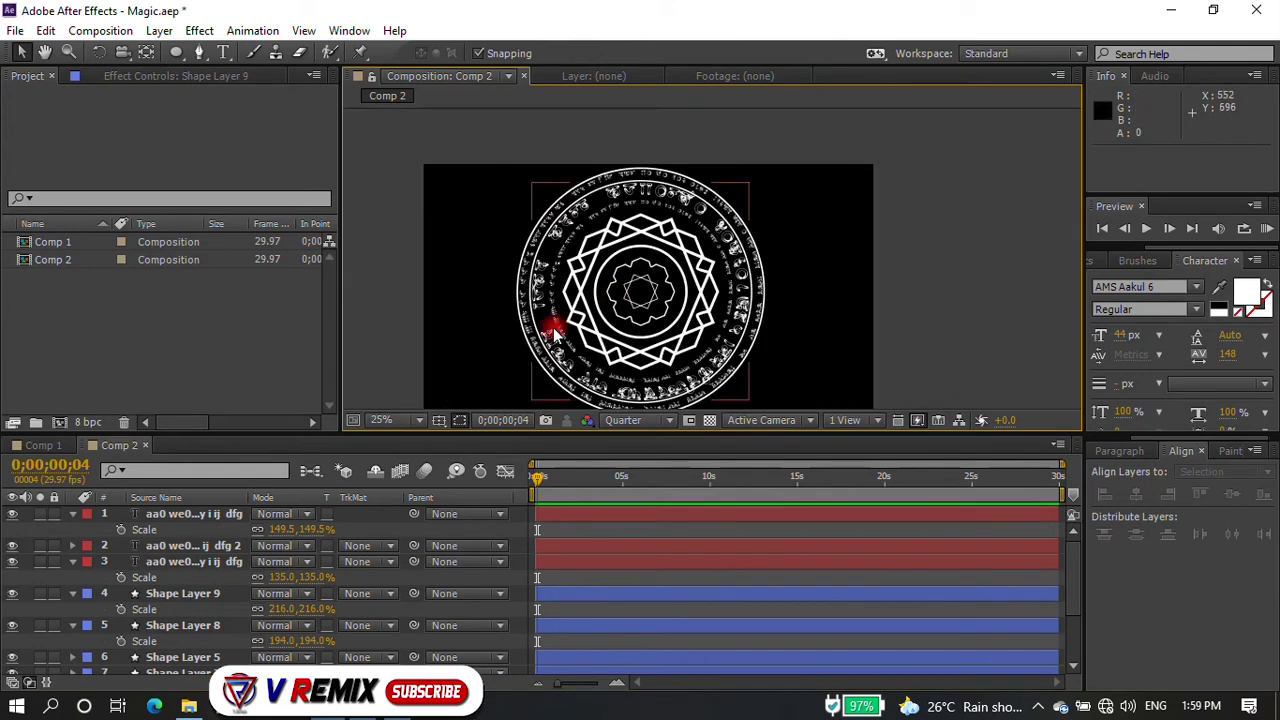
- Duplicate it as Shape Layer 10 at 163% scale, then collapse all layer properties
left_click(200, 592)
key("ctrl+d")
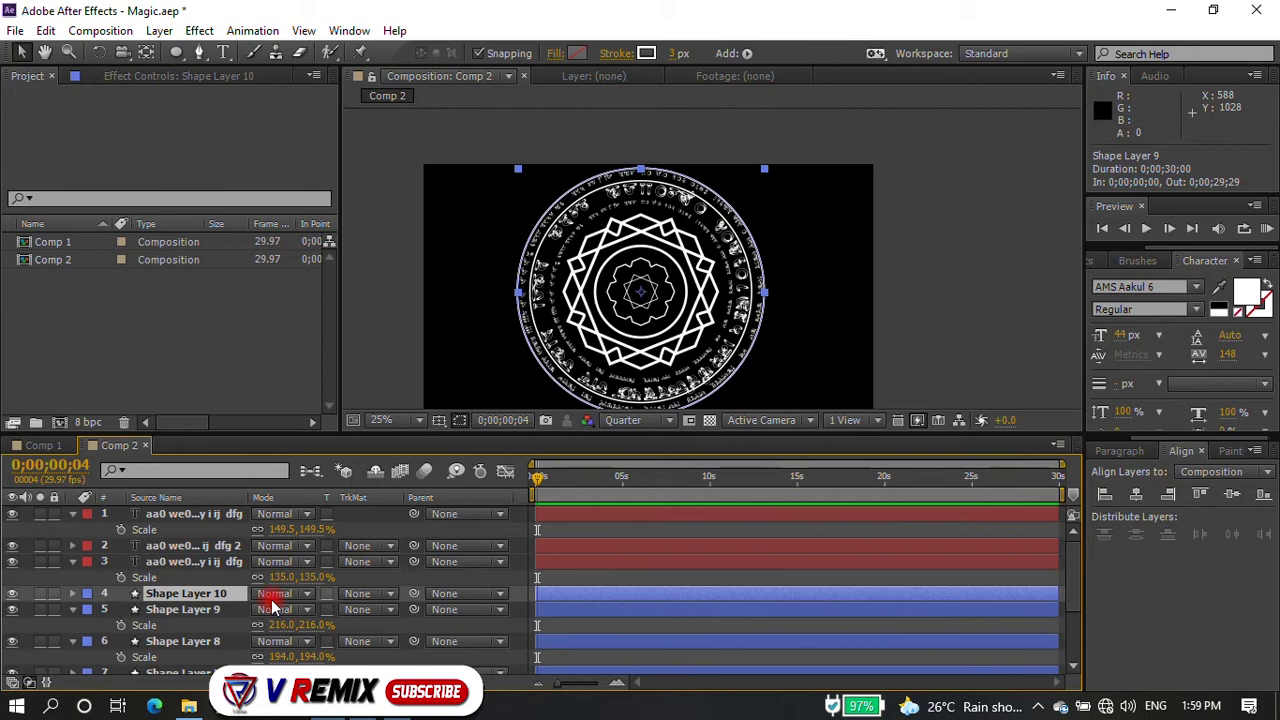
key("s")
left_click_drag(285, 609, 233, 613)
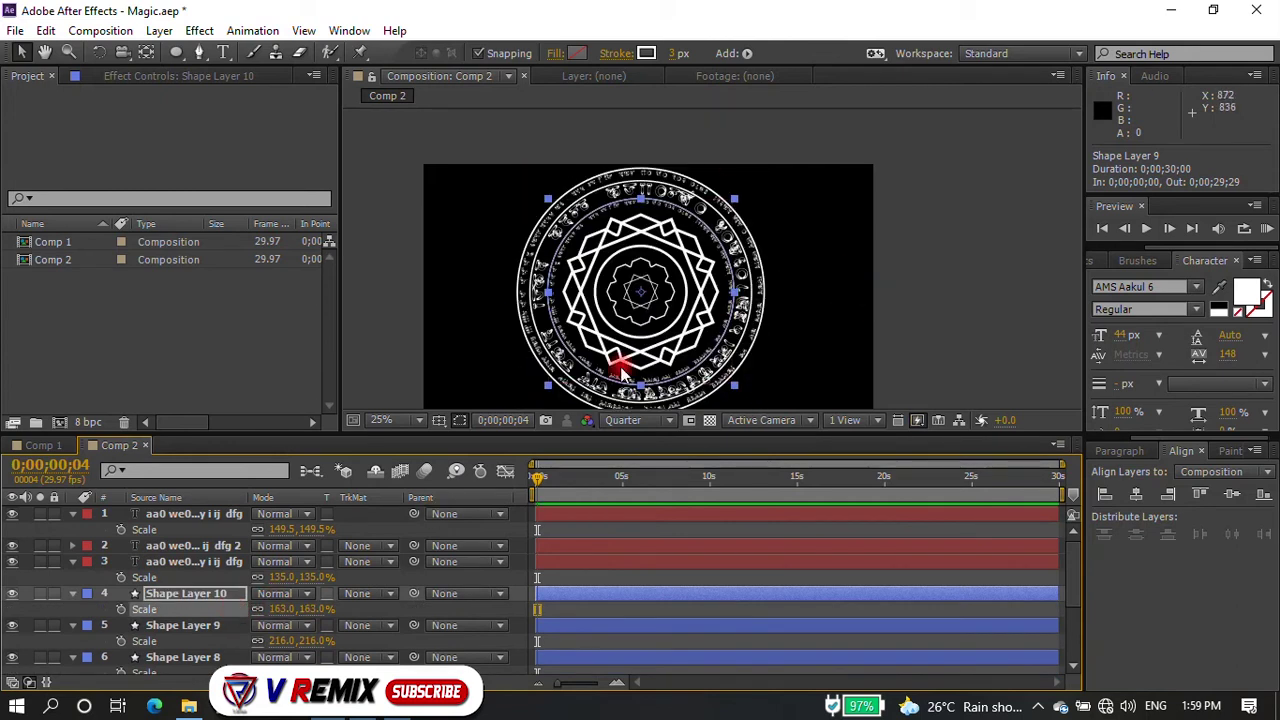
scroll(616, 372, "up", 2)
left_click(930, 310)
scroll(922, 316, "down", 2)
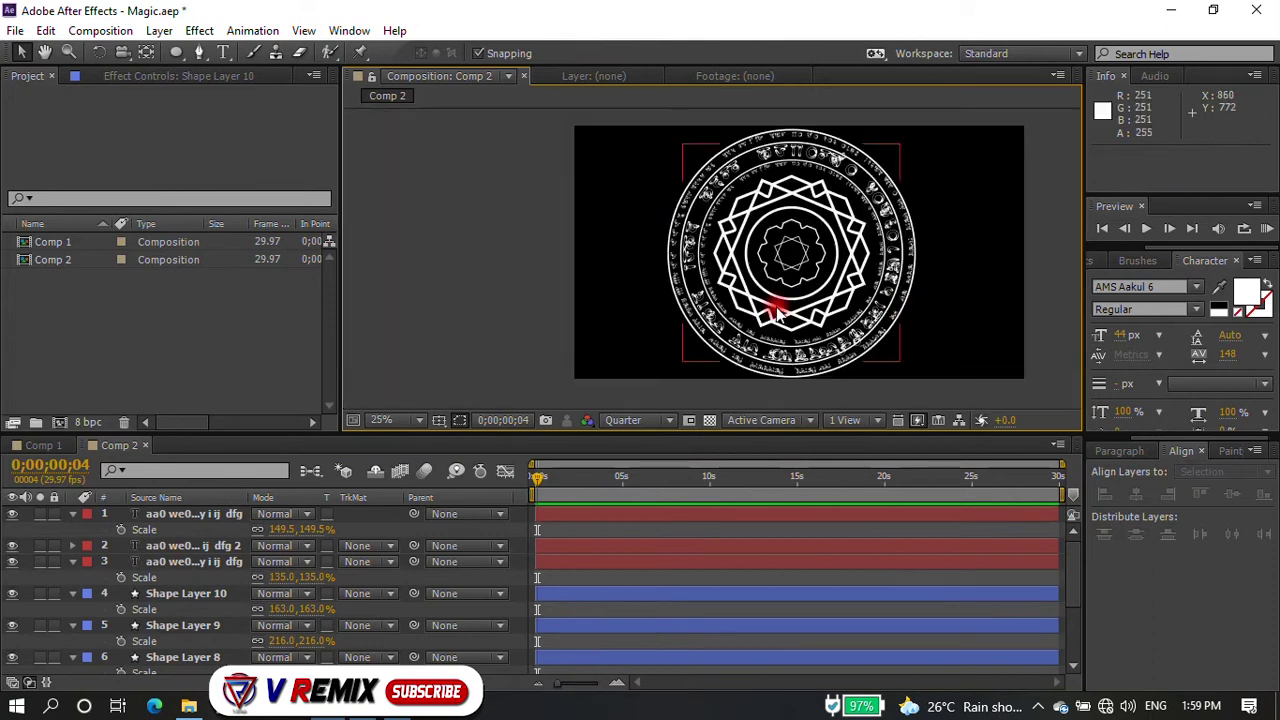
key("ctrl+a")
key("s")
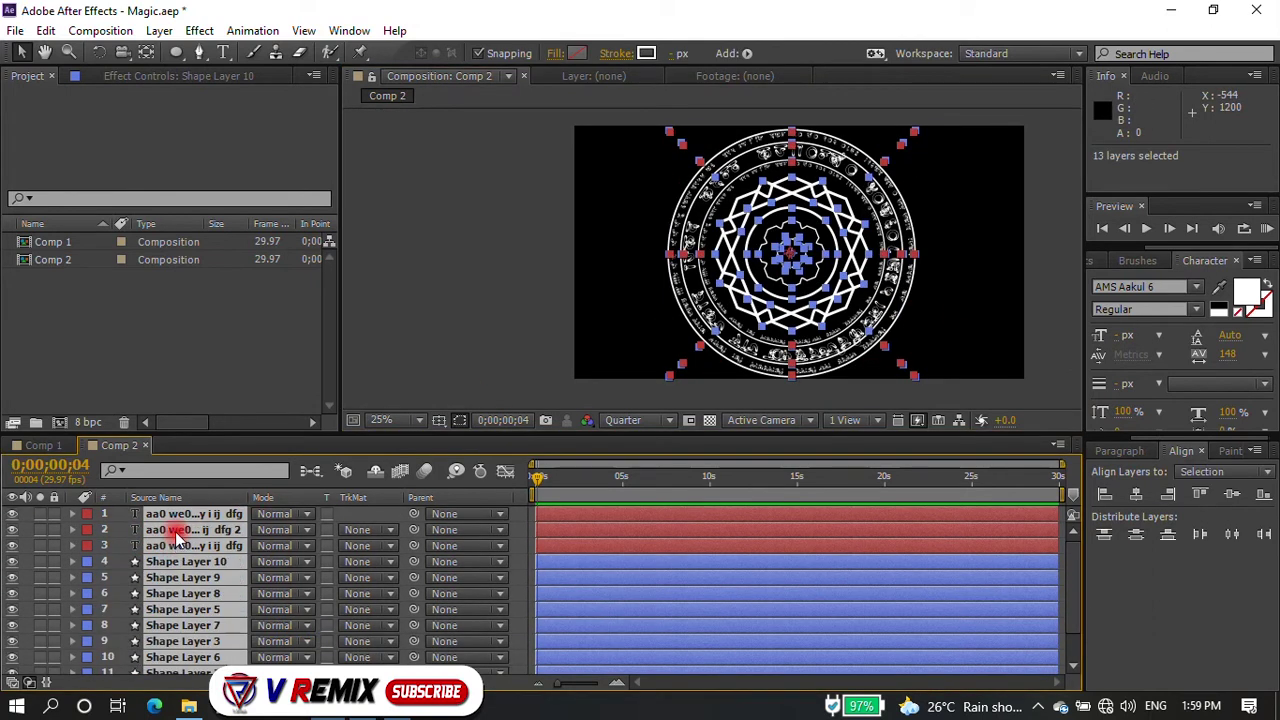
- Enlarge the Timeline, select the three rune text layers and cut them with Ctrl+X
scroll(200, 600, "down", 1)
scroll(205, 645, "up", 1)
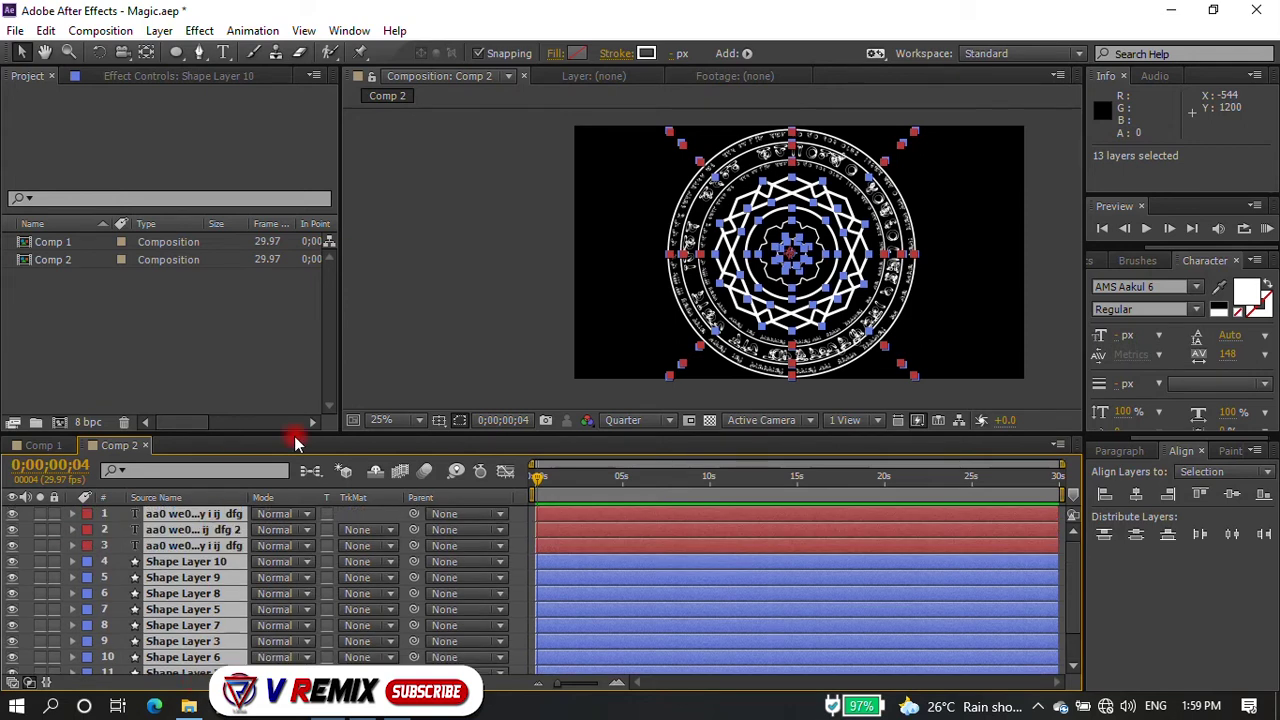
left_click_drag(293, 444, 300, 397)
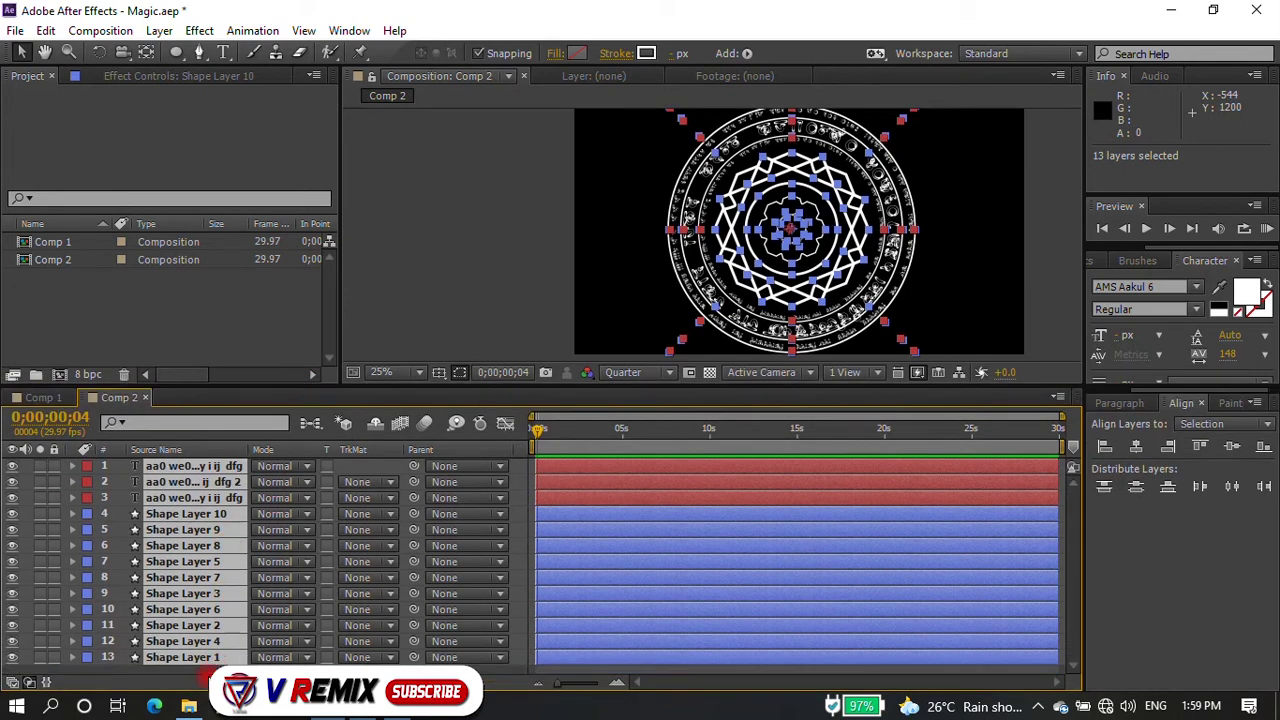
left_click(214, 494)
left_click(208, 488, "ctrl")
left_click(212, 497, "ctrl")
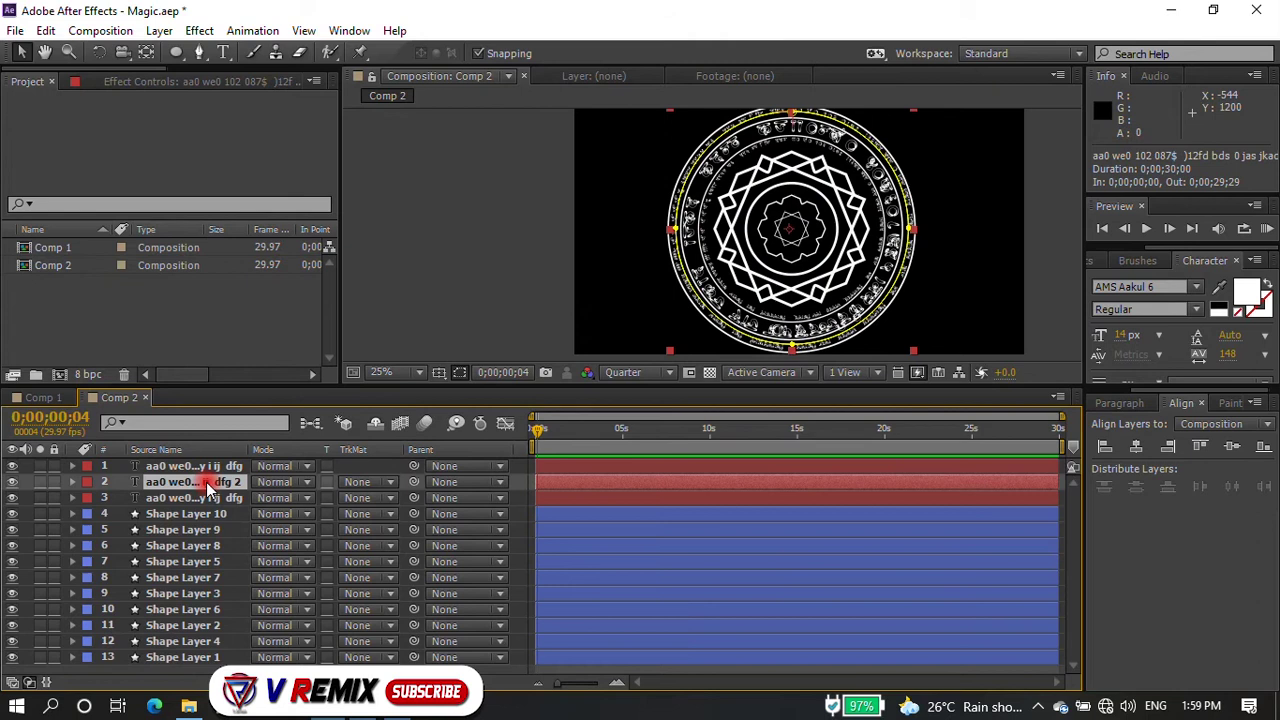
left_click(206, 466, "ctrl")
key("ctrl+x")
- Create Comp 3 and paste the three glyph ring text layers into it
right_click(137, 298)
left_click(165, 310)
left_click(686, 538)
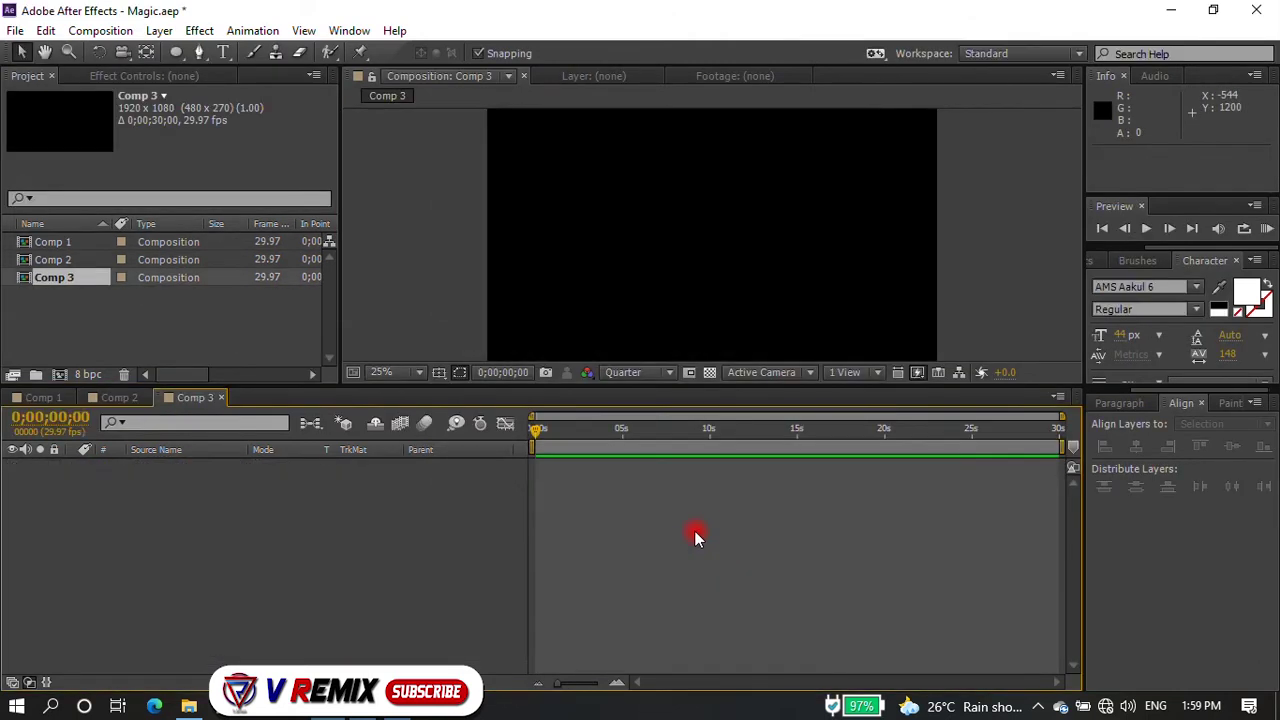
key("ctrl+v")
left_click(330, 598)
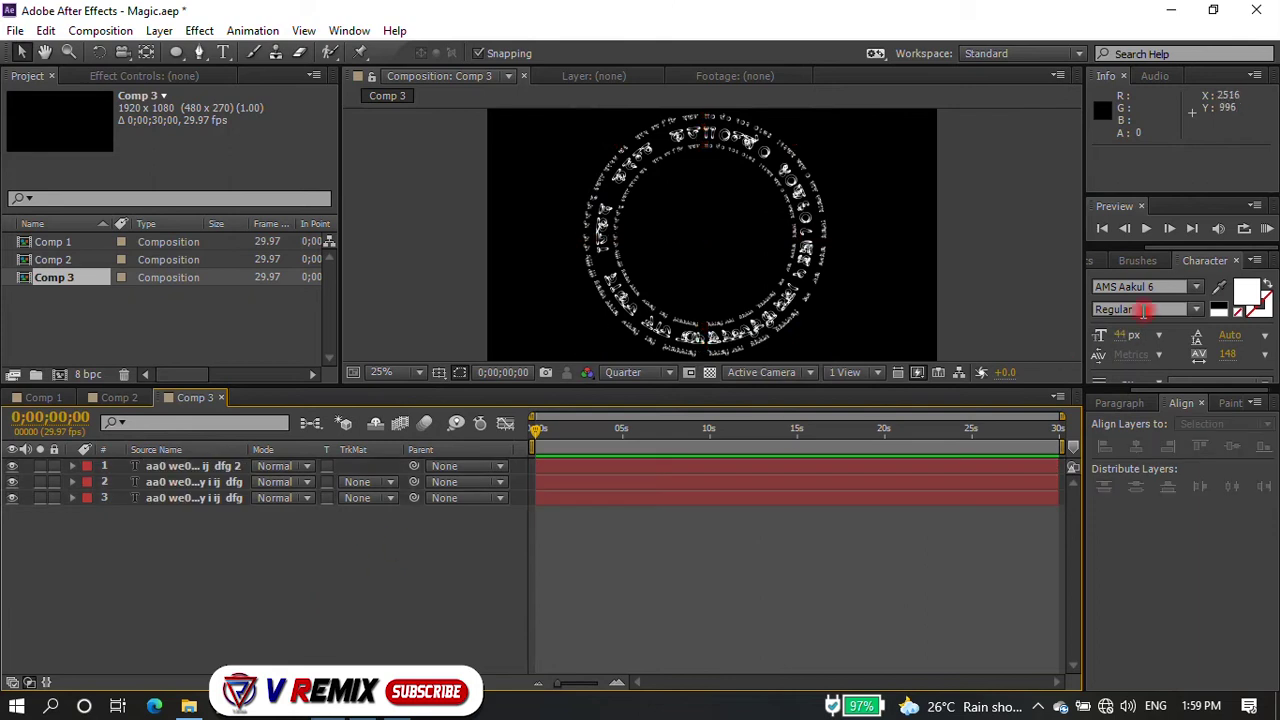
- Locate Video Copilot Saber in Effects & Presets and try applying it
left_click(1097, 262)
left_click(1148, 357)
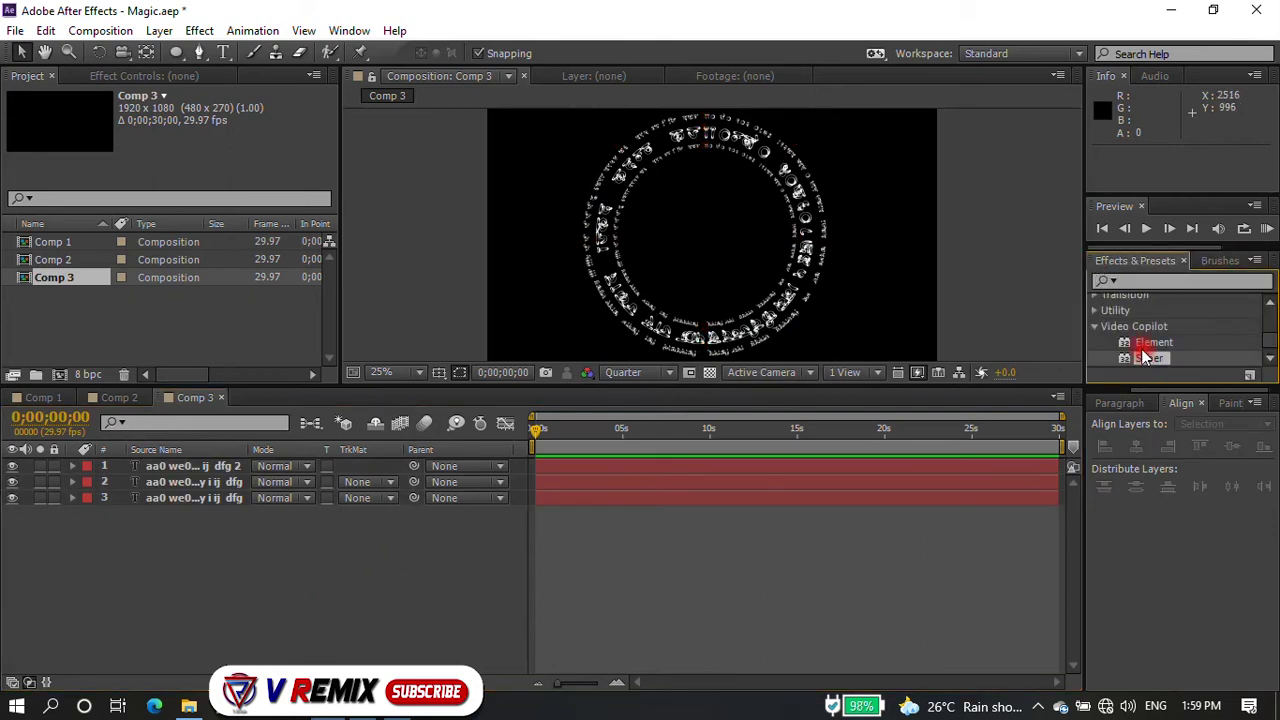
left_click(209, 466)
left_click_drag(1148, 357, 222, 566)
right_click(222, 566)
- Add a new solid, apply Saber to it and choose the Burning preset
mouse_move(437, 362)
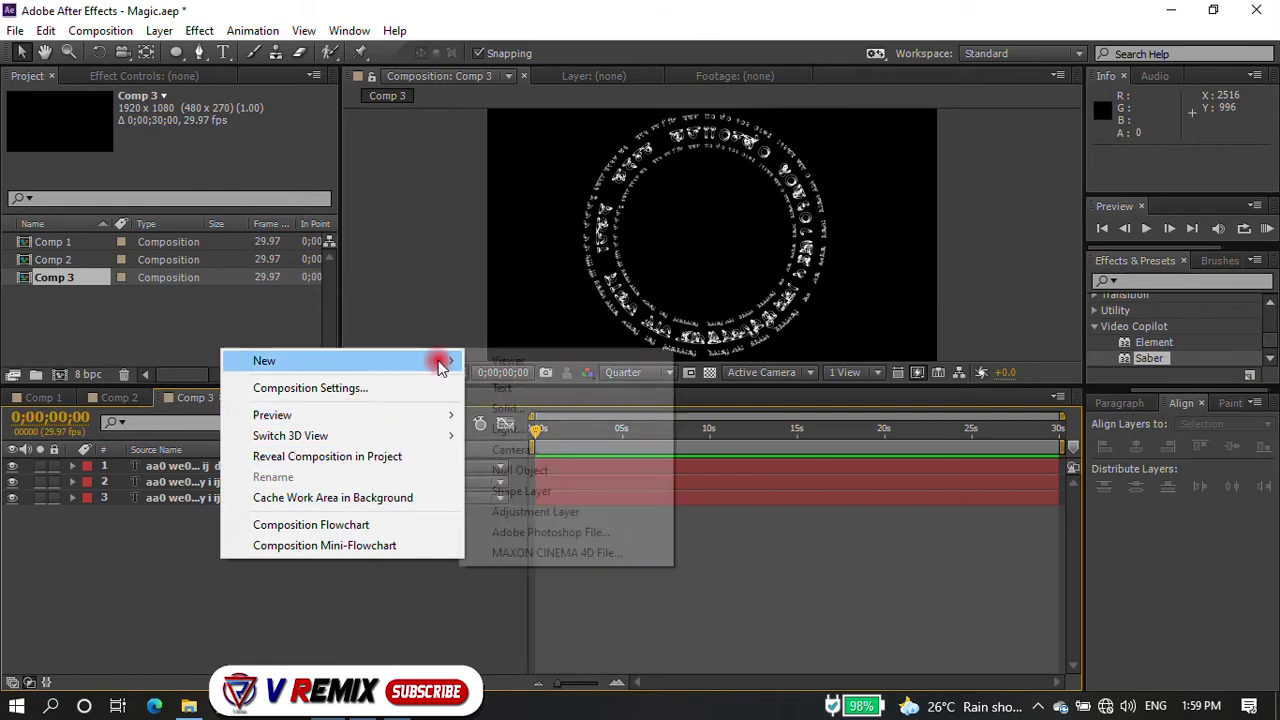
left_click(508, 408)
key("Return")
mouse_move(1148, 358)
left_mouse_down()
mouse_move(116, 490)
mouse_move(214, 466)
left_mouse_up()
left_click(218, 133)
left_click(277, 89)
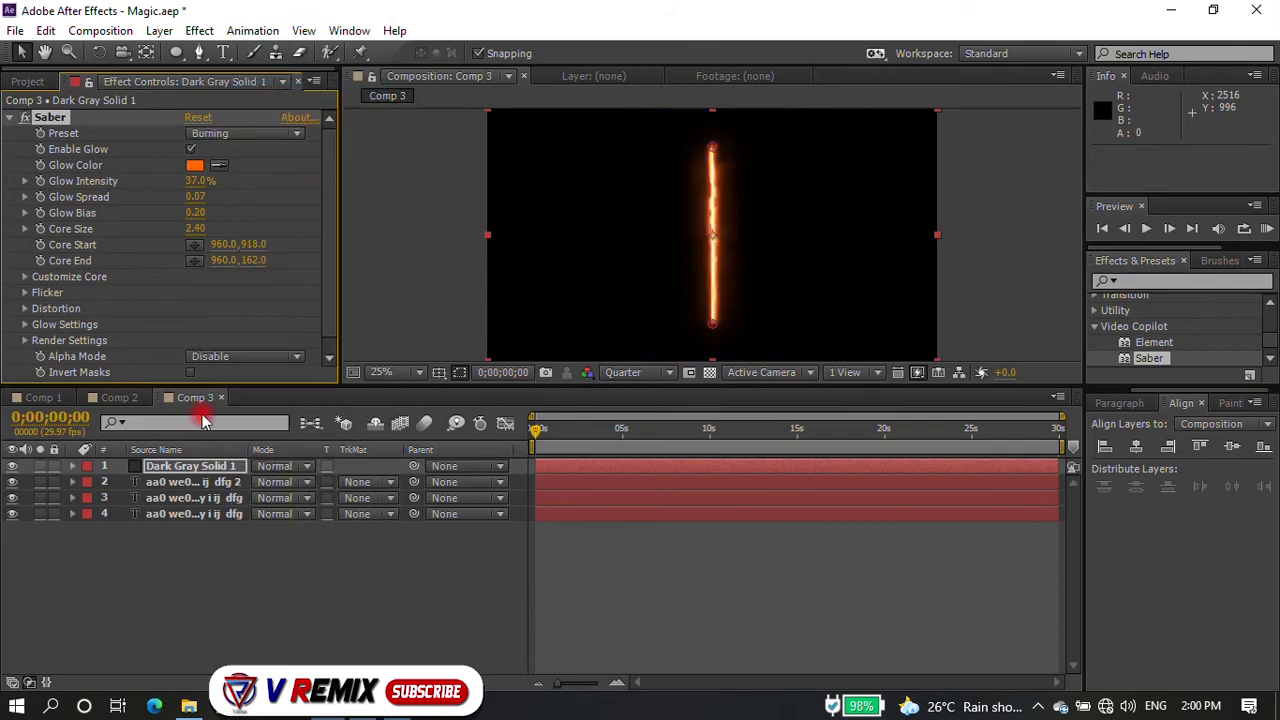
- Set Saber's Core Type to Text Layer, tracing glyph ring text layer 2
left_click(164, 277)
left_click(234, 183)
left_click(246, 220)
left_click(234, 183)
left_click(240, 243)
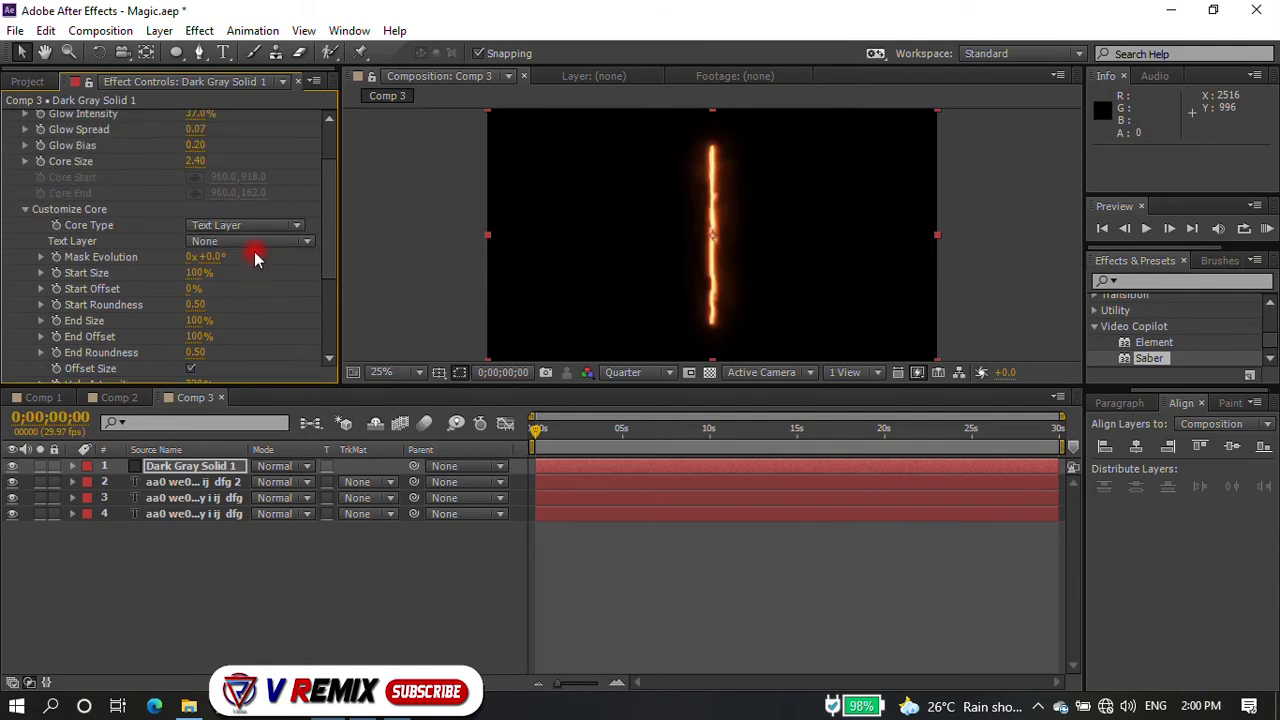
left_click(255, 243)
left_click(271, 306)
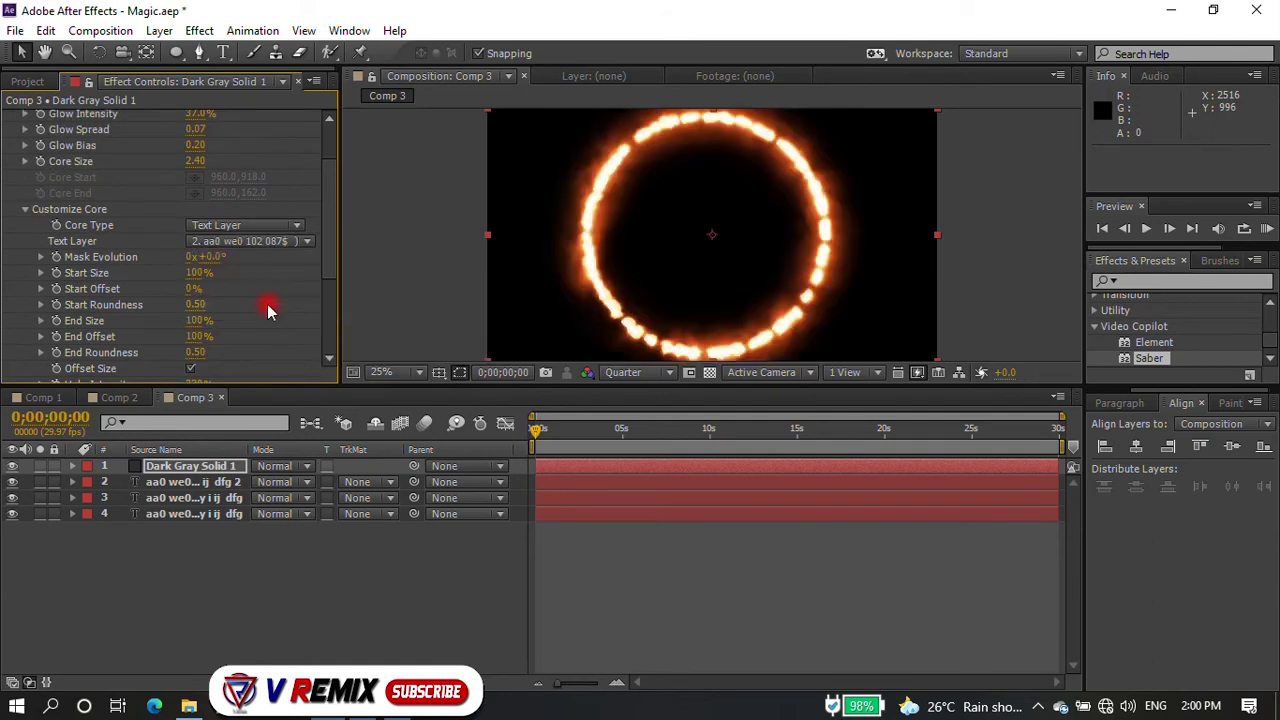
- Set Glow Intensity to 14%, Glow Bias to 0 and Core Size to 0.30
scroll(282, 263, "up", 3)
left_click_drag(174, 181, 205, 192)
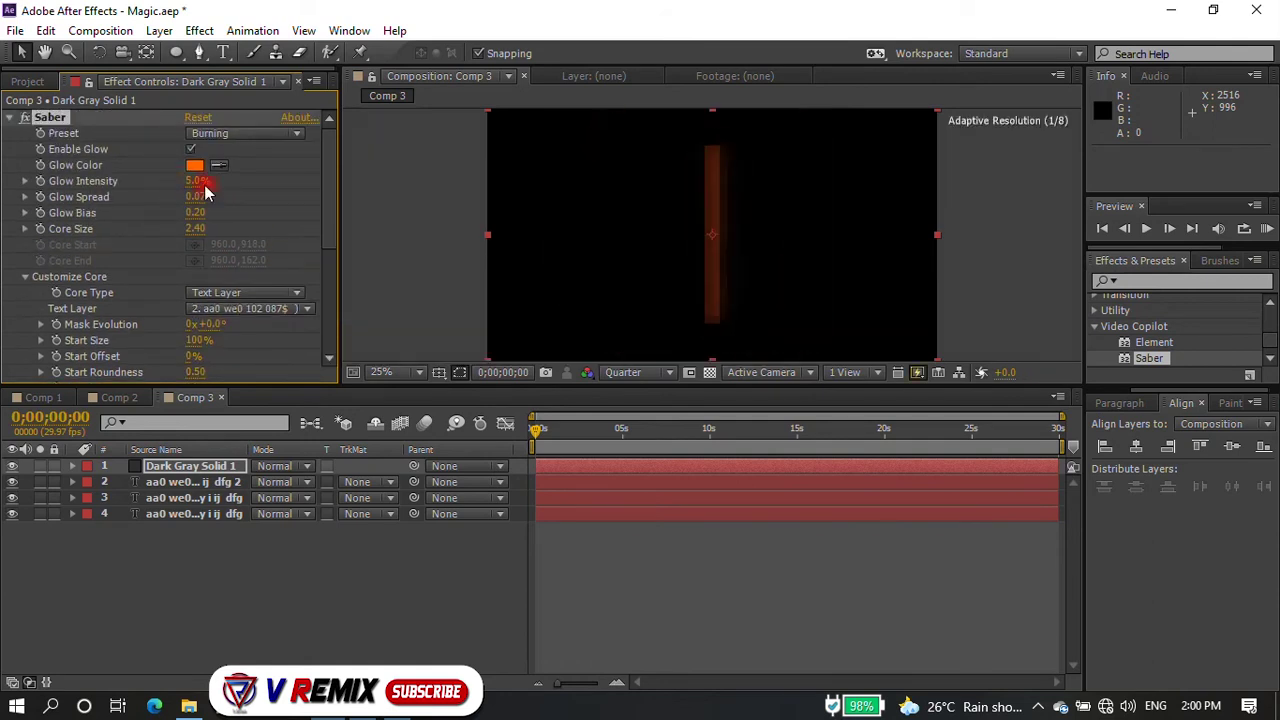
type("14")
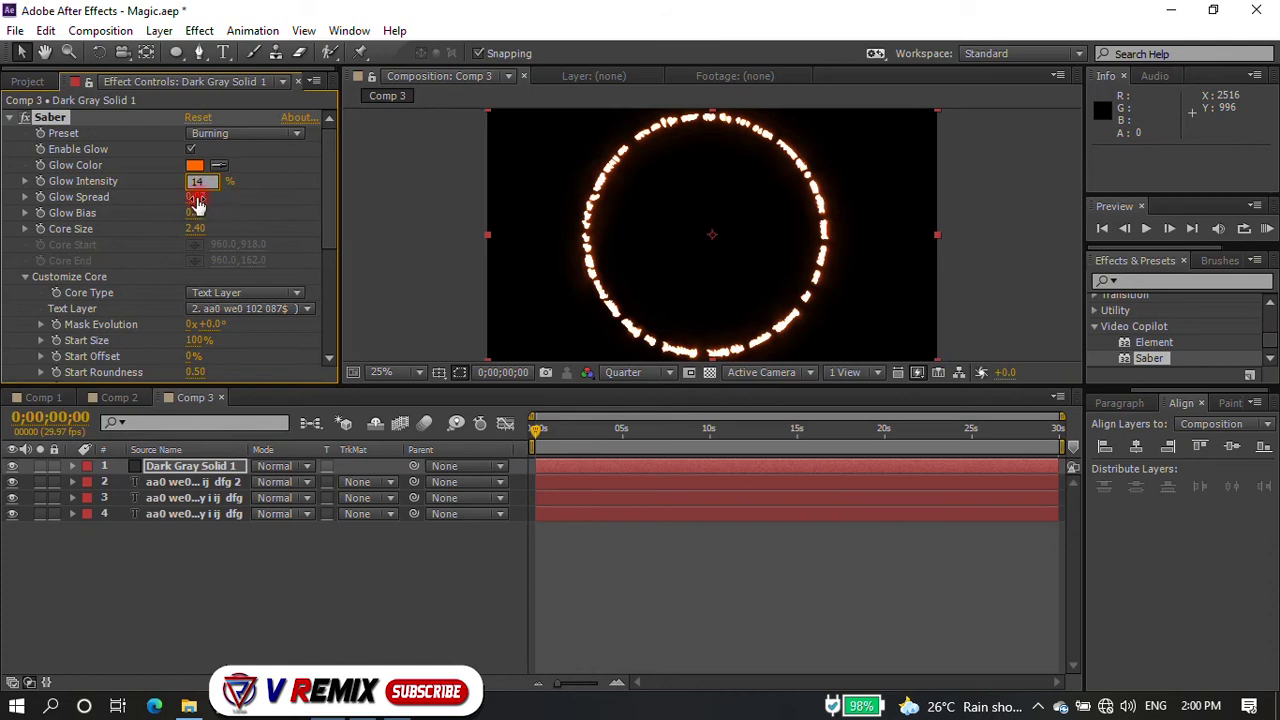
key("Return")
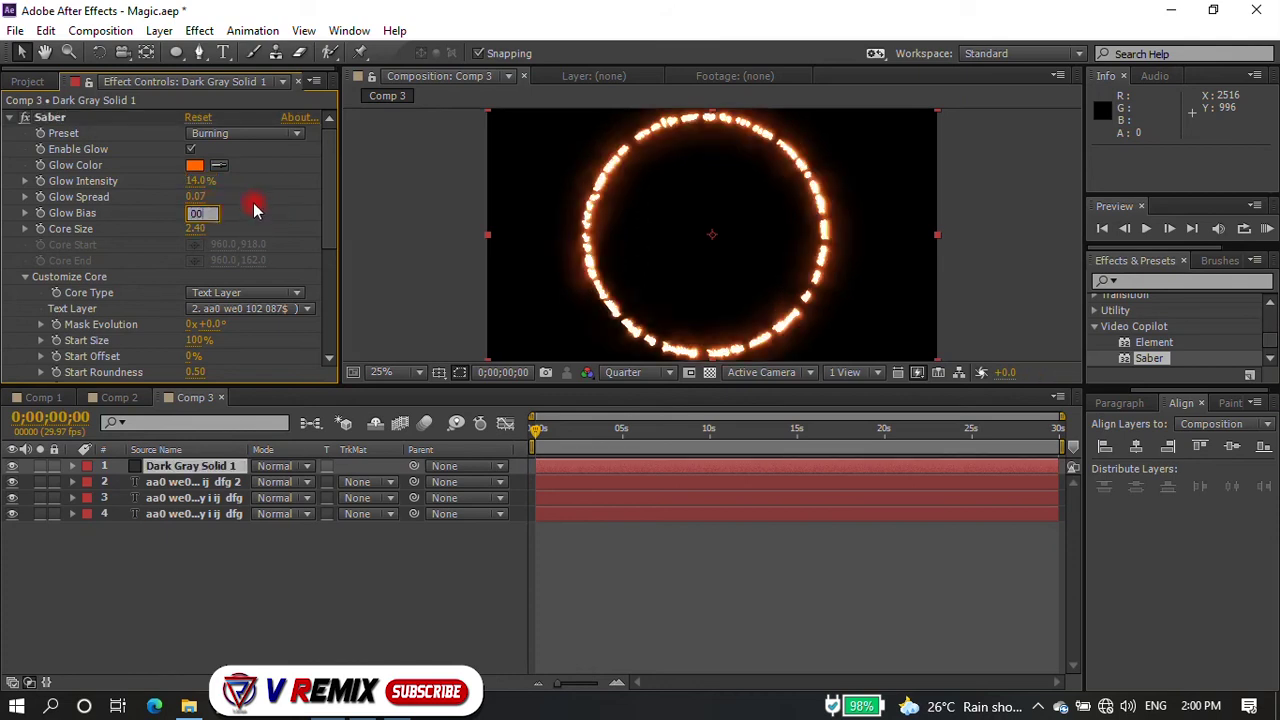
left_click(196, 229)
type("0.3")
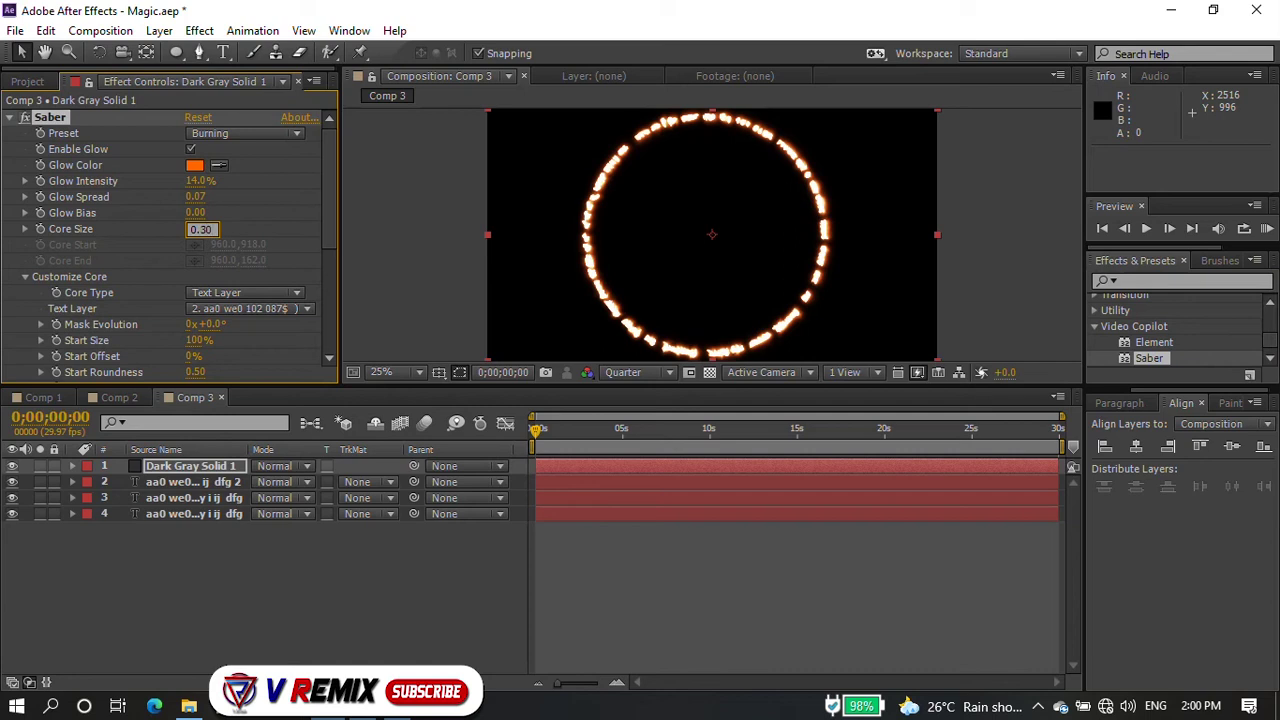
key("Return")
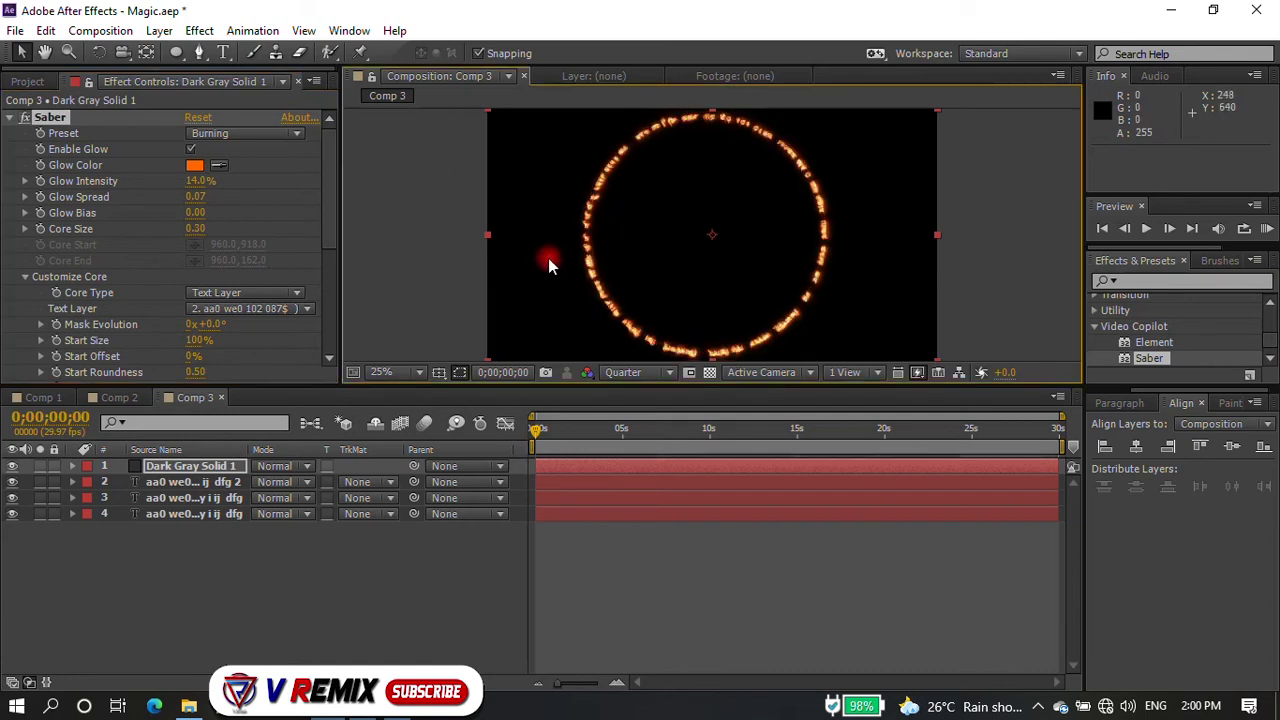
- Duplicate the fire solid and retarget the copy's Saber to glyph ring layer 4
left_click(59, 120)
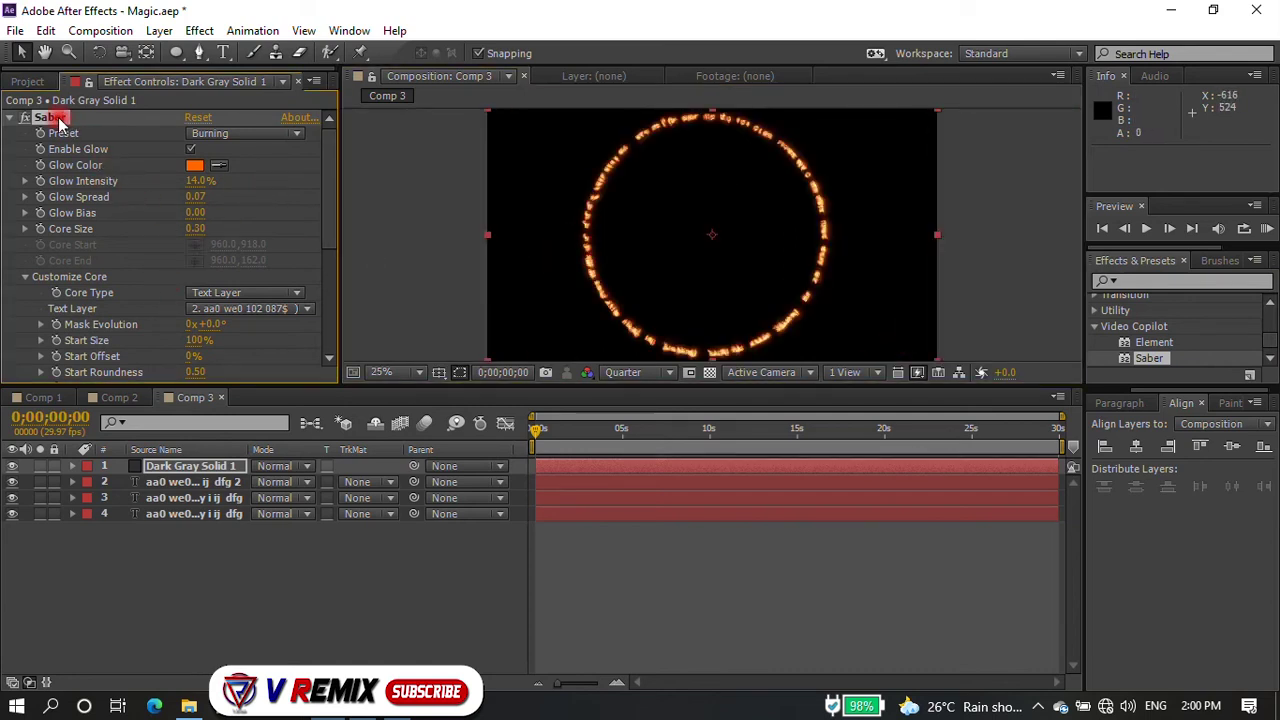
left_click(183, 468)
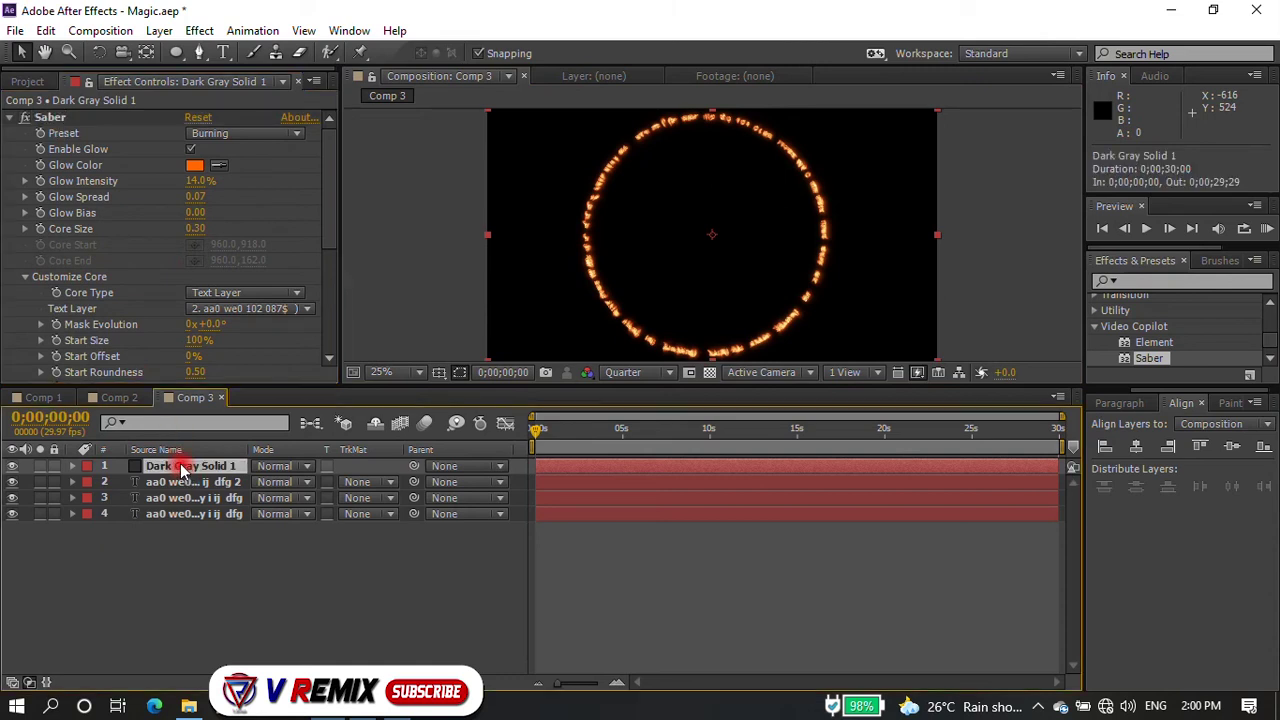
key("ctrl+d")
left_click(270, 308)
left_click(250, 417)
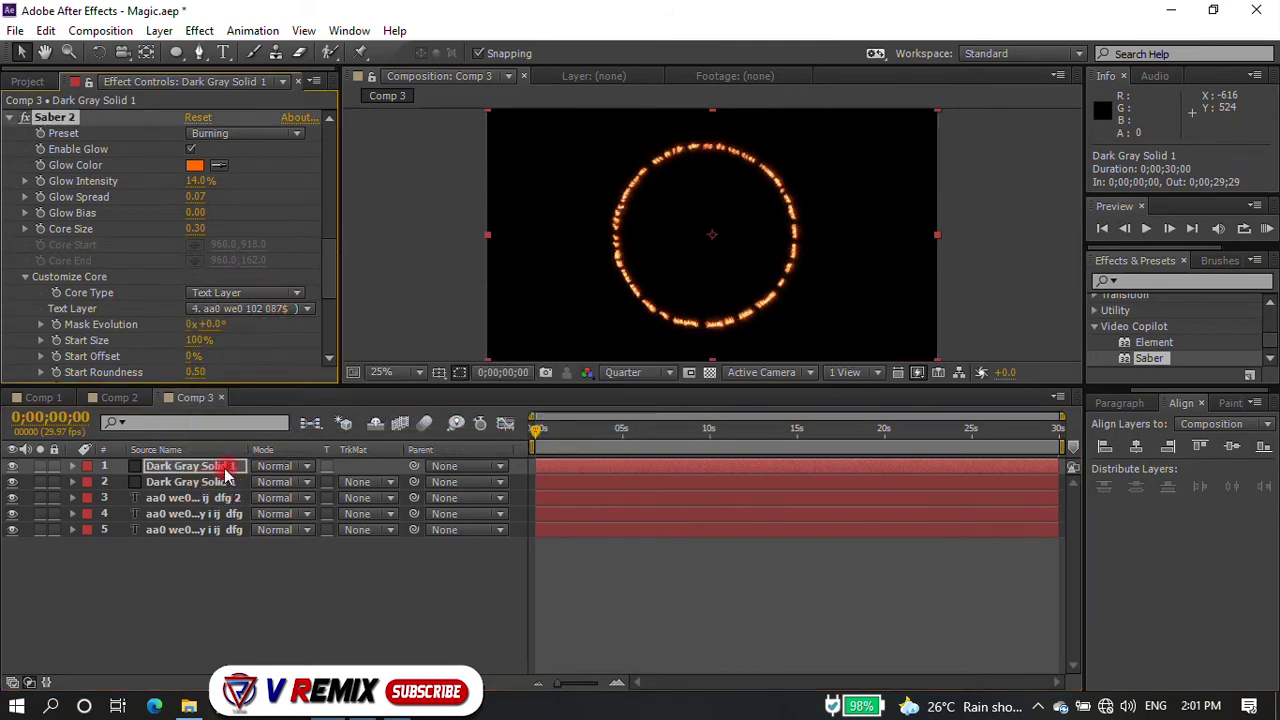
- Duplicate the fire solid again and point the new copy at another glyph ring layer
left_click(222, 470)
key("ctrl+d")
left_click(250, 308)
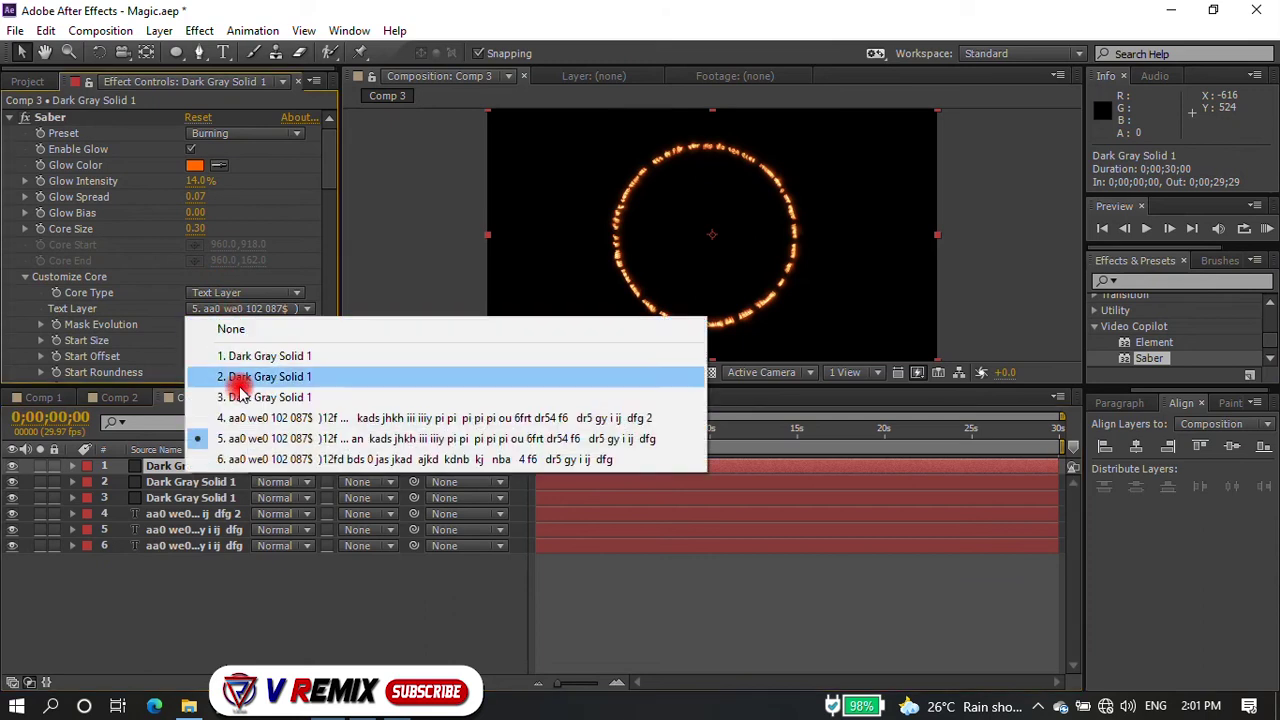
left_click(272, 474)
left_click(284, 515)
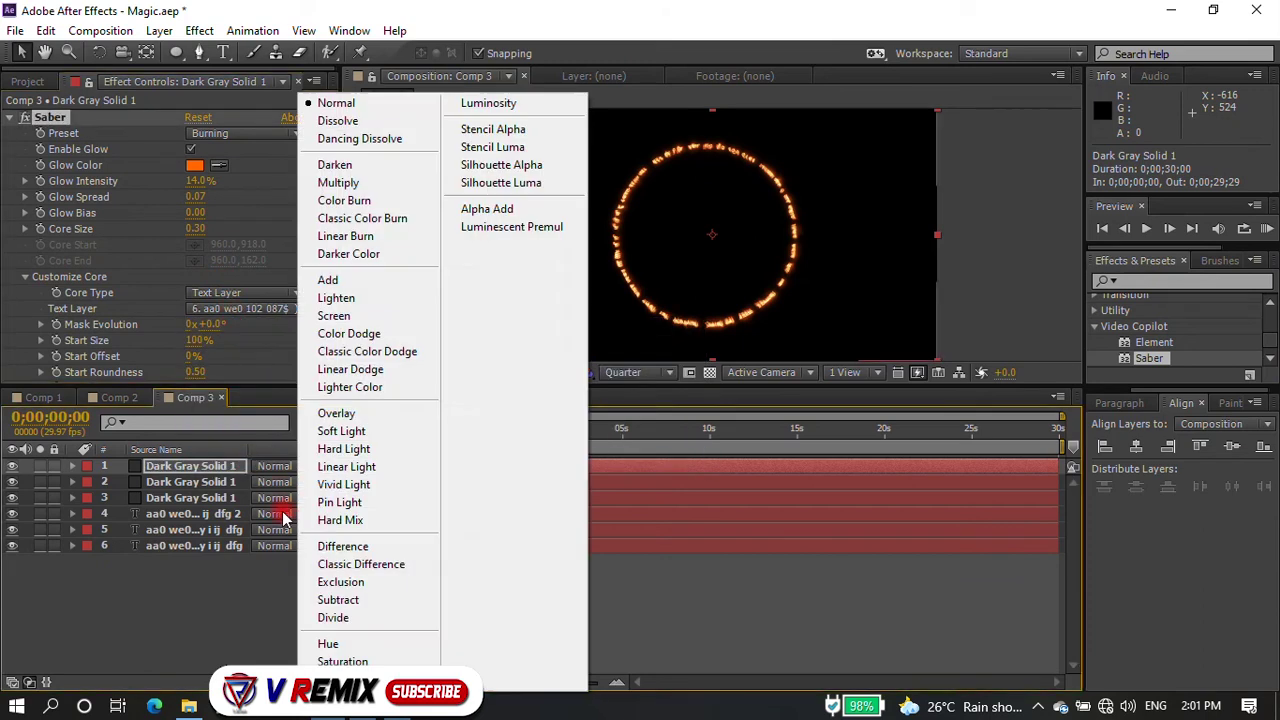
- Set the three glyph ring text layers and fire solids 1, 2 and 3 to Screen blending
left_click(180, 515)
left_click(177, 545, "shift")
left_click(284, 515)
left_click(334, 315)
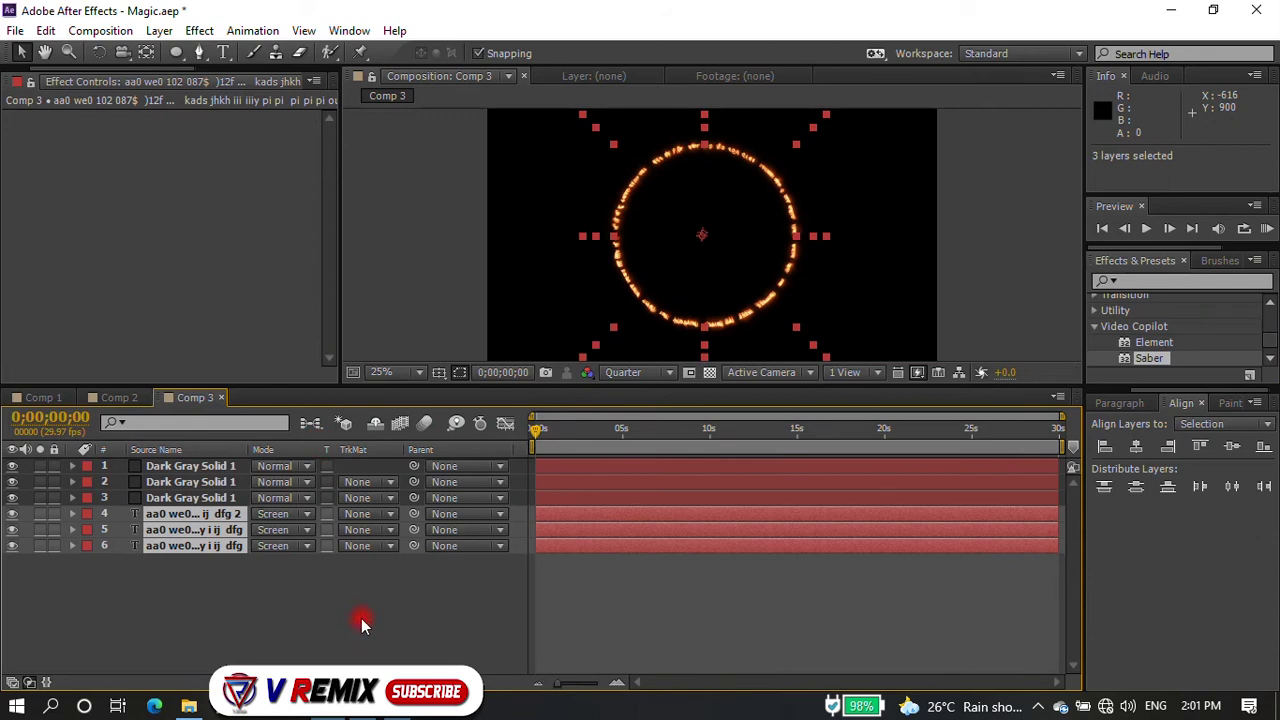
left_click(280, 498)
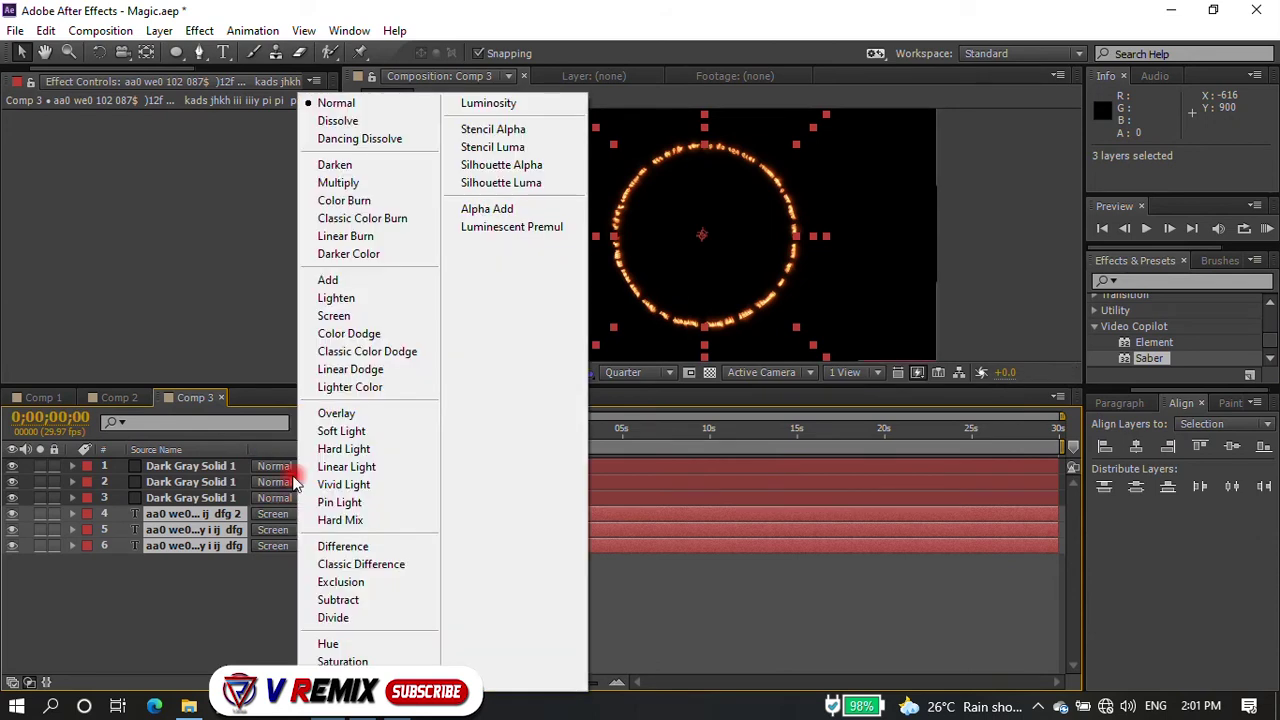
left_click(320, 318)
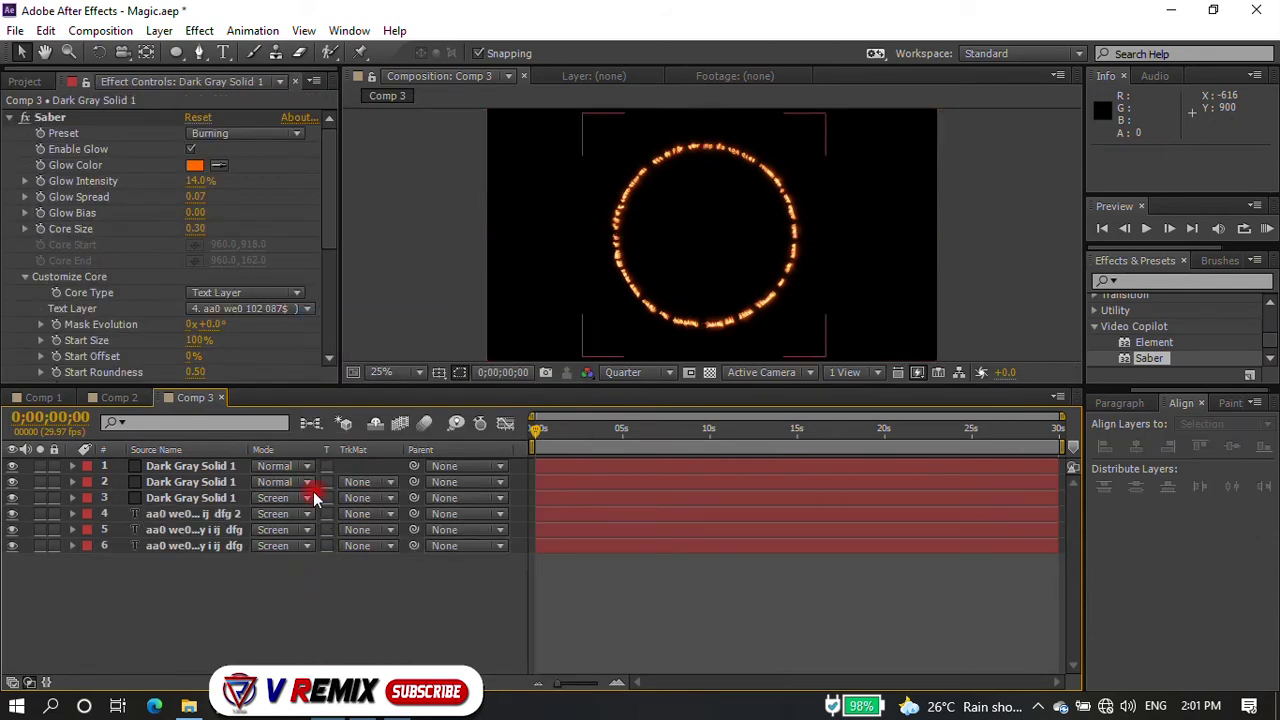
left_click(300, 482)
left_click(366, 317)
left_click(300, 466)
left_click(334, 316)
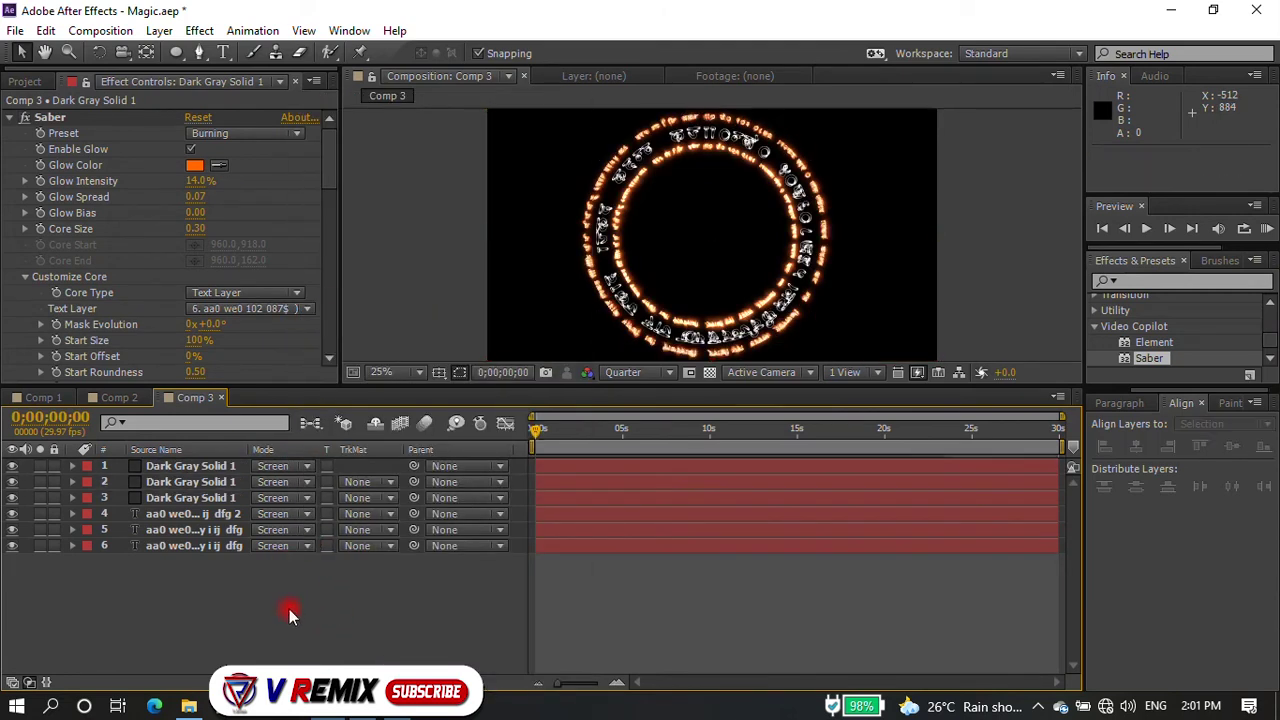
- Duplicate fire solid layer 2 as a fourth Saber solid, then toggle layers 3 and 7 to compare
left_click(186, 482)
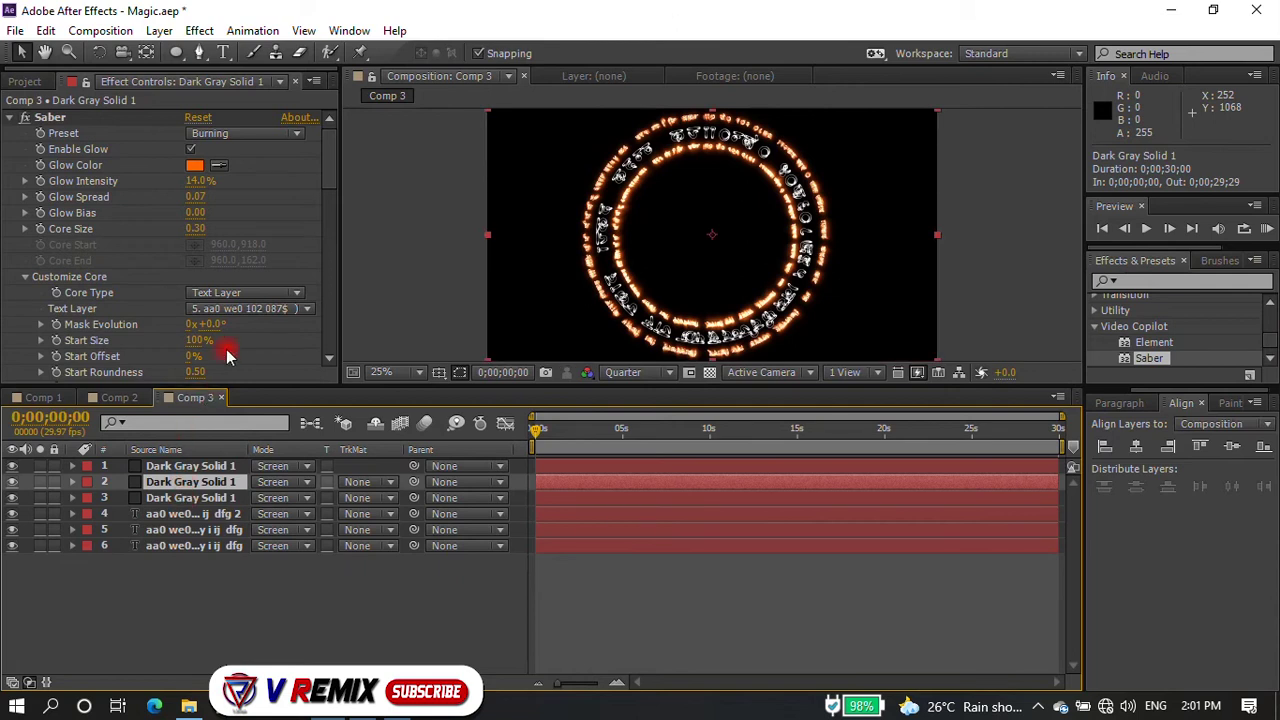
key("ctrl+d")
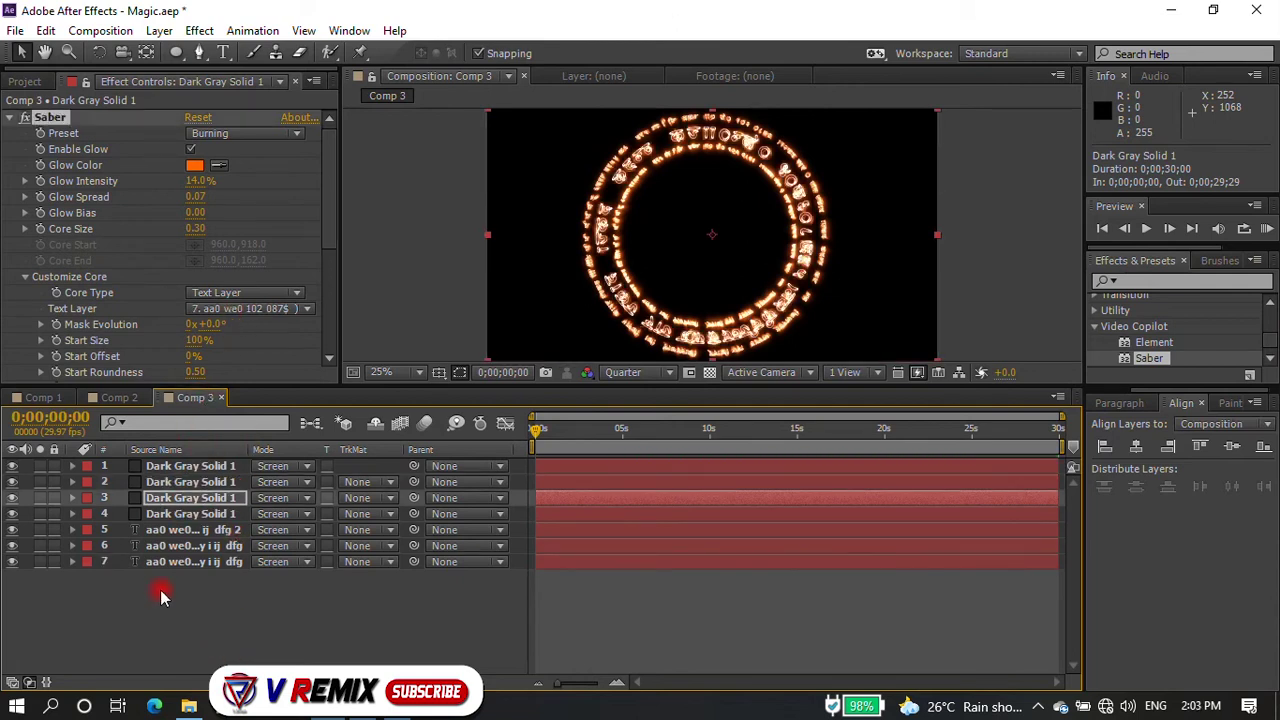
left_click(12, 497)
left_click(161, 587)
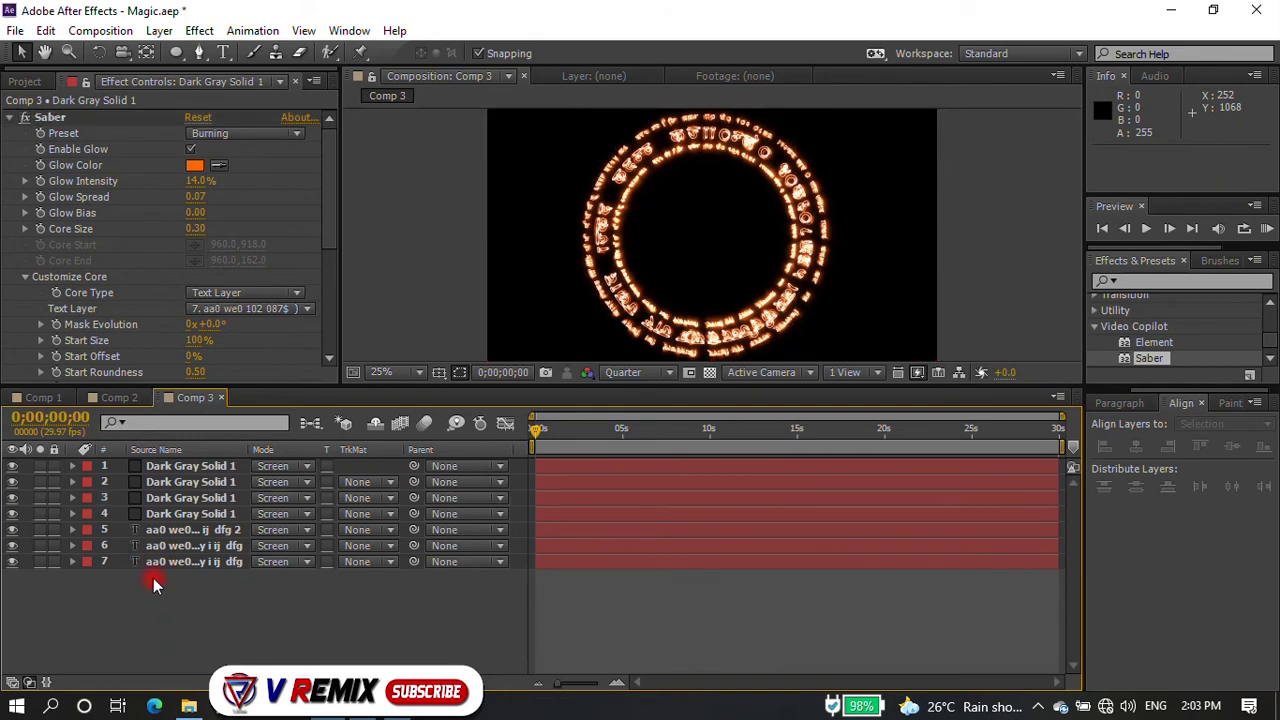
left_click(12, 564)
left_click(130, 609)
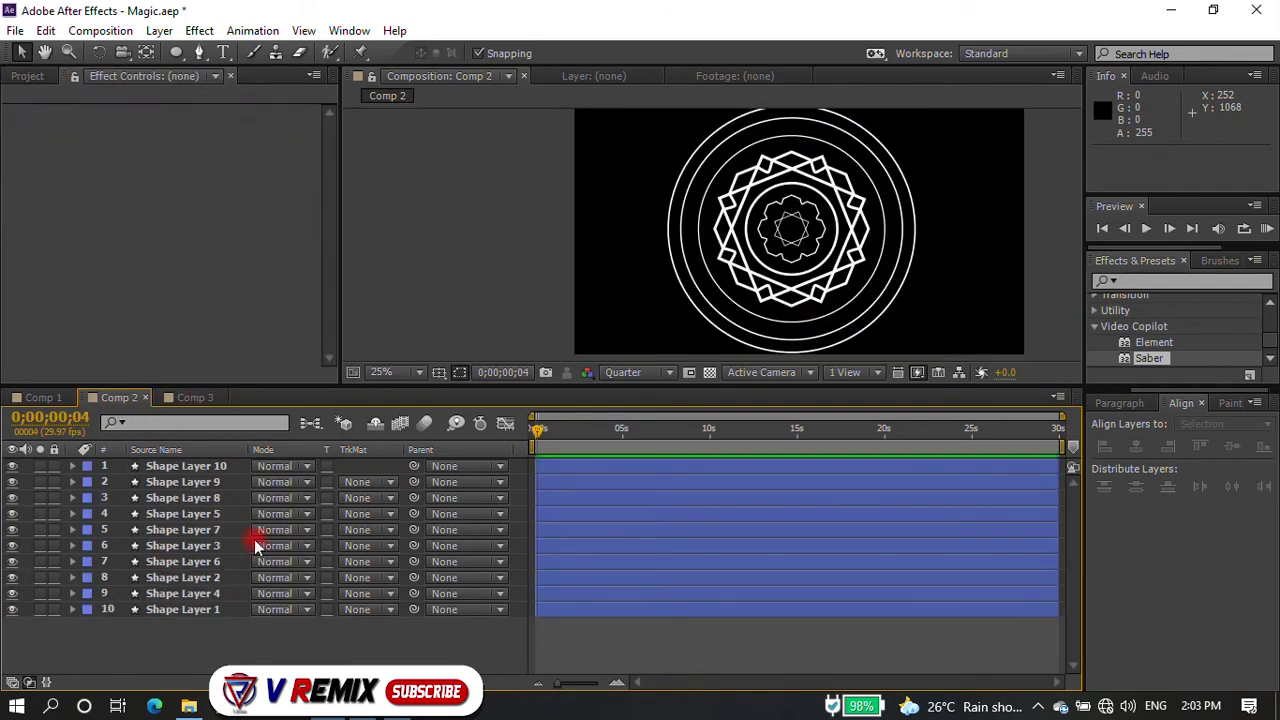
- Auto-trace the selected shape layer with the default settings
left_click(159, 30)
left_click(270, 672)
left_click(686, 505)
- Auto-trace Shape Layers 2 through 10 as well
left_click(205, 483)
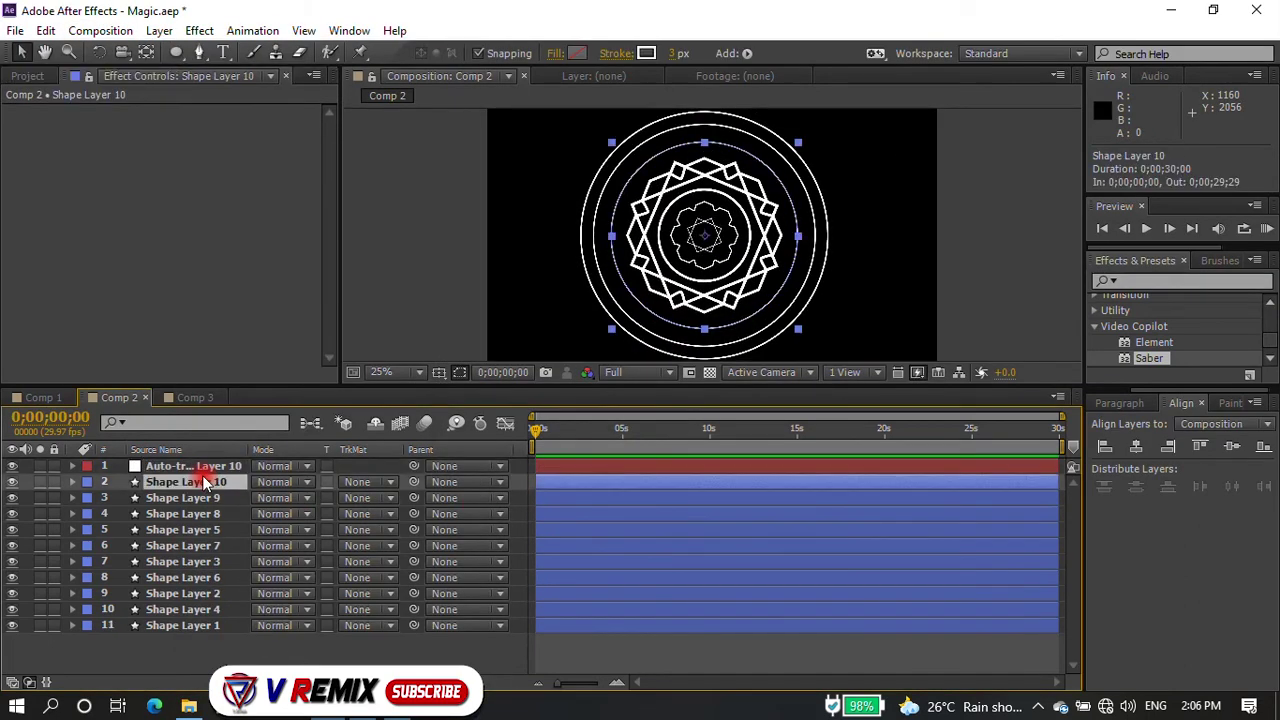
left_click(257, 450)
left_click(183, 497)
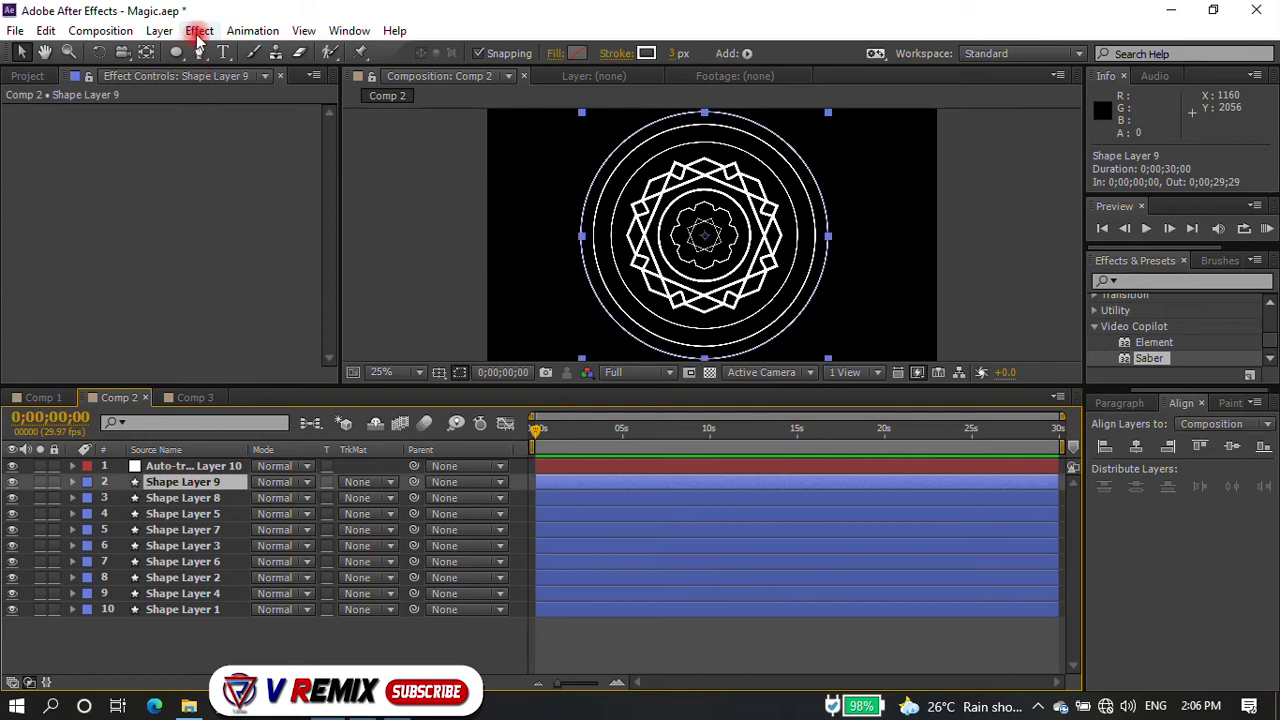
left_click(159, 30)
mouse_move(255, 665)
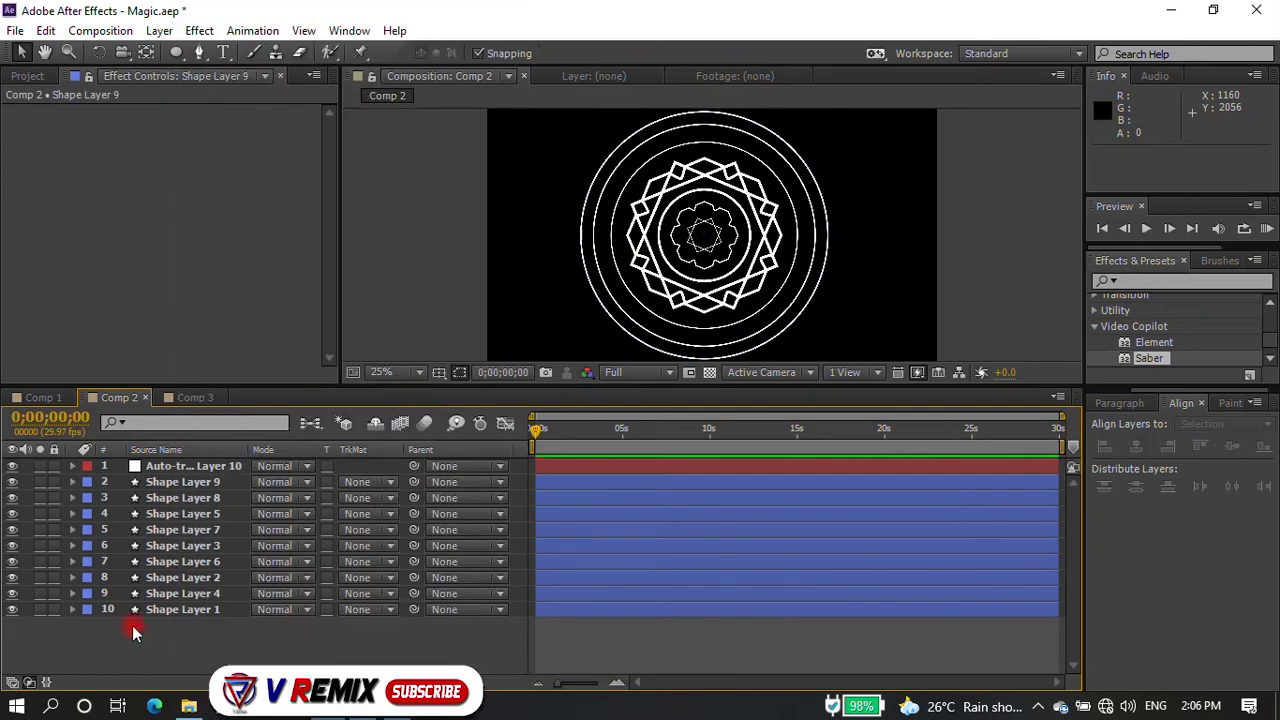
left_click_drag(128, 634, 130, 482)
left_click(157, 30)
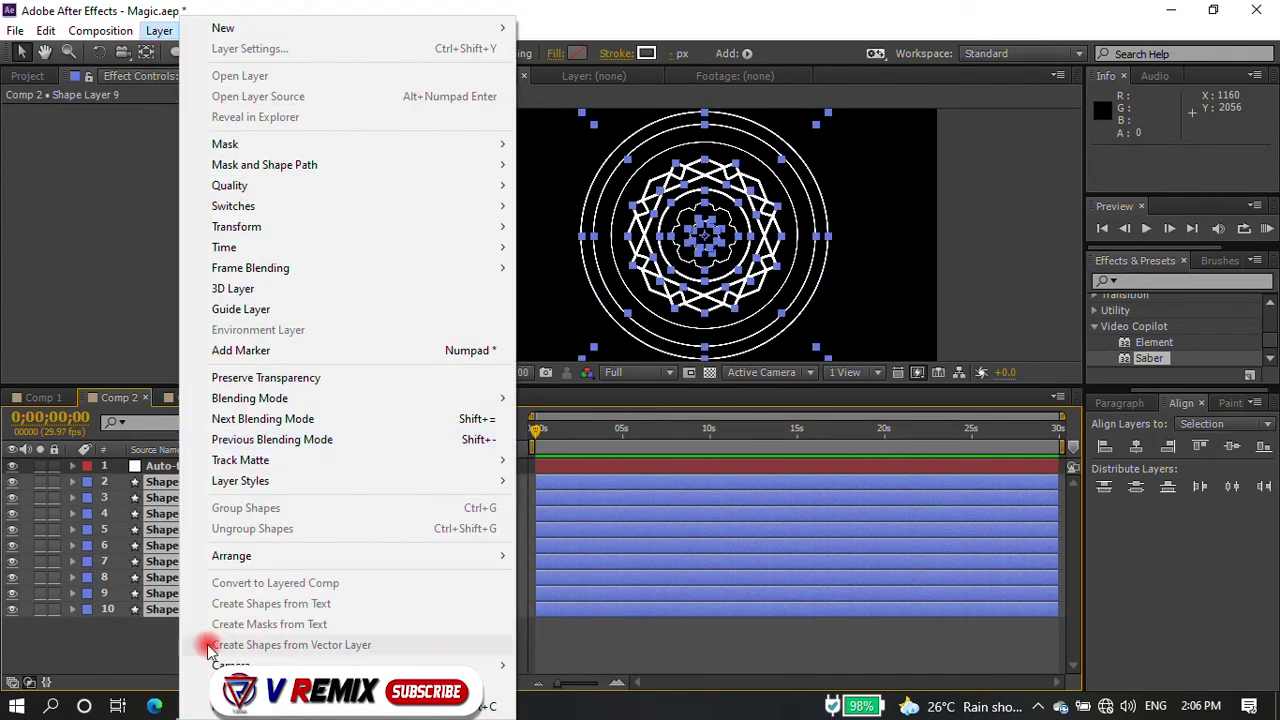
left_click(214, 676)
left_click(701, 502)
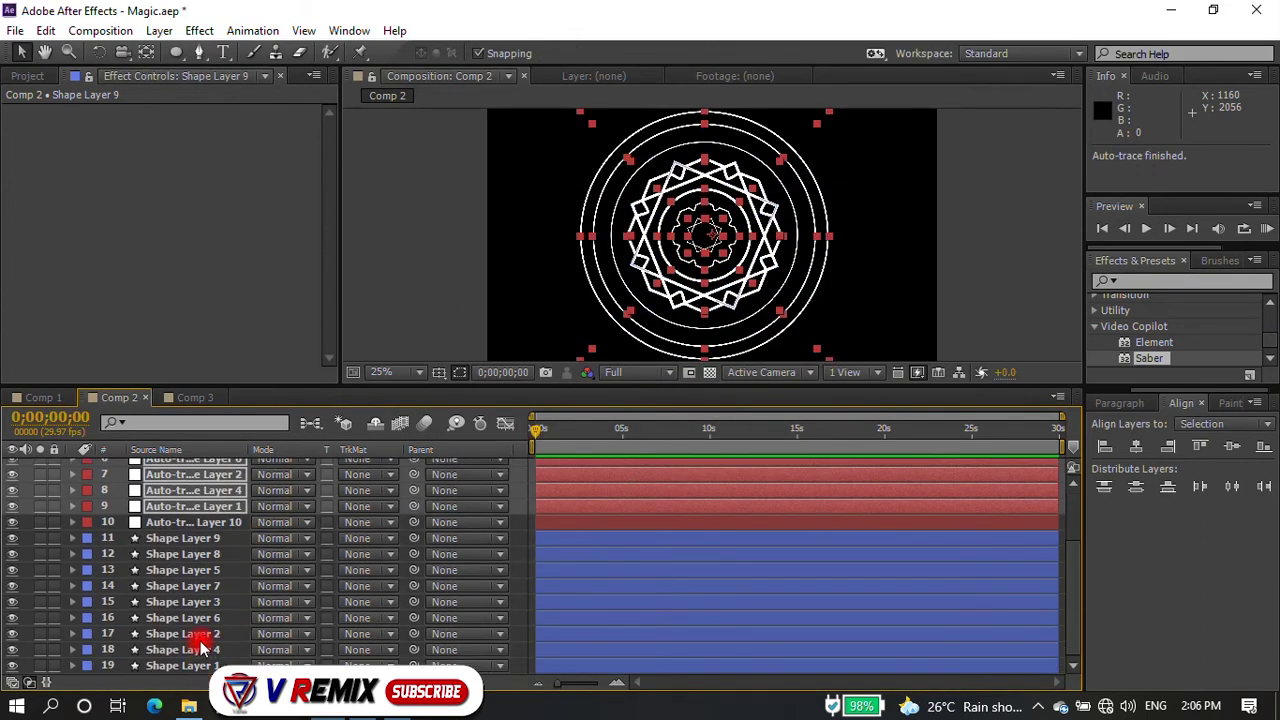
- Delete every leftover plain Shape Layer, then apply Saber to Auto-traced Shape Layer 9
left_click(195, 554)
key("Delete")
left_click(190, 650)
key("Delete")
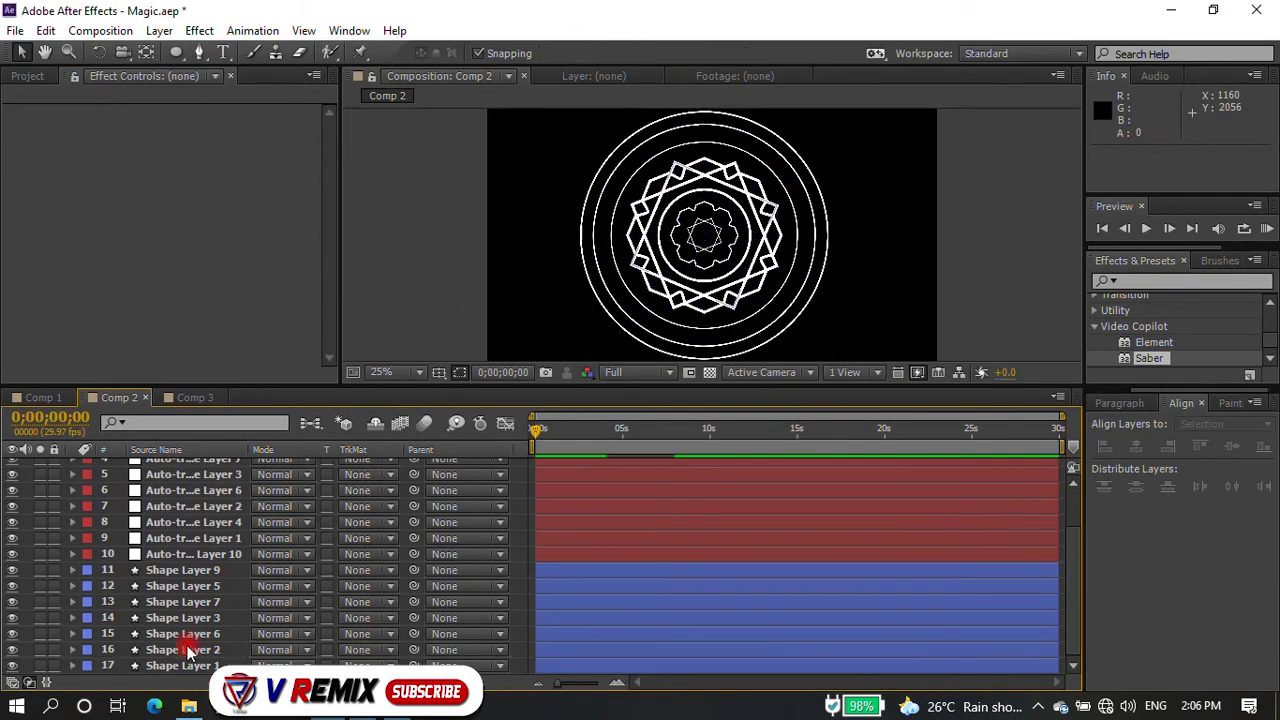
left_click(190, 650)
key("Delete")
left_click(190, 650)
key("Delete")
key("Delete")
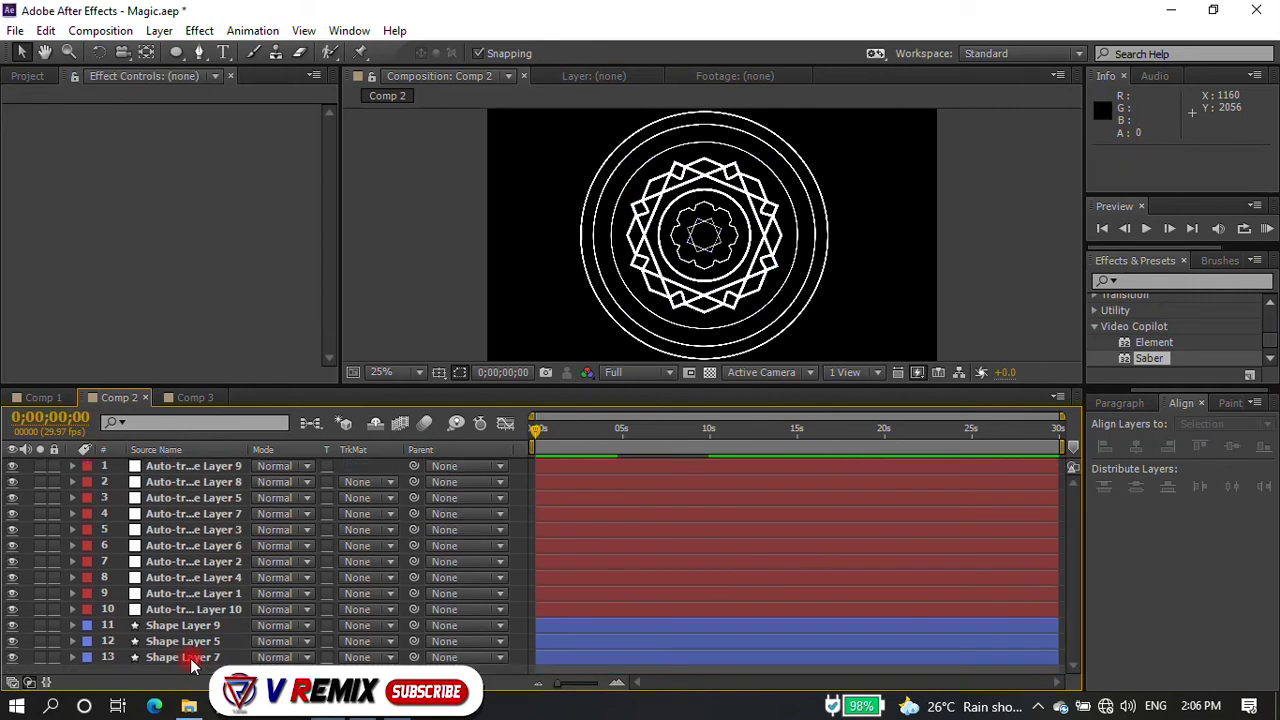
left_click_drag(190, 657, 197, 627)
key("Delete")
left_click(194, 645)
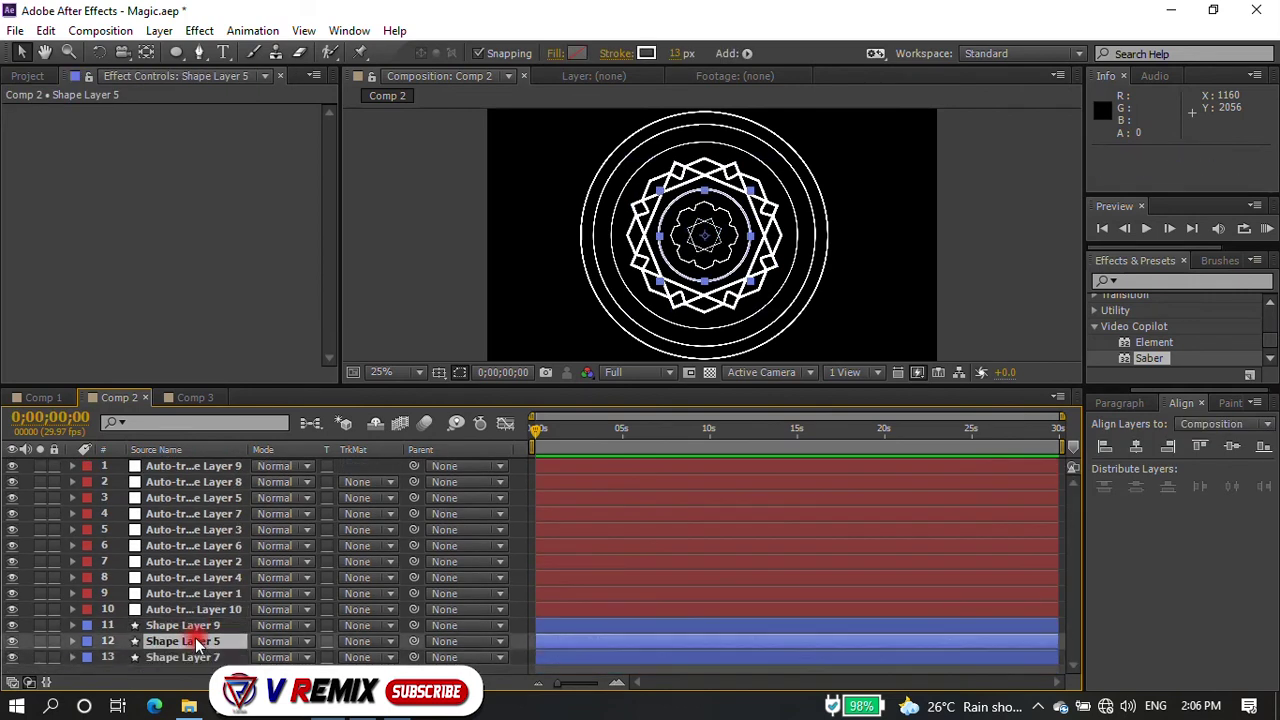
key("Delete")
left_click(194, 625)
key("Delete")
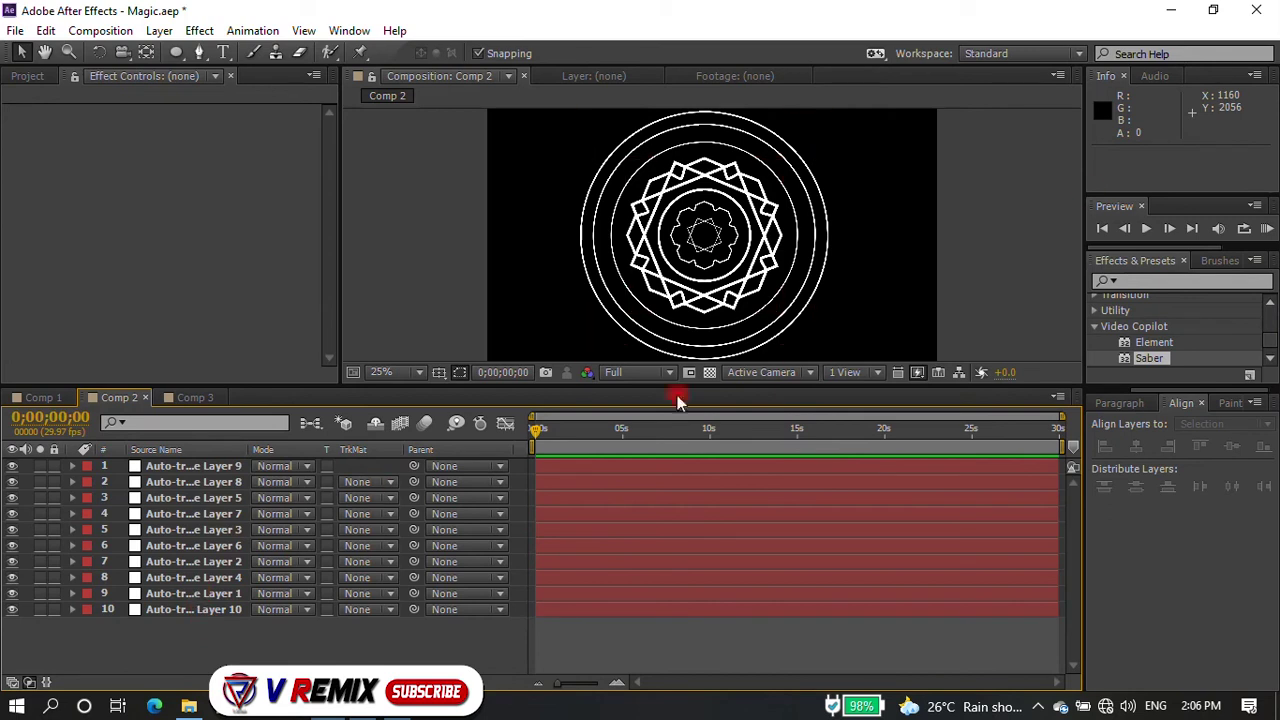
left_click_drag(1152, 359, 177, 463)
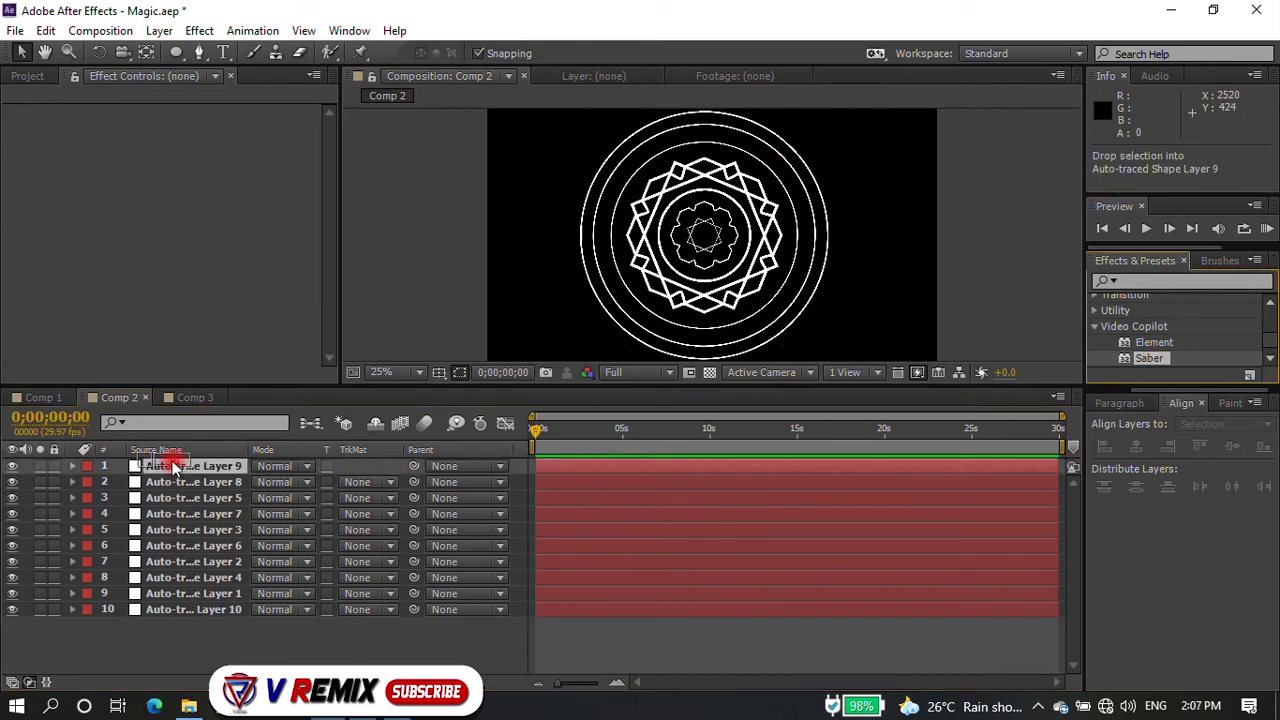
- Apply the Burning Saber preset and set Core Type to Layer Masks
left_click(245, 133)
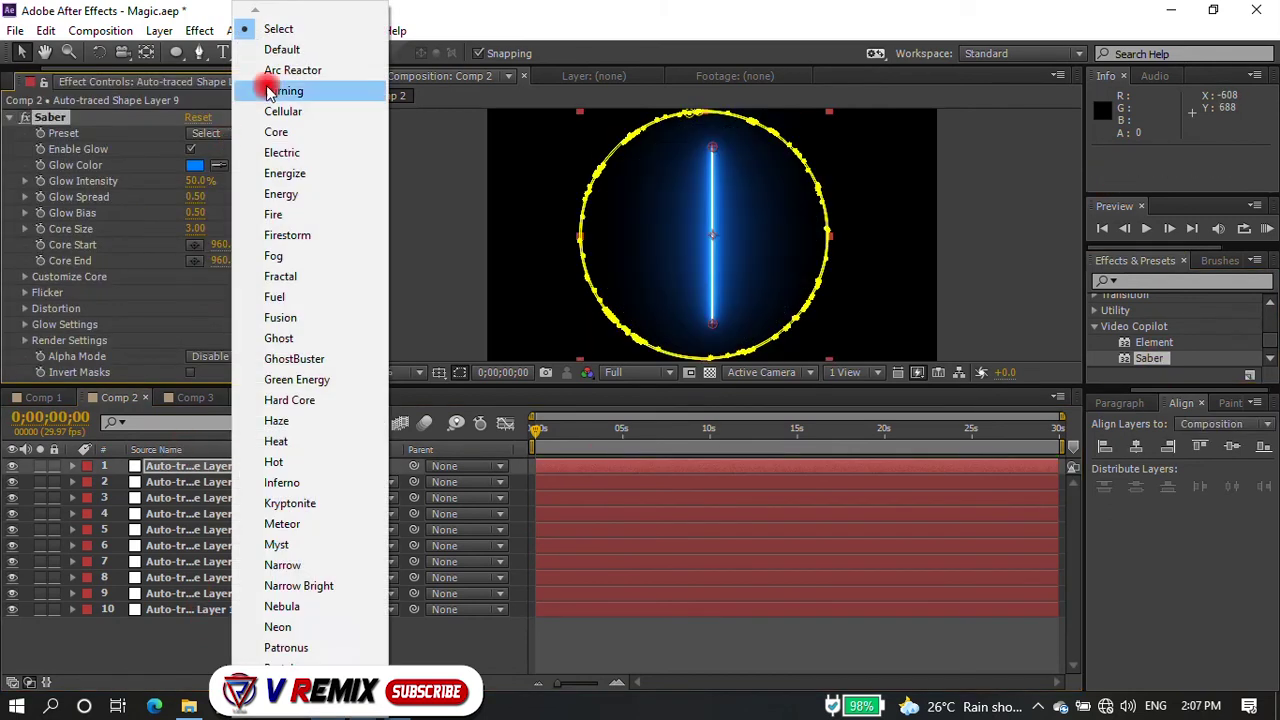
left_click(308, 92)
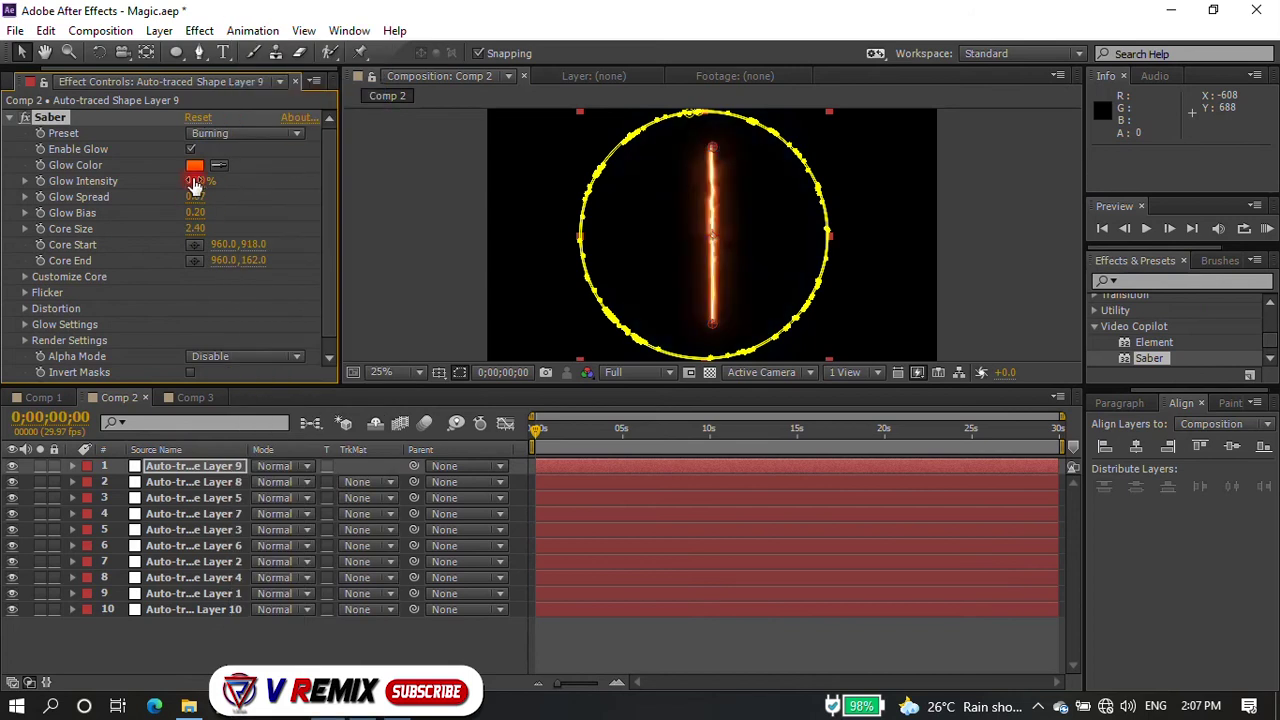
left_click(25, 277)
scroll(150, 280, "down", 3)
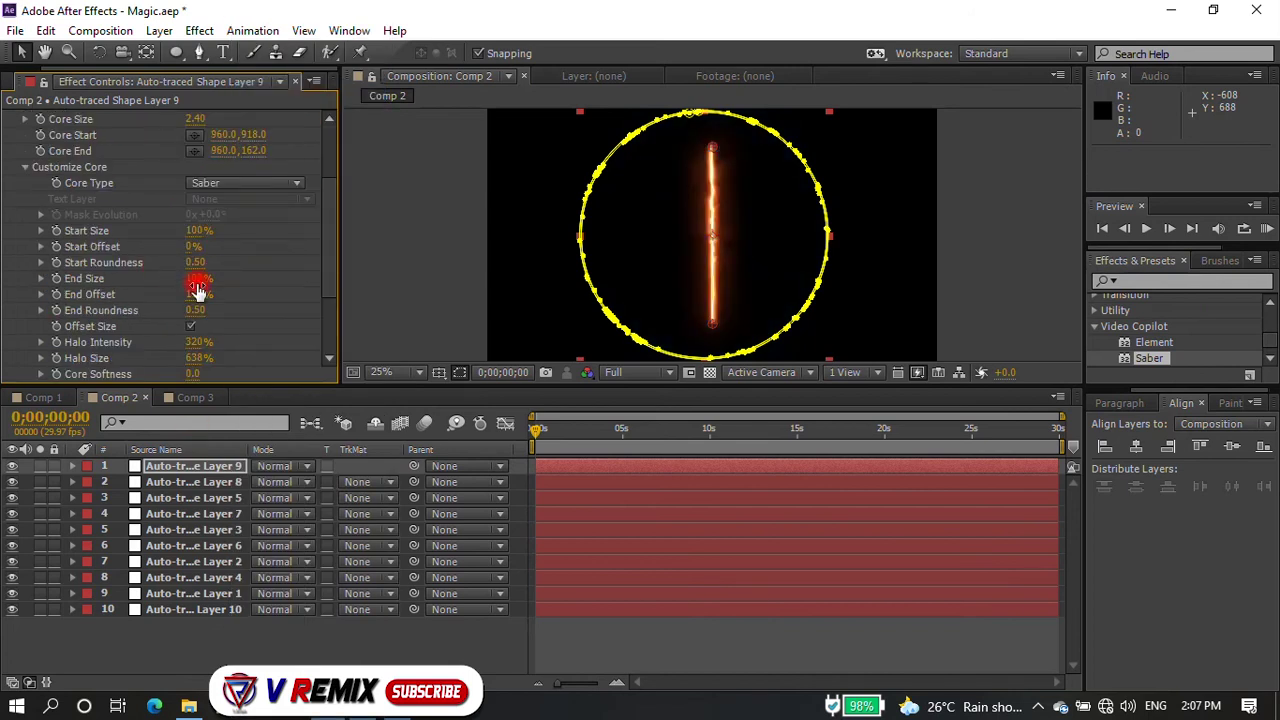
left_click(218, 183)
left_click(240, 199)
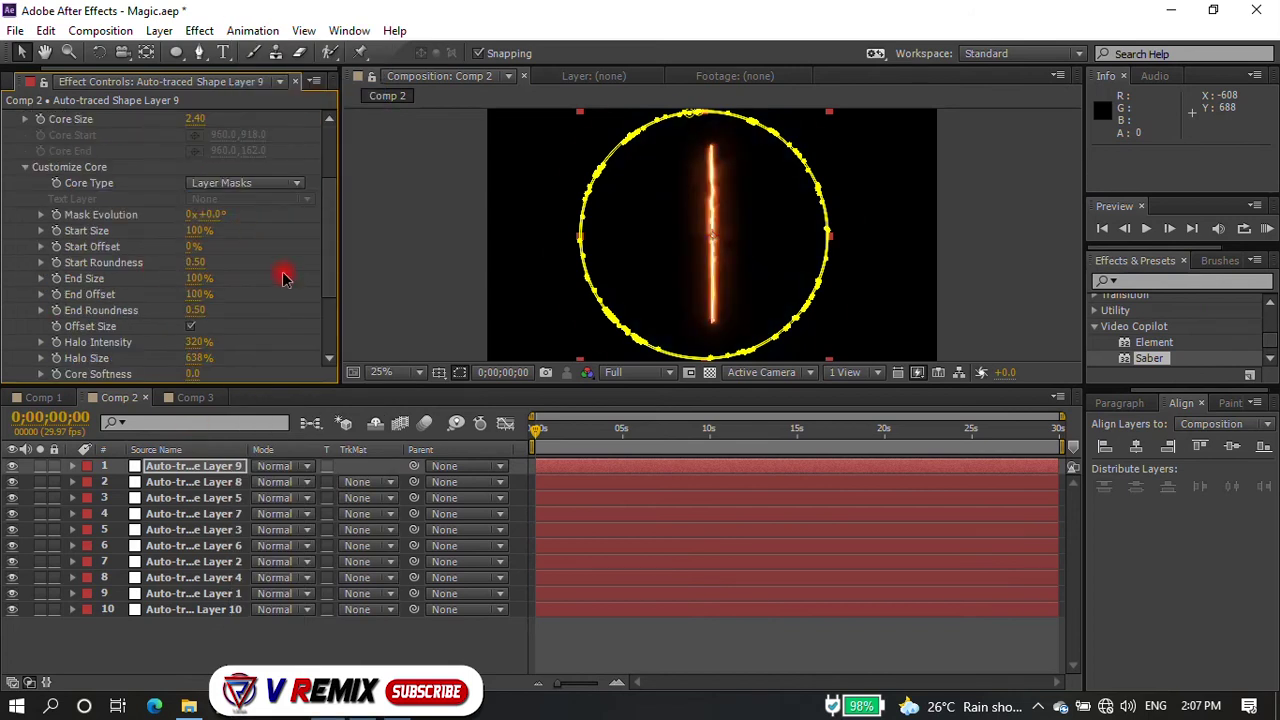
- Lower Glow Intensity to 22% and Core Size to 1.70, then review the ring
scroll(205, 172, "up", 3)
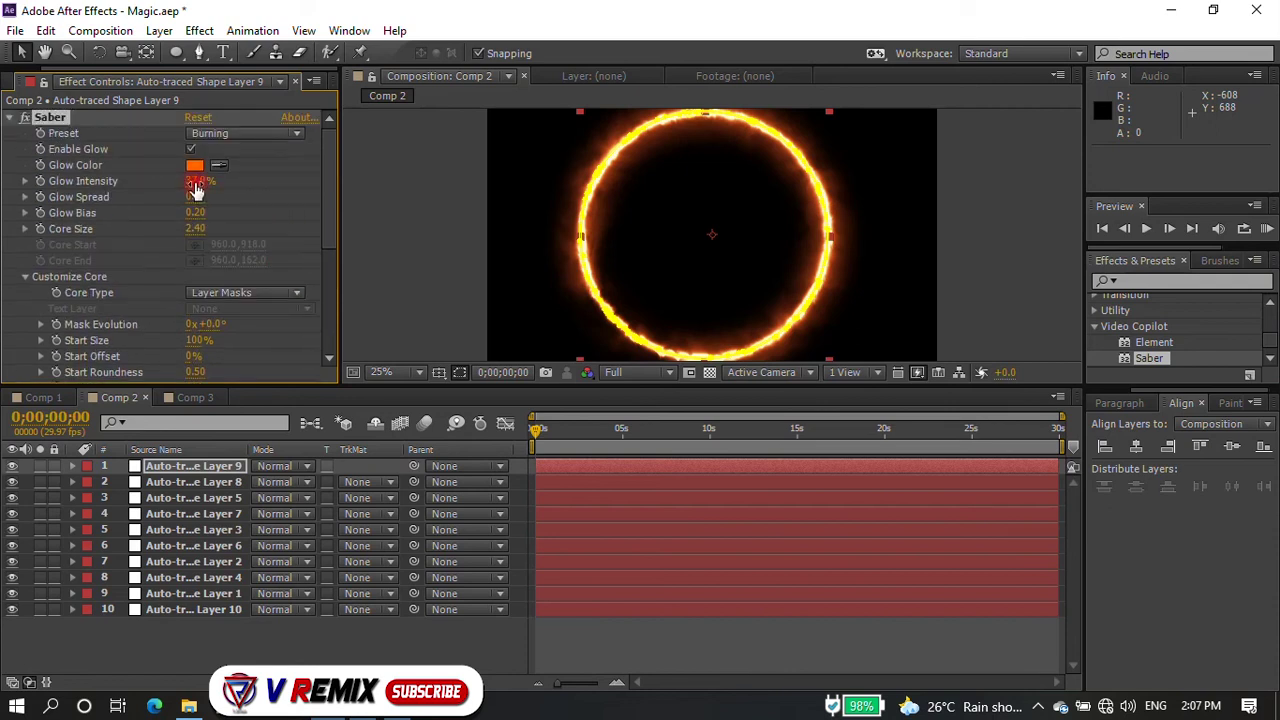
left_click_drag(200, 181, 187, 191)
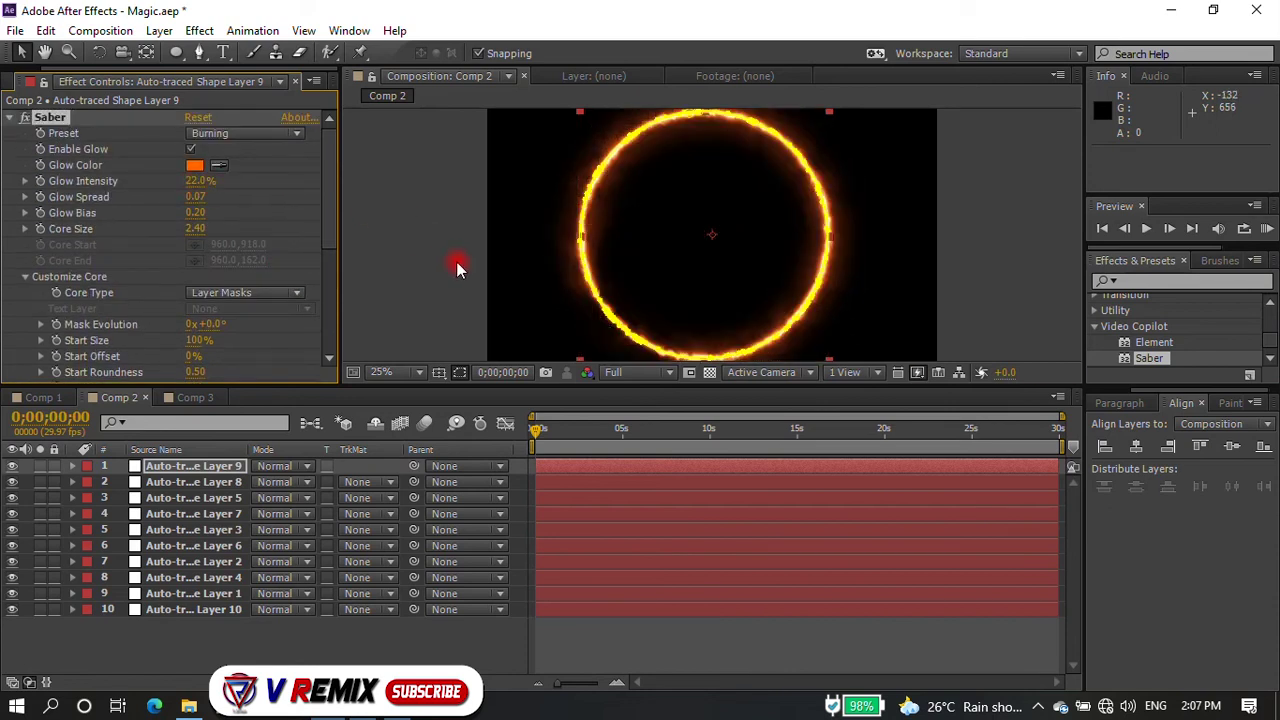
left_click_drag(195, 228, 257, 261)
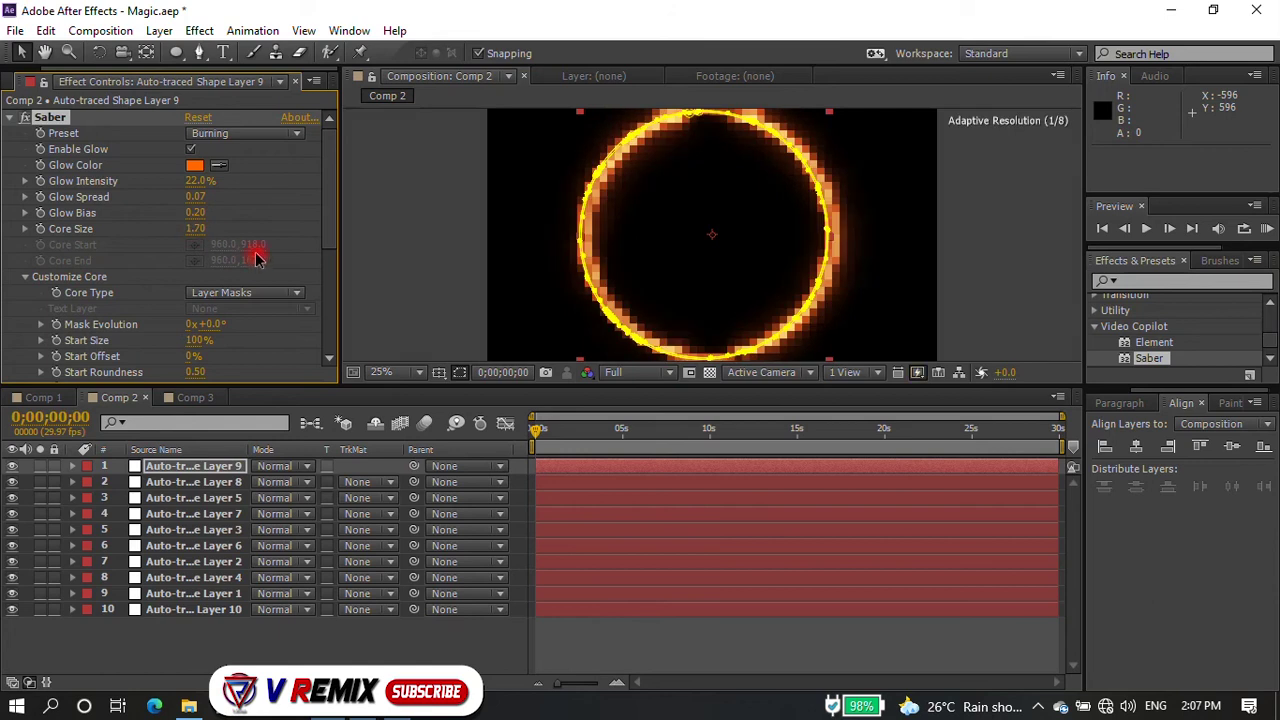
left_click(450, 287)
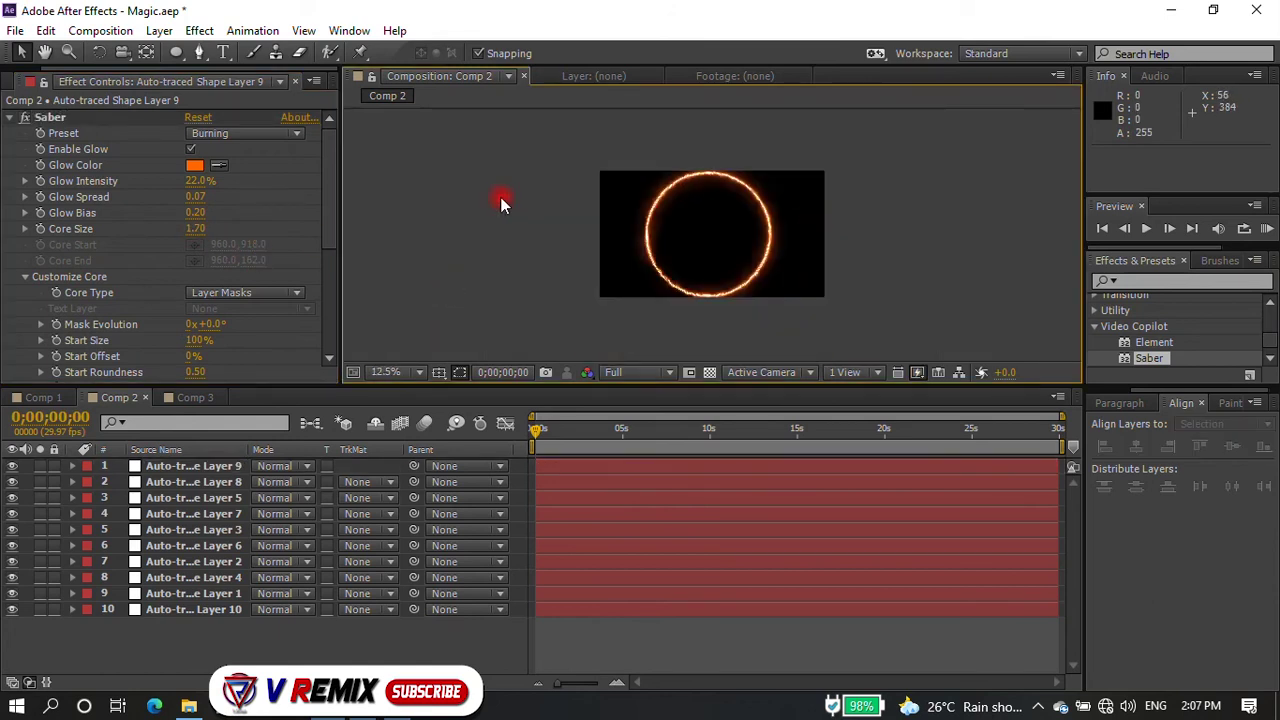
left_click(70, 120)
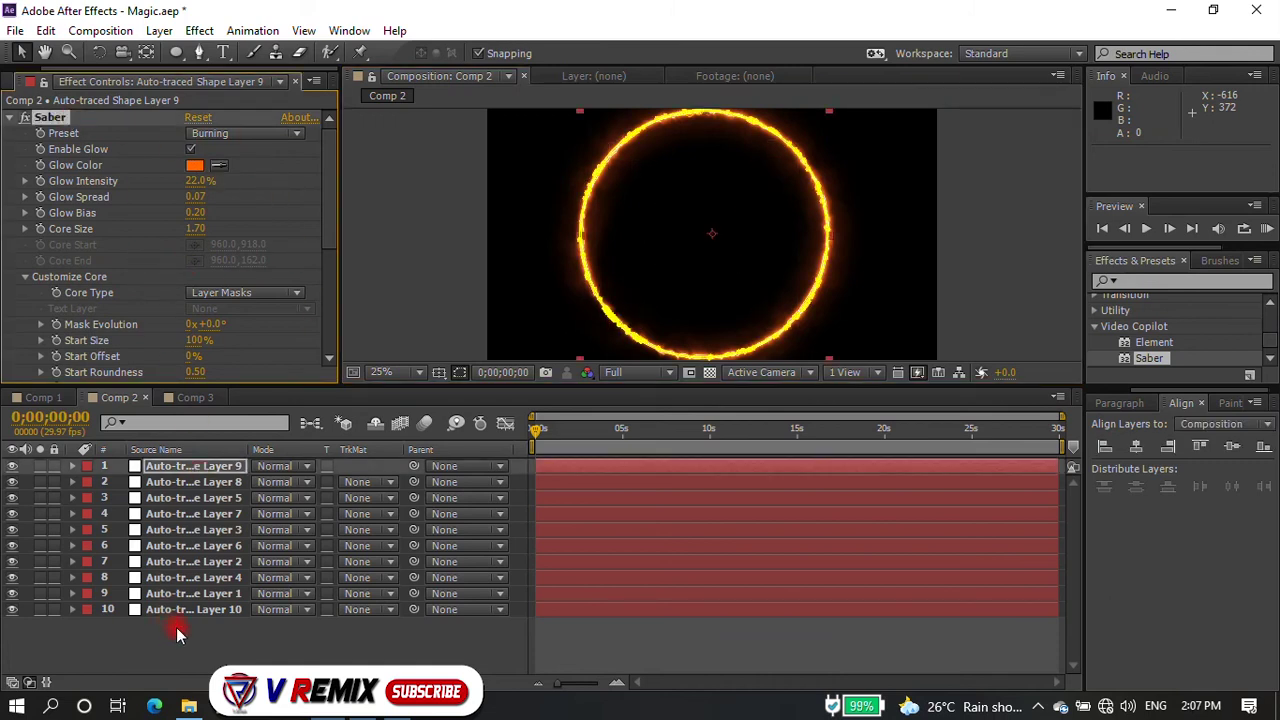
left_click_drag(177, 626, 175, 484)
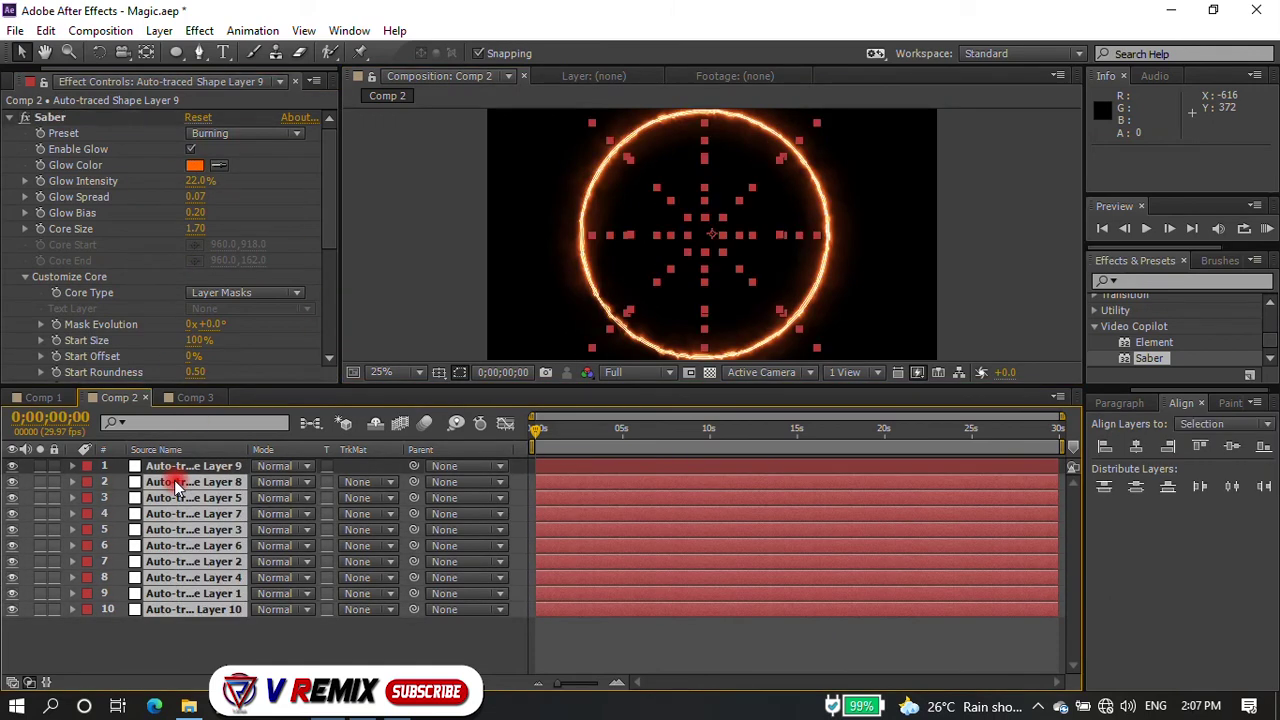
- Set all ten auto-traced layers to Screen blending
left_click(190, 467, "shift")
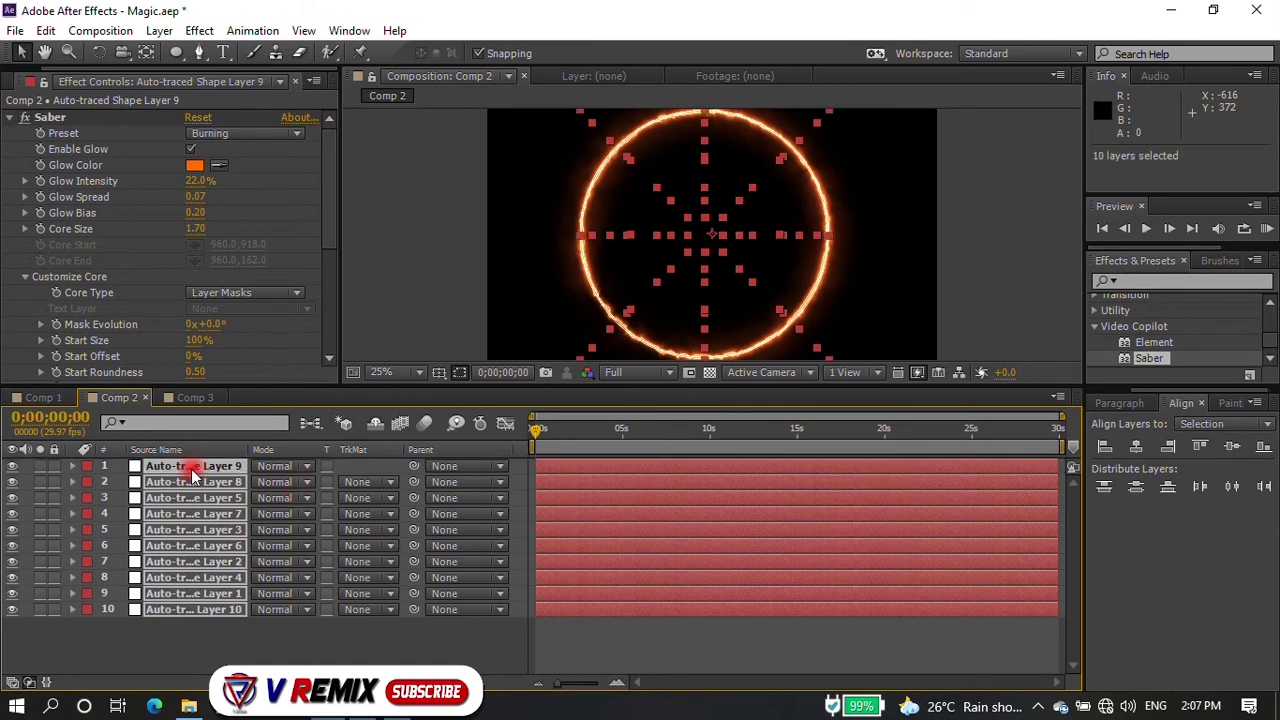
left_click(307, 468)
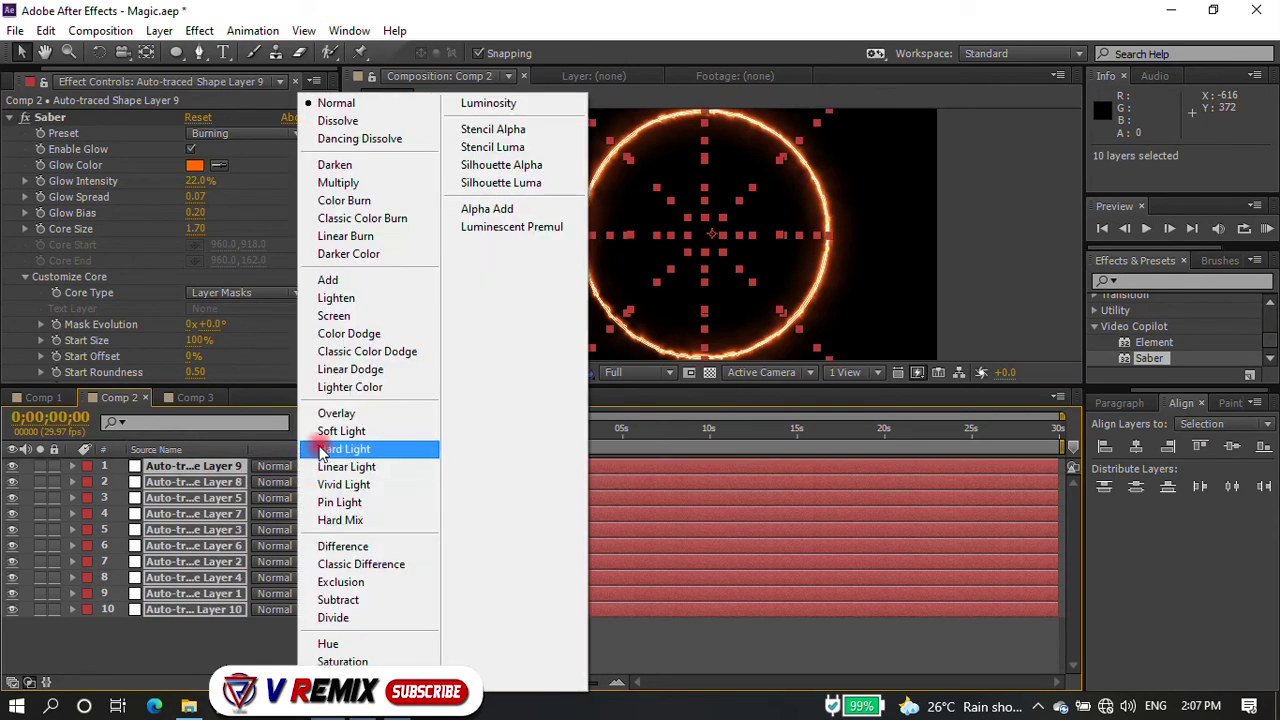
left_click(340, 316)
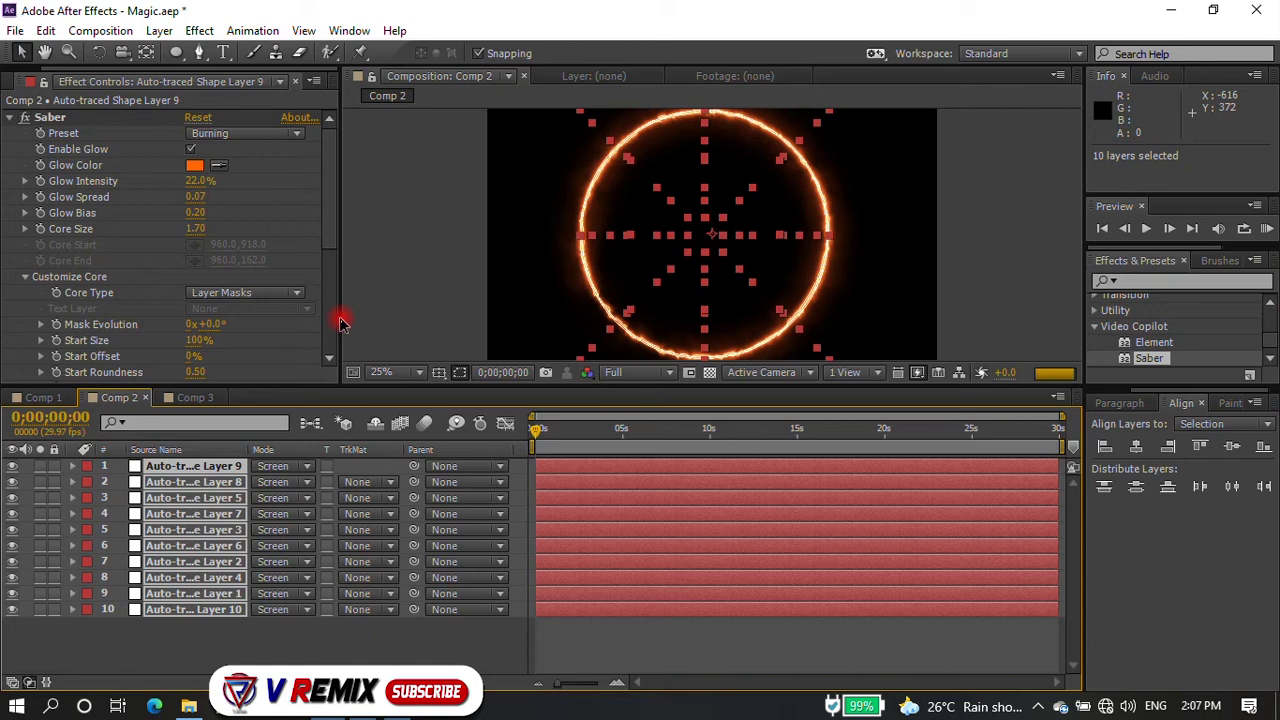
left_click(279, 650)
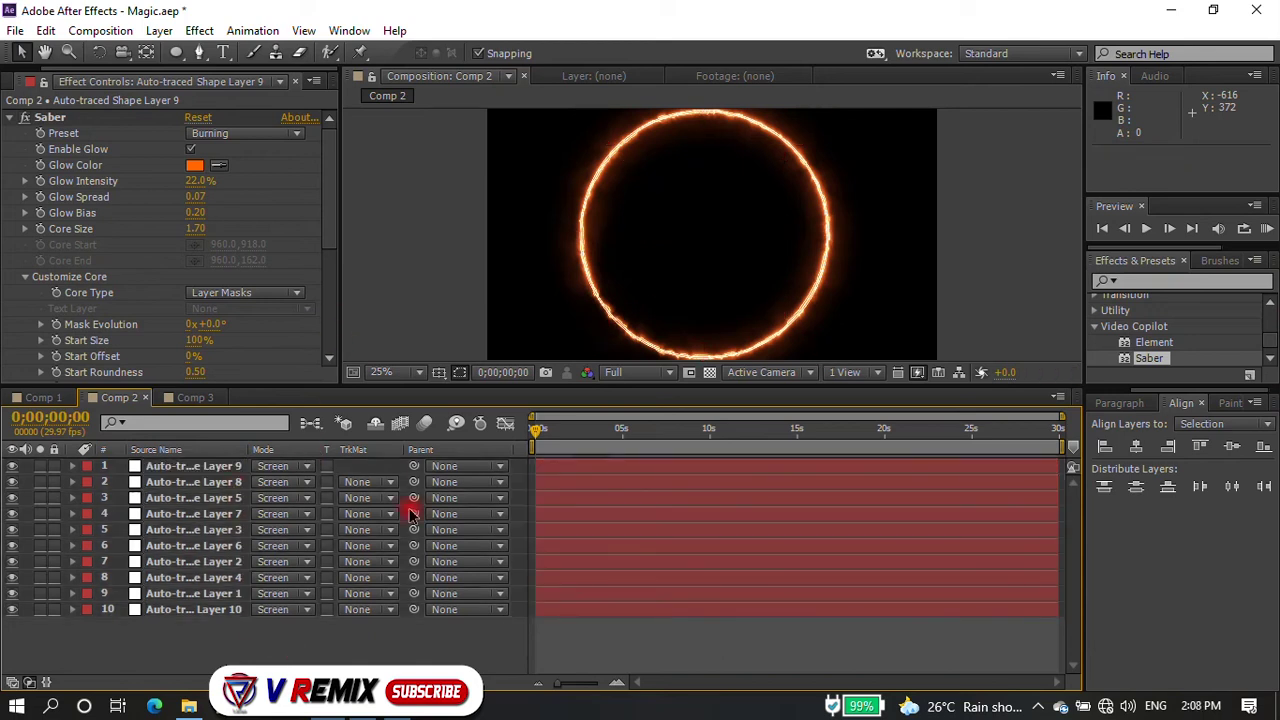
- Check each auto-traced layer's Saber settings, keeping Core Type on Layer Masks
left_click(202, 478)
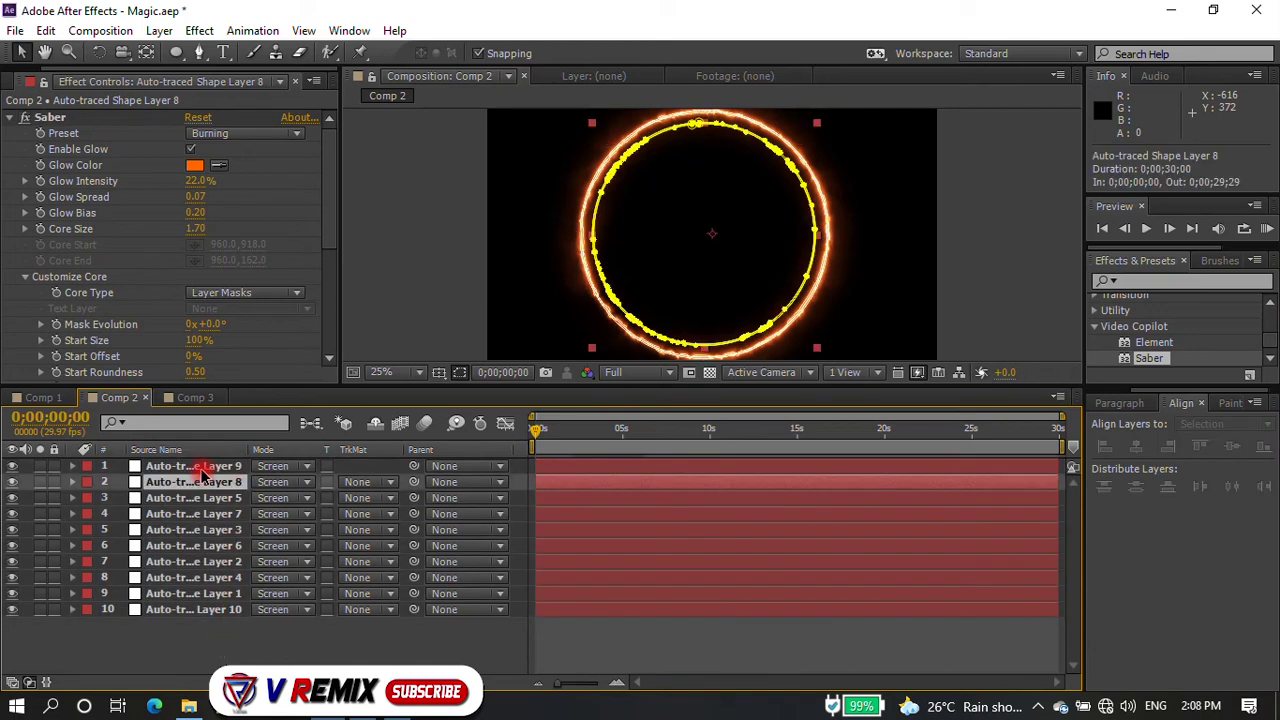
left_click(199, 532)
left_click(197, 563)
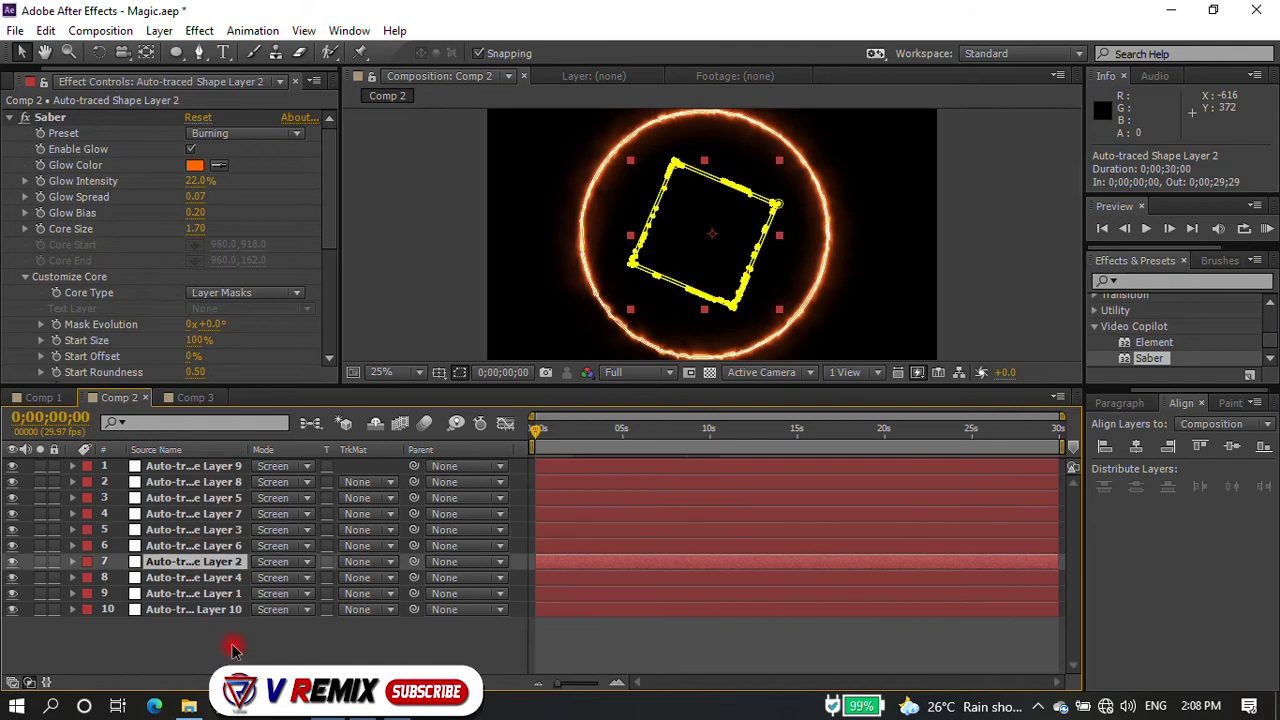
left_click(280, 630)
left_click(311, 473)
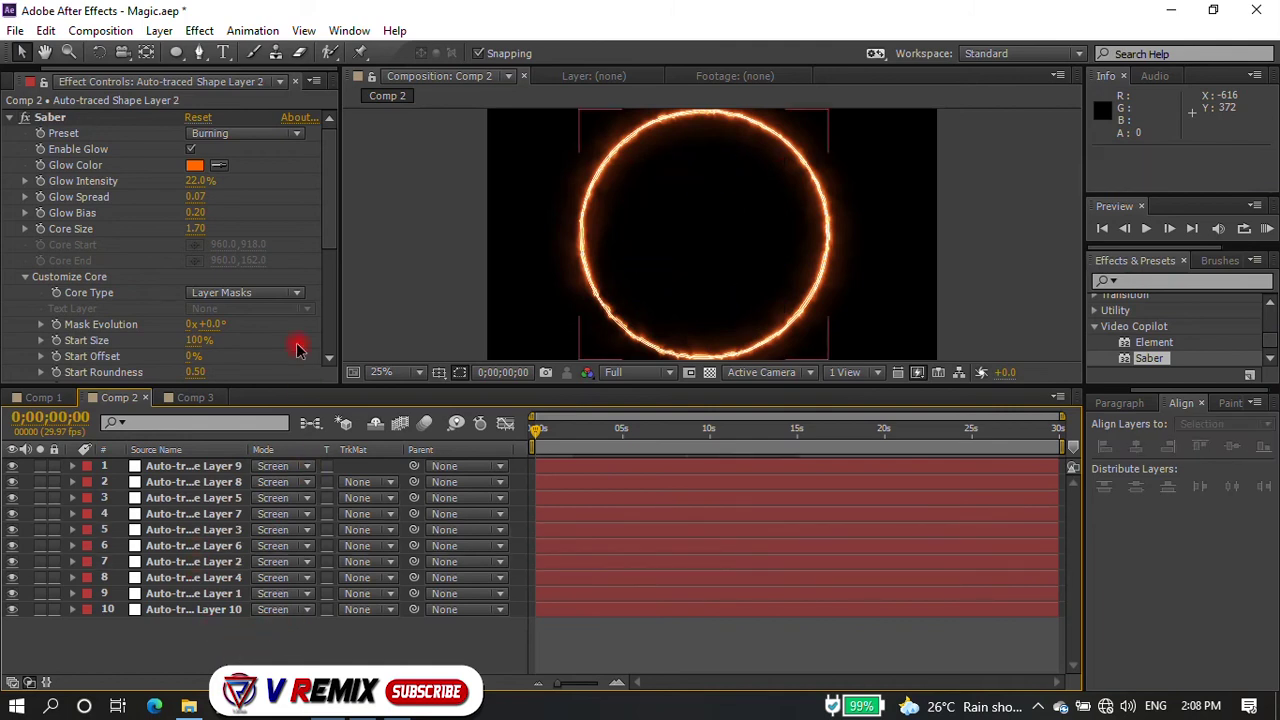
left_click(160, 484)
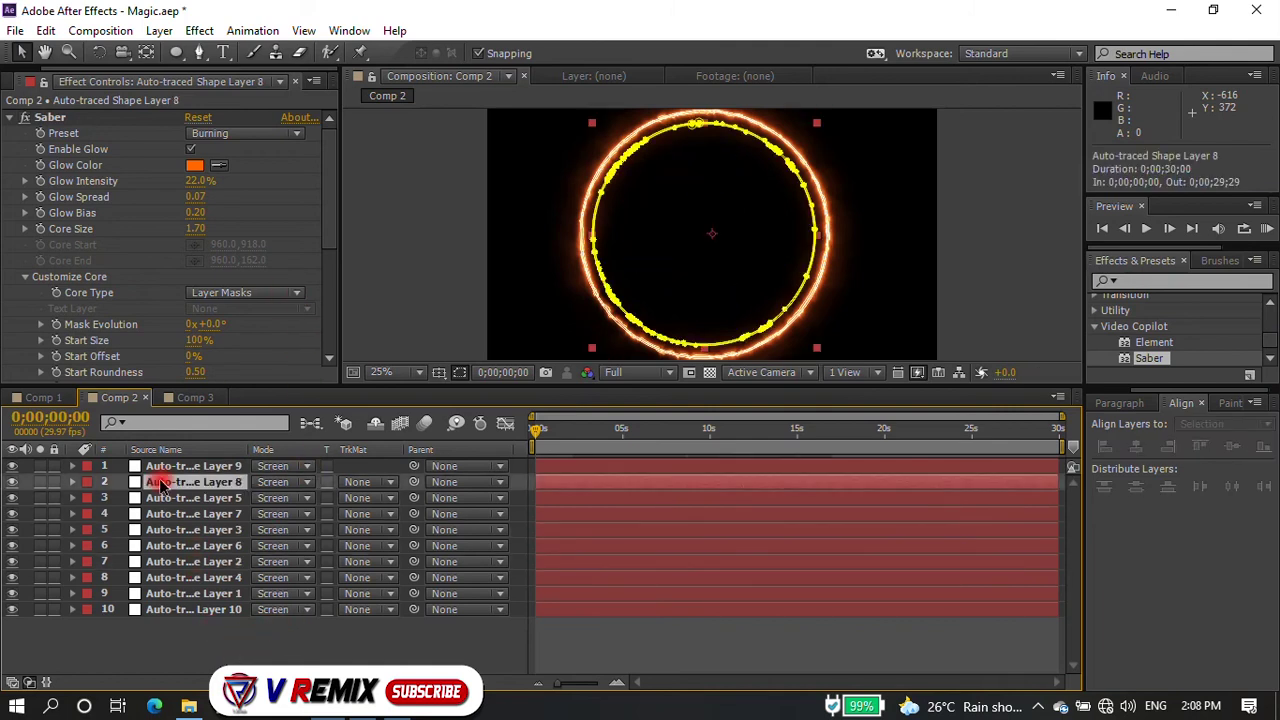
left_click(298, 292)
left_click(334, 275)
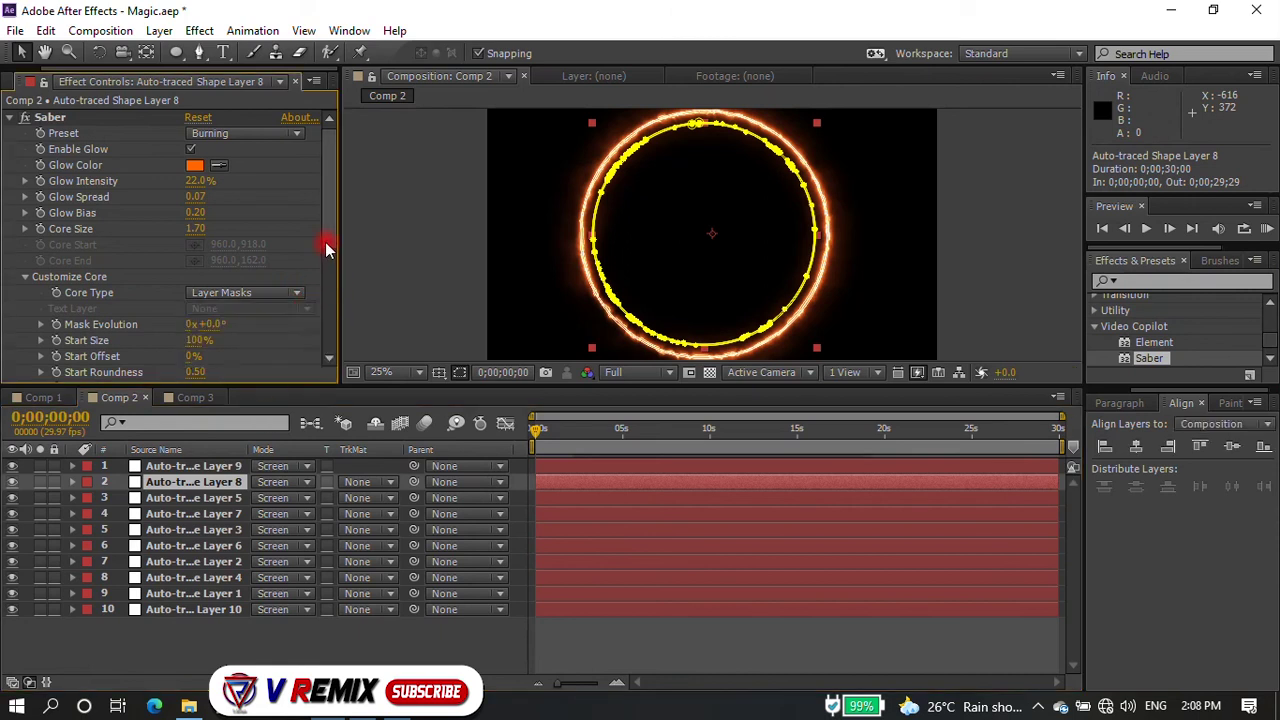
scroll(325, 316, "down", 5)
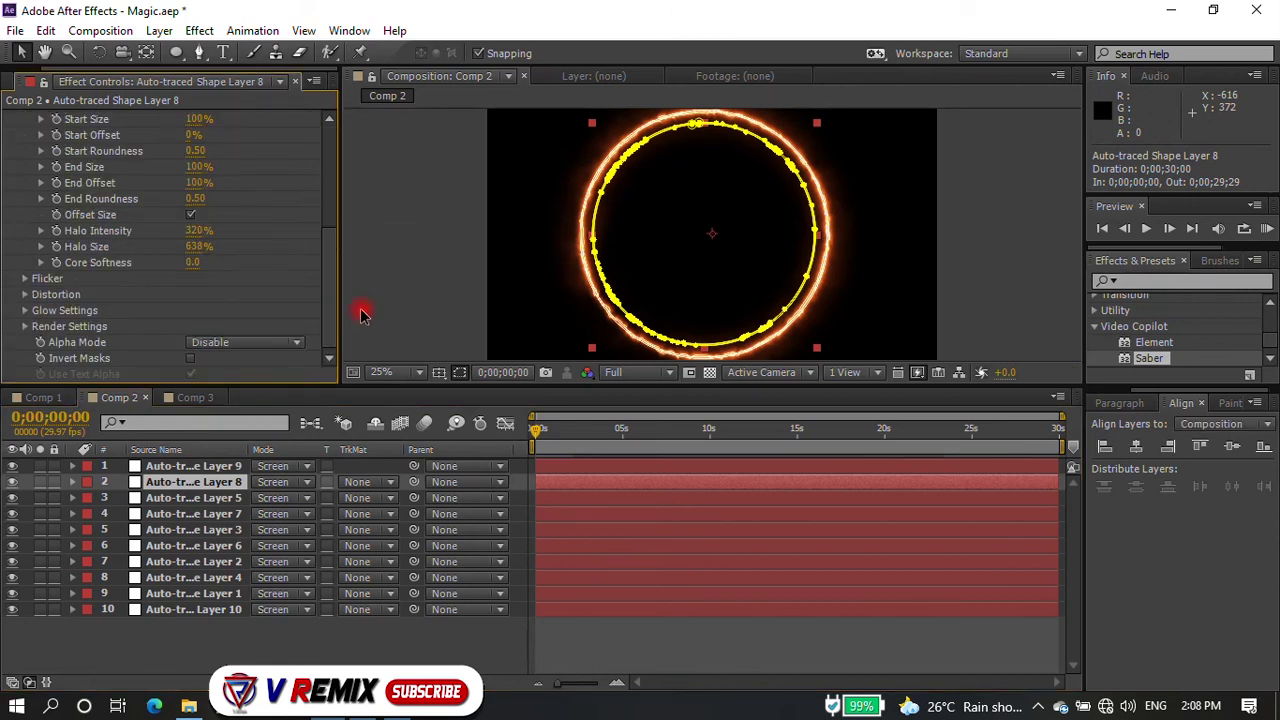
left_click(190, 499)
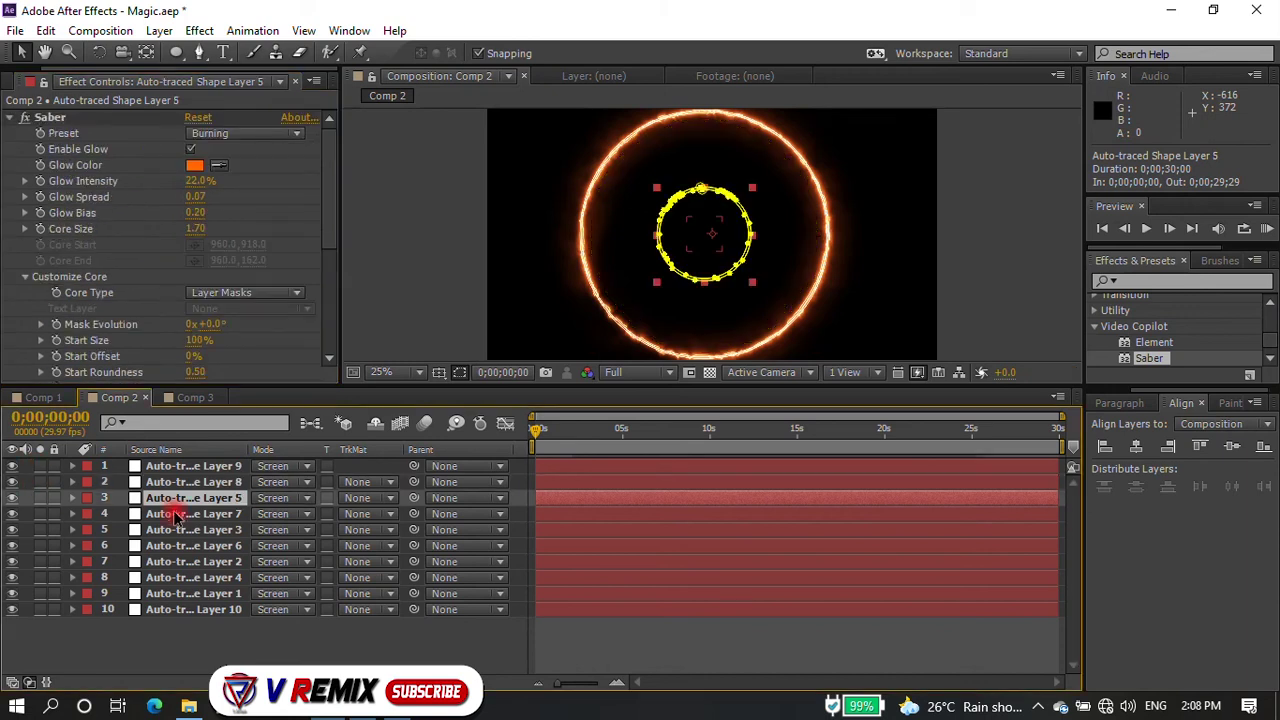
left_click(190, 515)
left_click(180, 665)
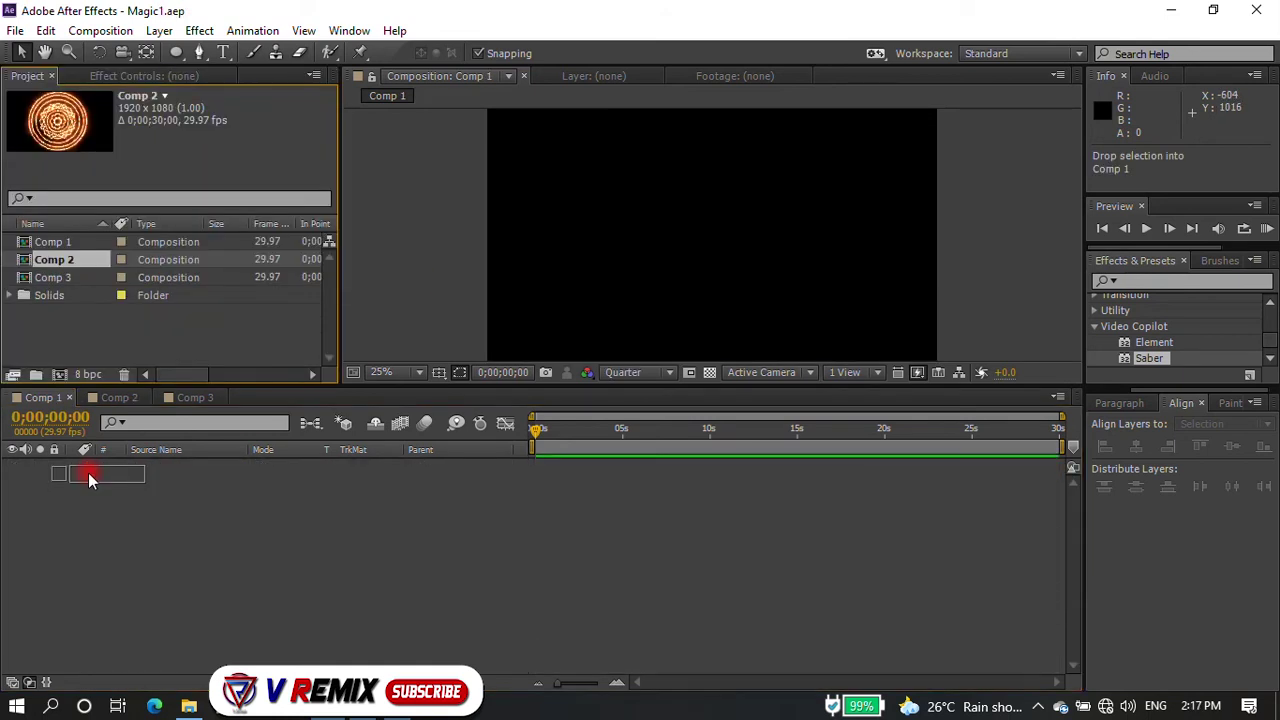
left_click_drag(88, 472, 90, 478)
left_click_drag(50, 241, 83, 472)
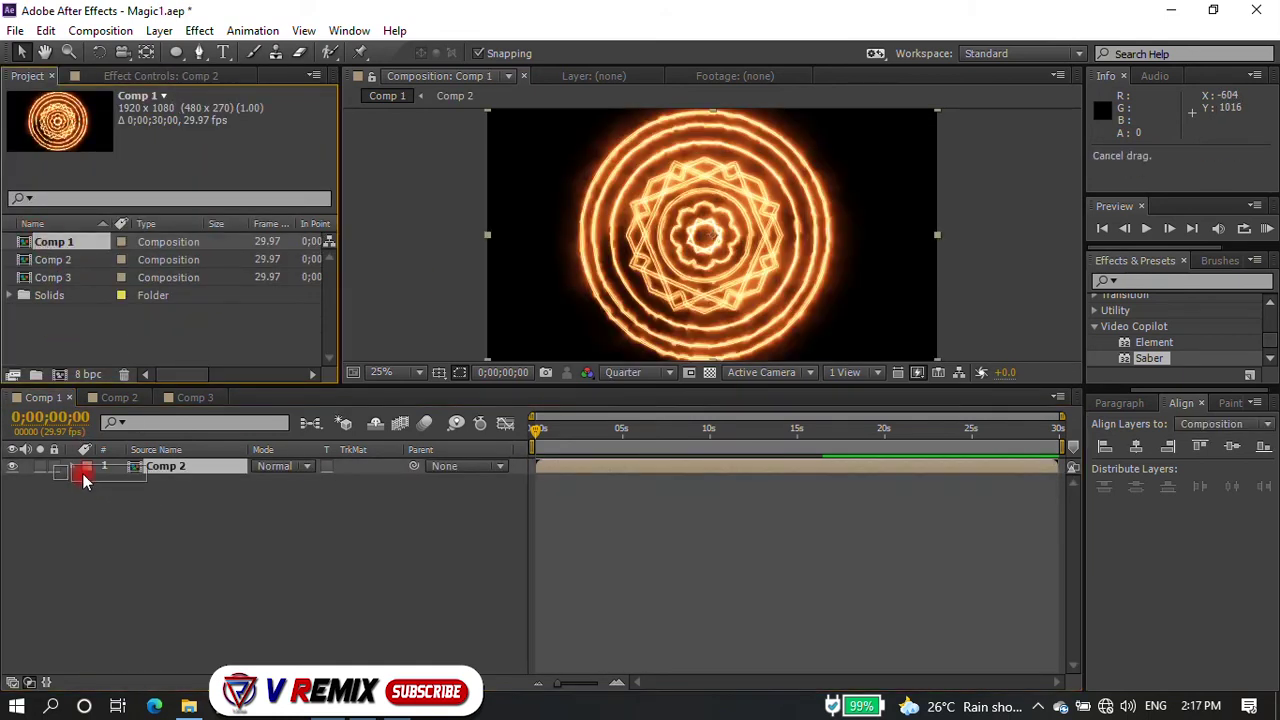
left_click(150, 487)
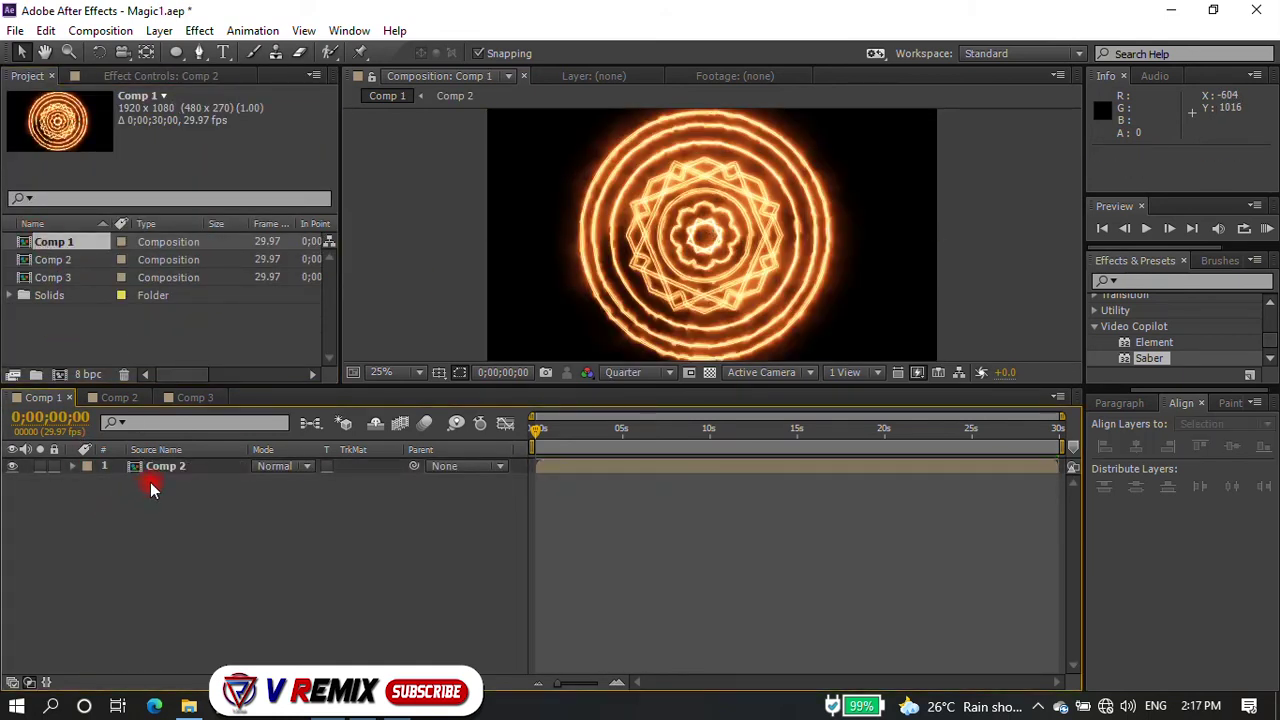
left_click_drag(52, 245, 114, 458)
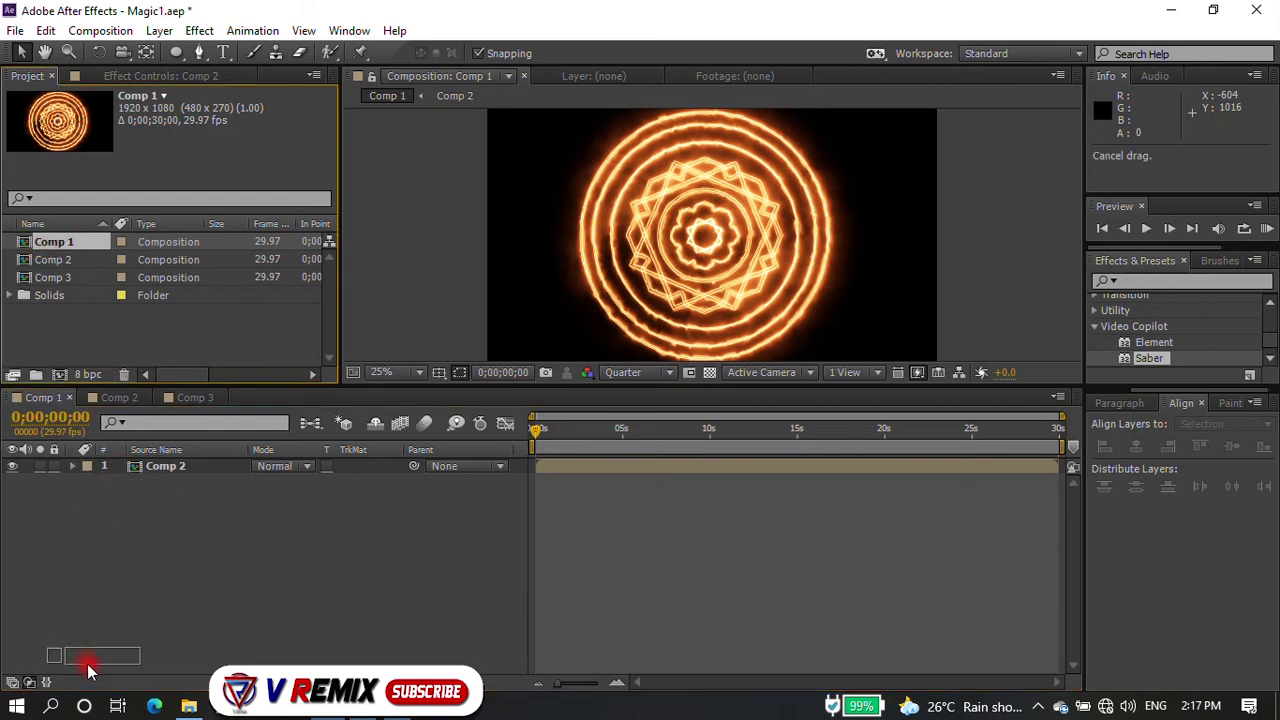
left_click_drag(123, 512, 93, 606)
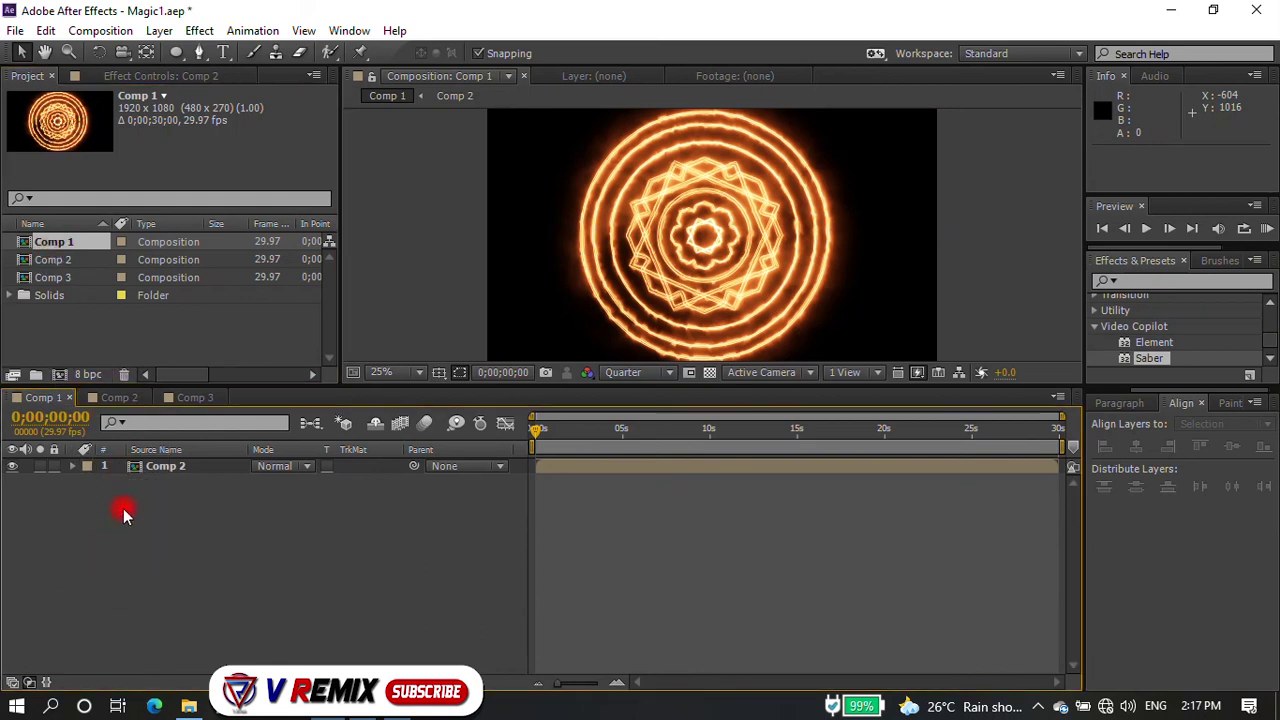
left_click(154, 468)
left_click_drag(80, 242, 125, 499)
left_click_drag(60, 242, 143, 507)
right_click(143, 505)
left_click(102, 327)
left_click(45, 242)
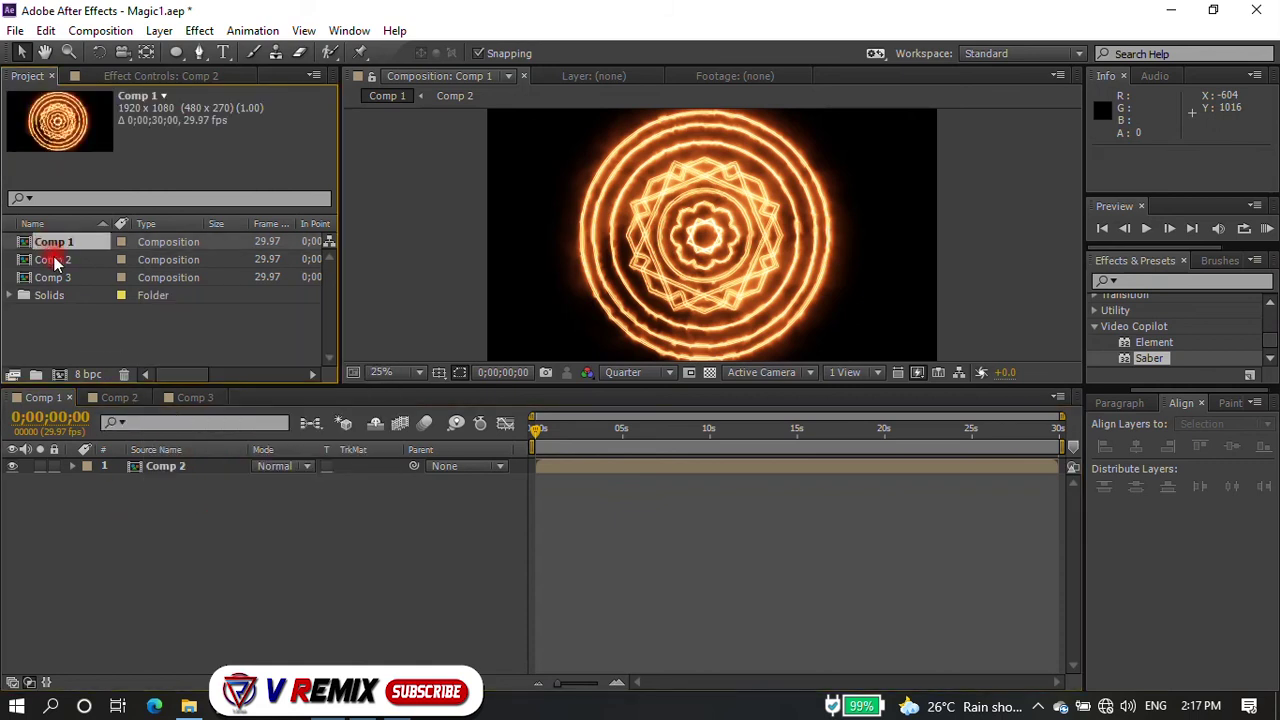
left_click(62, 260)
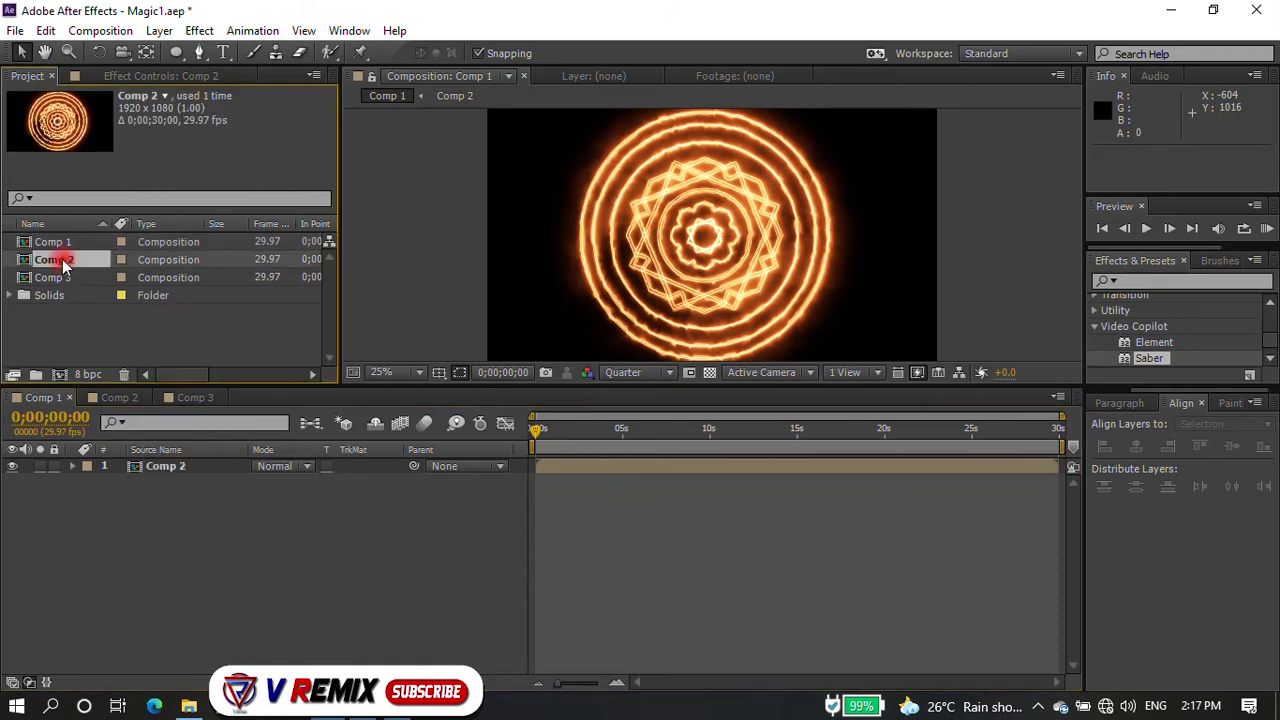
left_click(60, 244)
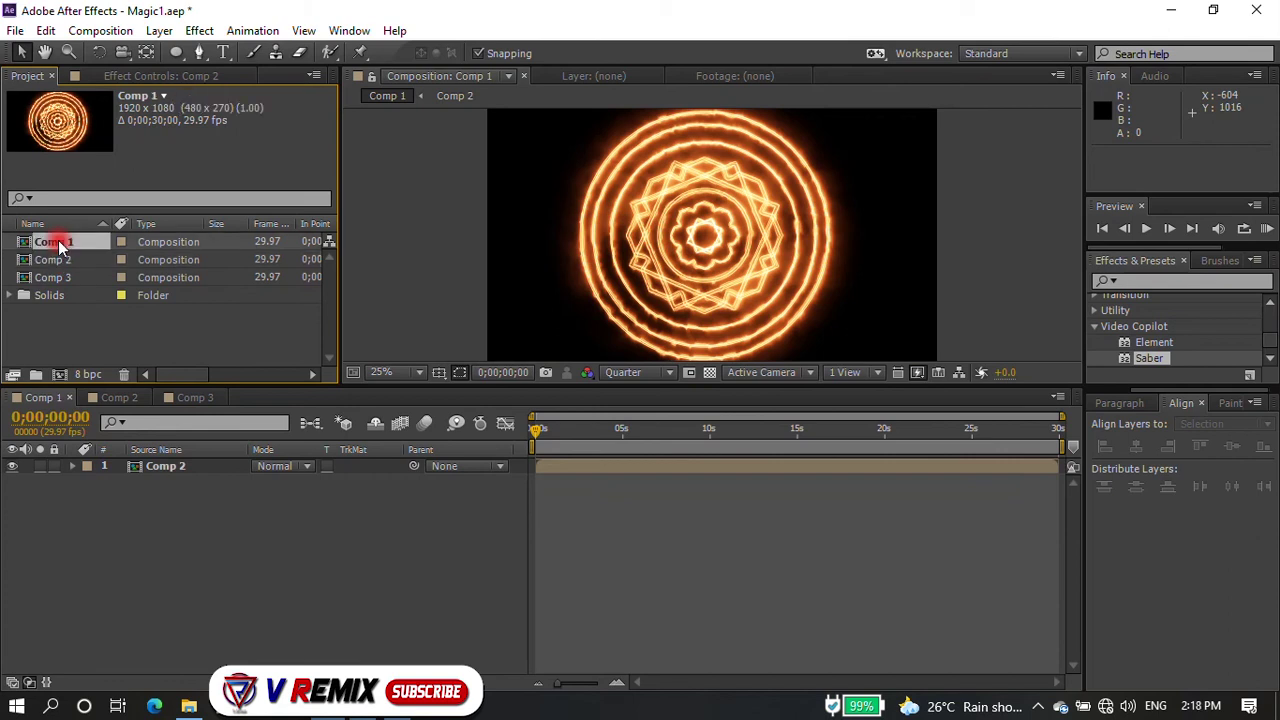
left_click(64, 278)
- Add Comp 3 to Comp 1 and set both Comp 3 and Comp 2 to Screen
left_click_drag(66, 283, 105, 540)
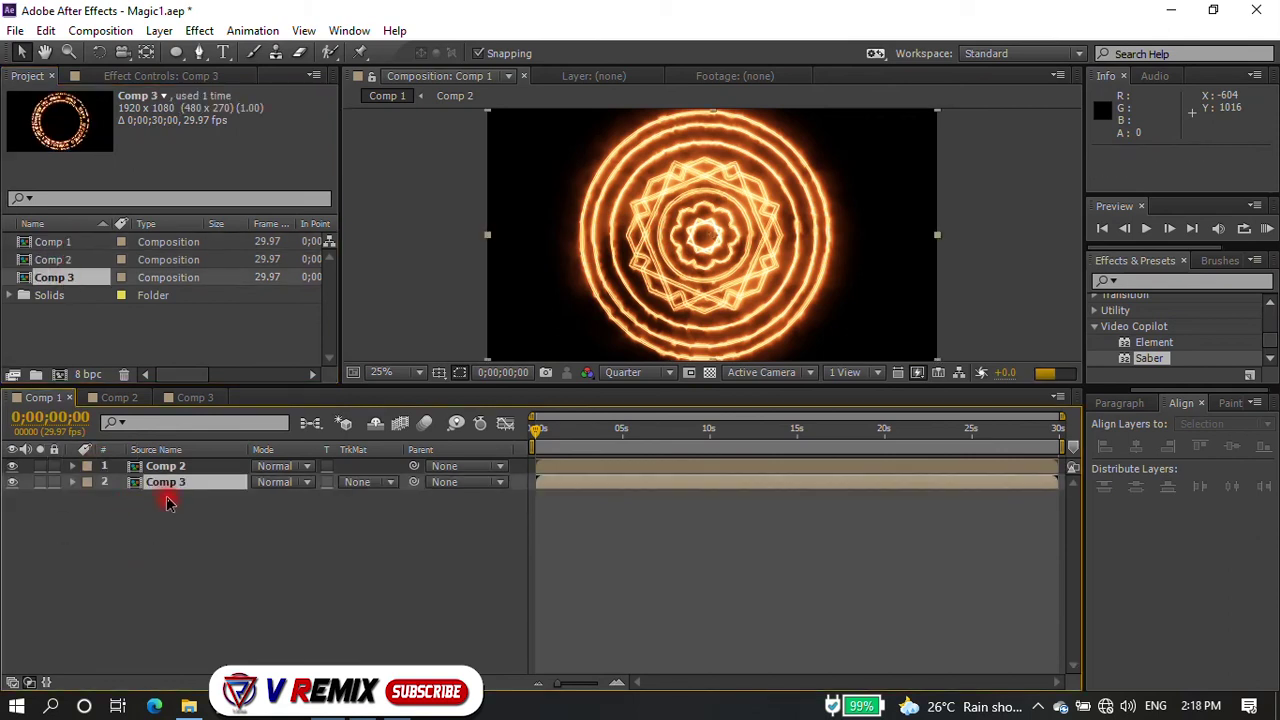
left_click(272, 482)
left_click(368, 316)
left_click(285, 482)
left_click(368, 316)
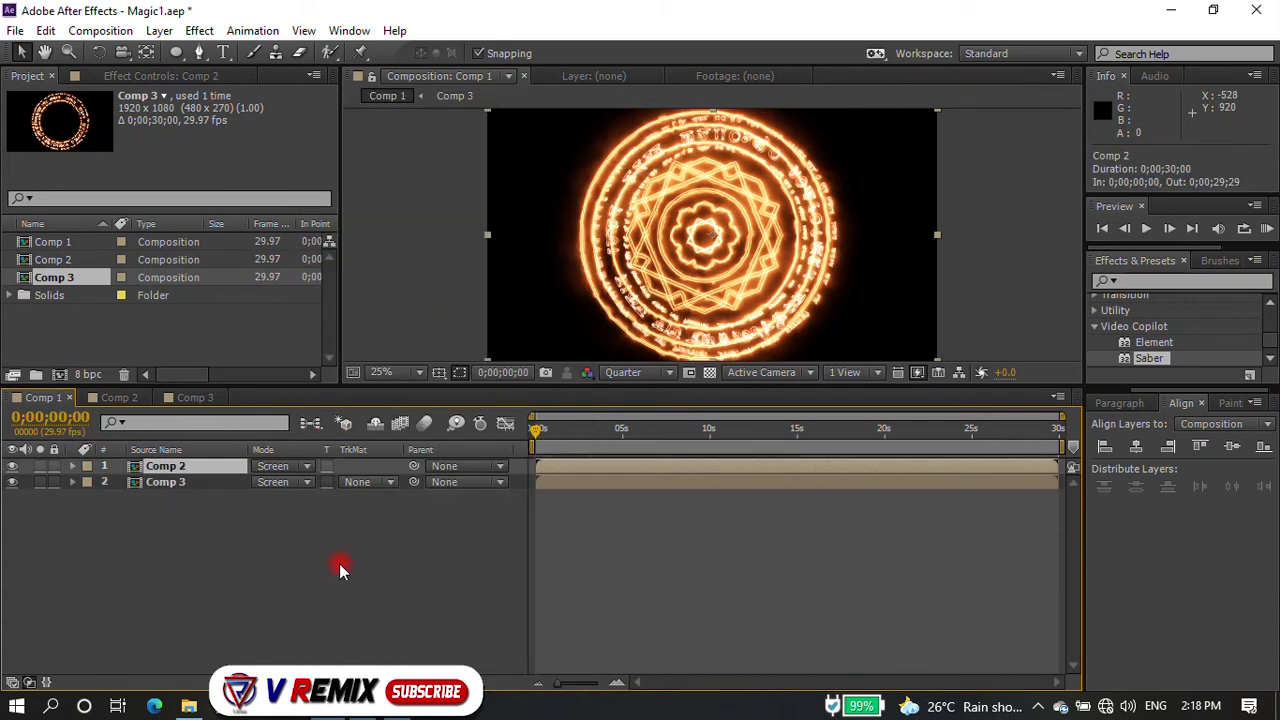
left_click(339, 563)
- Scale the Comp 3 layer down to 90% and play a quick preview
left_click(186, 482)
key("s")
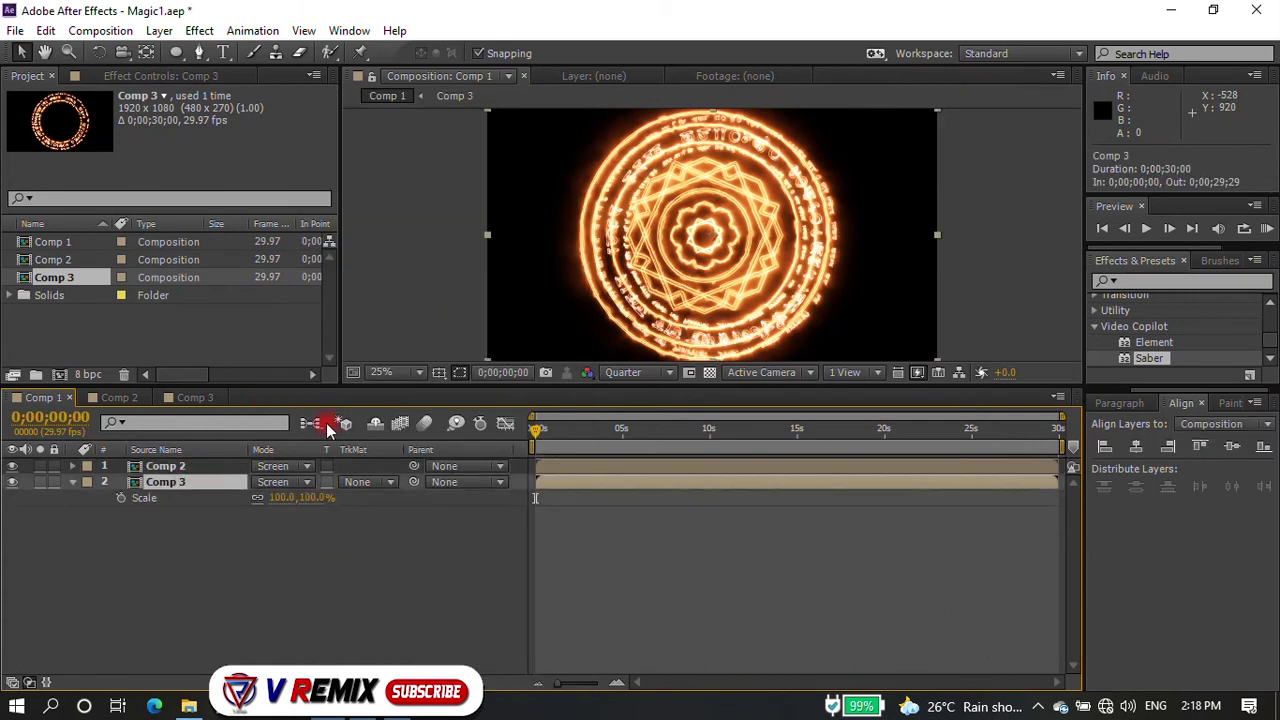
left_click_drag(285, 503, 273, 507)
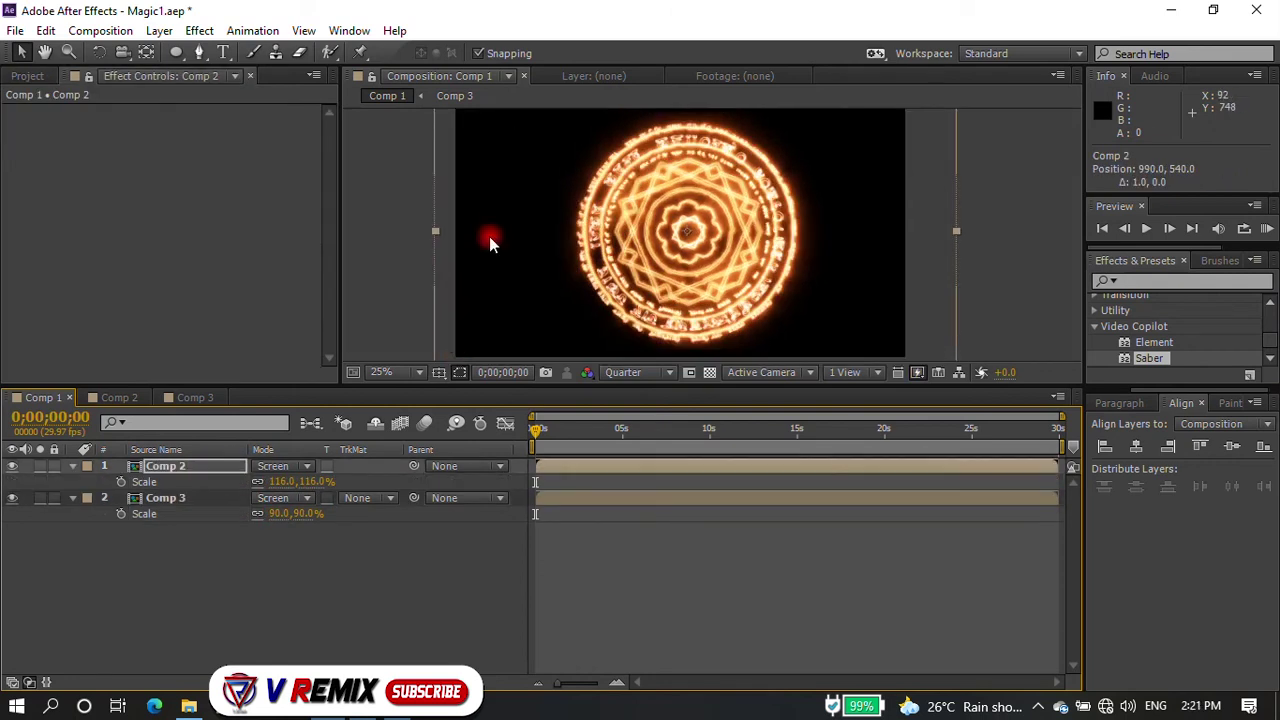
scroll(586, 229, "up", 1)
scroll(610, 253, "up", 1)
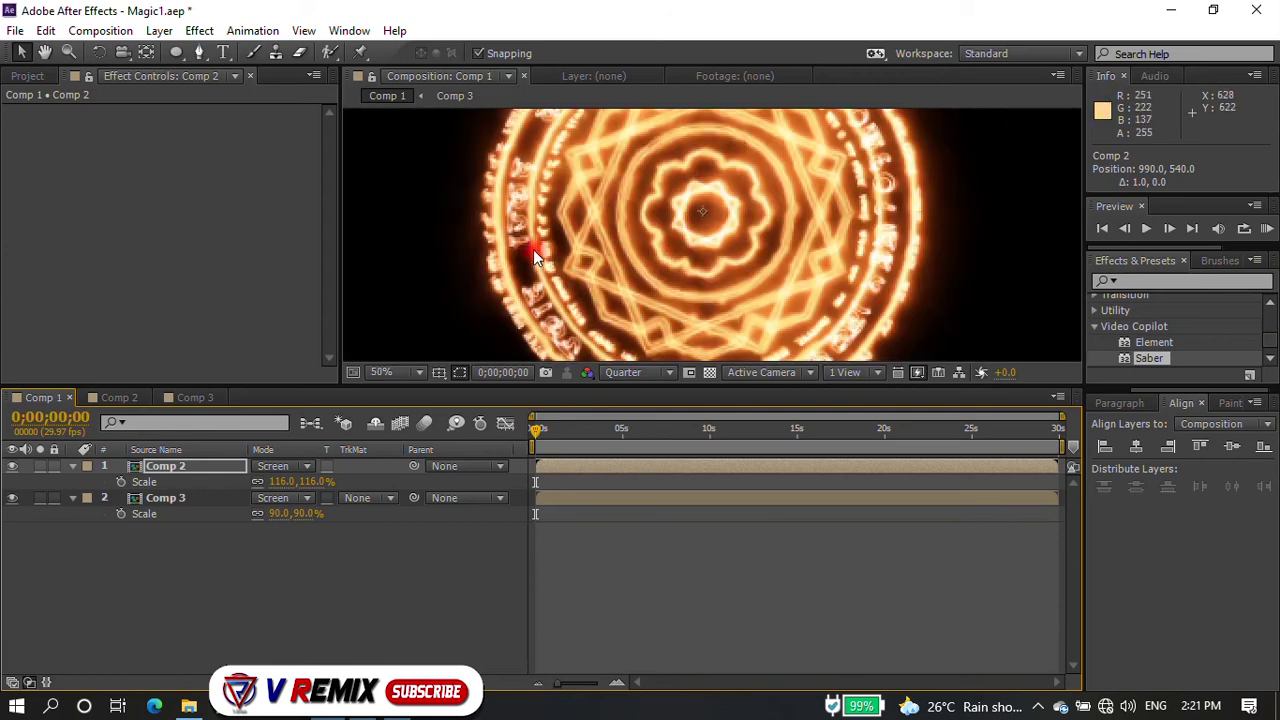
scroll(533, 248, "down", 1)
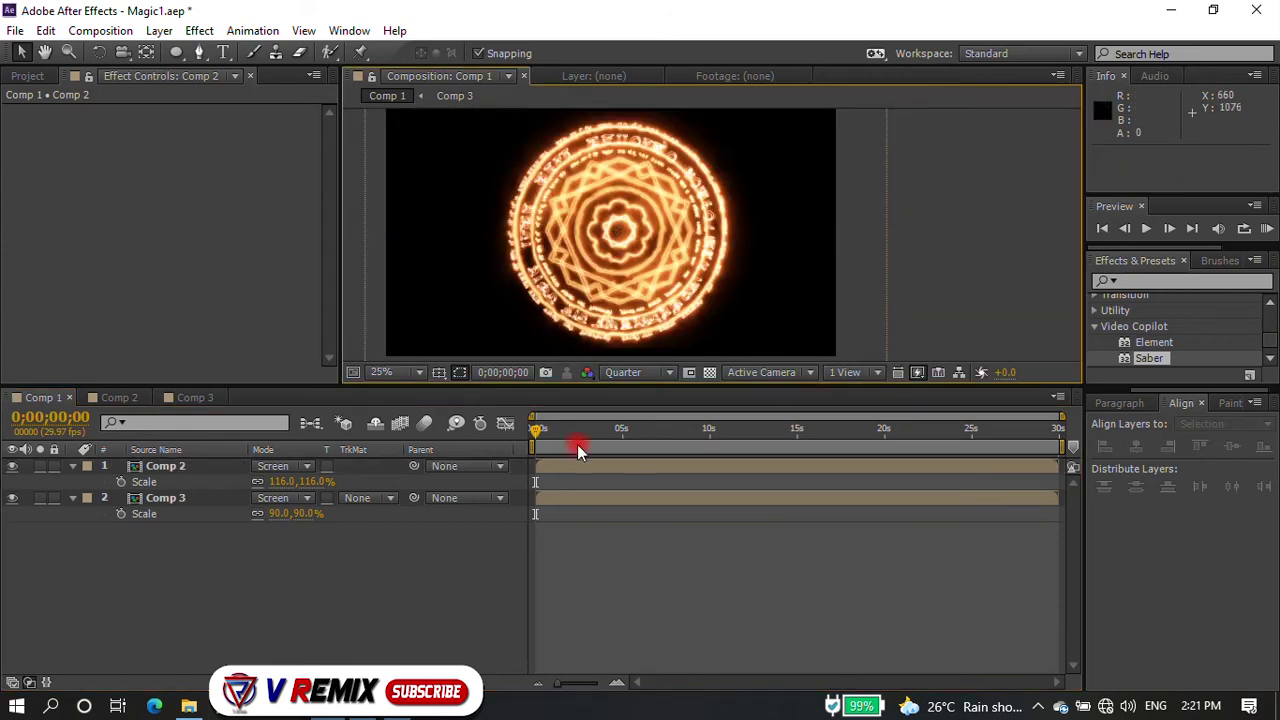
key("space")
left_click_drag(549, 429, 530, 429)
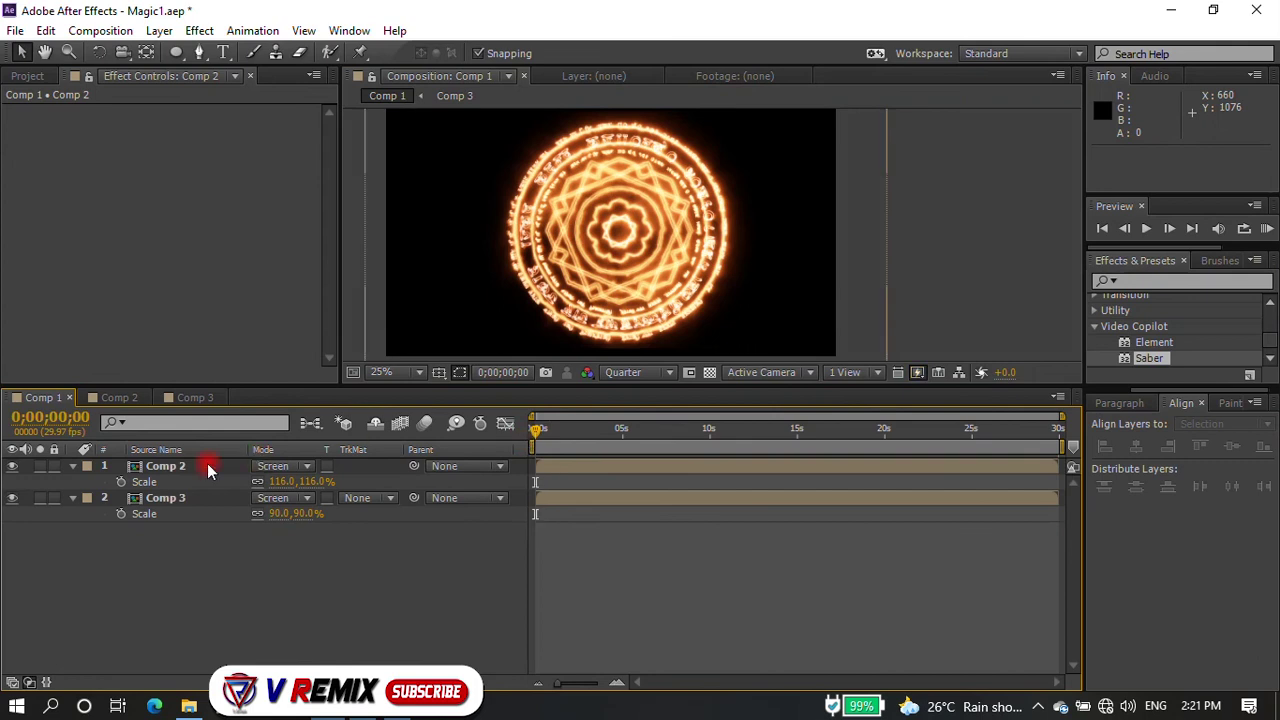
- Keyframe Comp 2's Rotation from 0x at the start to 4 turns at the end
left_click(156, 470)
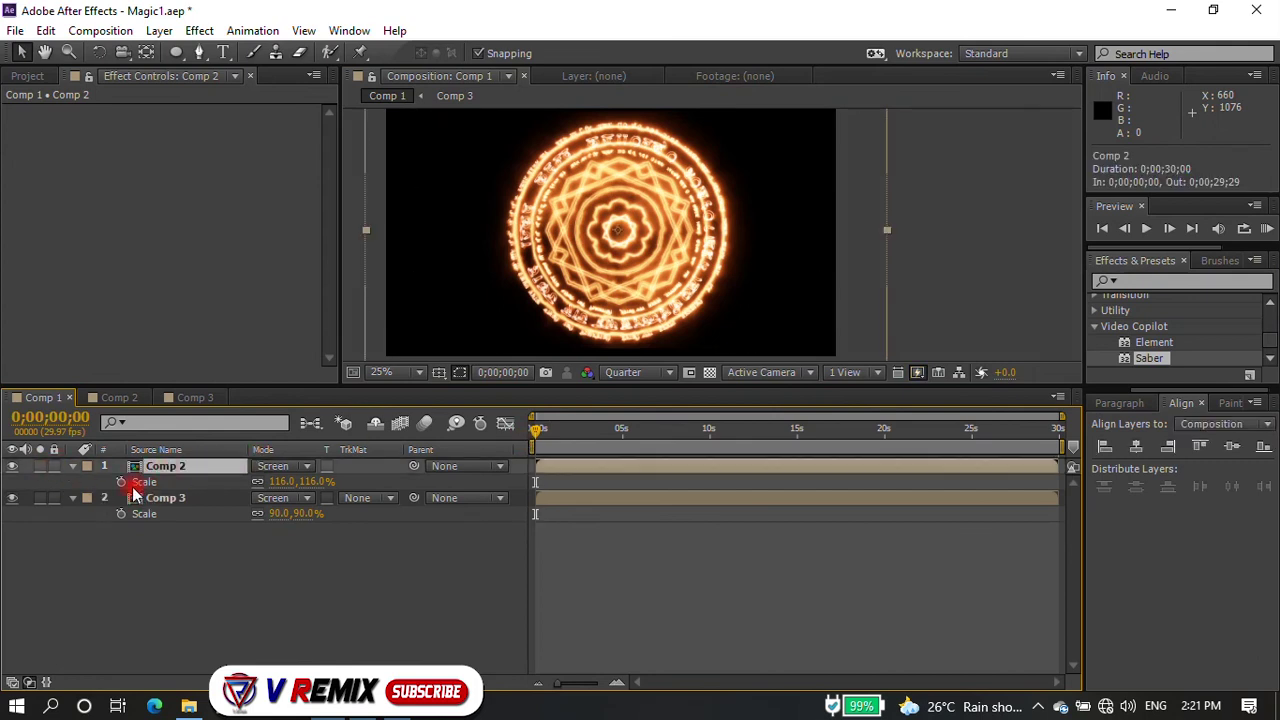
key("r")
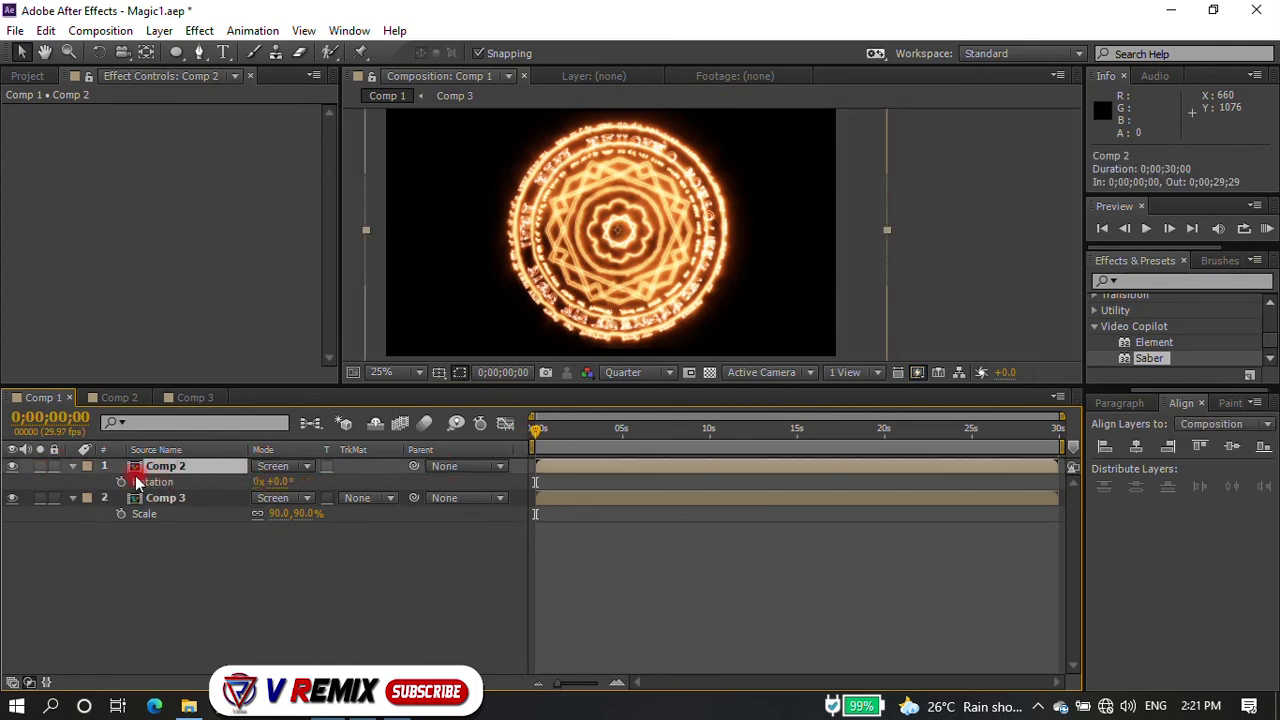
left_click(120, 481)
left_click(1060, 430)
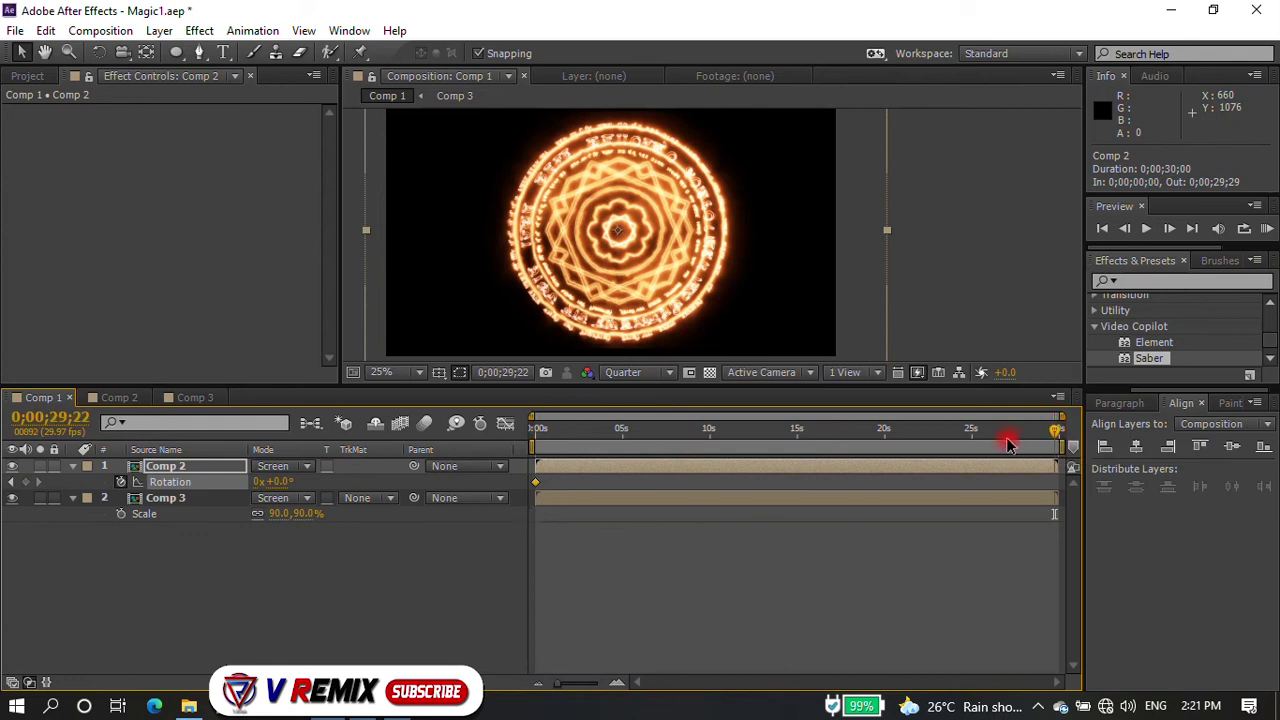
left_click_drag(1060, 432, 1063, 430)
left_click(262, 482)
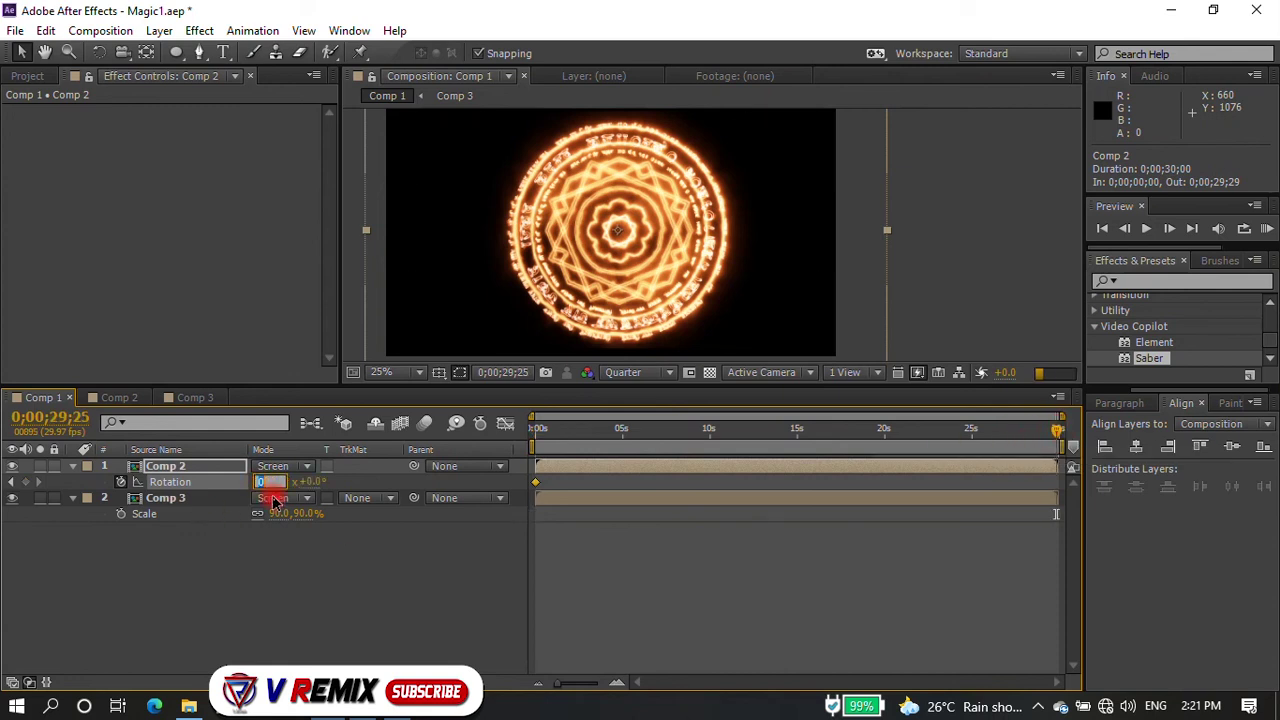
type("4")
key("Return")
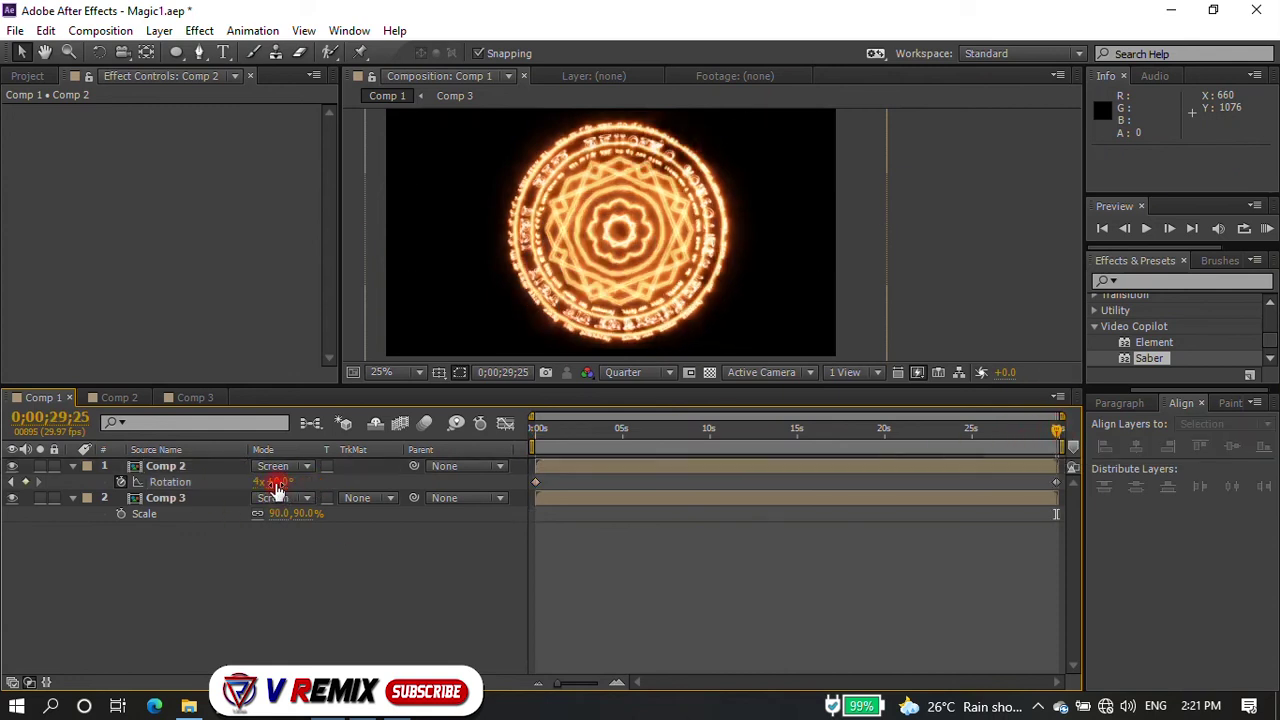
left_click_drag(566, 430, 615, 438)
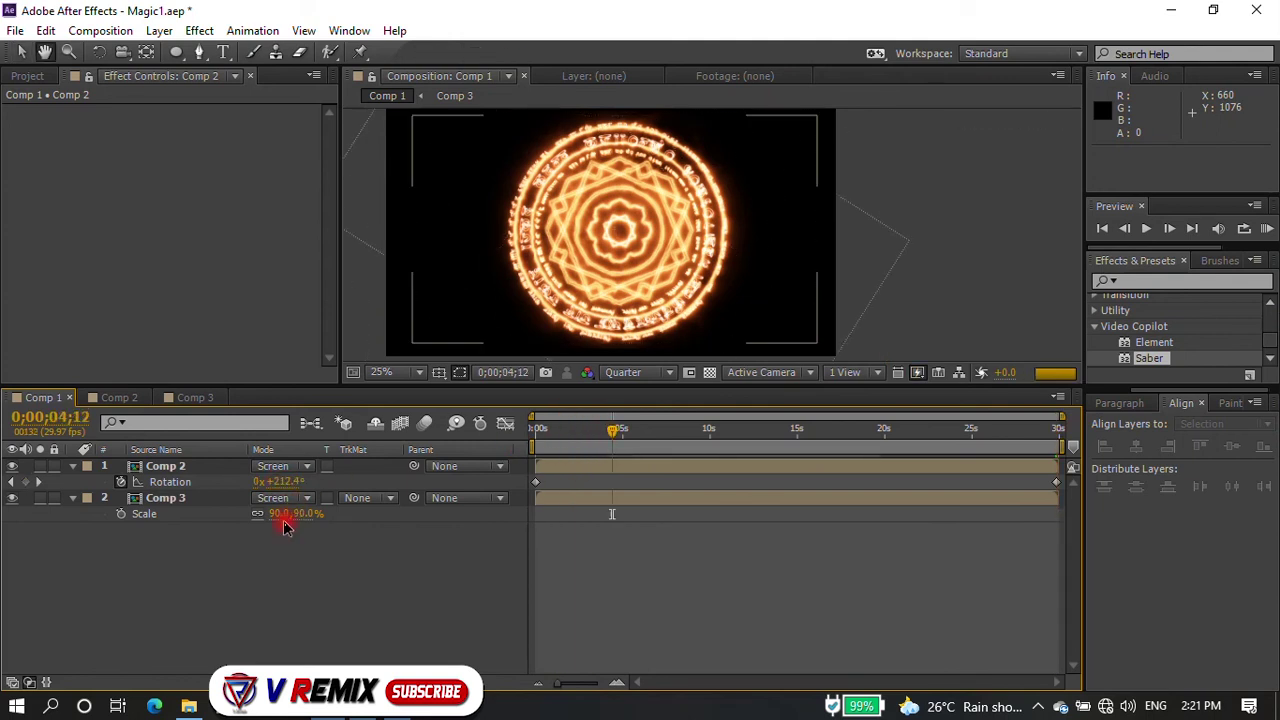
- Keyframe Comp 3's Rotation from 0x to -3 turns at the end, then preview
left_click(209, 507)
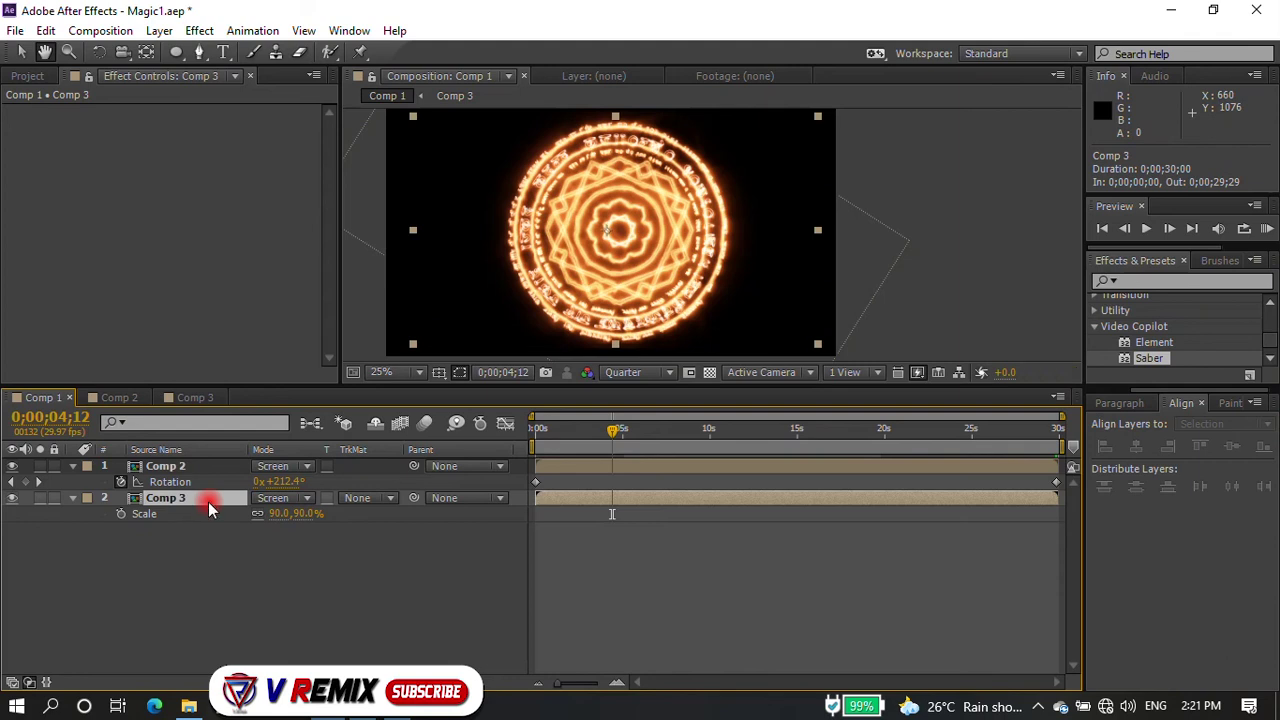
key("r")
left_click(262, 514)
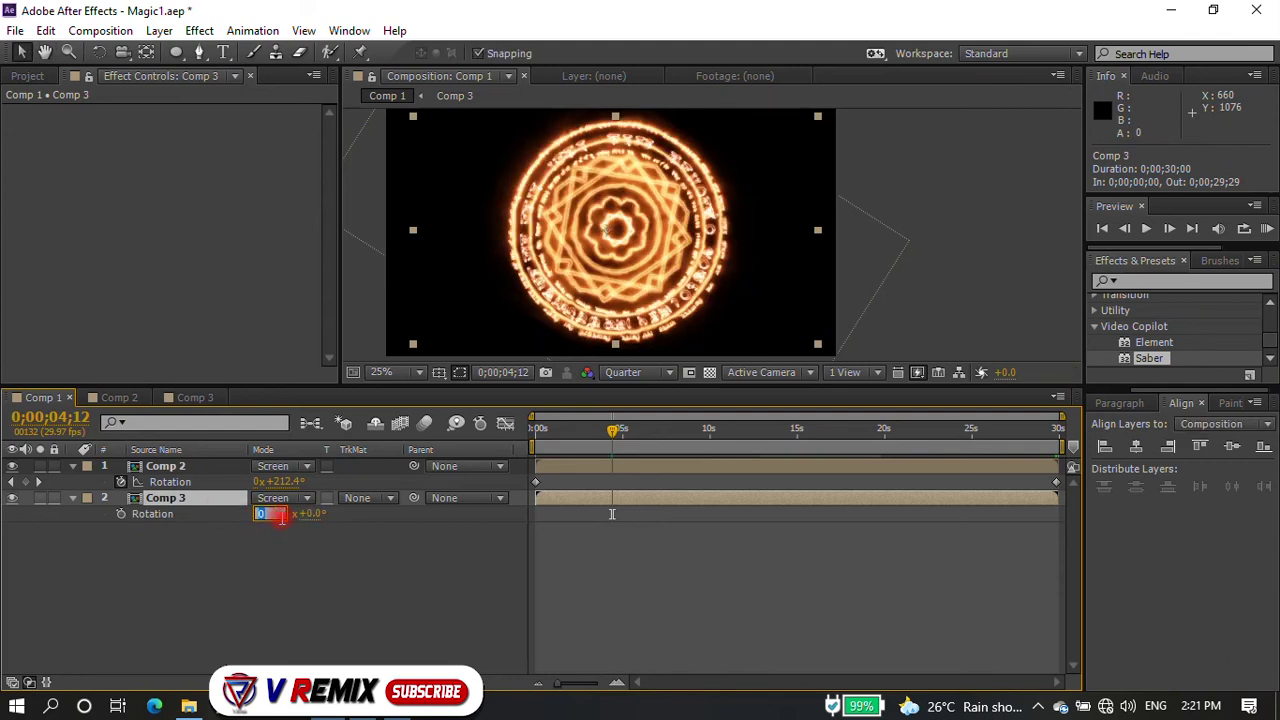
left_click(262, 481)
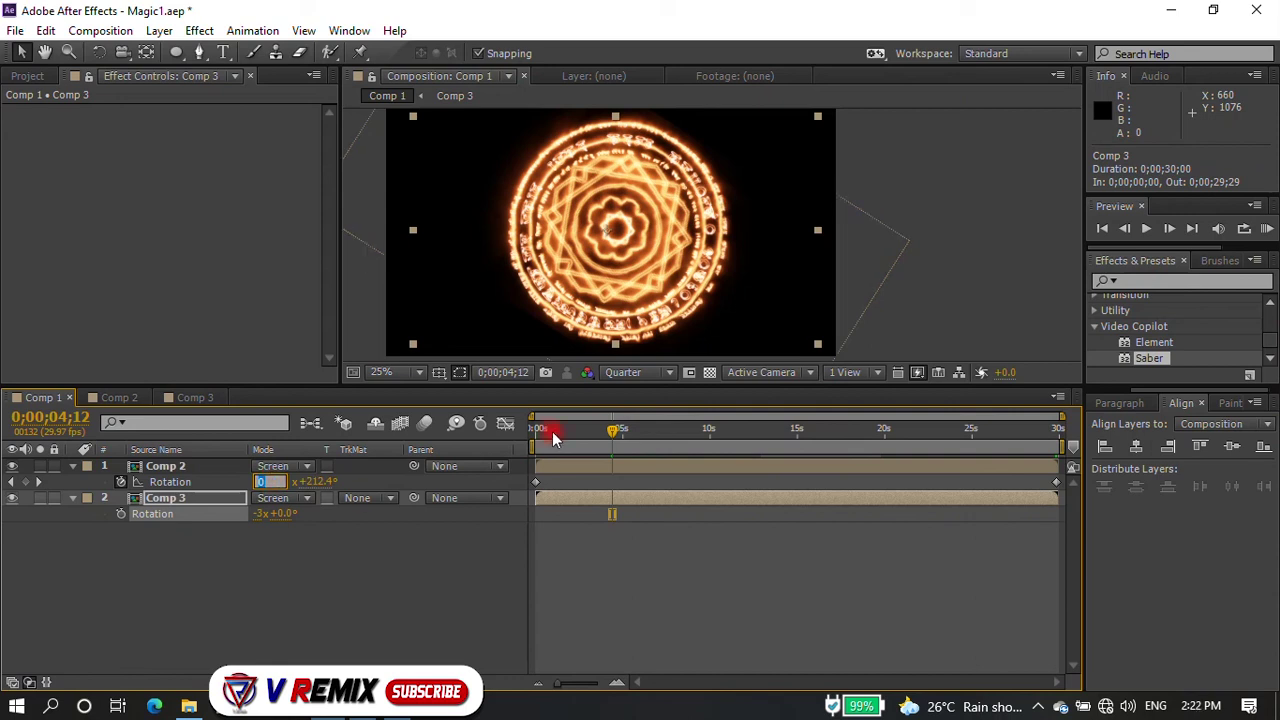
left_click_drag(555, 438, 514, 434)
left_click(262, 514)
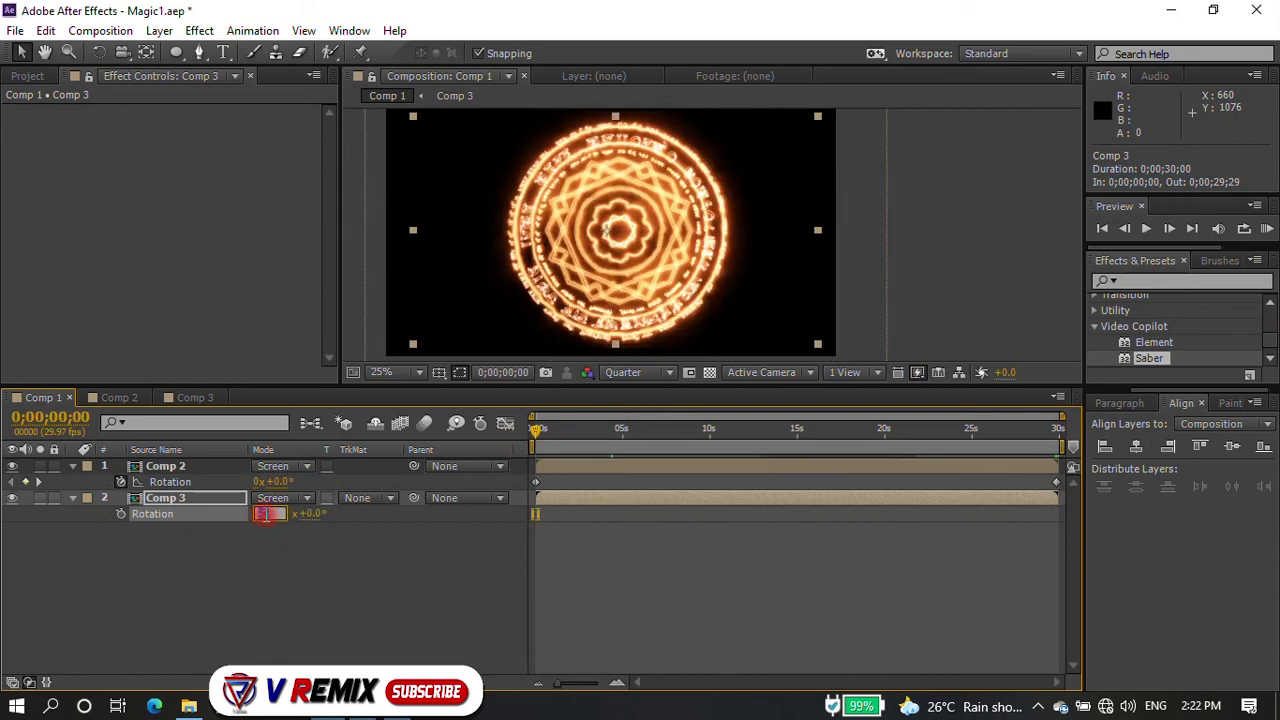
left_click(120, 513)
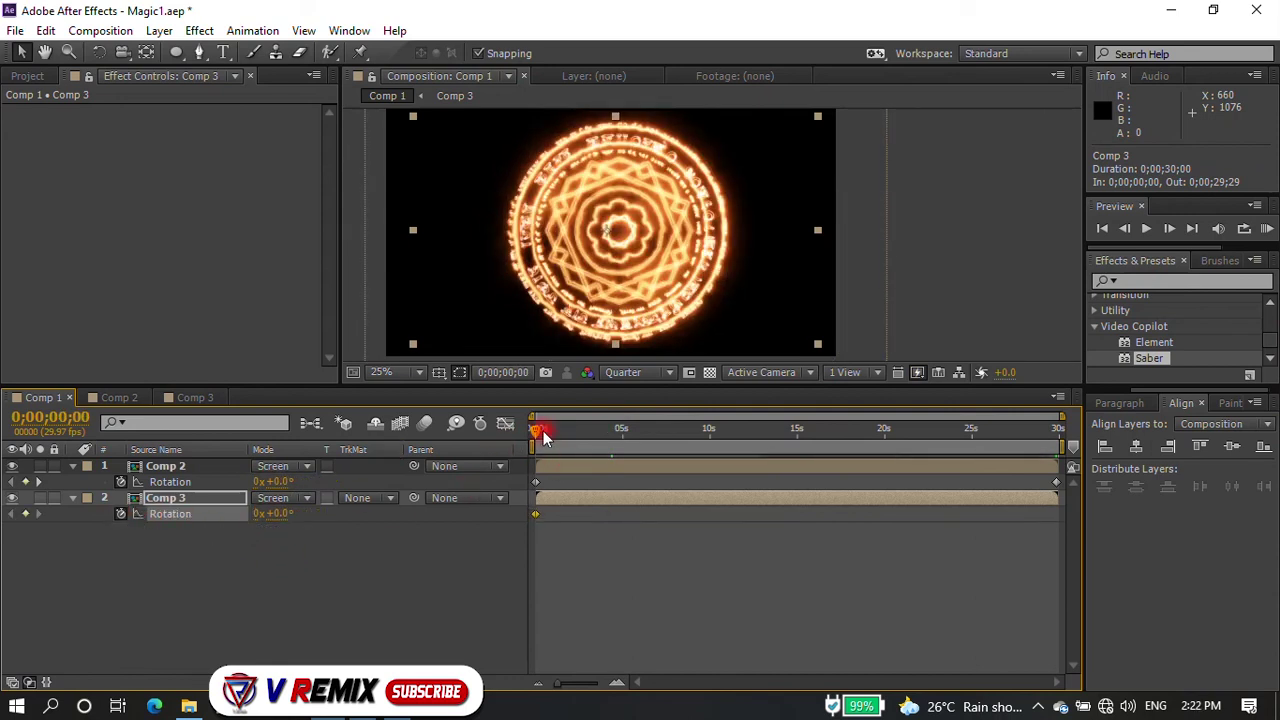
left_click_drag(943, 426, 1058, 430)
left_click(259, 515)
key("BackSpace")
type("-3")
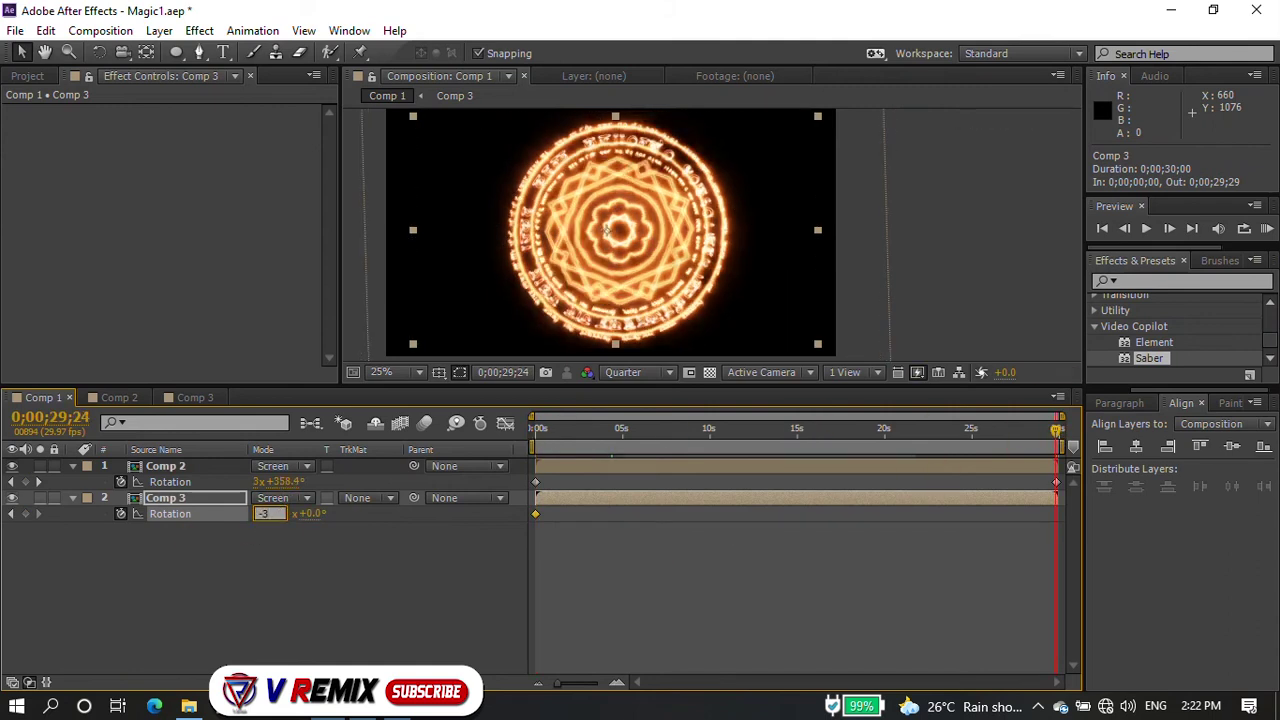
left_click(319, 536)
left_click(540, 430)
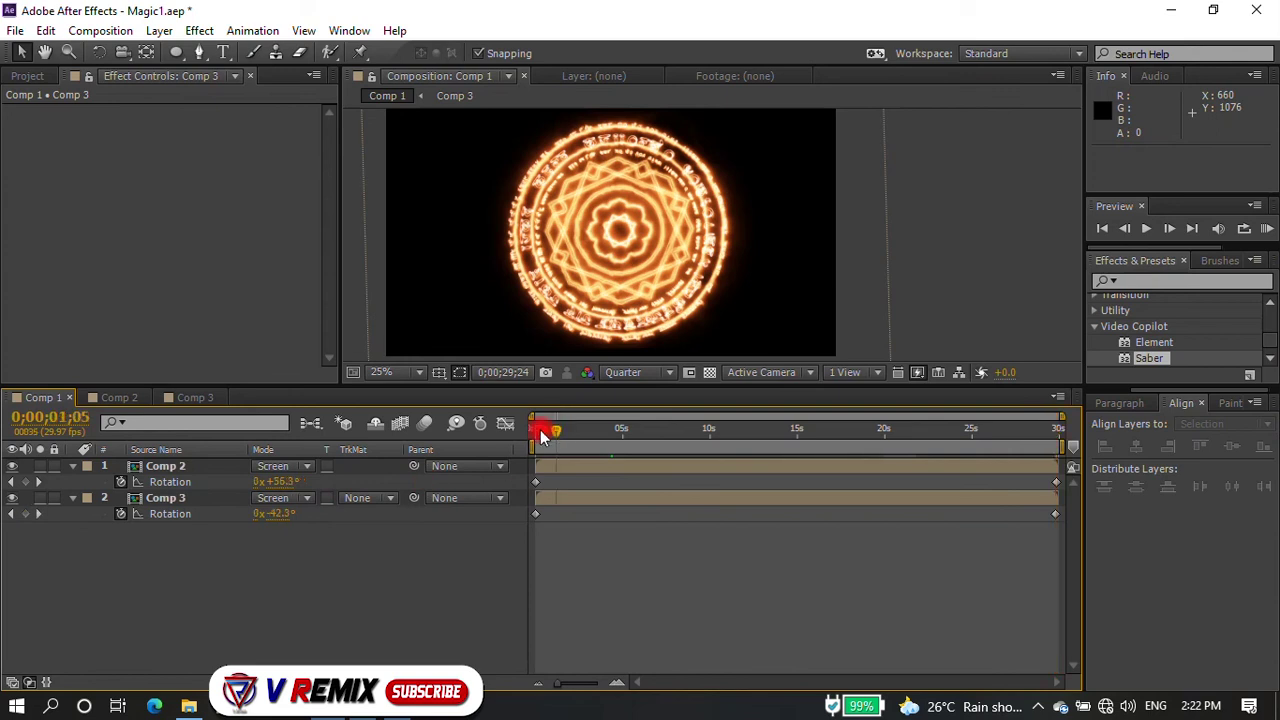
key("space")
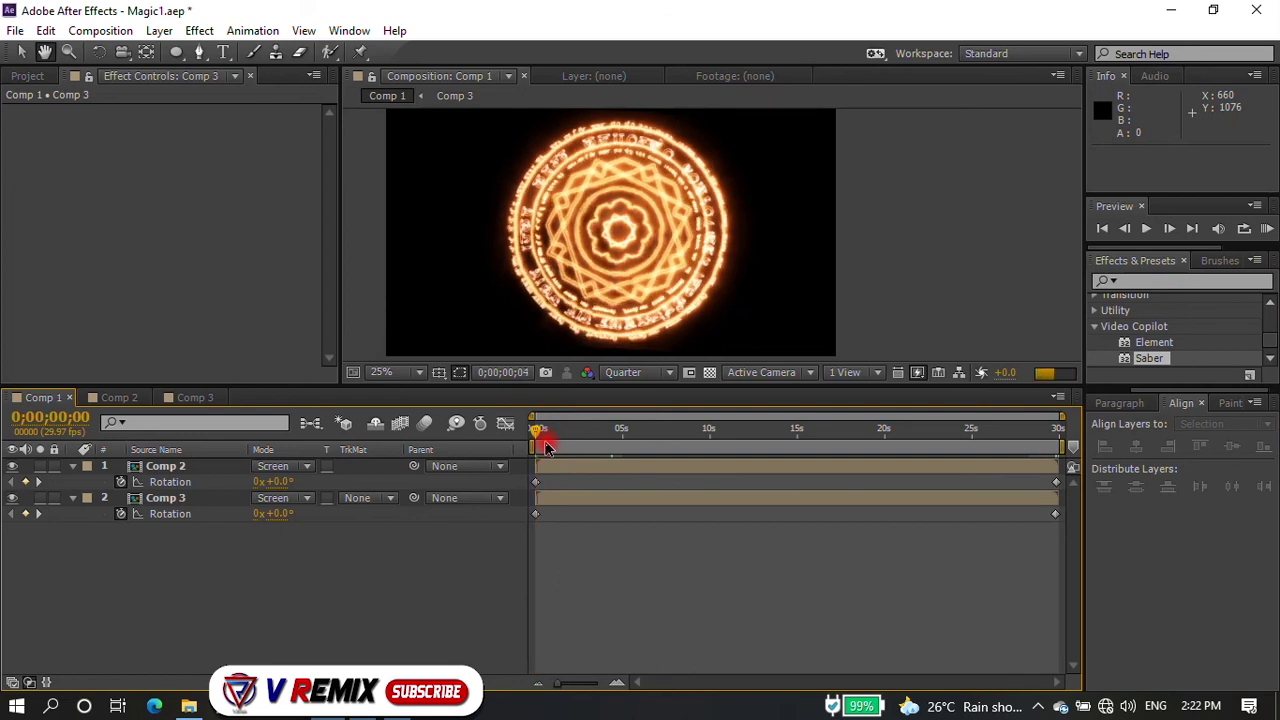
- Stop the preview after watching Comp 2 and Comp 3 counter-rotate
key("space")
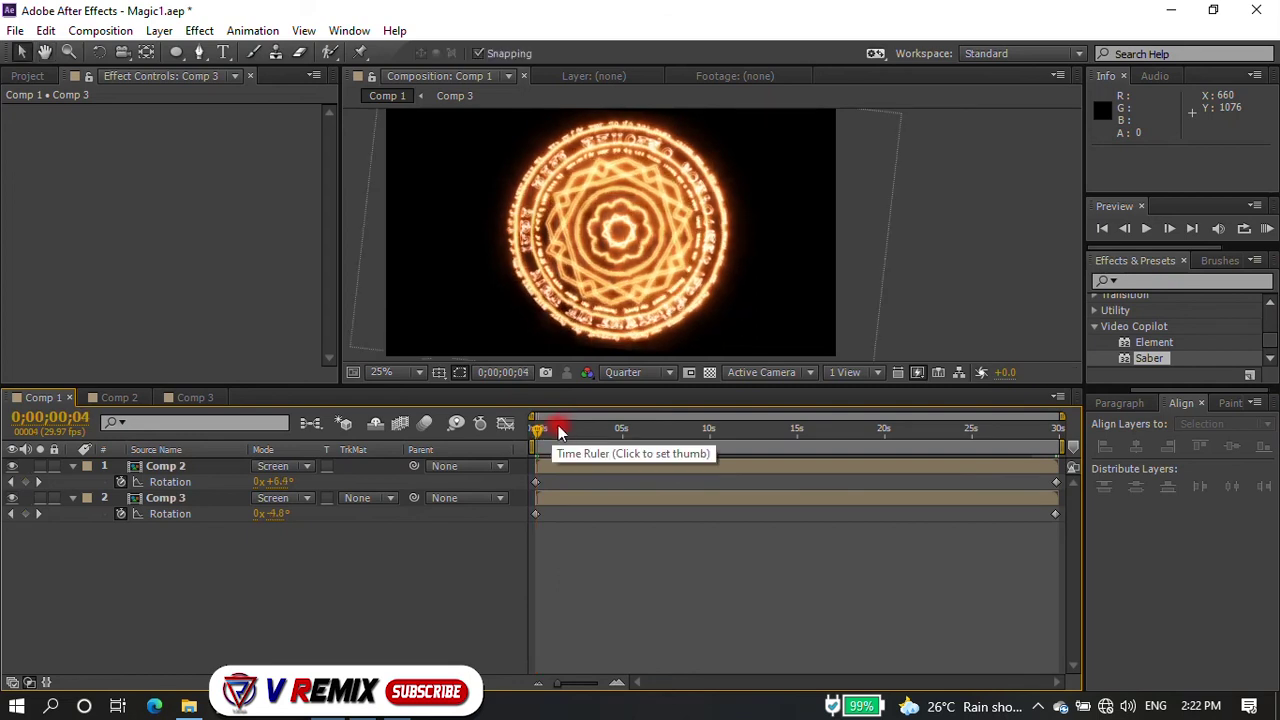